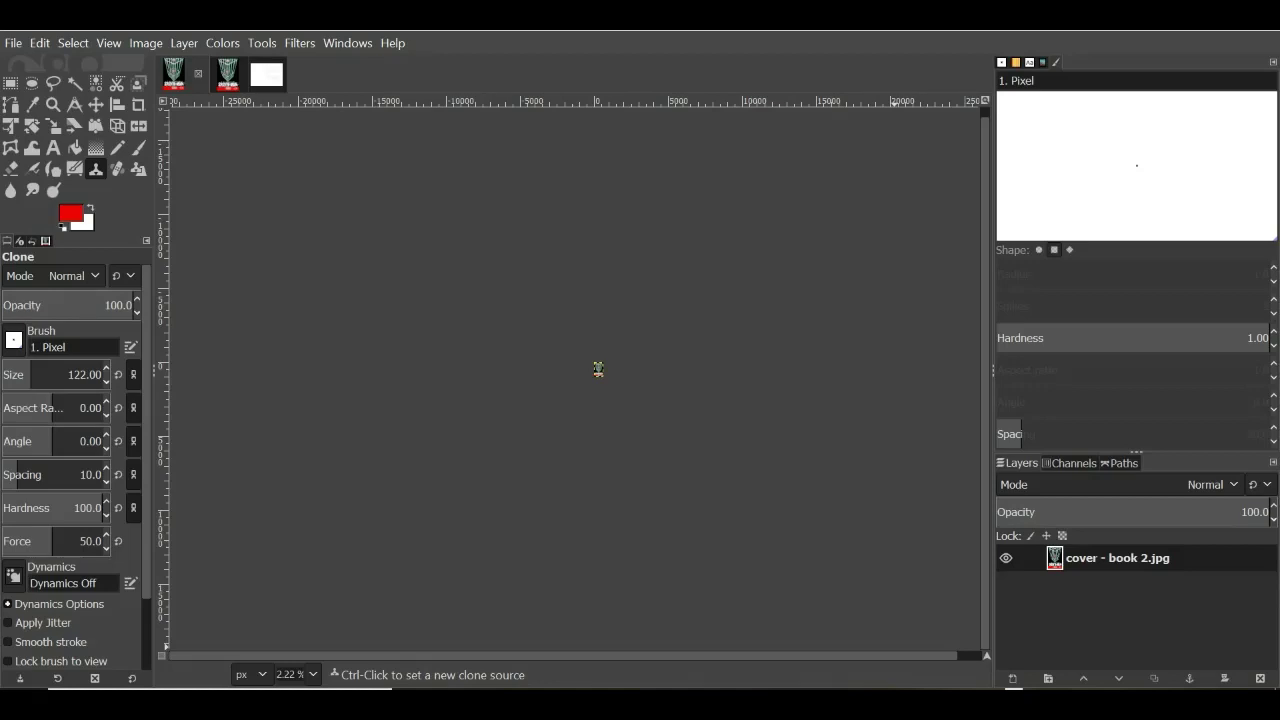
Step: Switch to Photos, look through the three Superior Spider-Man book jacket photos from adj1.jpg to adj3.jpg, and return to GIMP
mouse_move(981, 689)
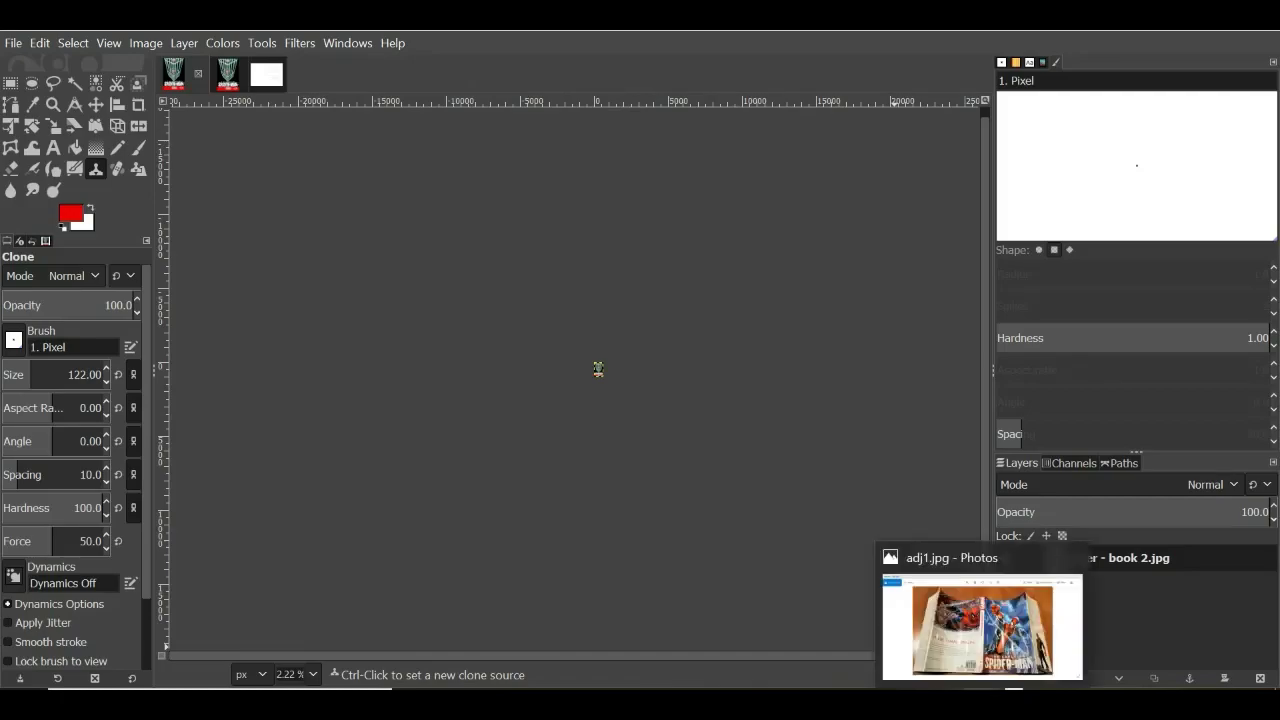
click(985, 615)
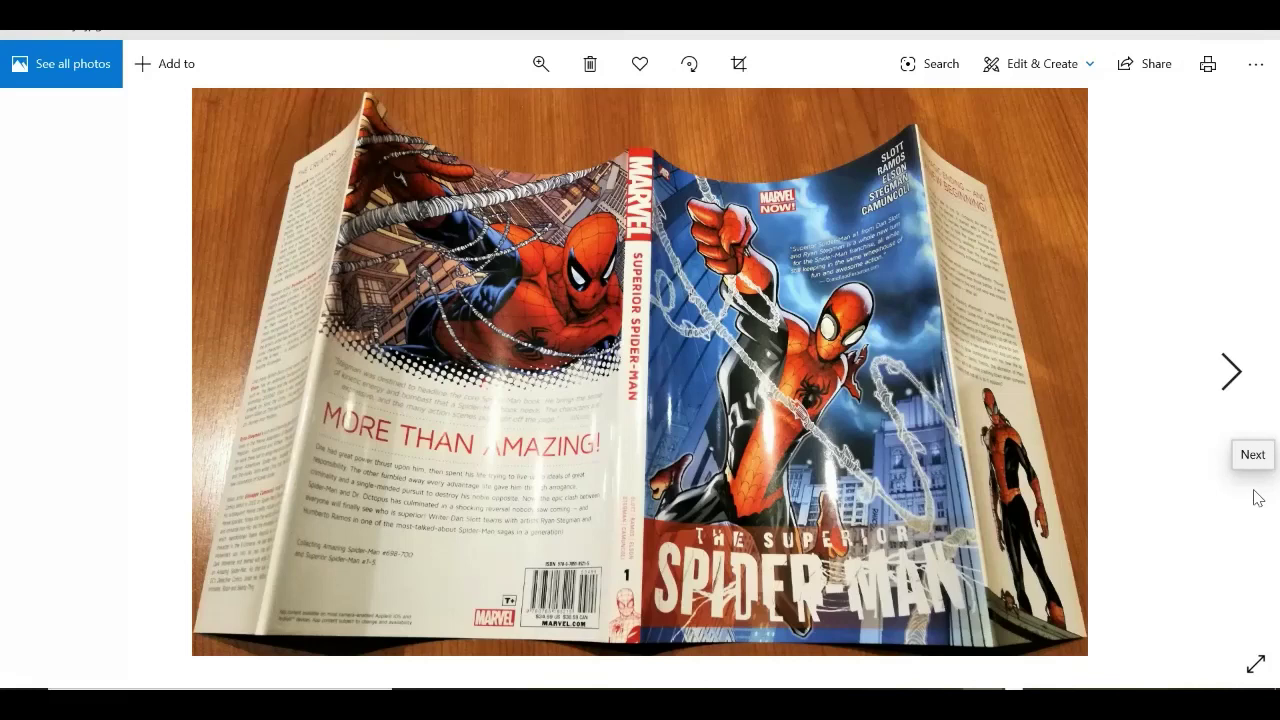
click(1232, 372)
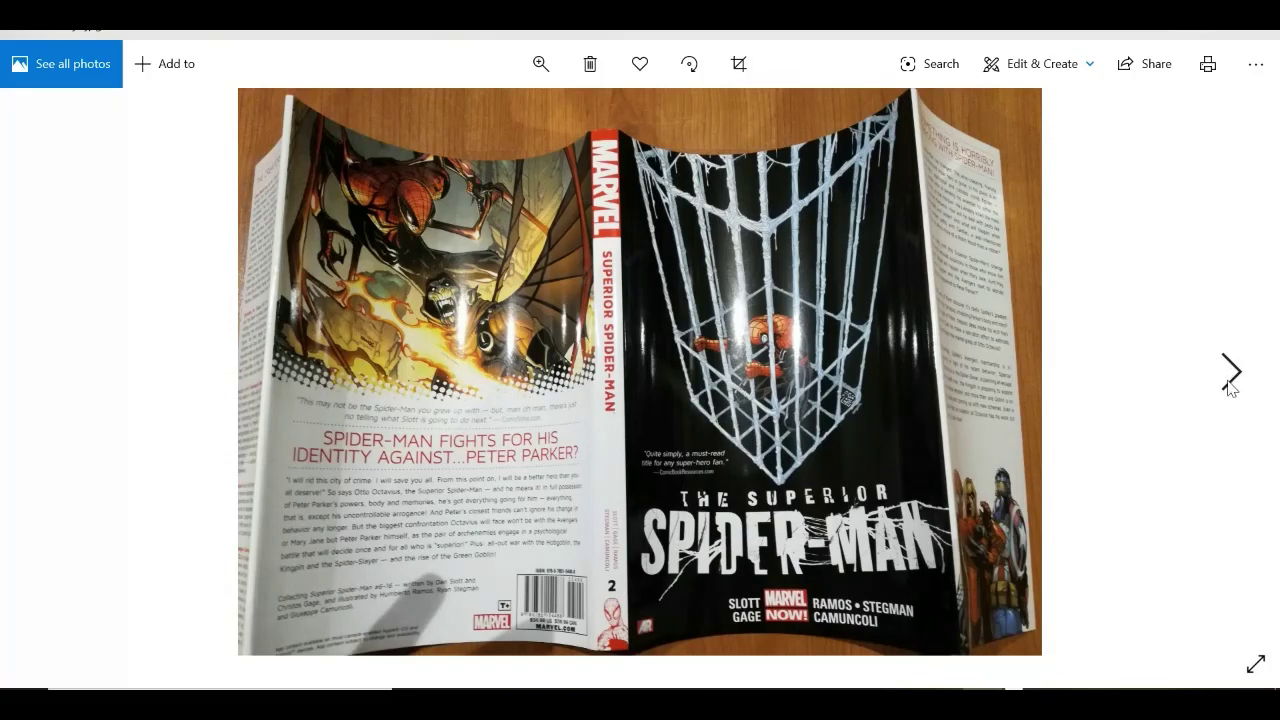
click(1230, 388)
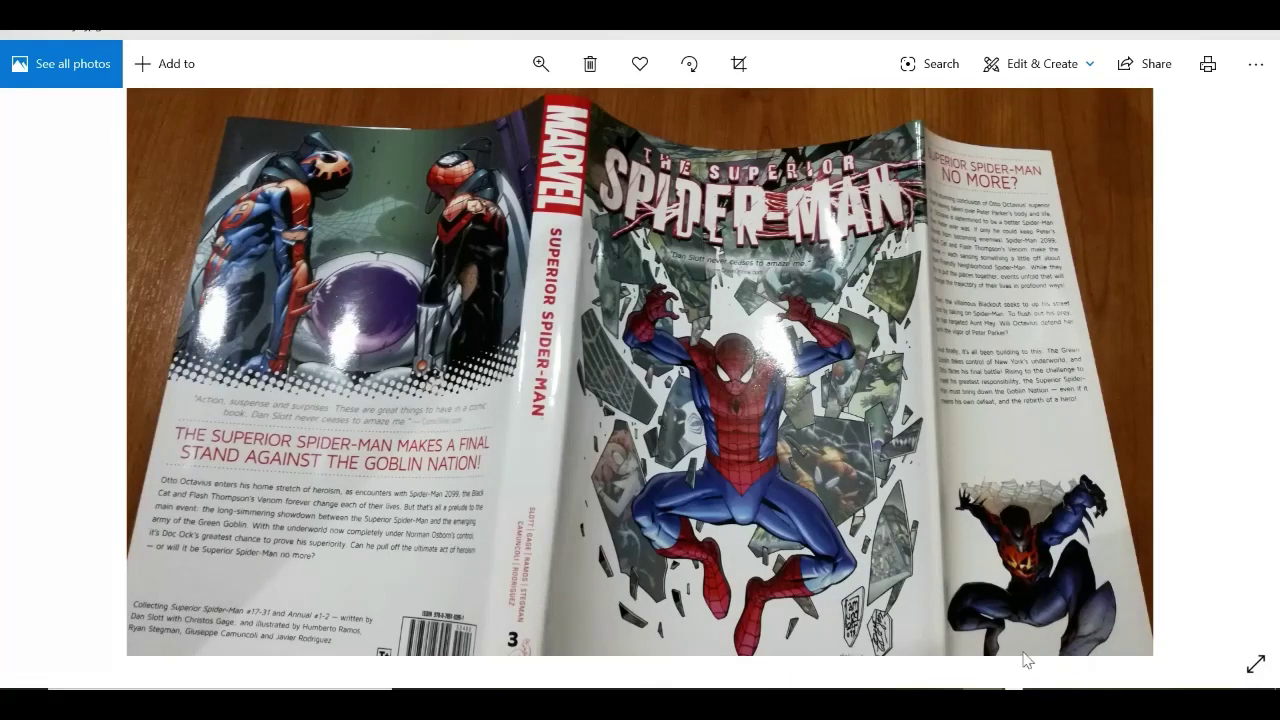
mouse_move(1014, 700)
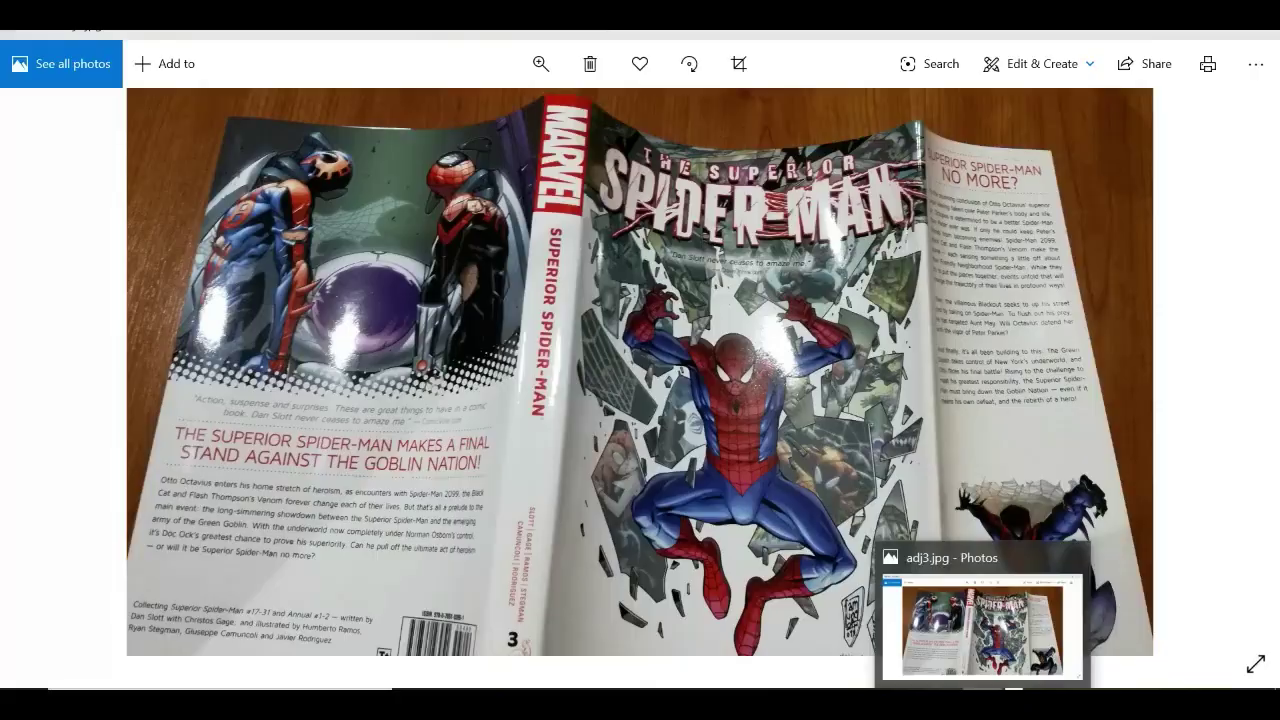
key(alt+Tab)
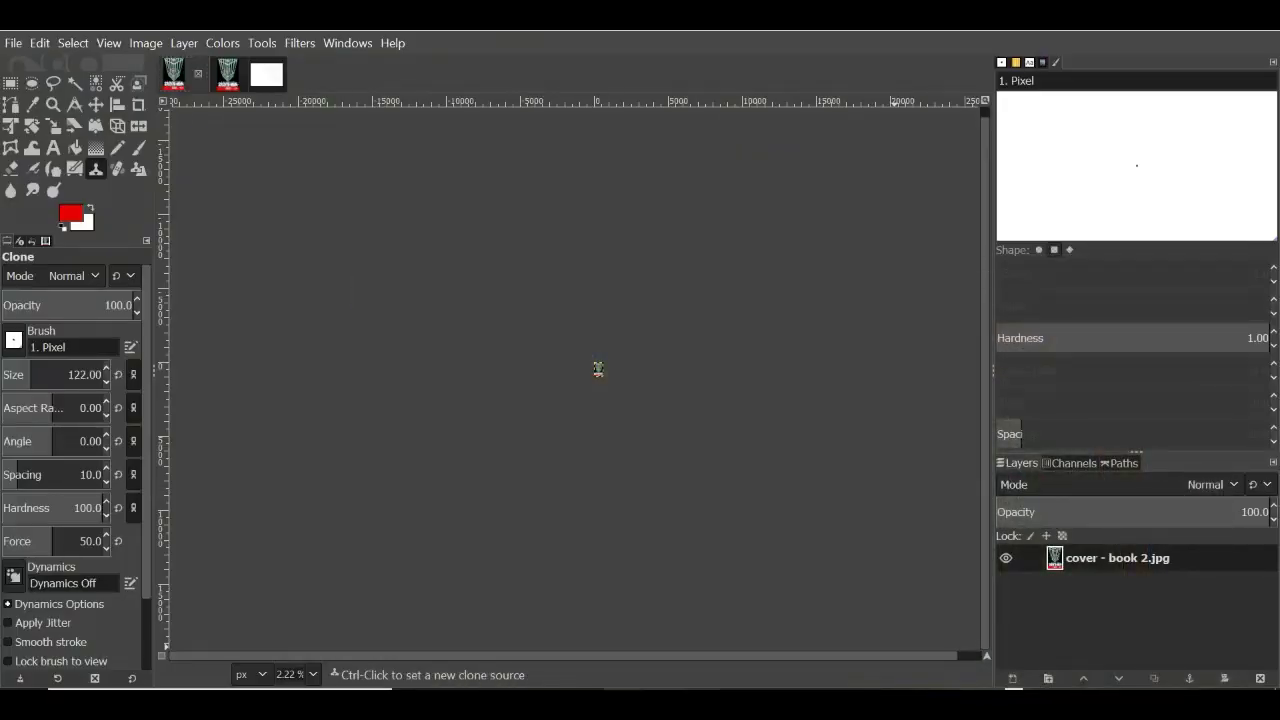
Step: Switch to Chrome and search the comiXology store for "superior spiderman"
mouse_move(504, 700)
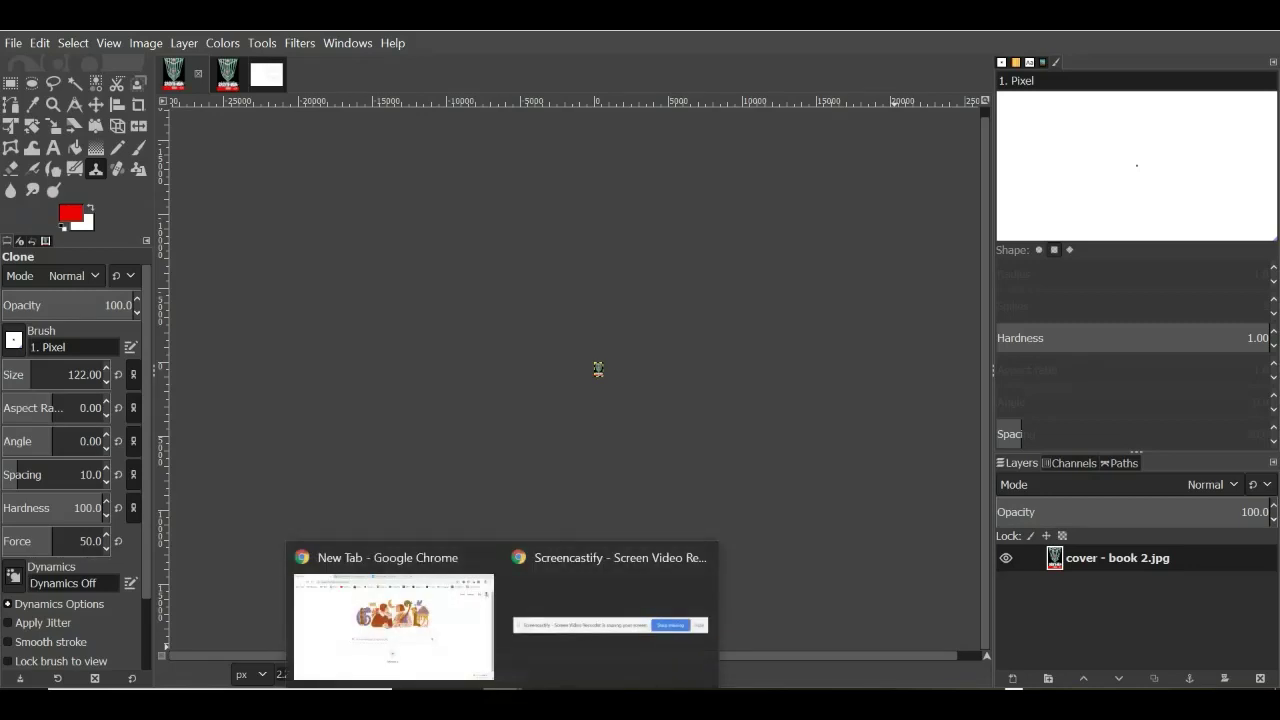
click(465, 673)
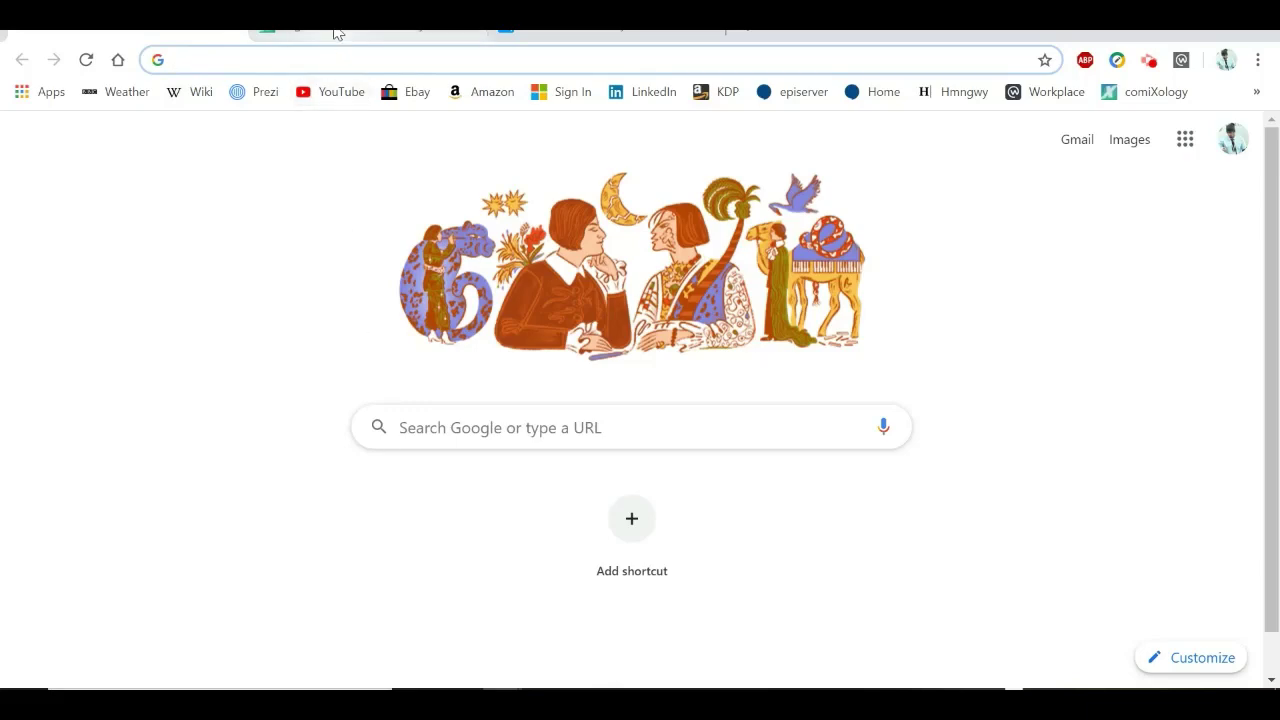
click(336, 34)
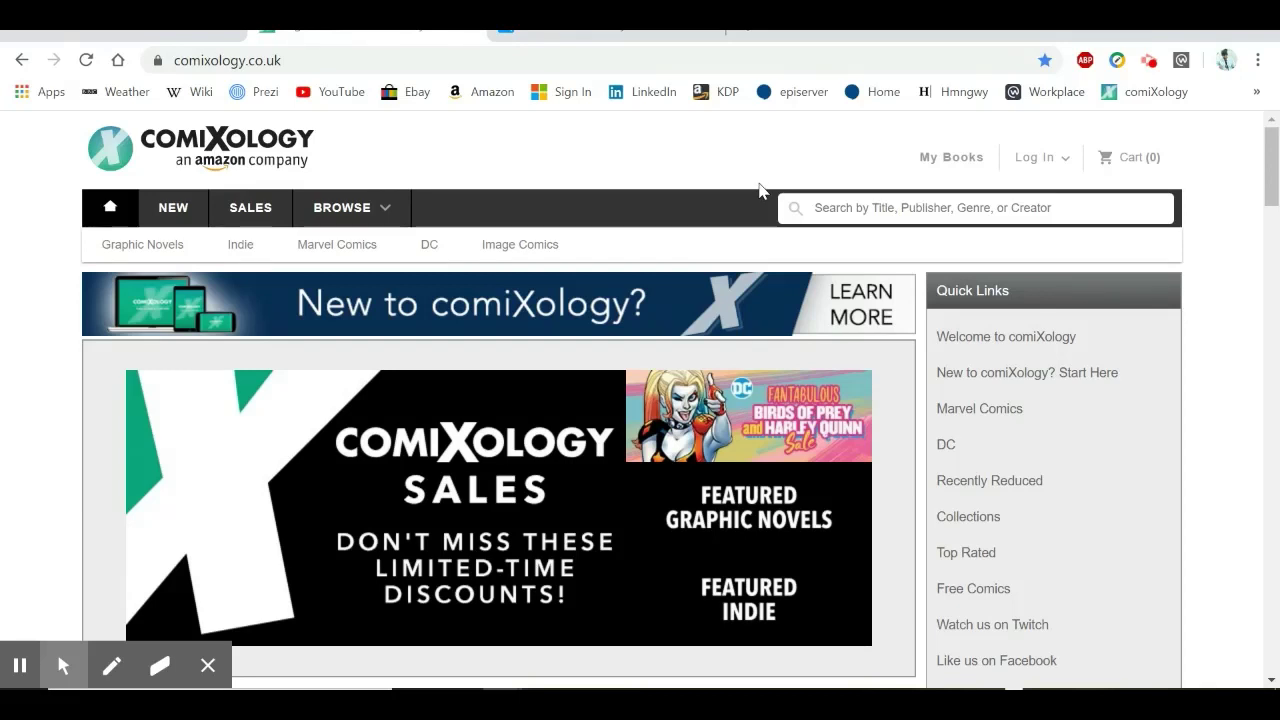
click(922, 207)
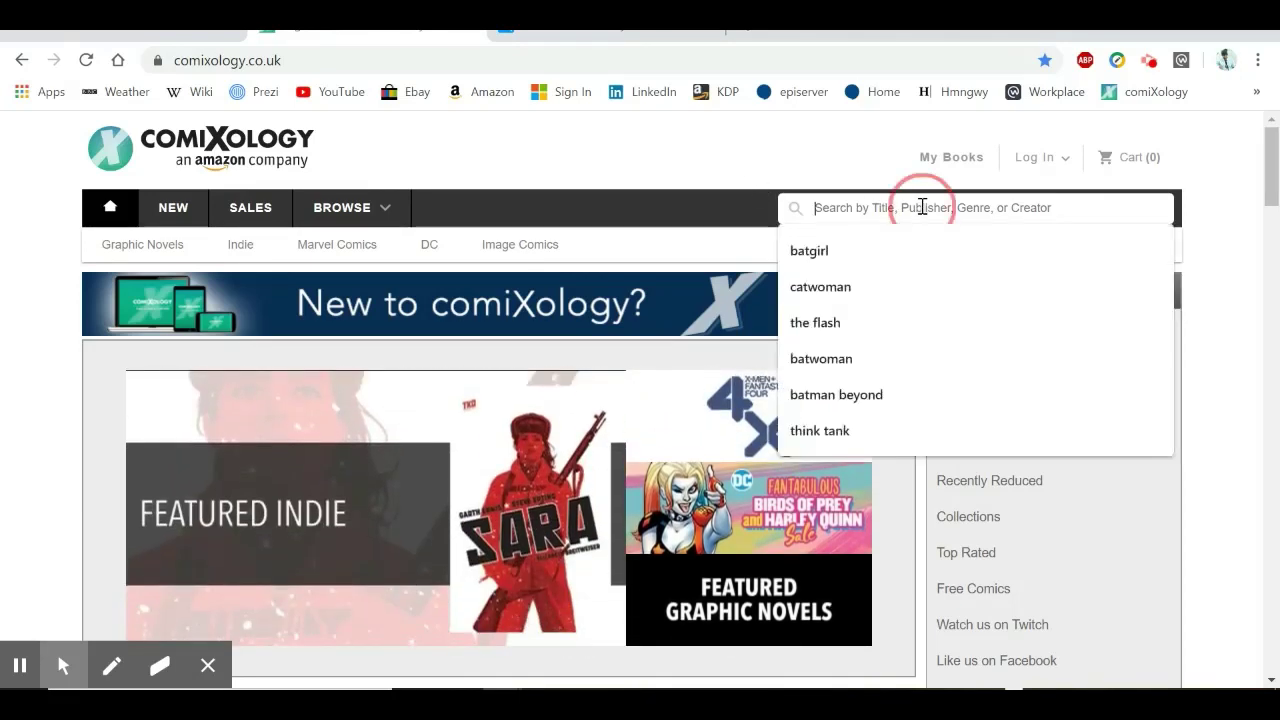
text(superior)
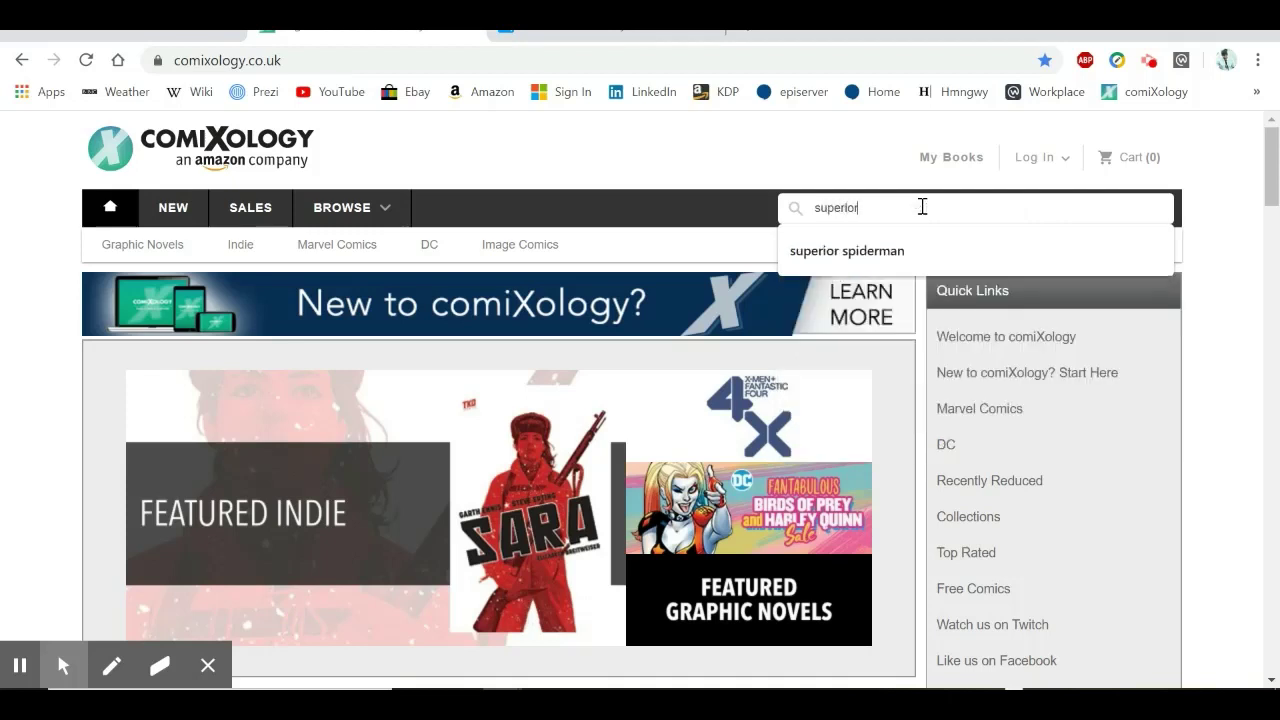
text( spiderman)
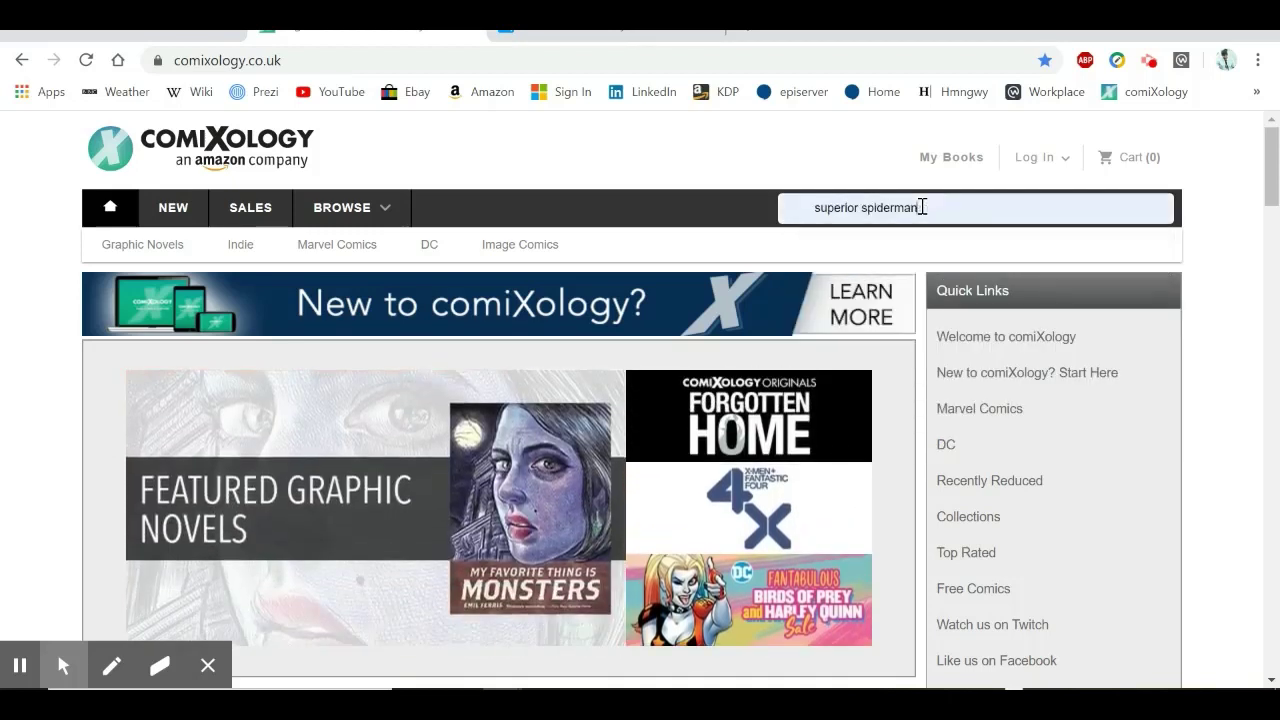
click(1015, 210)
key(Return)
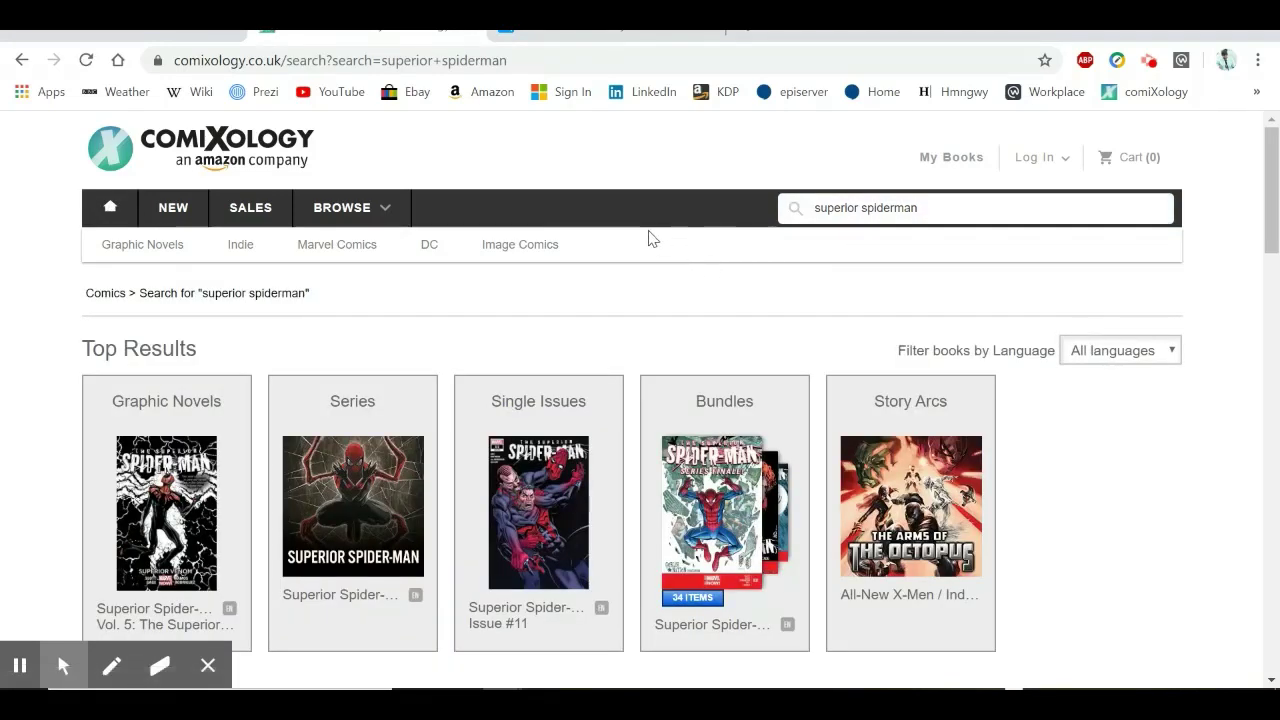
Step: Open the Superior Spider-Man series whose cover reads "The Superior Spider-Man" from the Series results
click(356, 402)
scroll(358, 400, down, 3)
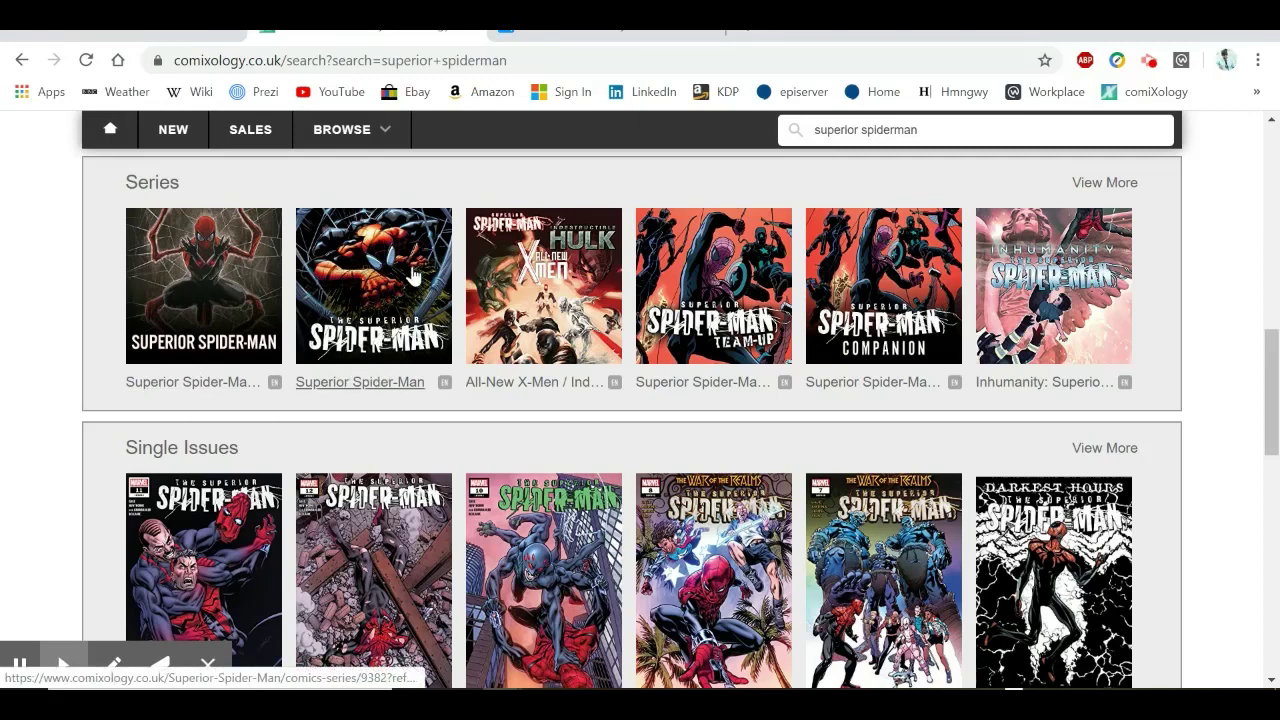
click(386, 385)
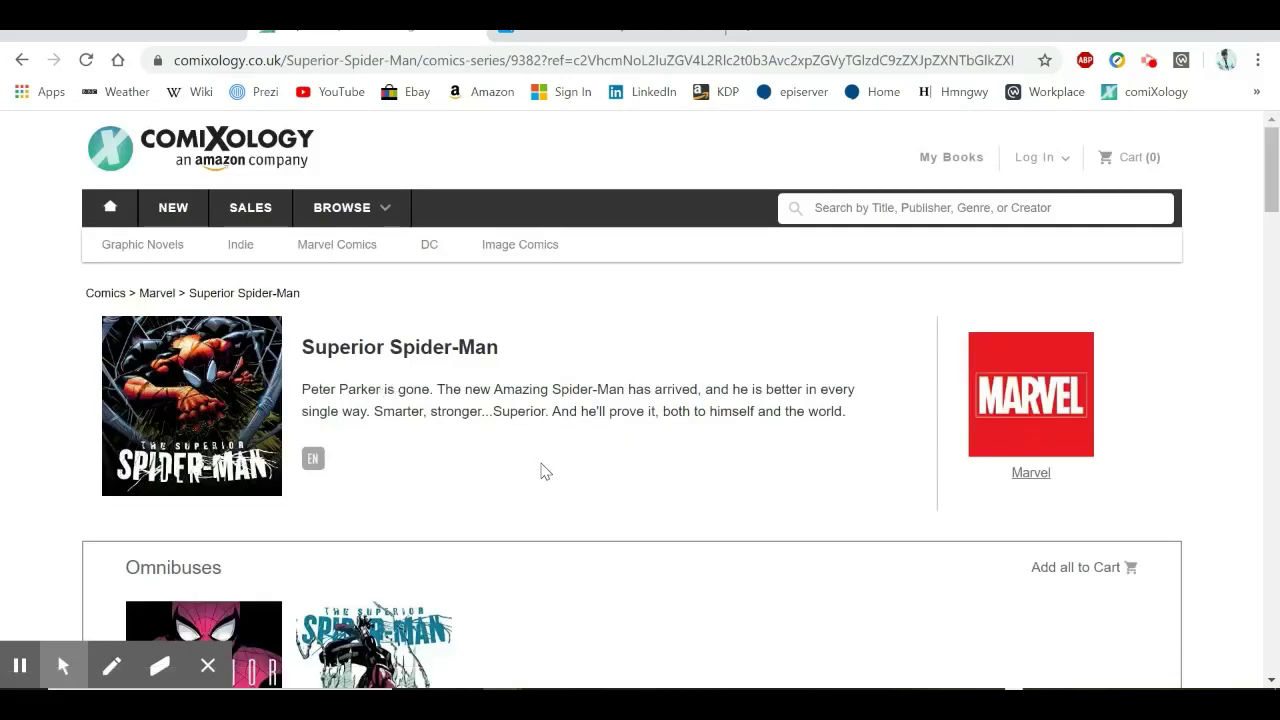
Step: Examine the covers of the Superior Spider-Man omnibuses, collected editions and single issues on the series page
scroll(545, 472, down, 2)
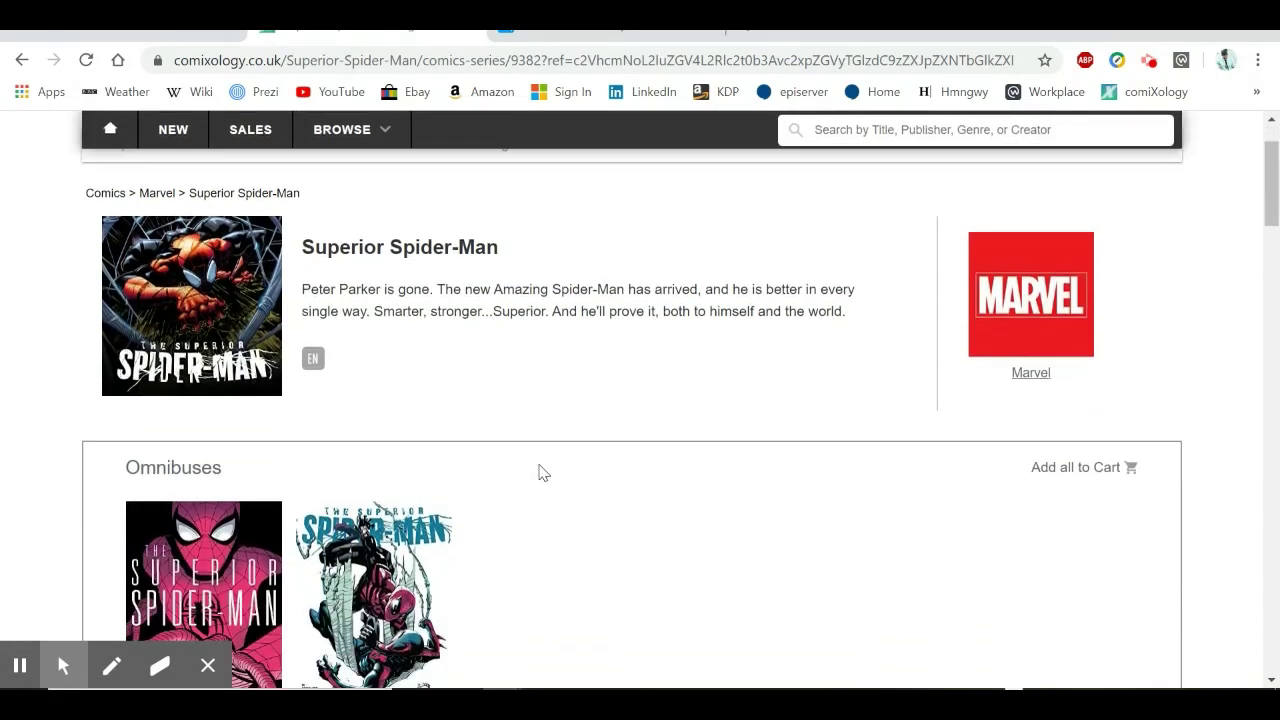
scroll(536, 472, down, 1)
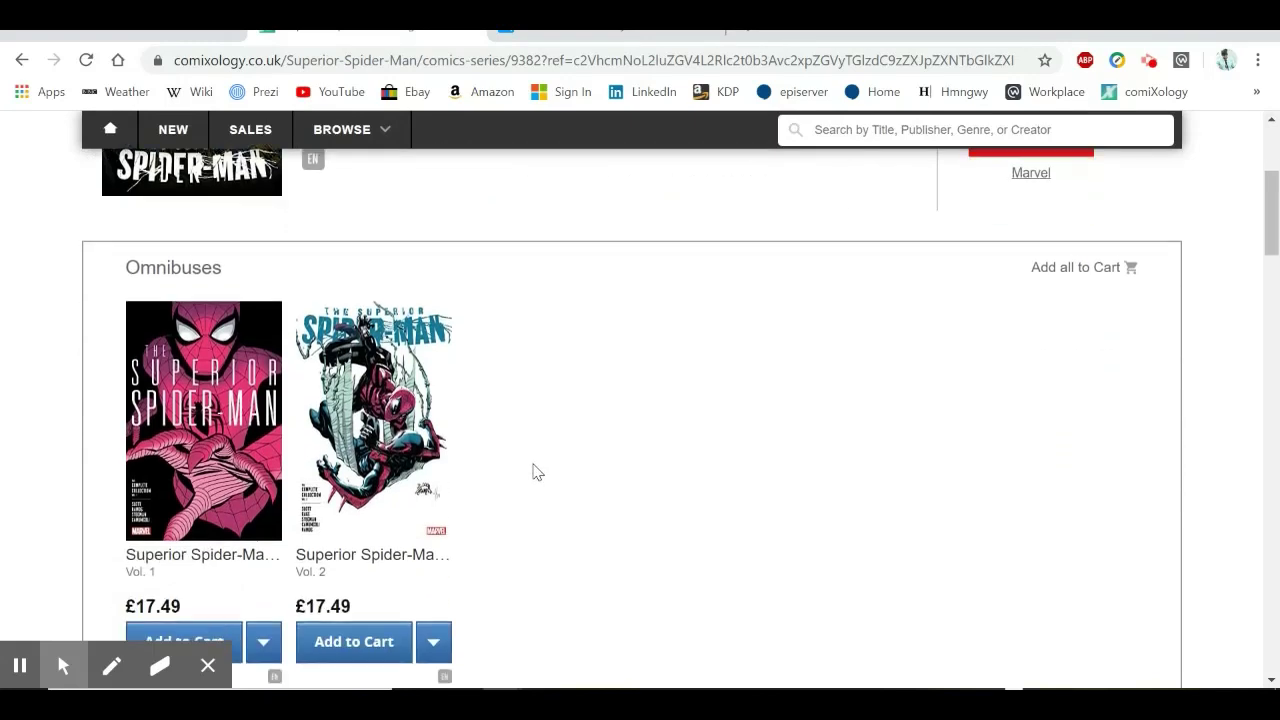
scroll(497, 435, down, 2)
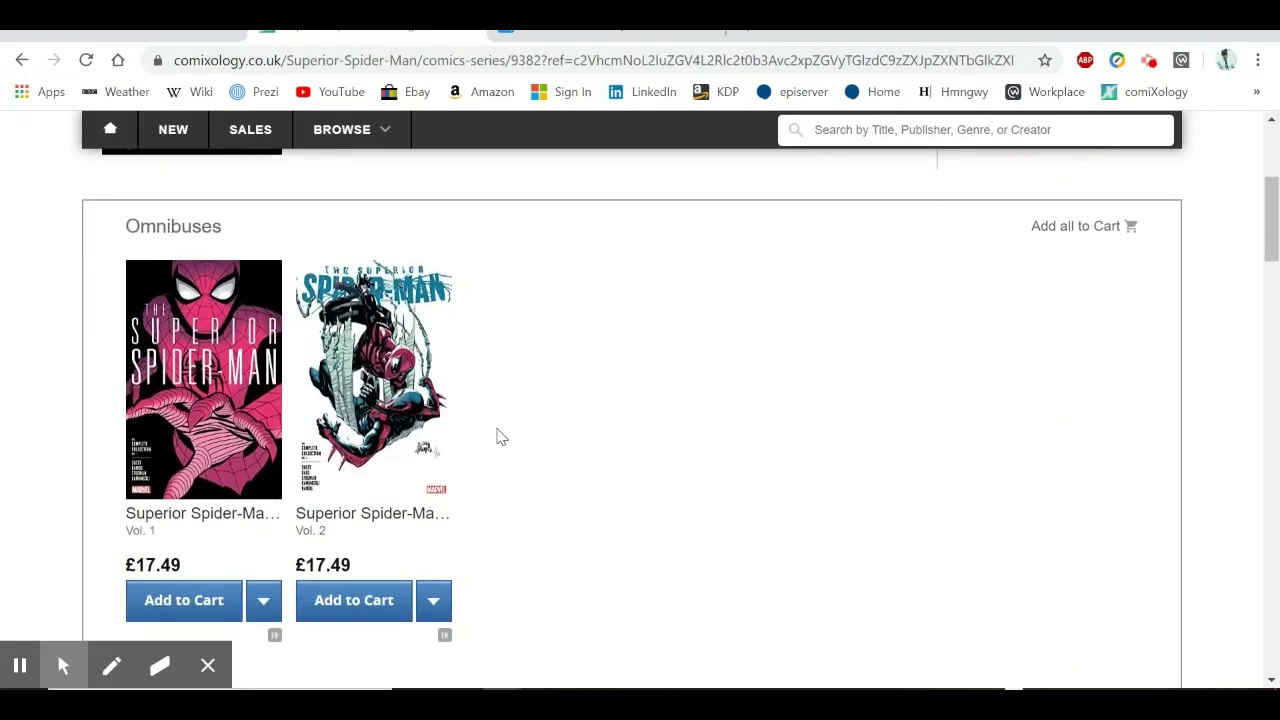
scroll(501, 437, down, 3)
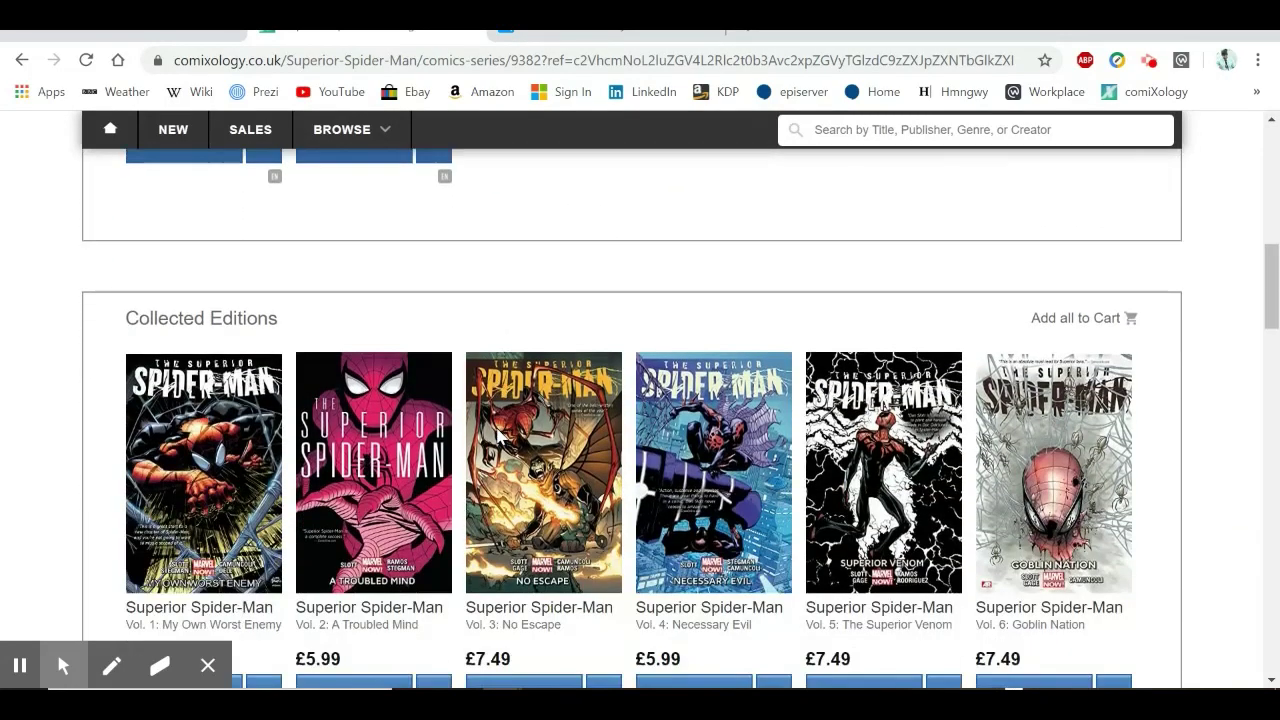
scroll(498, 437, down, 1)
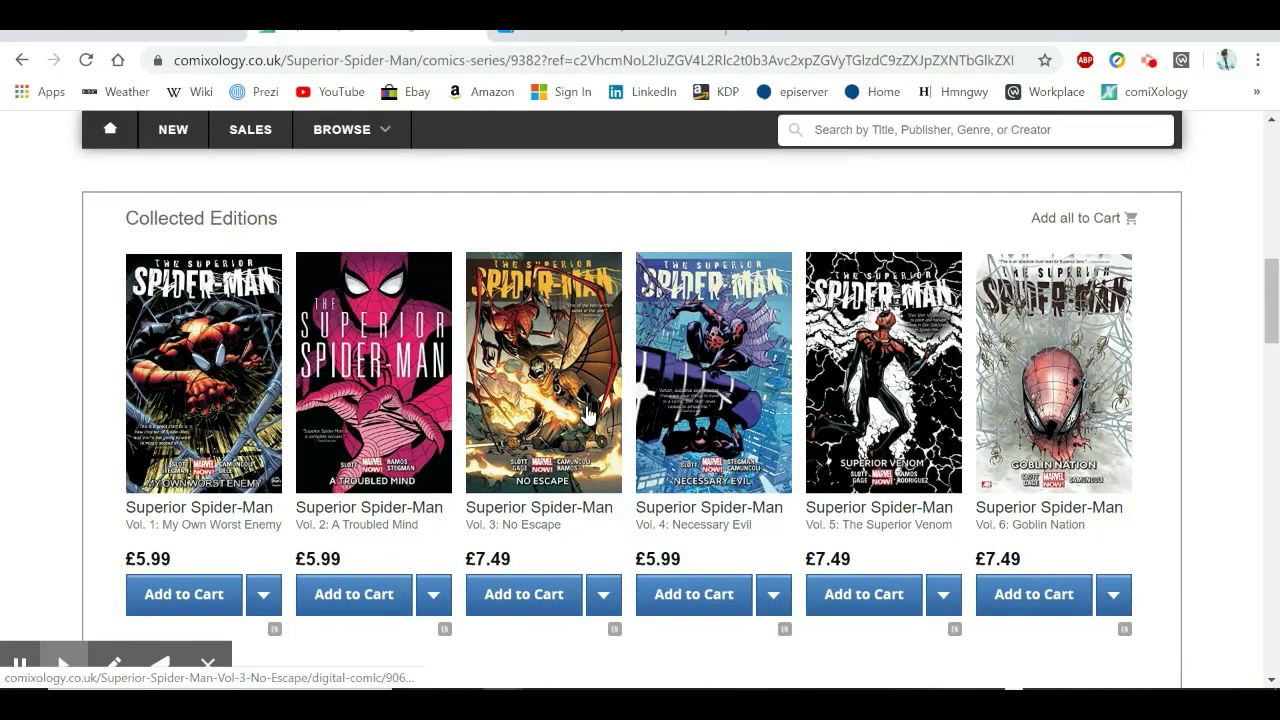
scroll(612, 410, up, 3)
scroll(320, 268, up, 2)
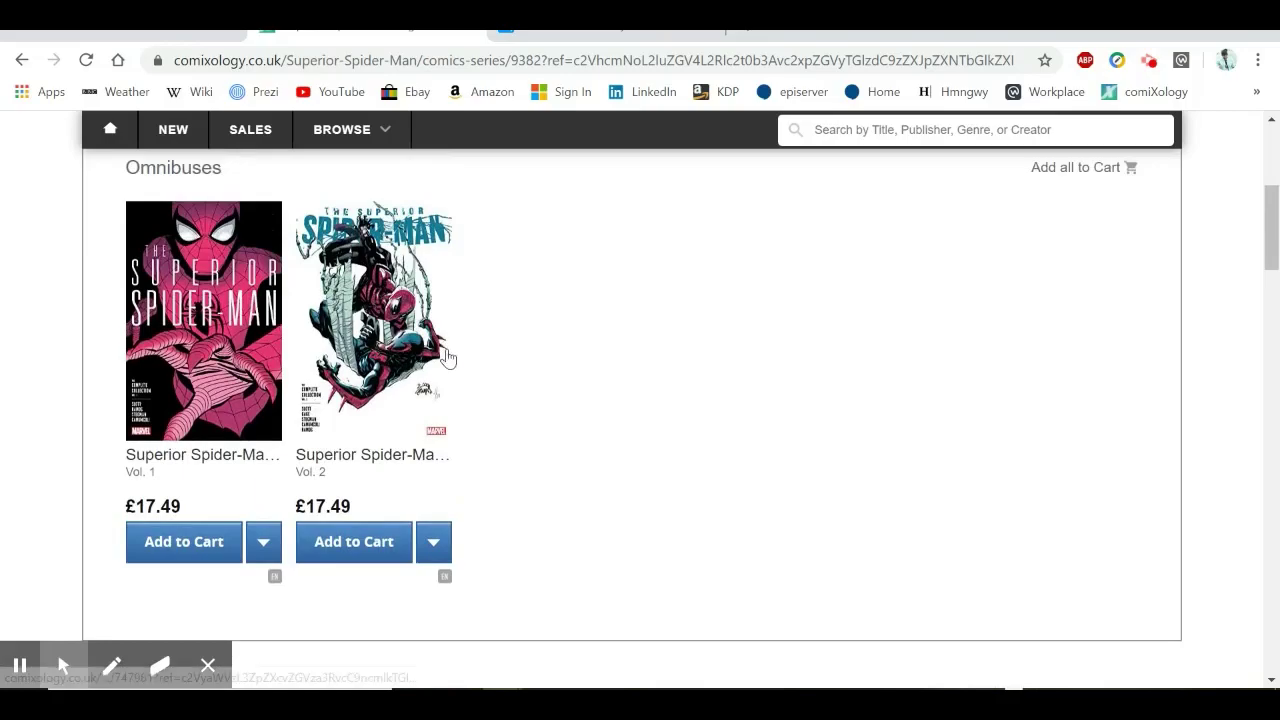
scroll(443, 357, up, 3)
scroll(517, 443, down, 10)
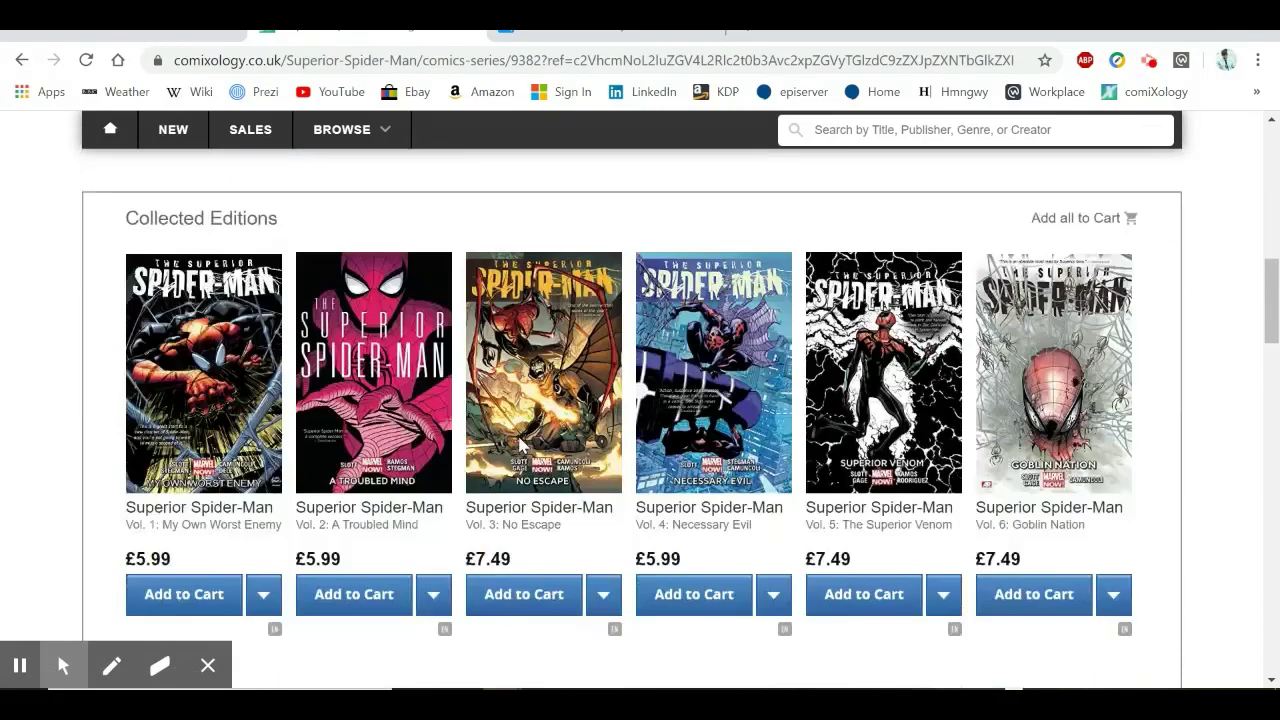
scroll(520, 445, down, 3)
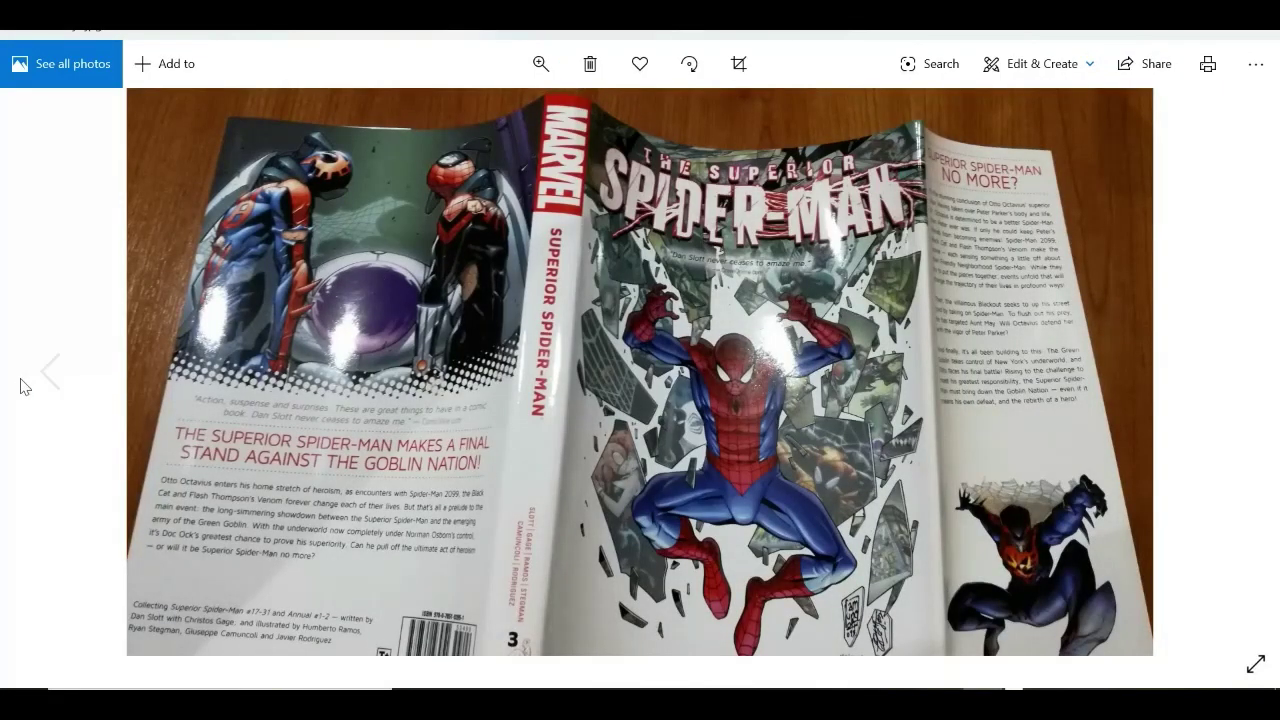
Step: Recheck the earlier book jacket photos in Photos, and open the Superior Spider-Man Issue #11 page on comiXology in Chrome
click(45, 380)
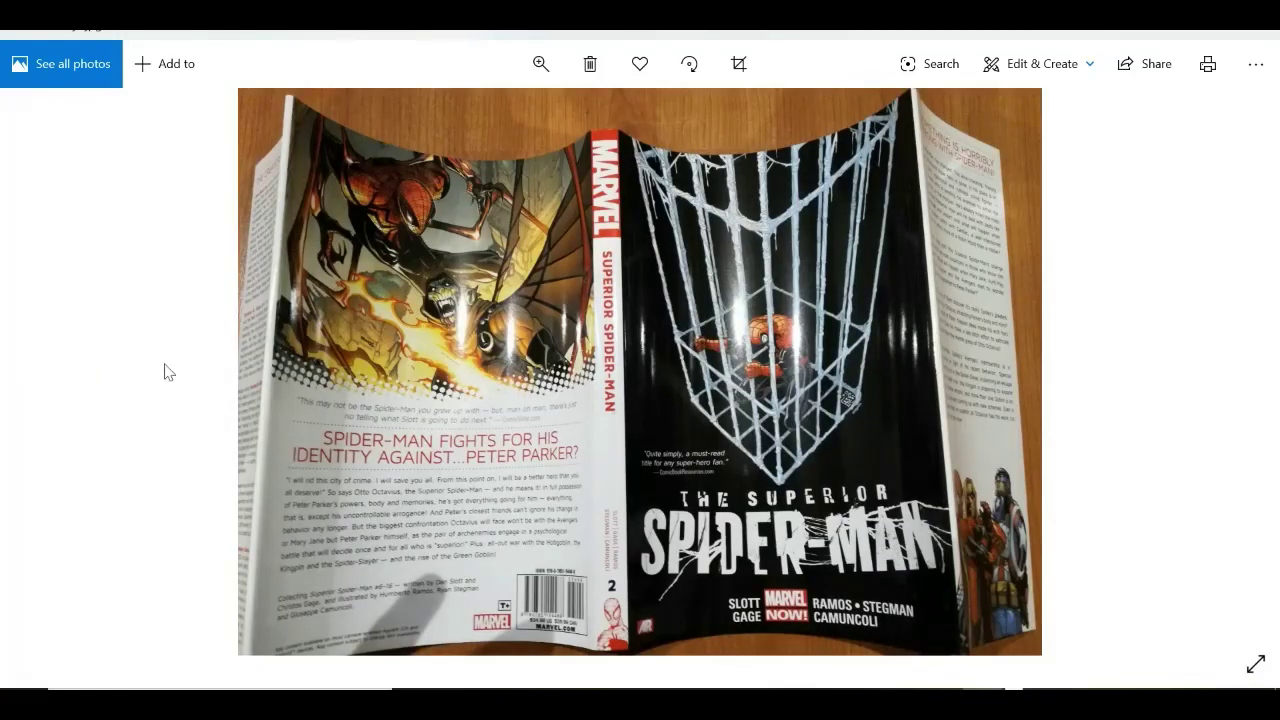
click(52, 388)
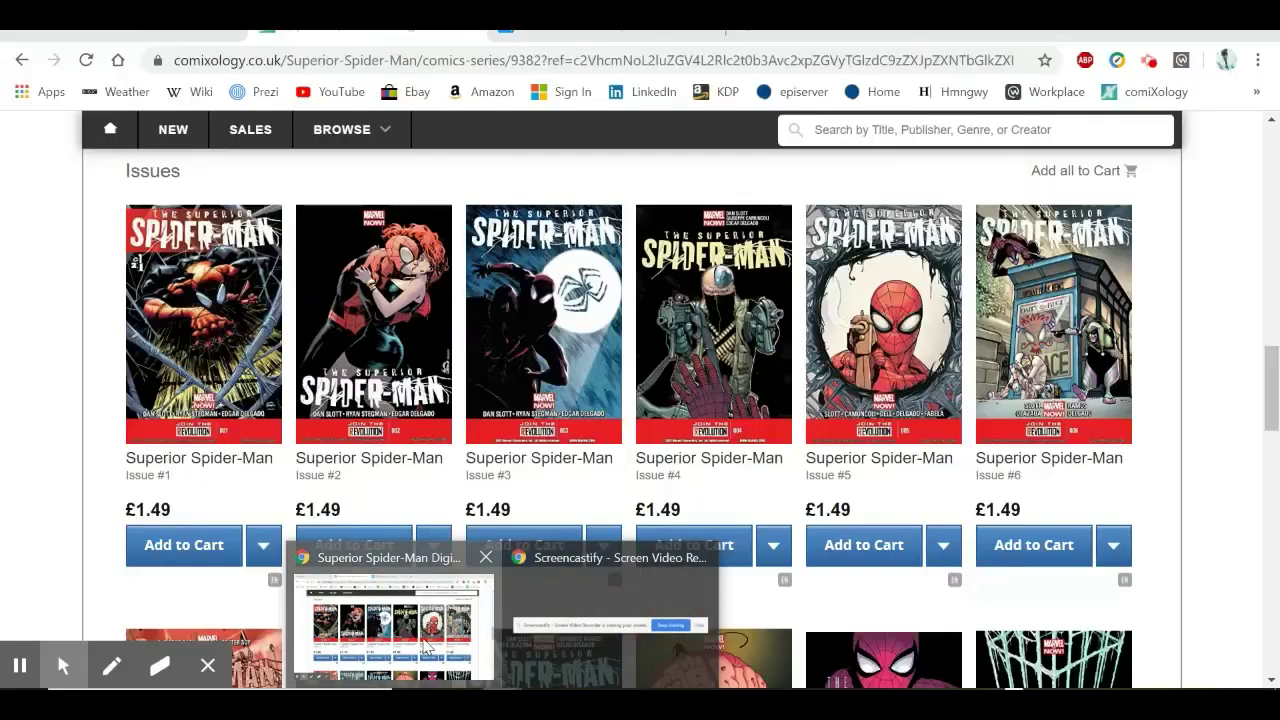
click(425, 645)
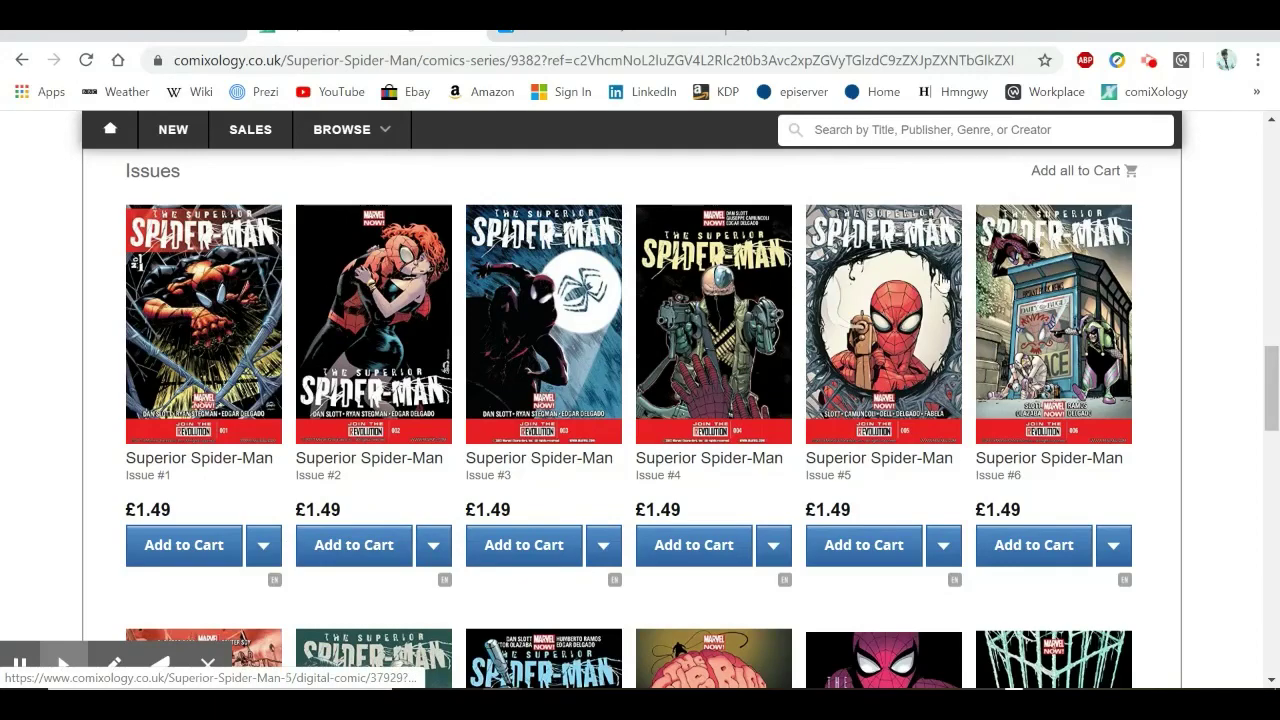
scroll(940, 410, down, 3)
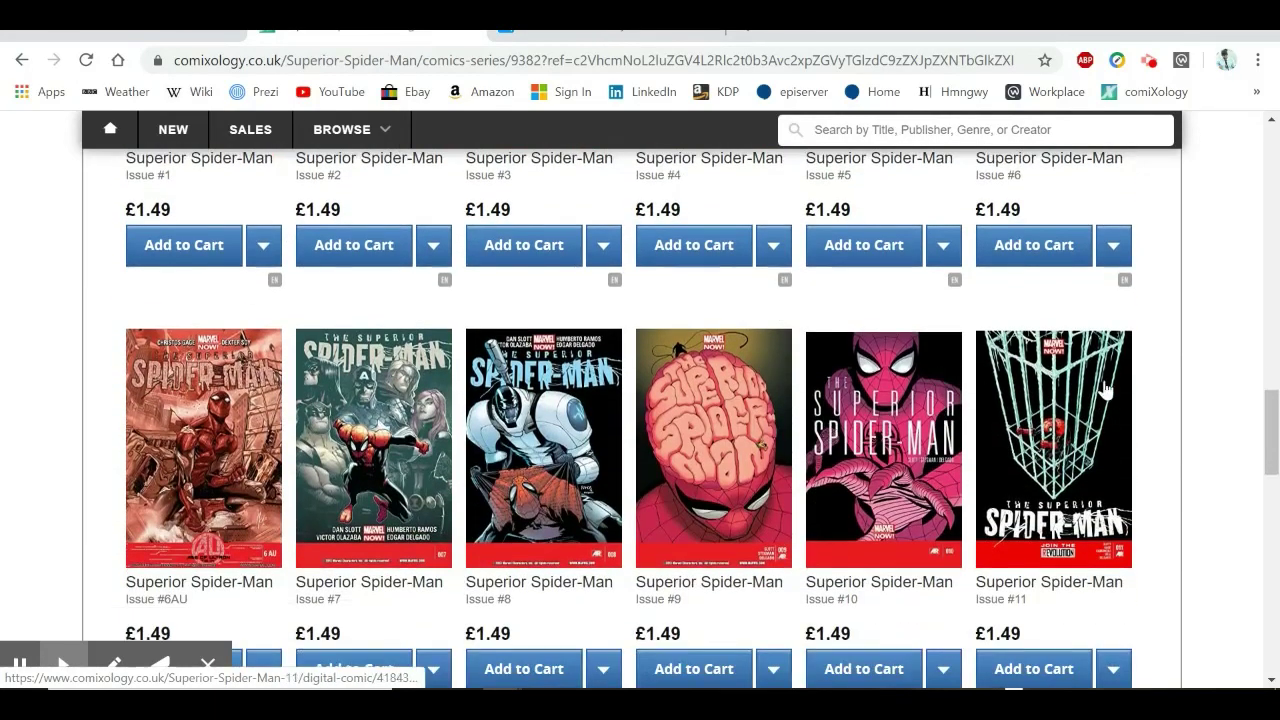
click(1062, 462)
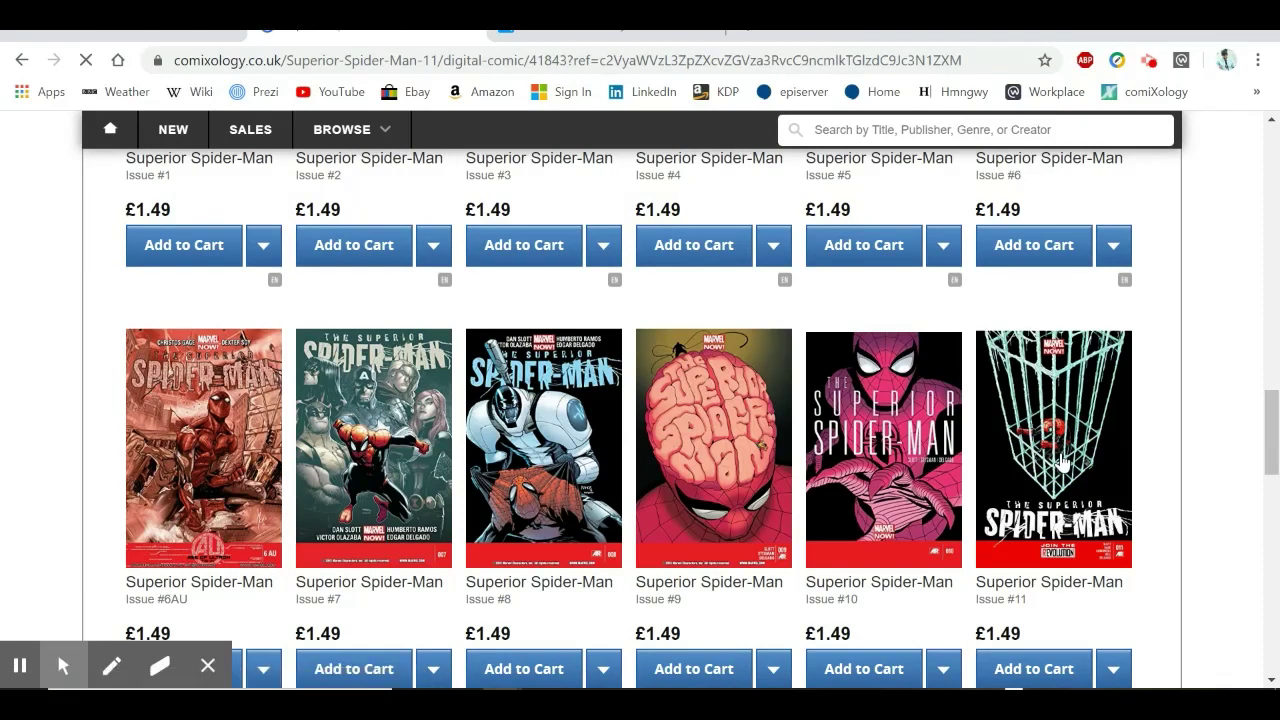
Step: Open the inside preview of Superior Spider-Man #11 and examine its full cover and the first sample pages
scroll(225, 350, down, 1)
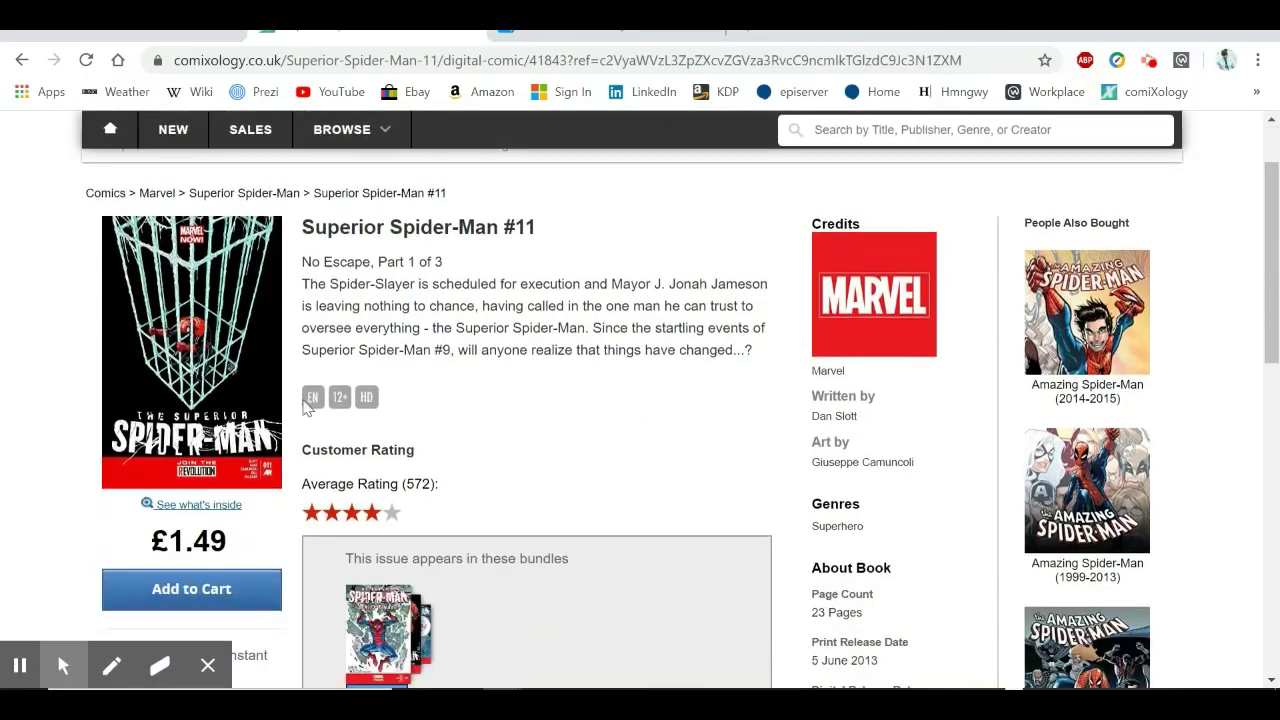
click(208, 347)
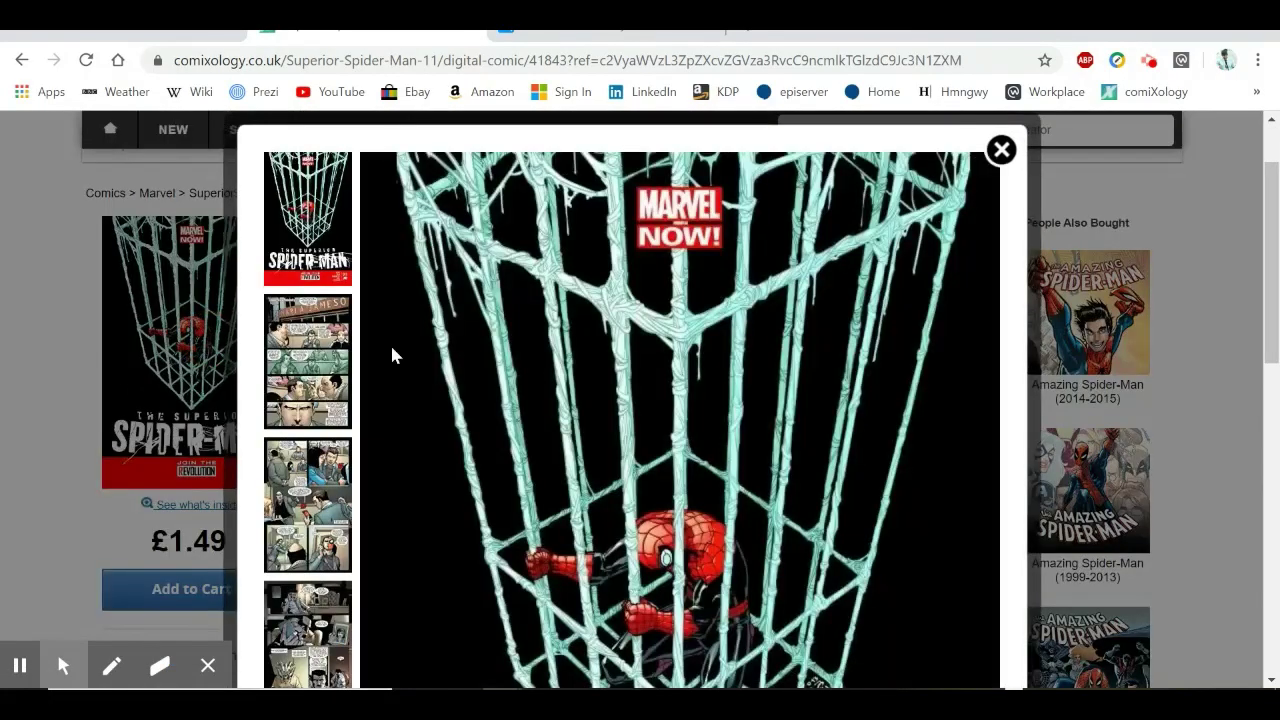
scroll(561, 360, down, 4)
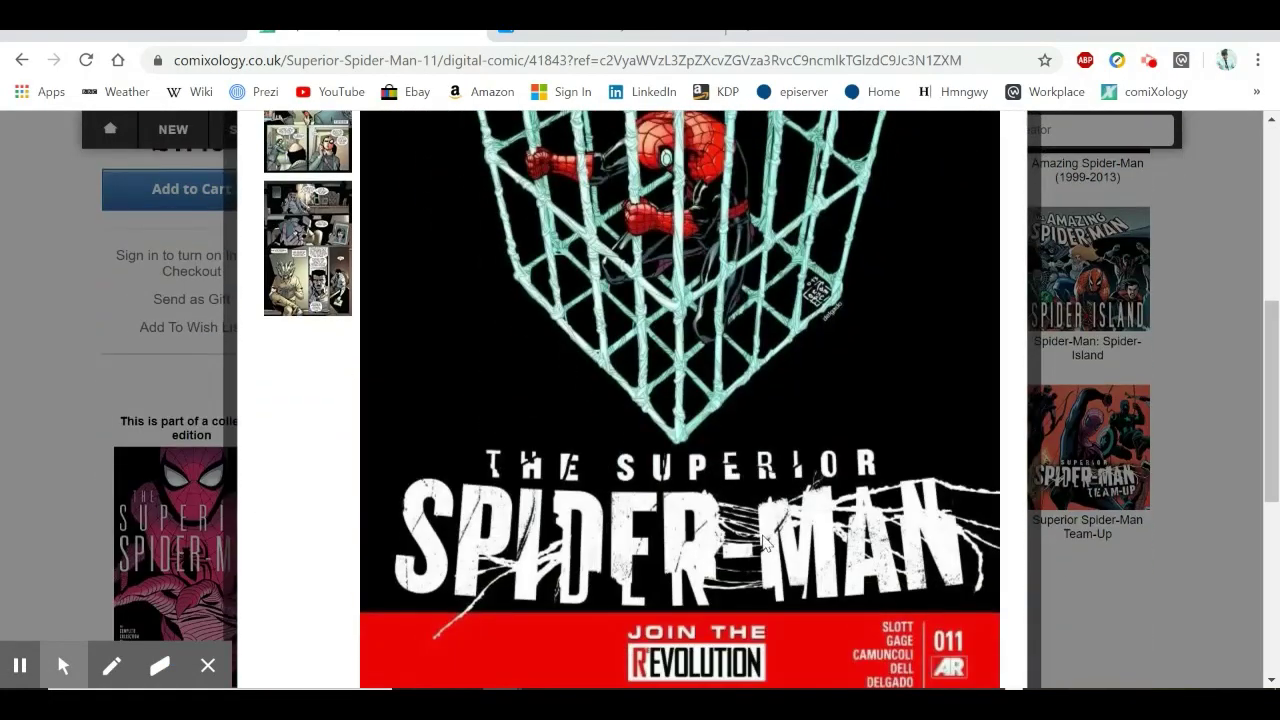
scroll(762, 543, up, 4)
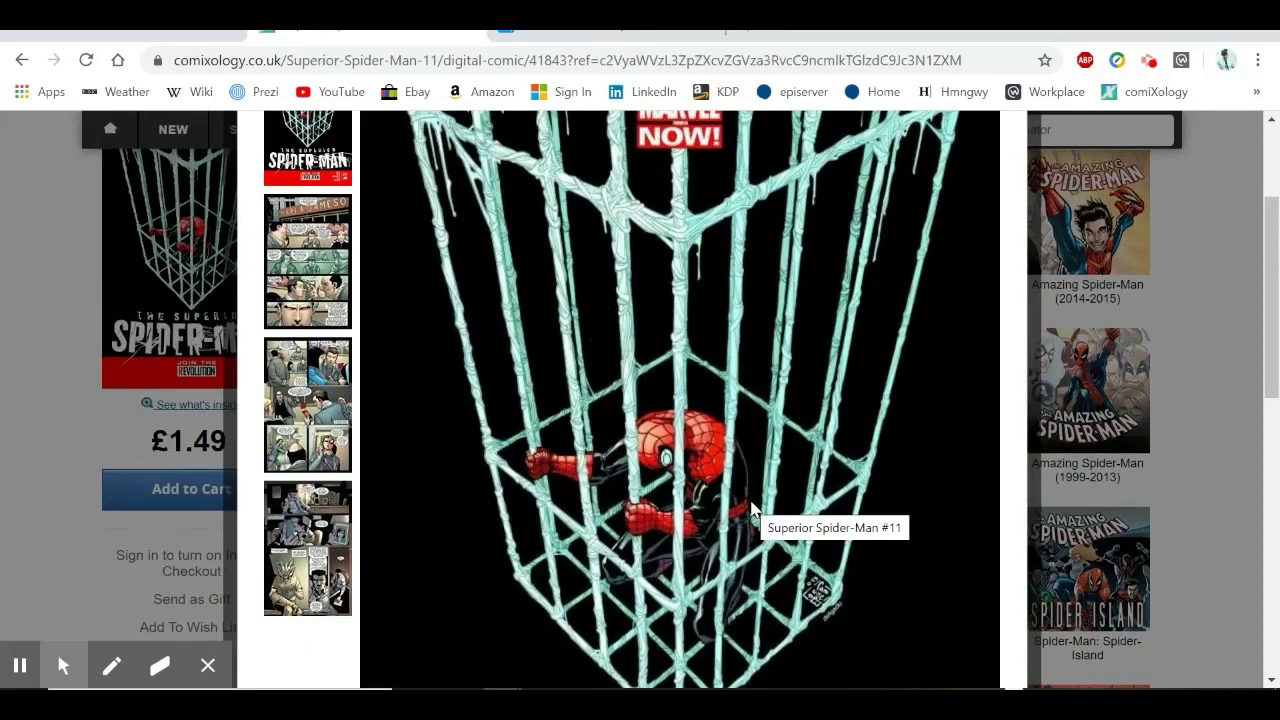
scroll(752, 508, up, 1)
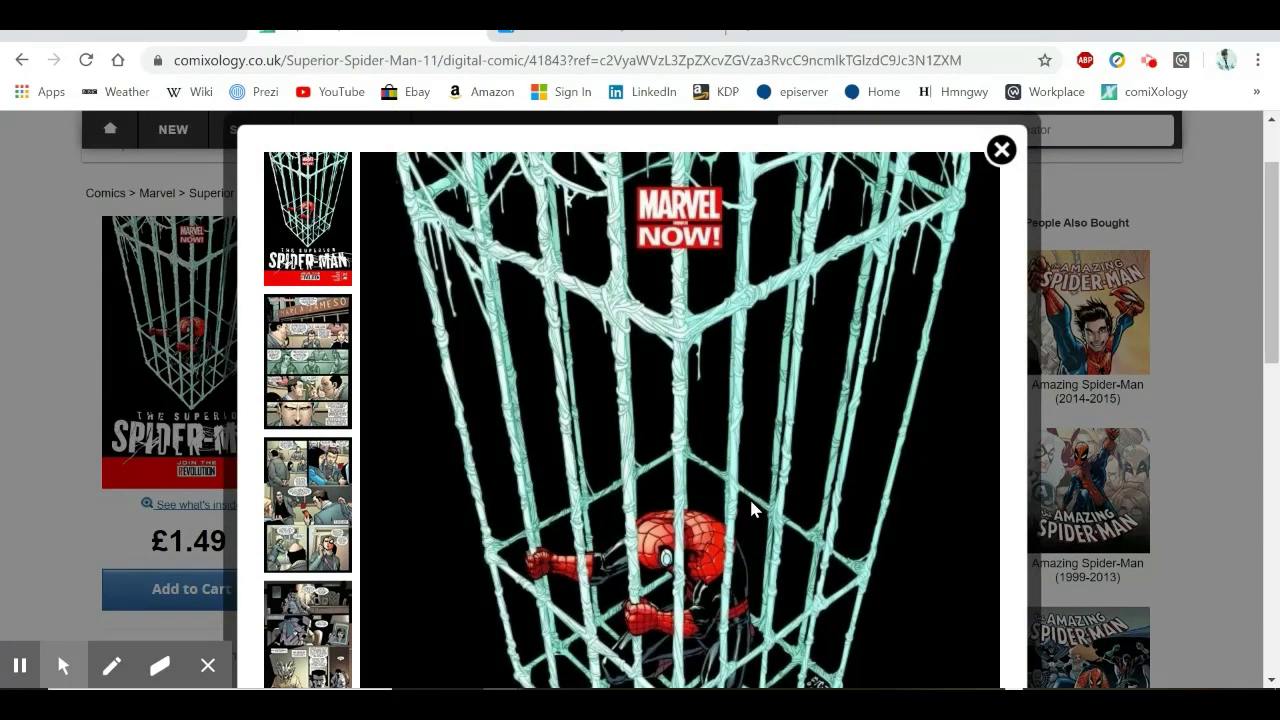
click(311, 350)
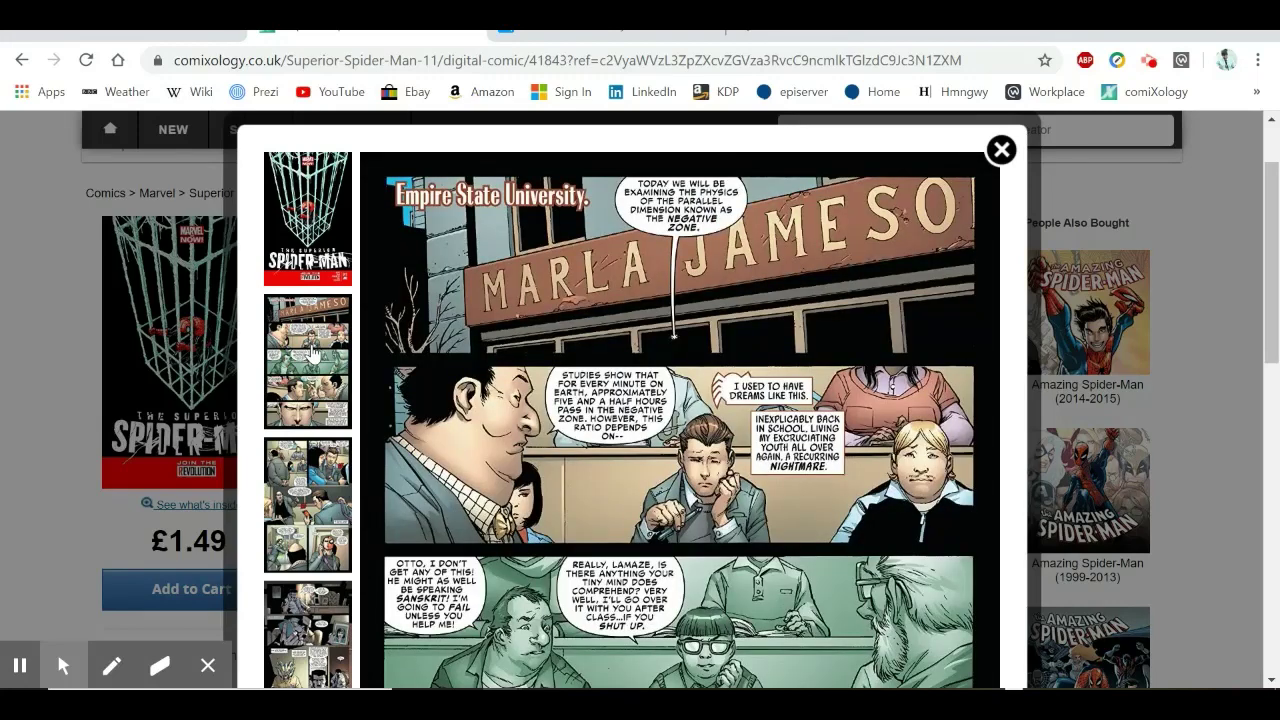
click(313, 507)
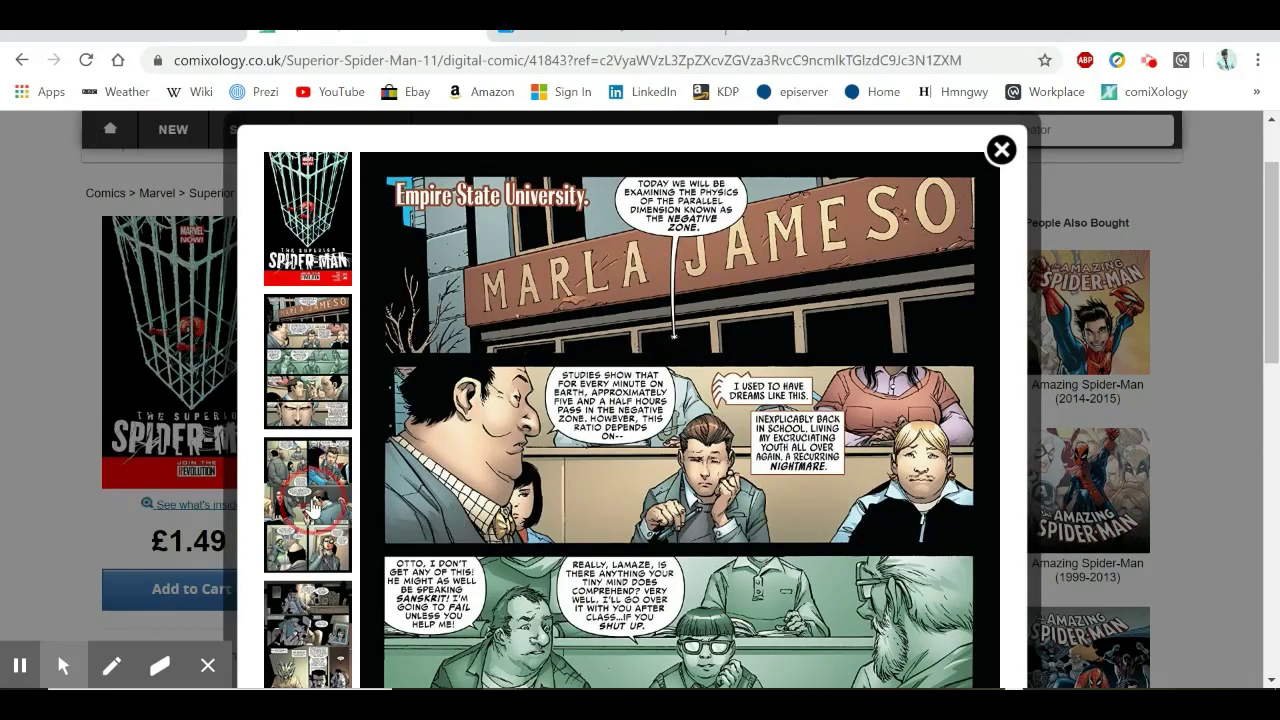
Step: Display the front cover of Superior Spider-Man #11 in the preview, bring up its image-saving options, and close the preview
click(304, 222)
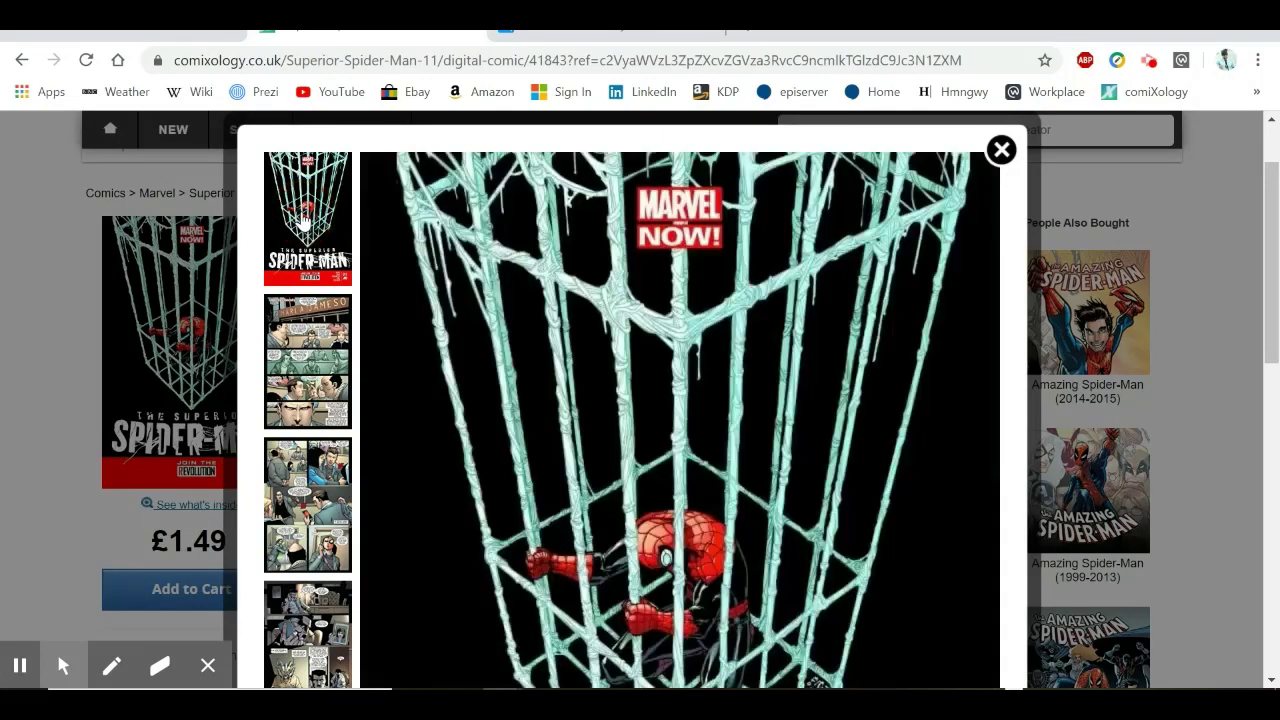
scroll(310, 572, down, 1)
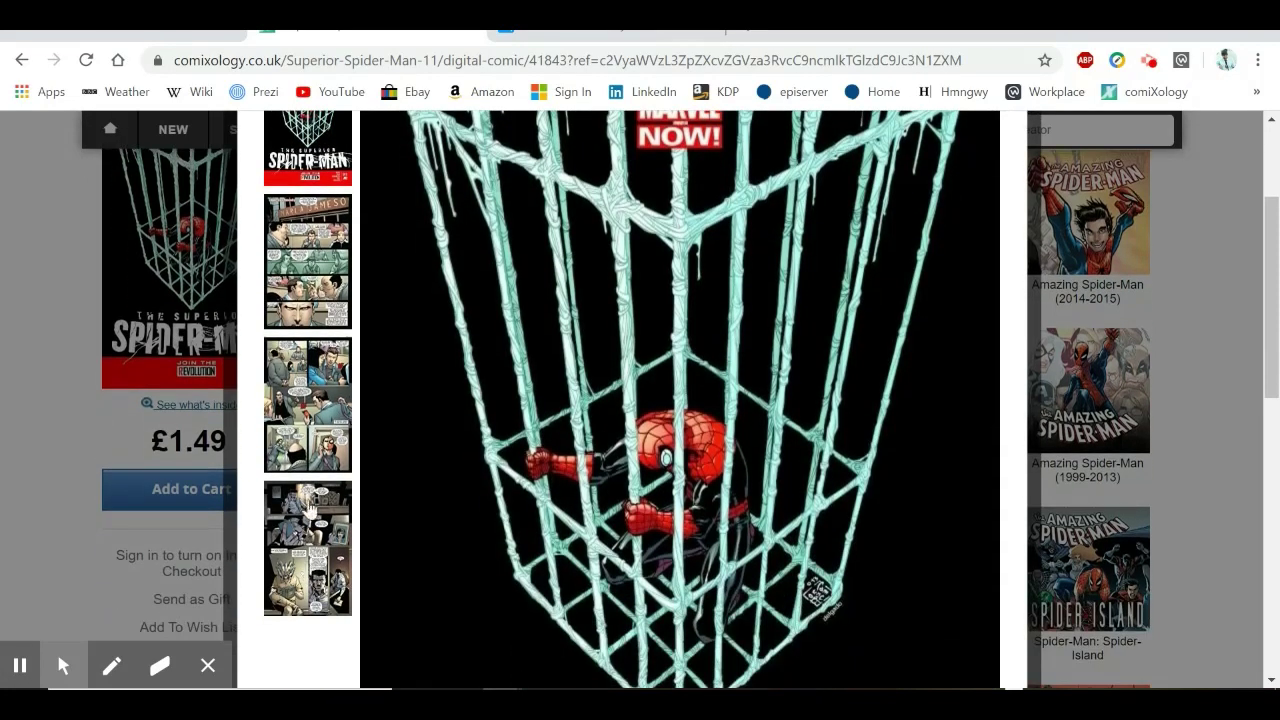
scroll(380, 452, up, 1)
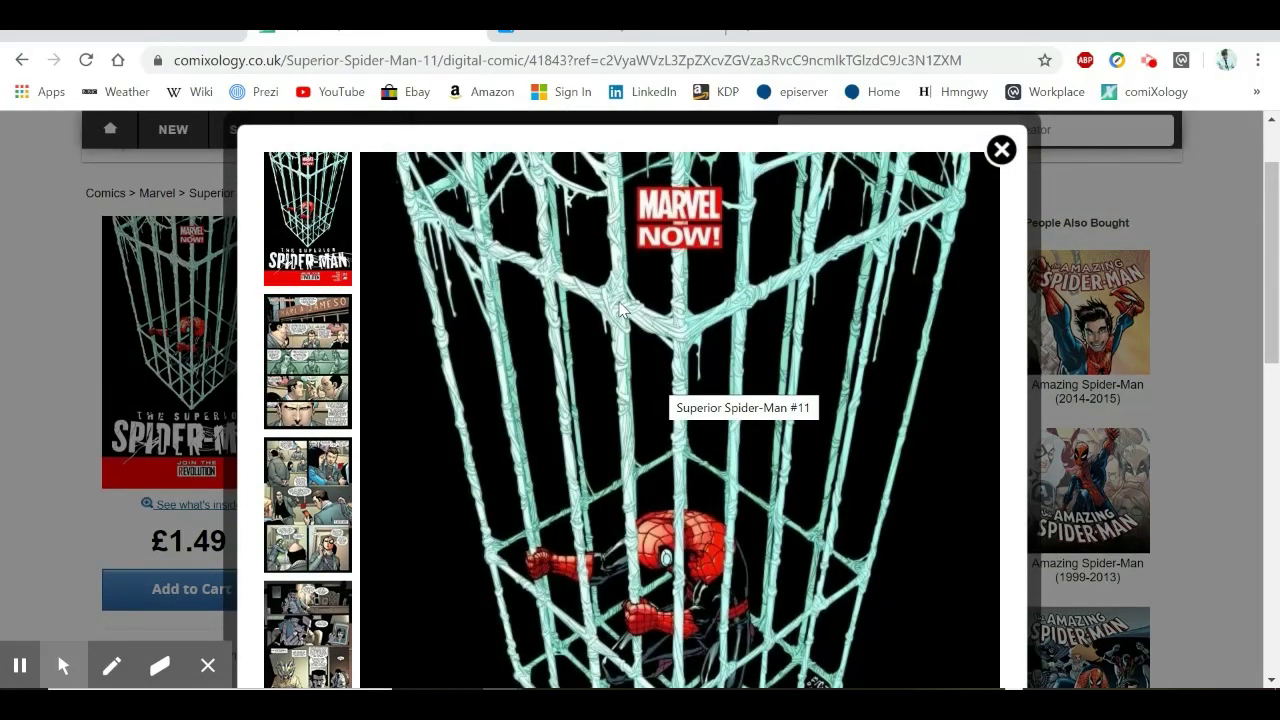
right_click(620, 310)
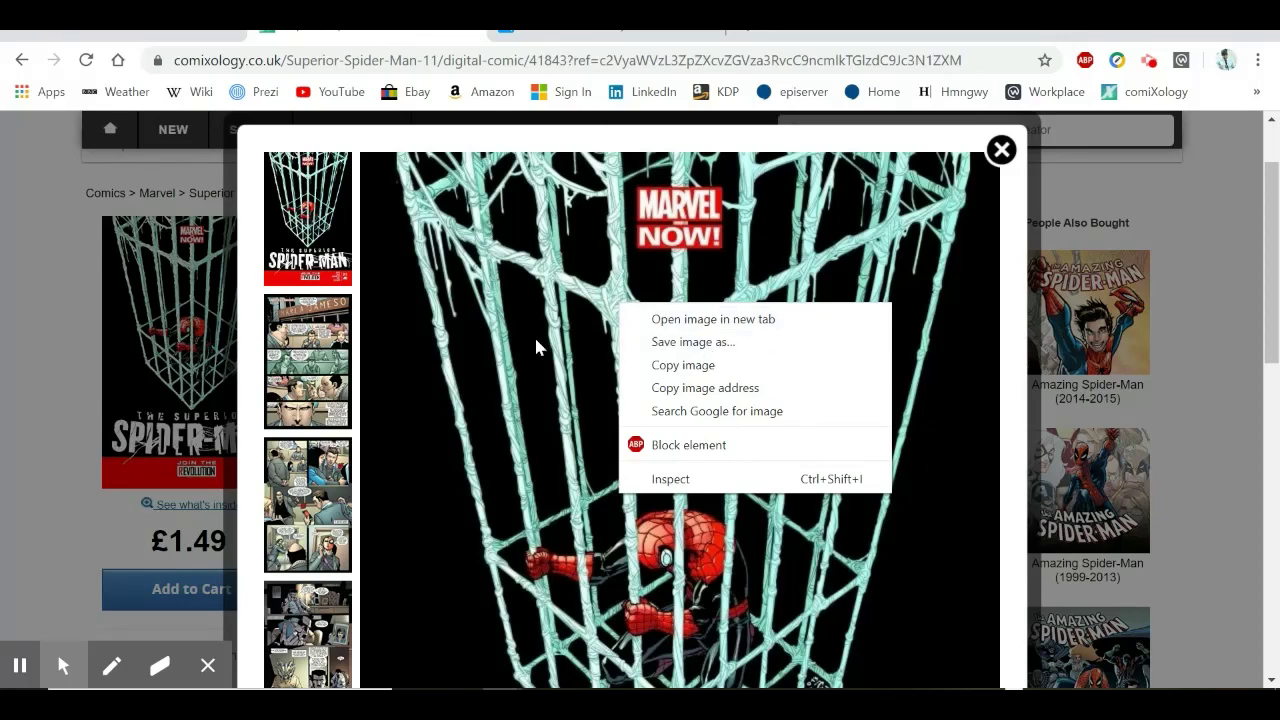
click(1000, 152)
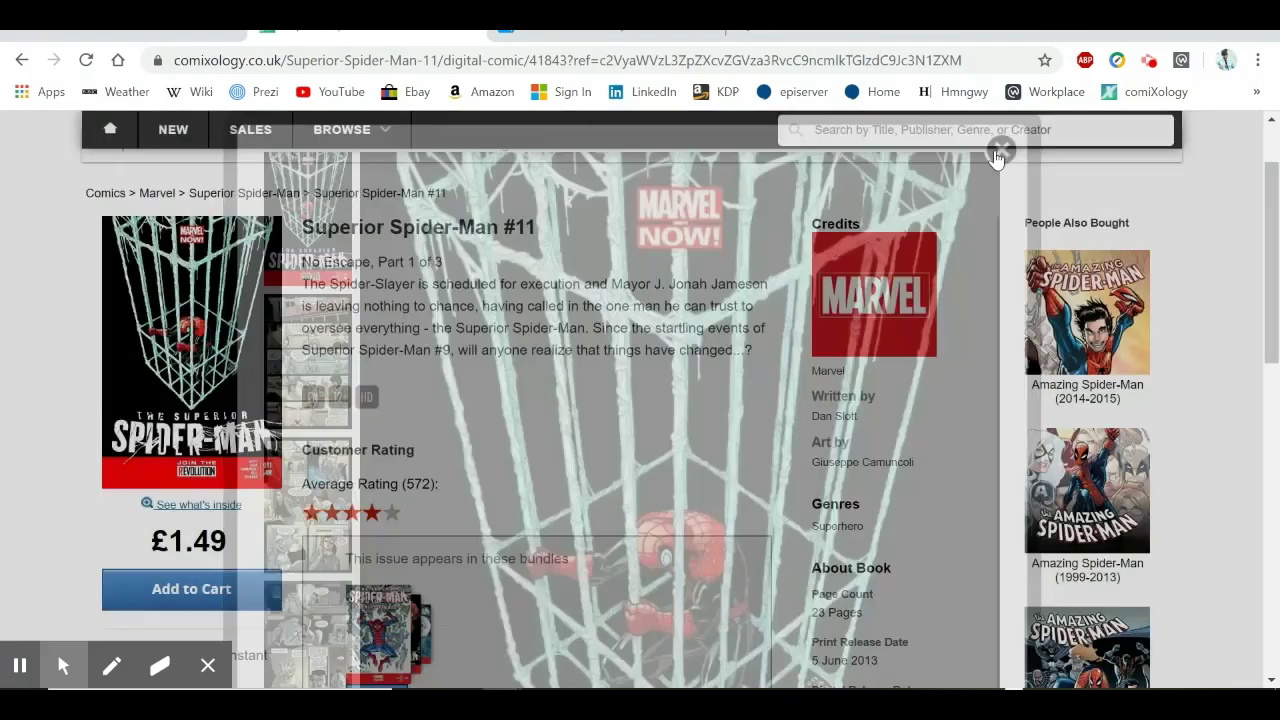
Step: Return to the series page to view issues #12 to #17, and check the second book jacket photo in Photos before returning to Chrome
click(21, 61)
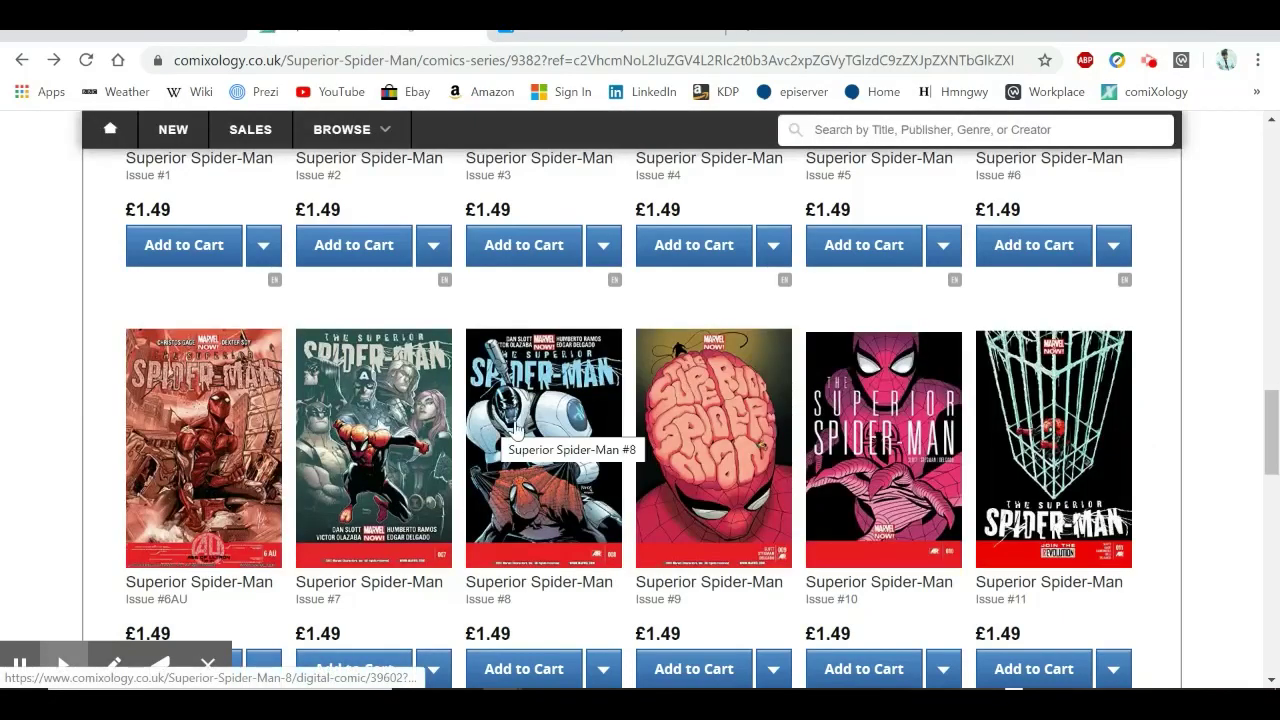
scroll(1050, 435, down, 5)
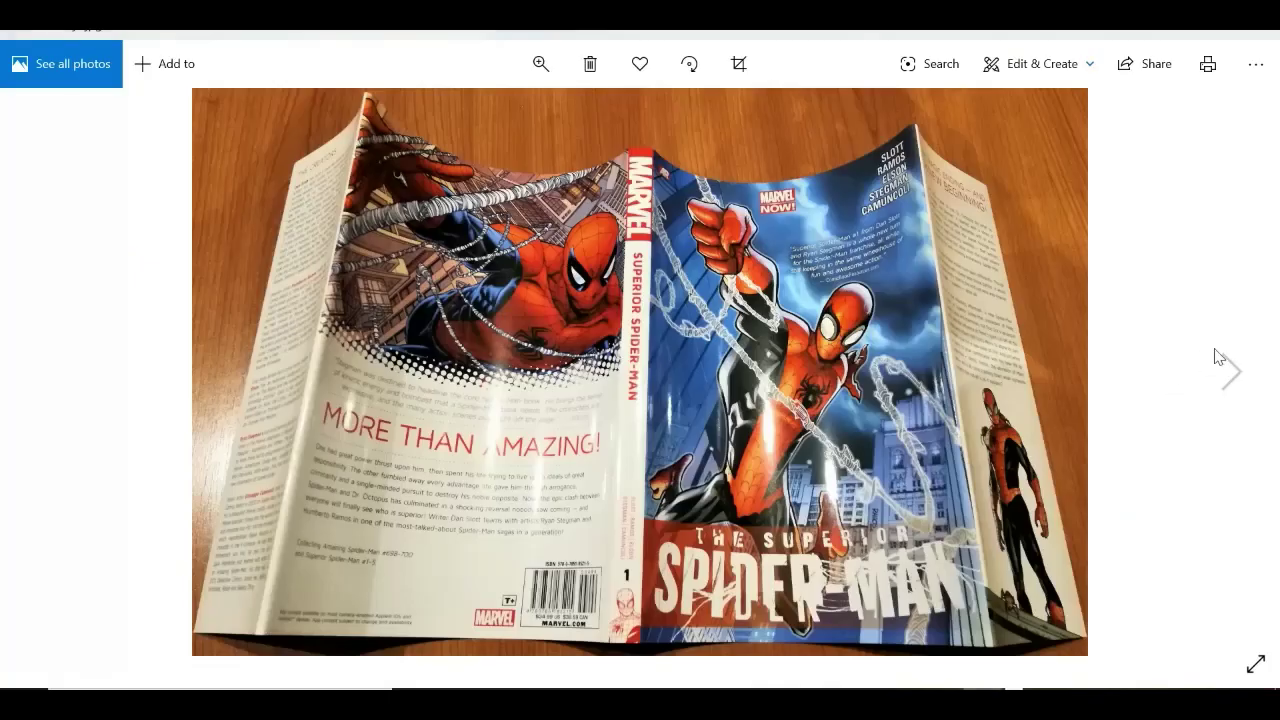
click(1231, 376)
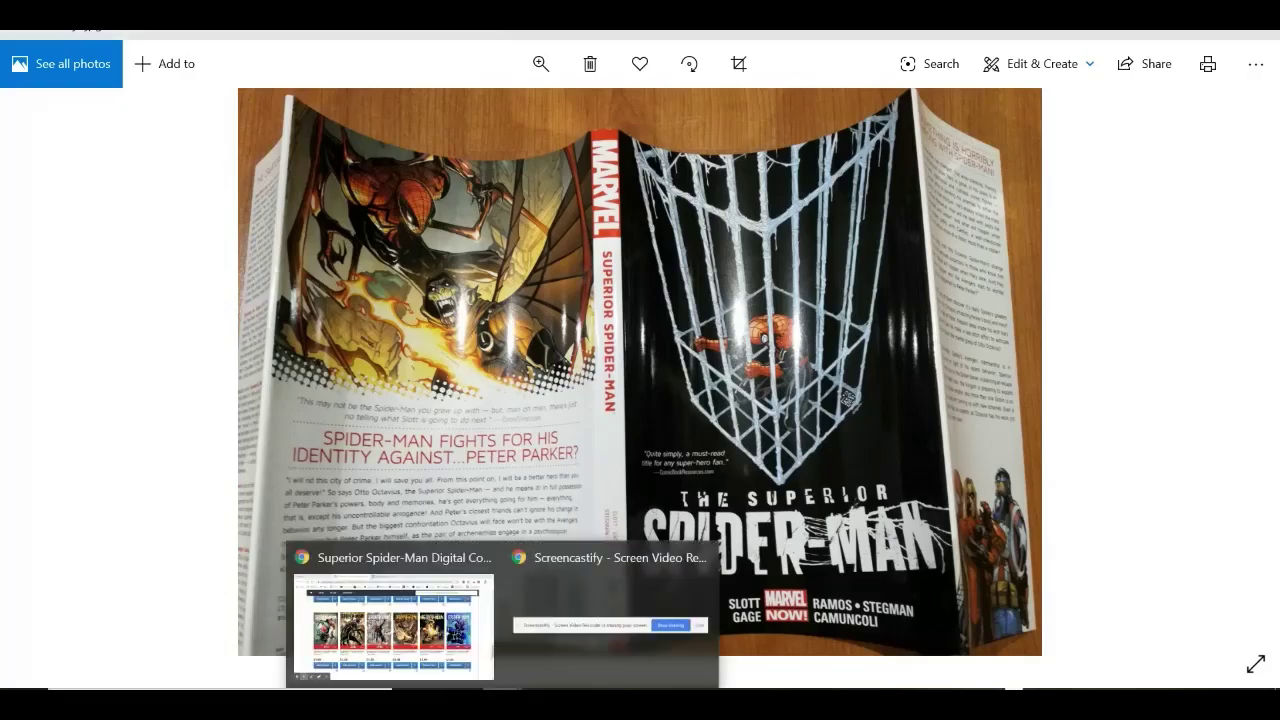
click(397, 611)
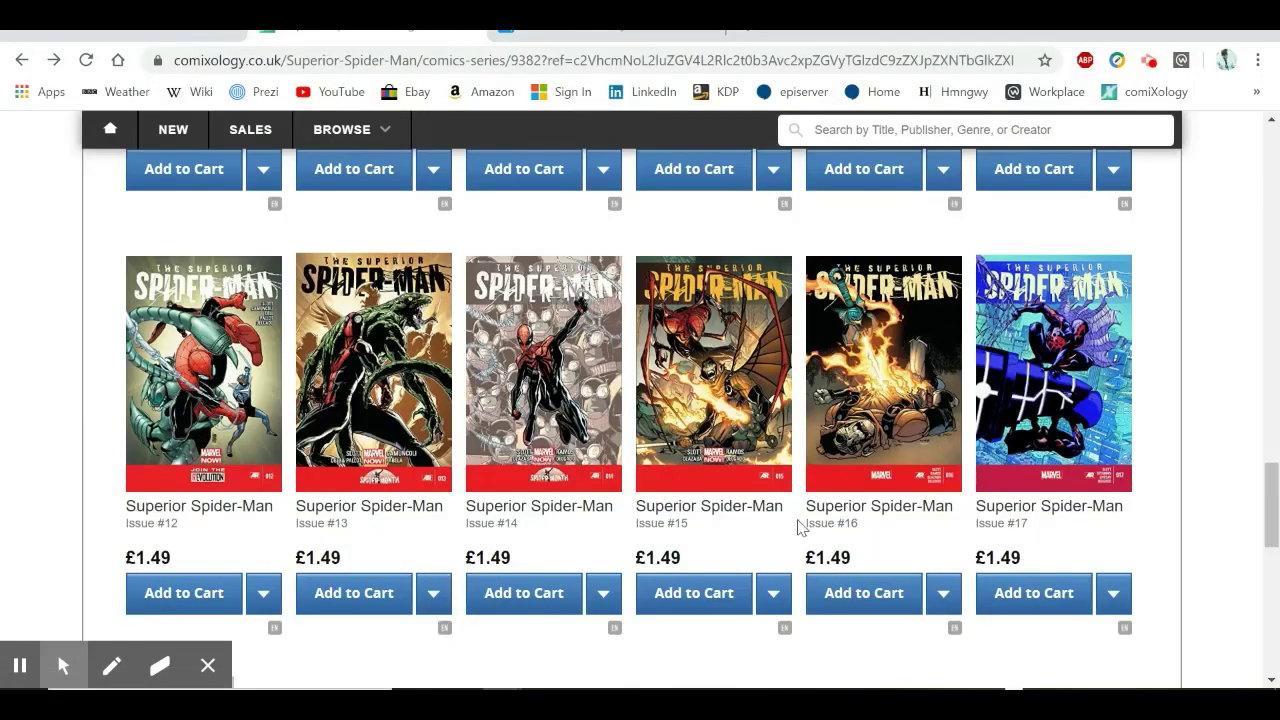
Step: Open the second page of Superior Spider-Man issues and compare its covers with the third book jacket photo in Photos
scroll(800, 527, down, 3)
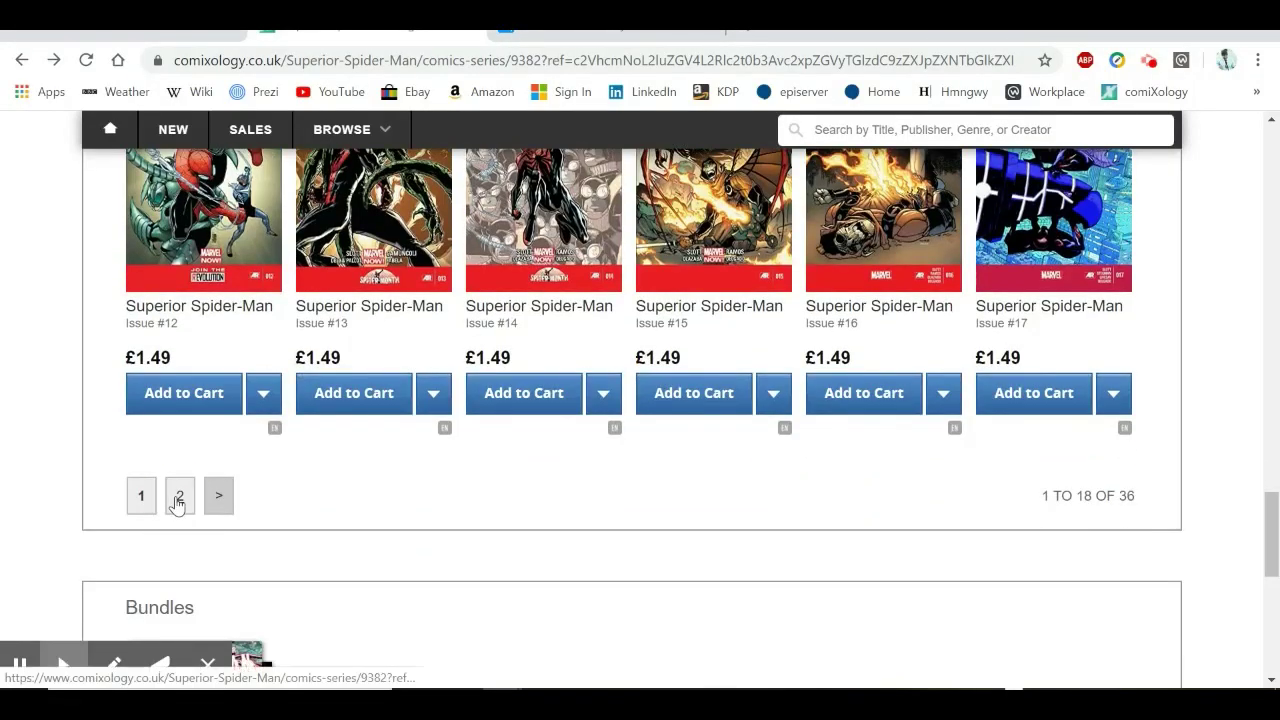
click(178, 496)
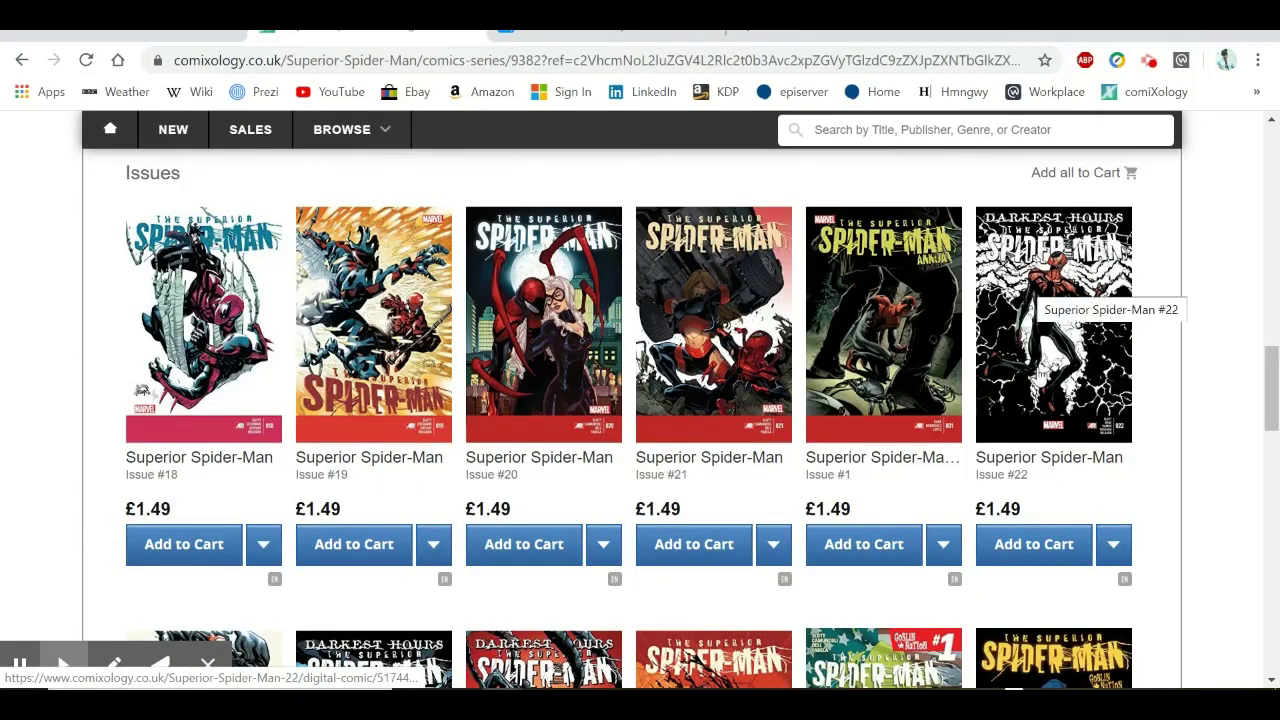
scroll(1035, 372, down, 4)
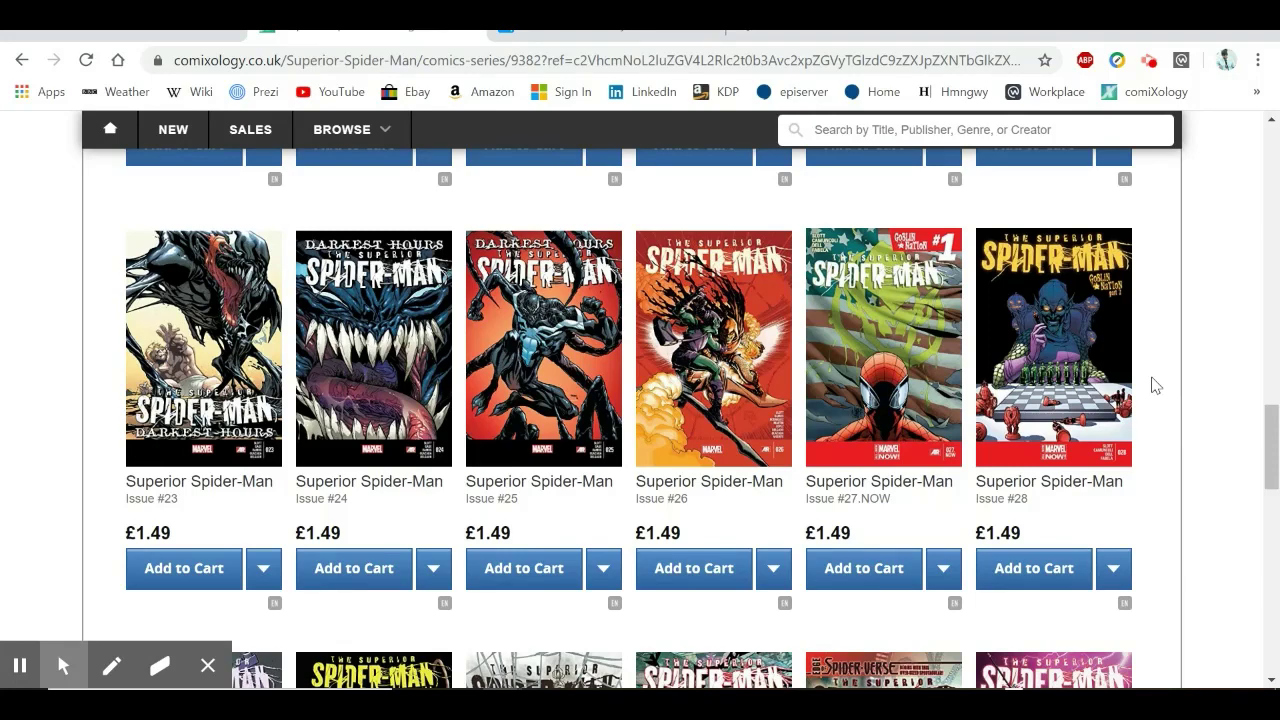
scroll(1155, 385, down, 4)
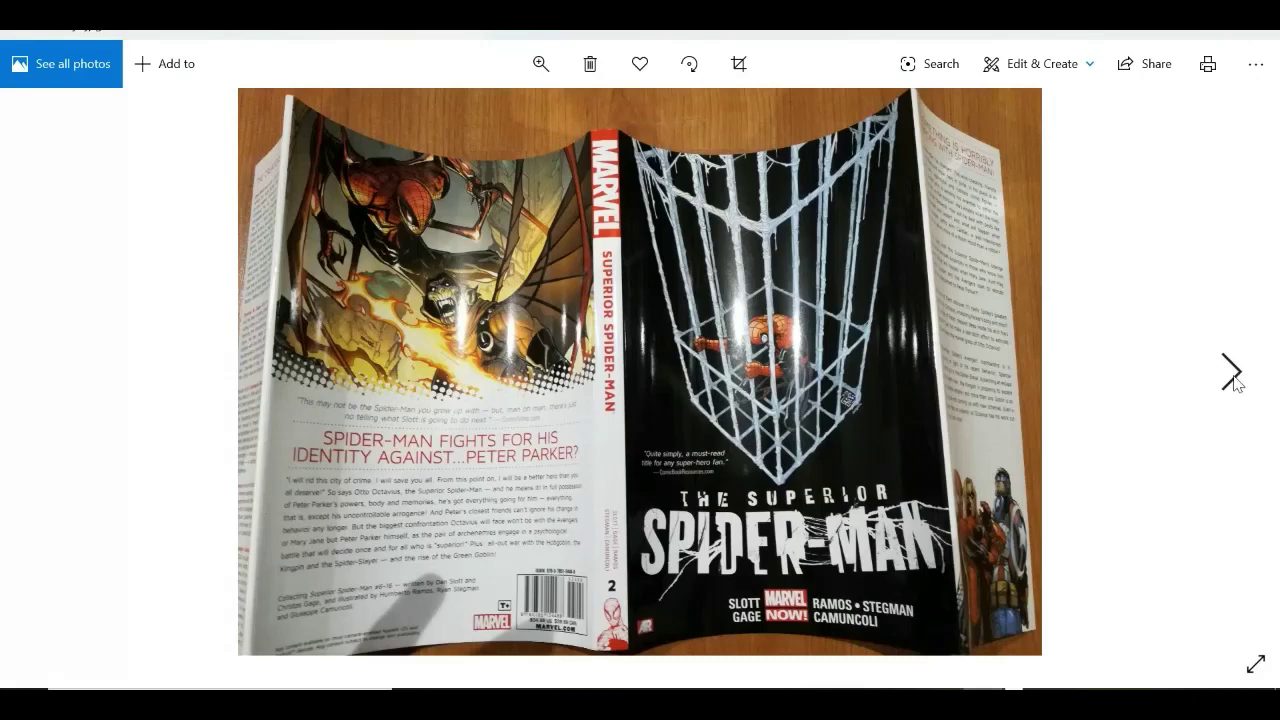
click(1232, 372)
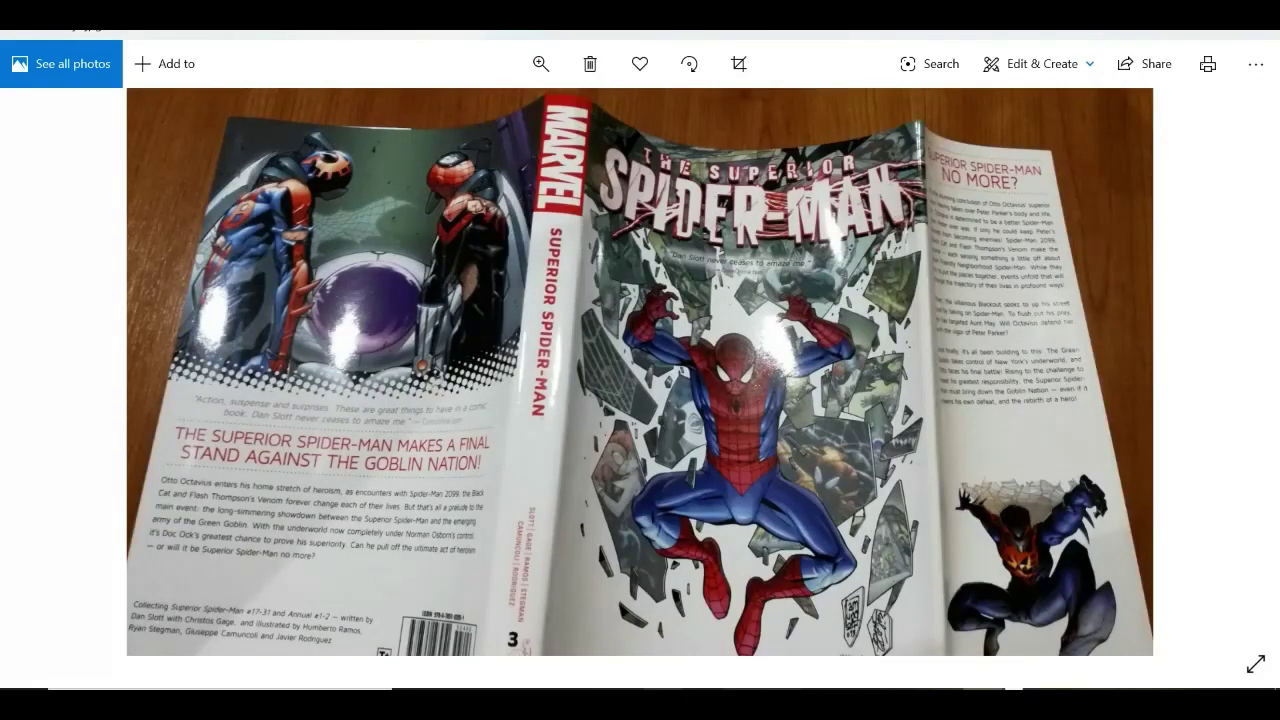
mouse_move(500, 700)
click(430, 607)
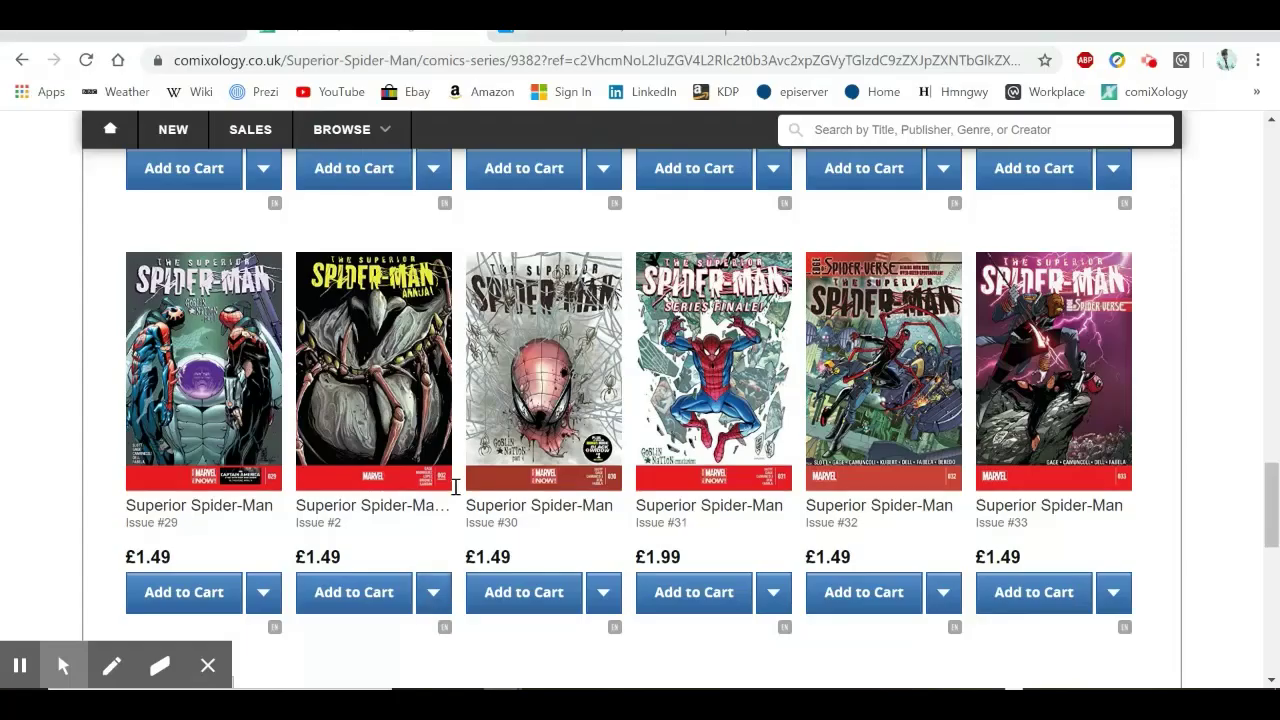
Step: Look through the remaining issues, the bundle and the collected editions on the series page, and leave it for the Google tab
scroll(640, 380, down, 5)
scroll(643, 430, down, 4)
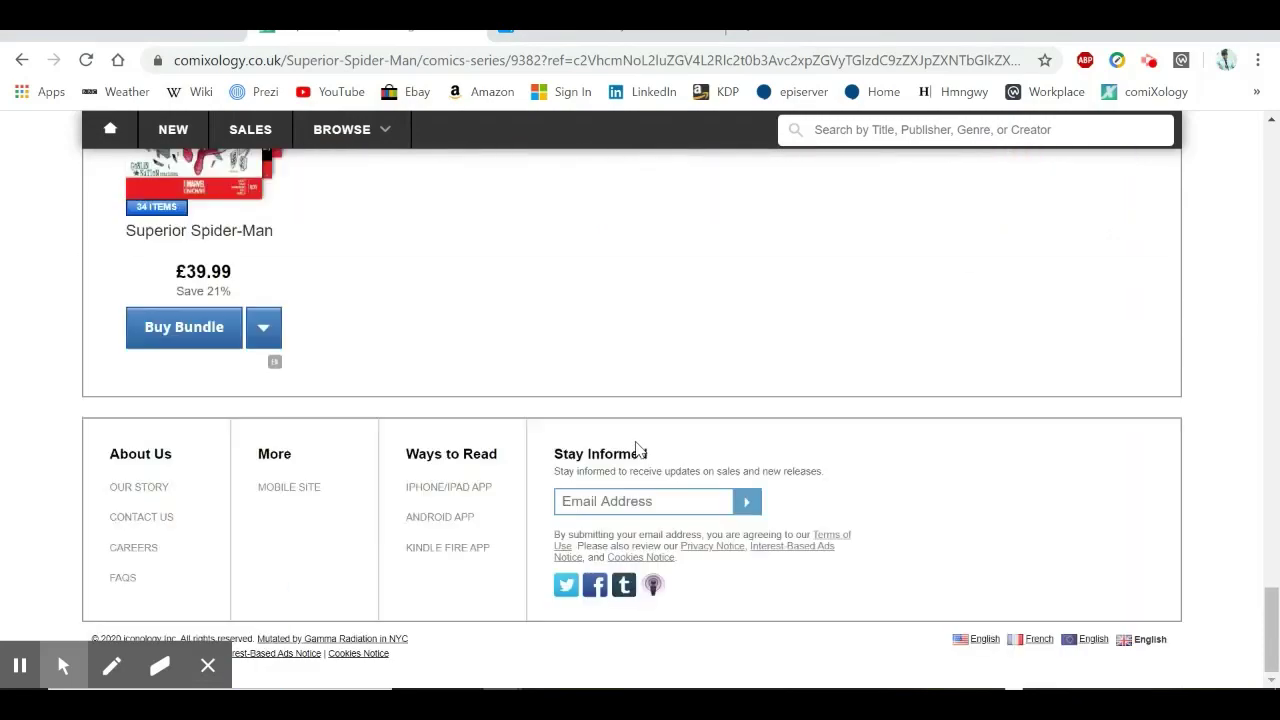
scroll(636, 448, up, 10)
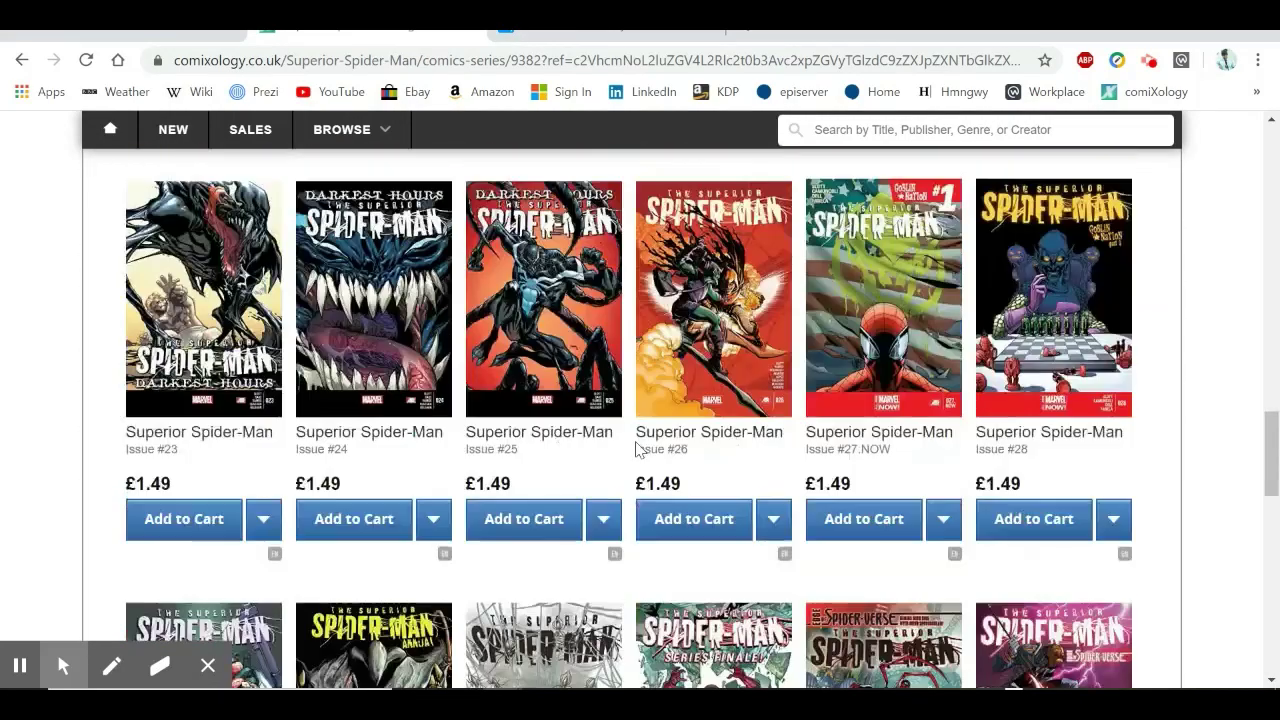
scroll(640, 453, down, 8)
scroll(640, 453, up, 4)
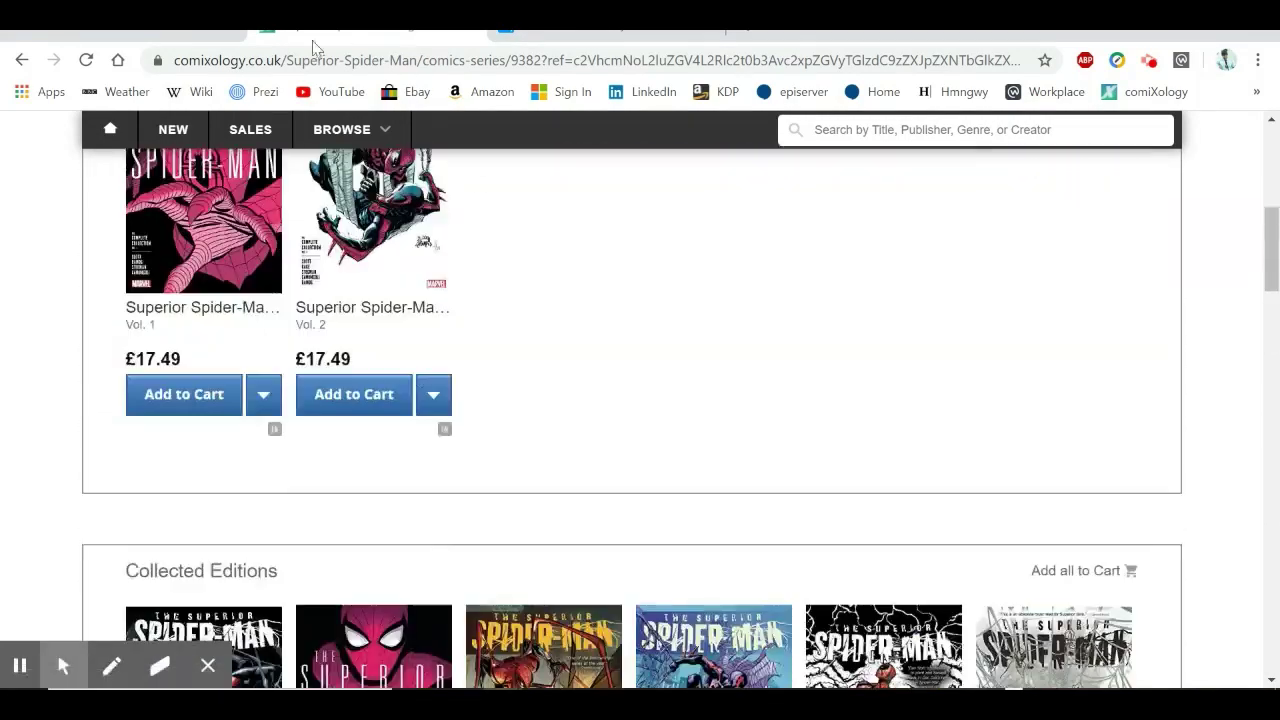
click(152, 33)
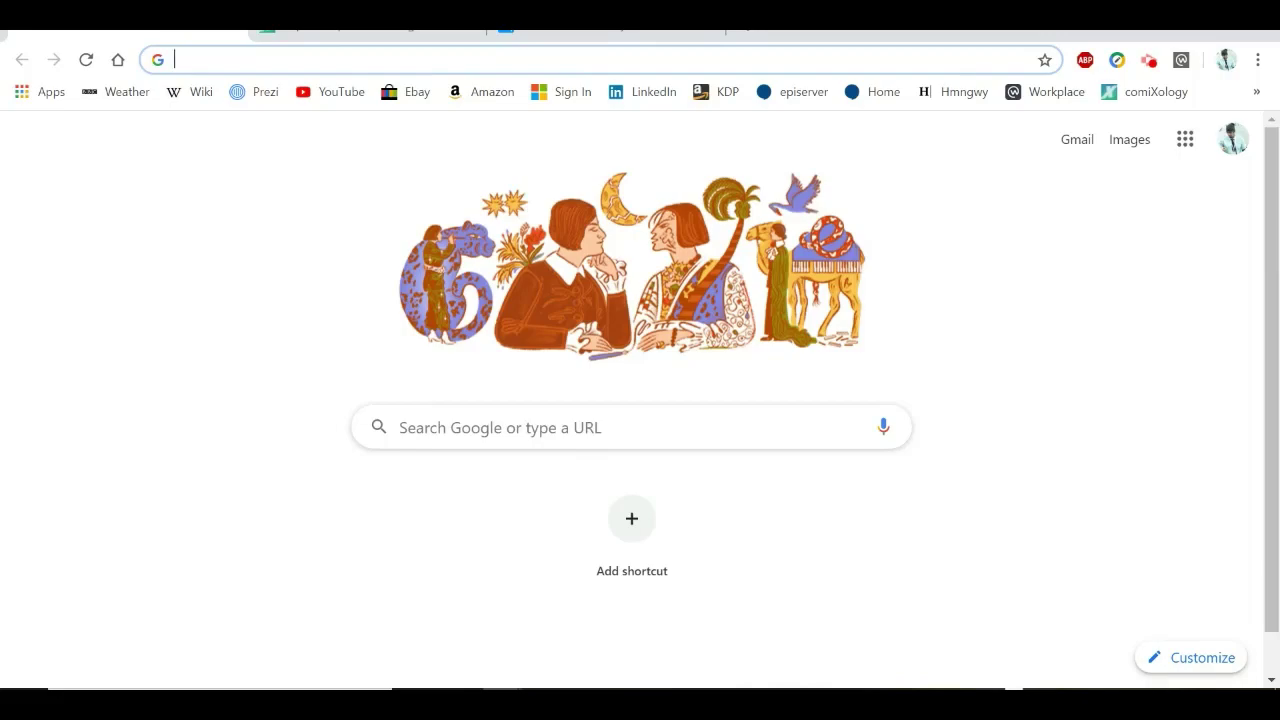
Step: Switch to GIMP and bring the whole cover - book 2.jpg image into view for inspection
key(alt+Tab)
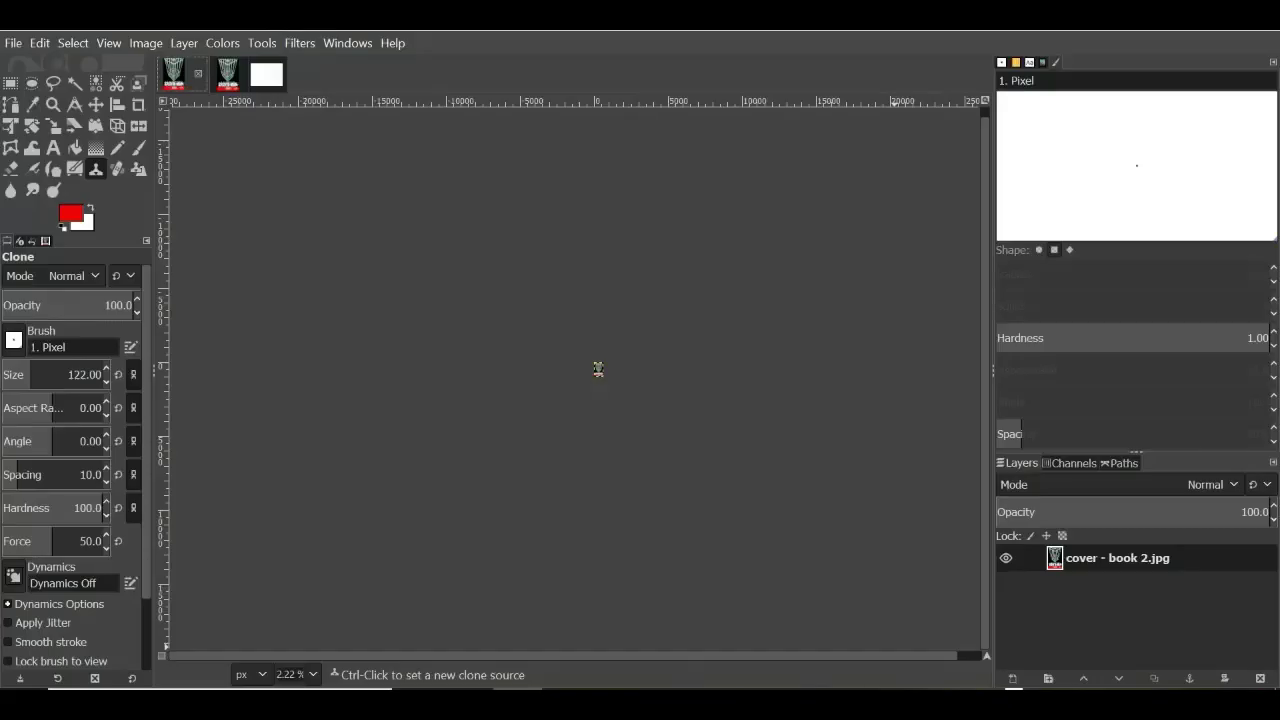
scroll(603, 406, up, 2)
scroll(553, 297, up, 3)
scroll(416, 294, up, 5)
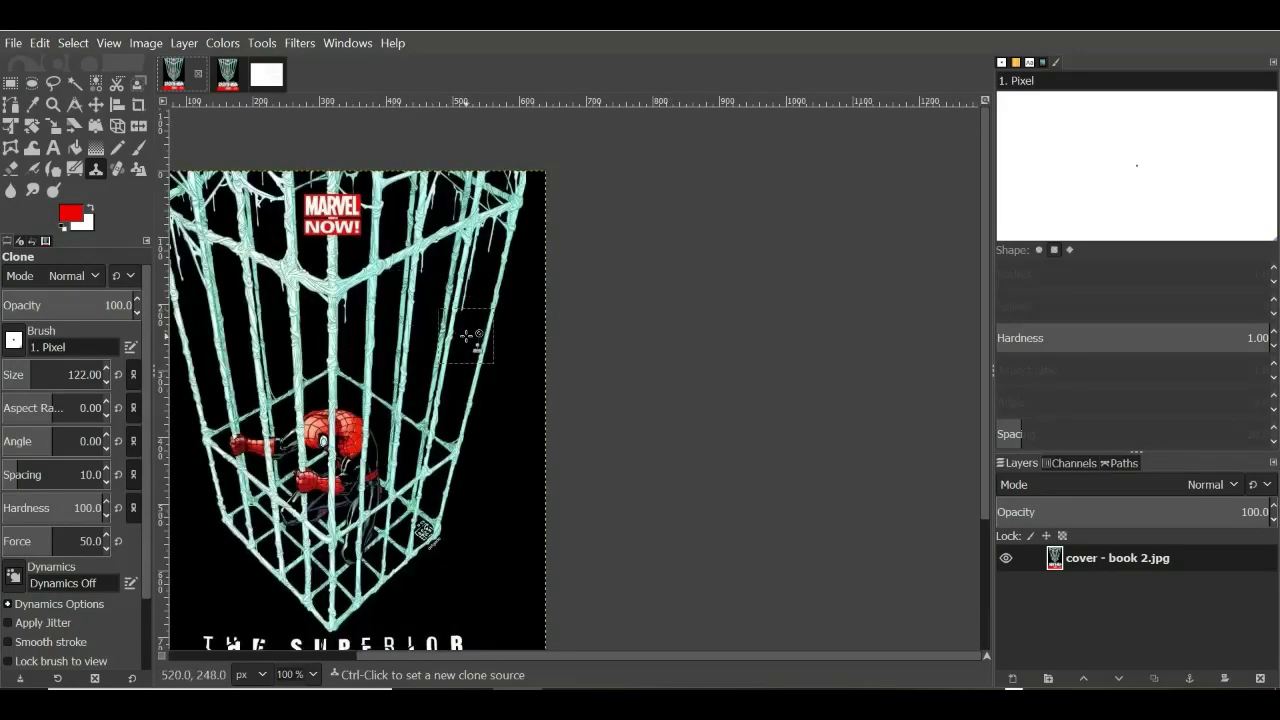
scroll(471, 343, down, 3)
scroll(476, 362, down, 1)
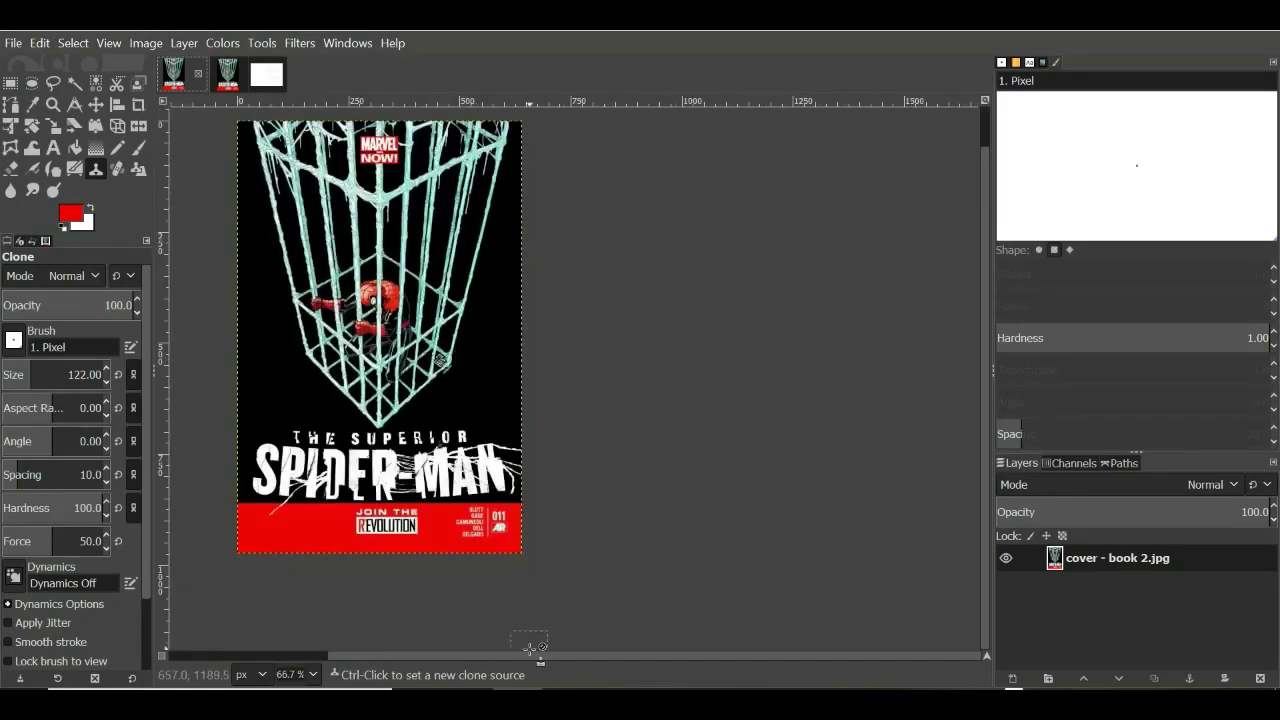
drag(531, 656, 294, 658)
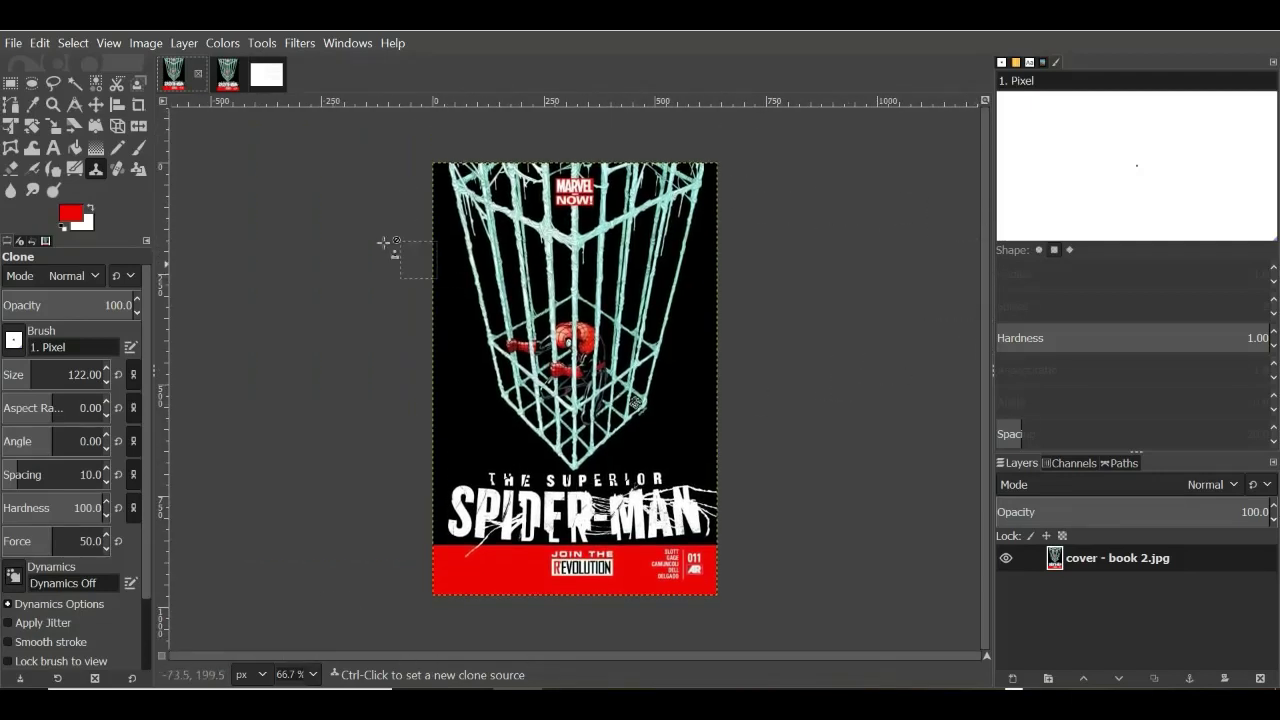
Step: Check the cover - book 2b.jpg image, and review the second book jacket photo in Photos before returning to cover - book 2.jpg in GIMP
click(229, 78)
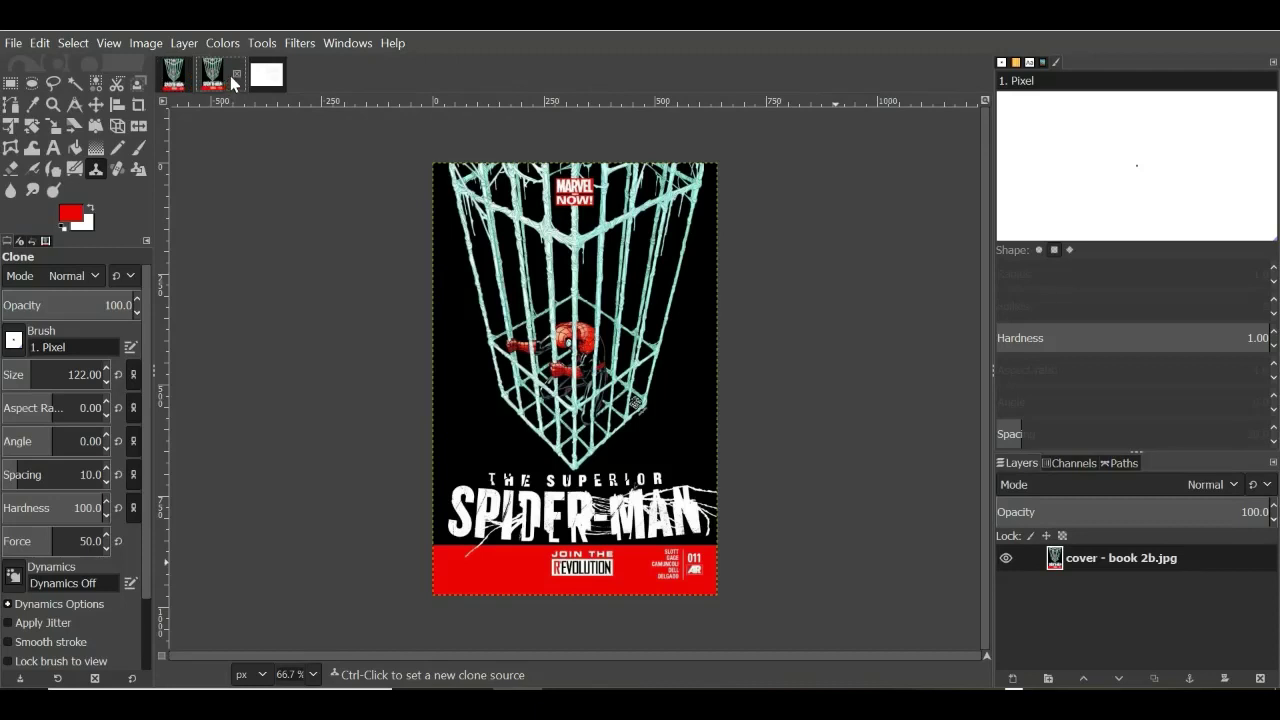
click(180, 80)
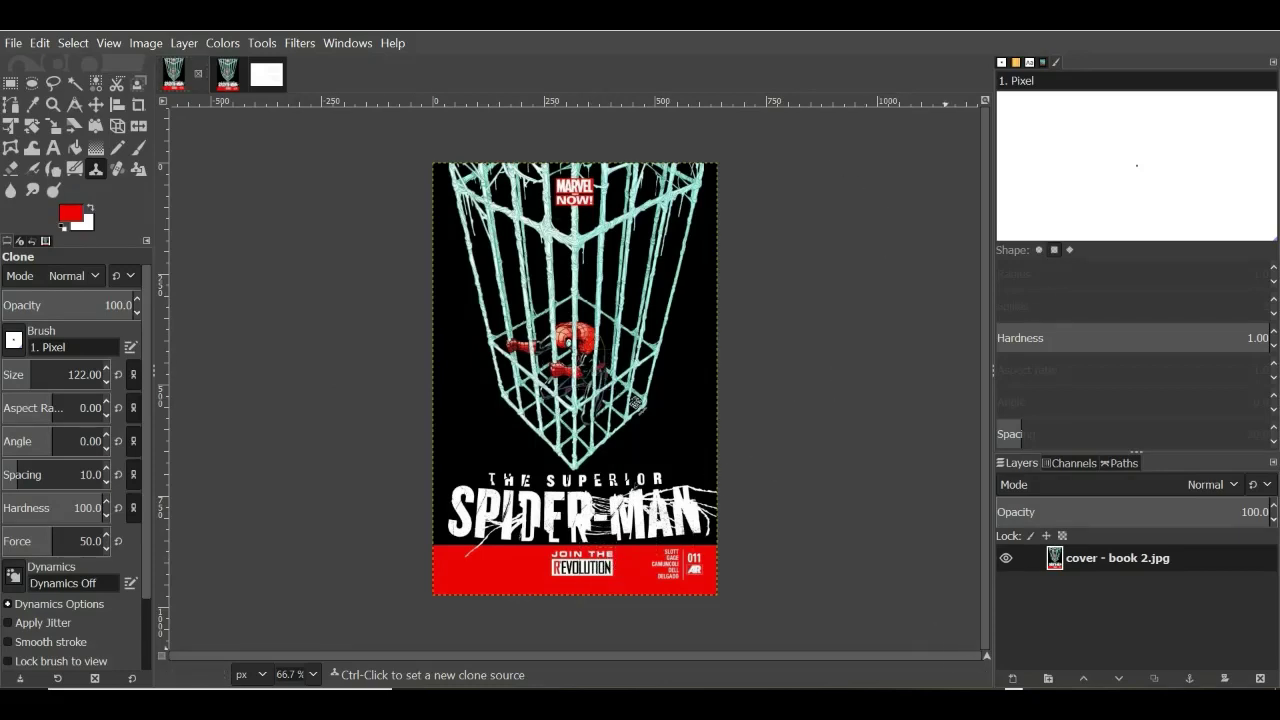
click(935, 625)
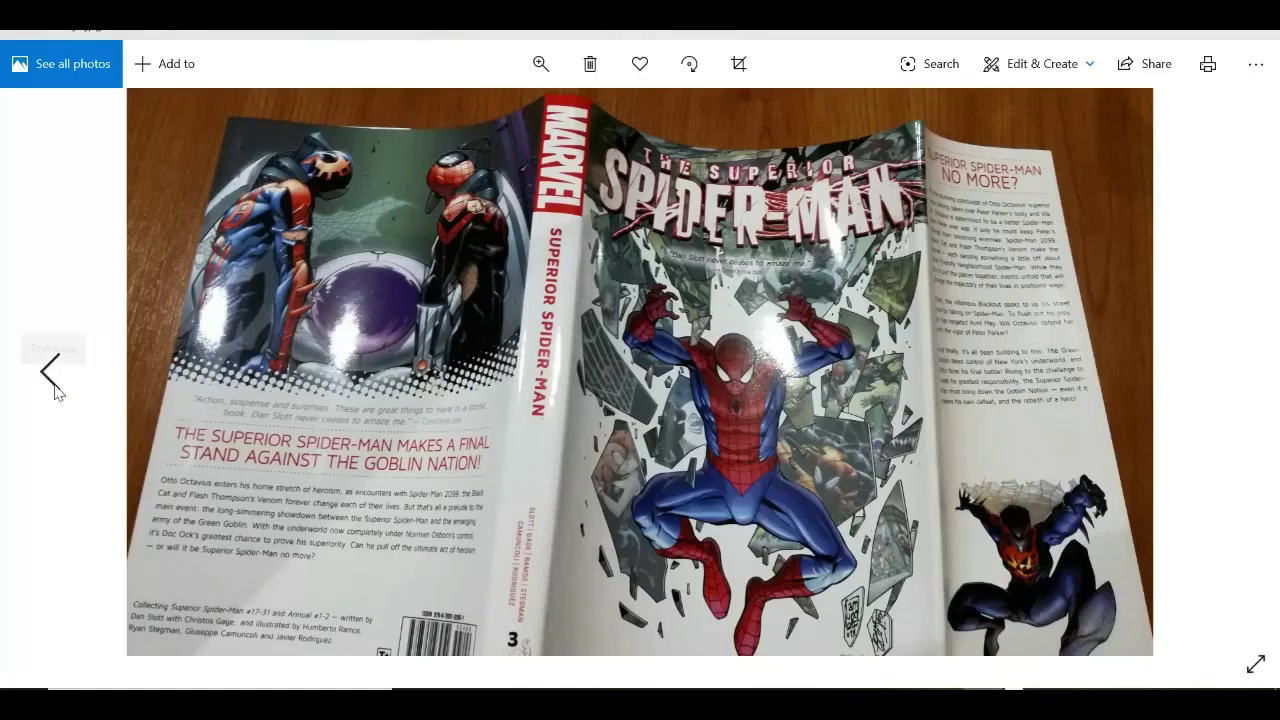
click(54, 388)
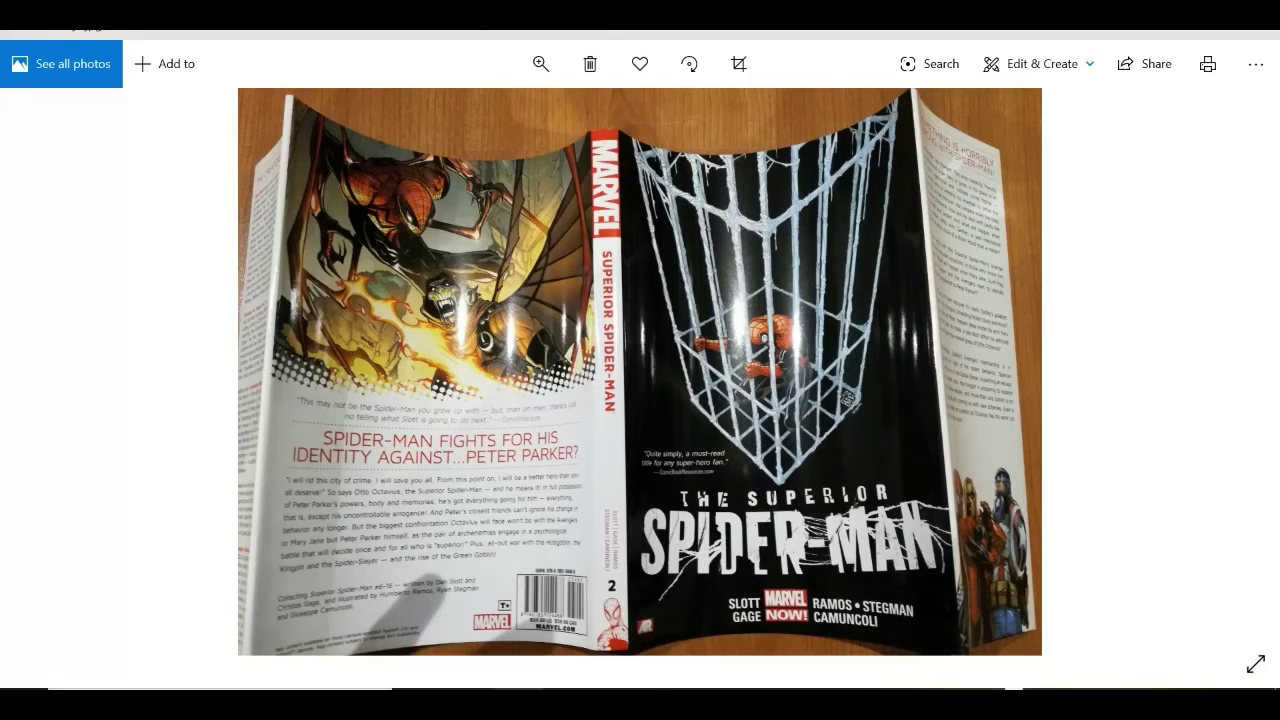
click(560, 615)
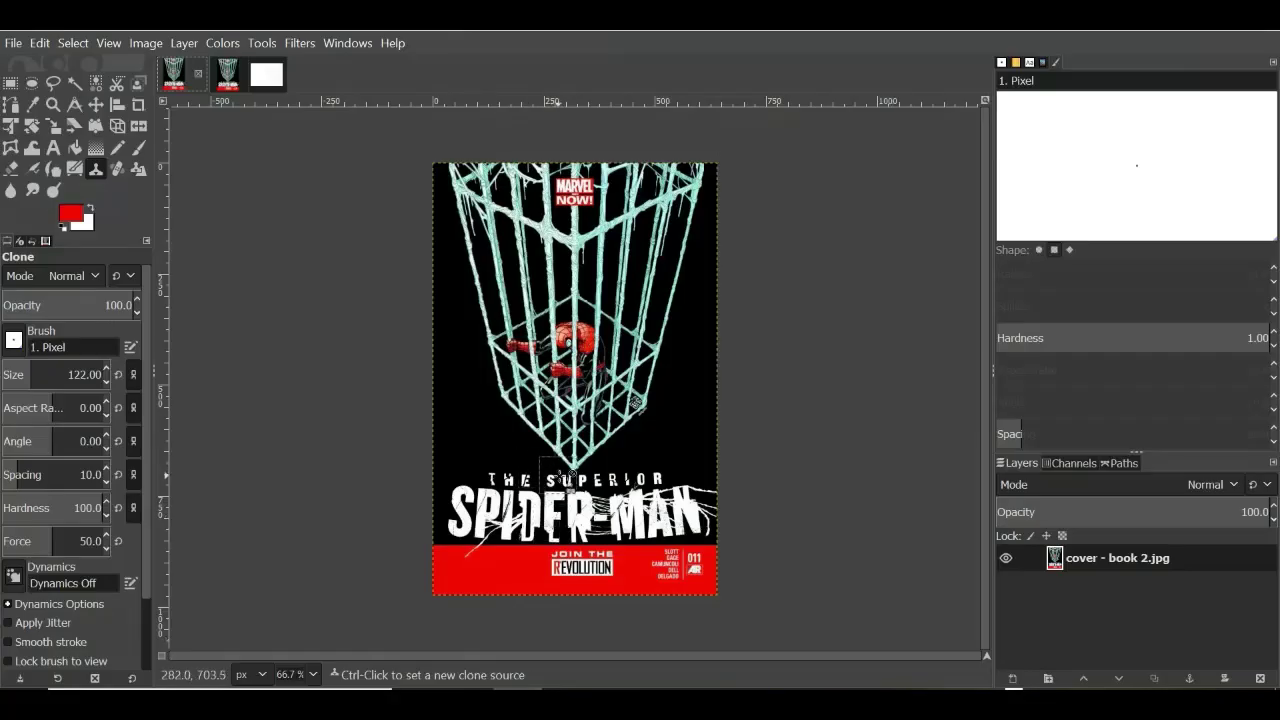
Step: Set the Clone brush size to 38 and sample a clone source from the plain black area left of the web
ctrl+scroll(603, 573, up, 1)
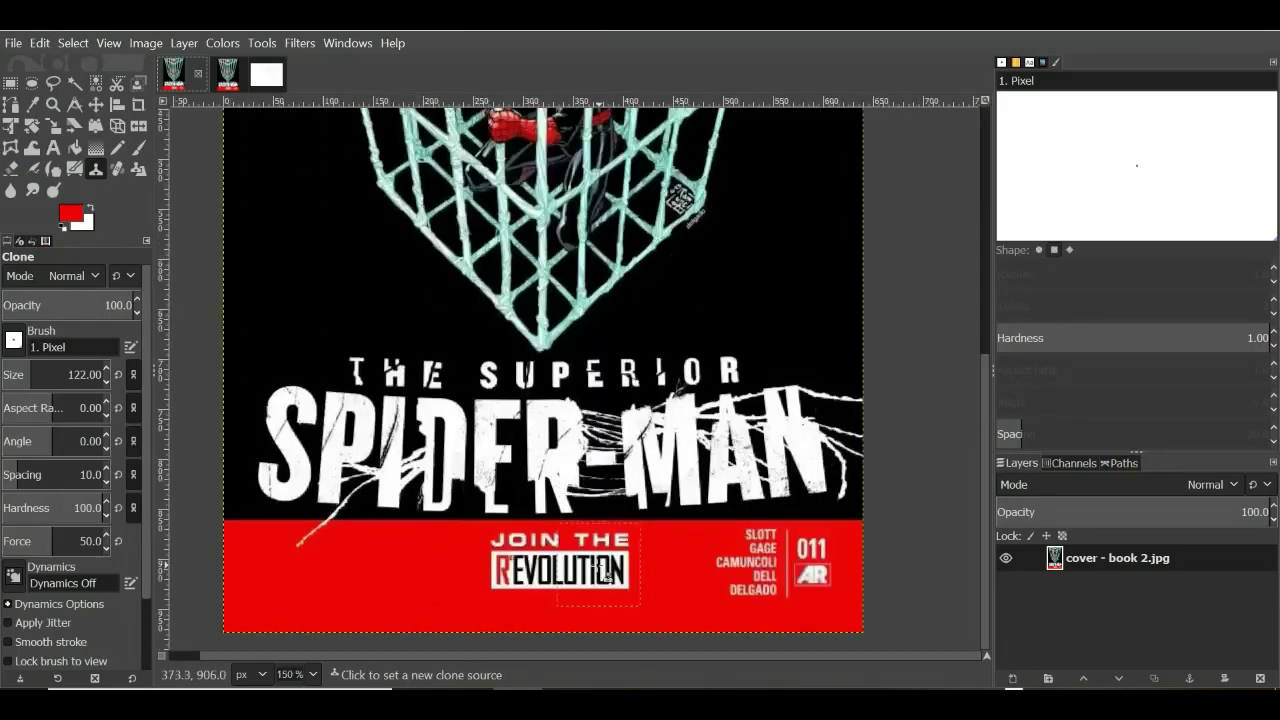
ctrl+scroll(600, 565, up, 1)
ctrl+scroll(583, 652, up, 1)
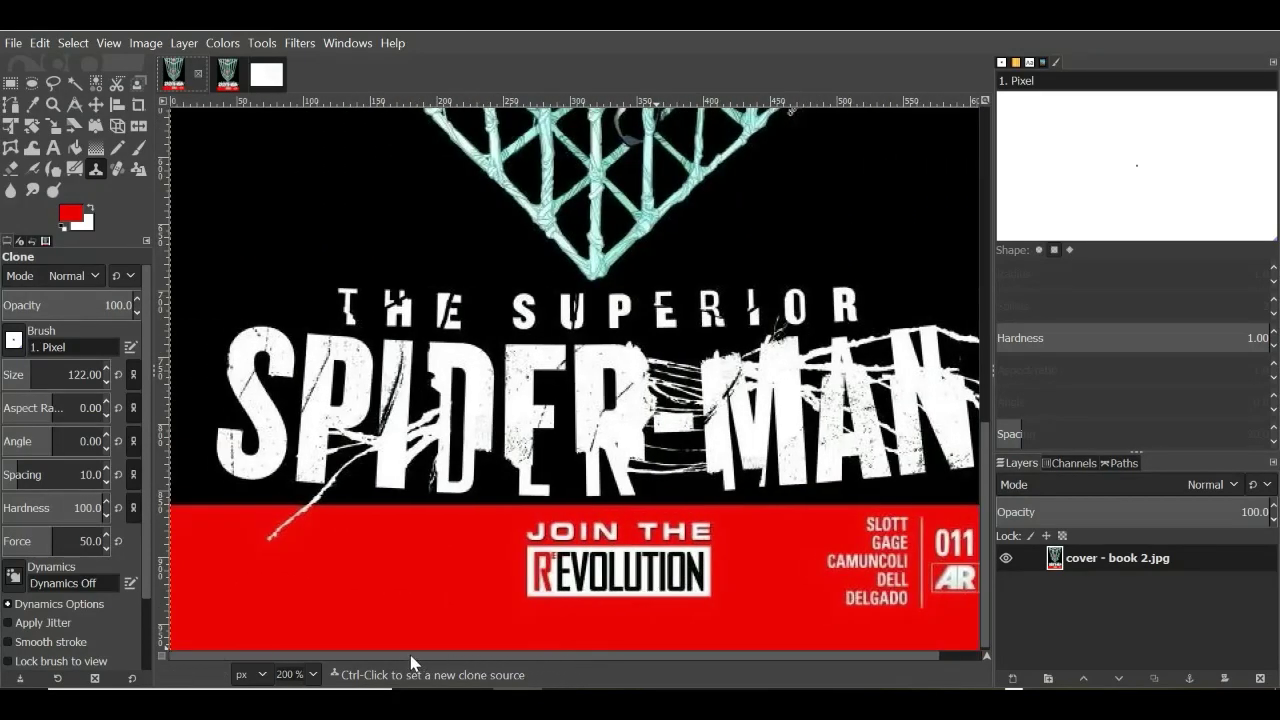
ctrl+scroll(363, 571, down, 1)
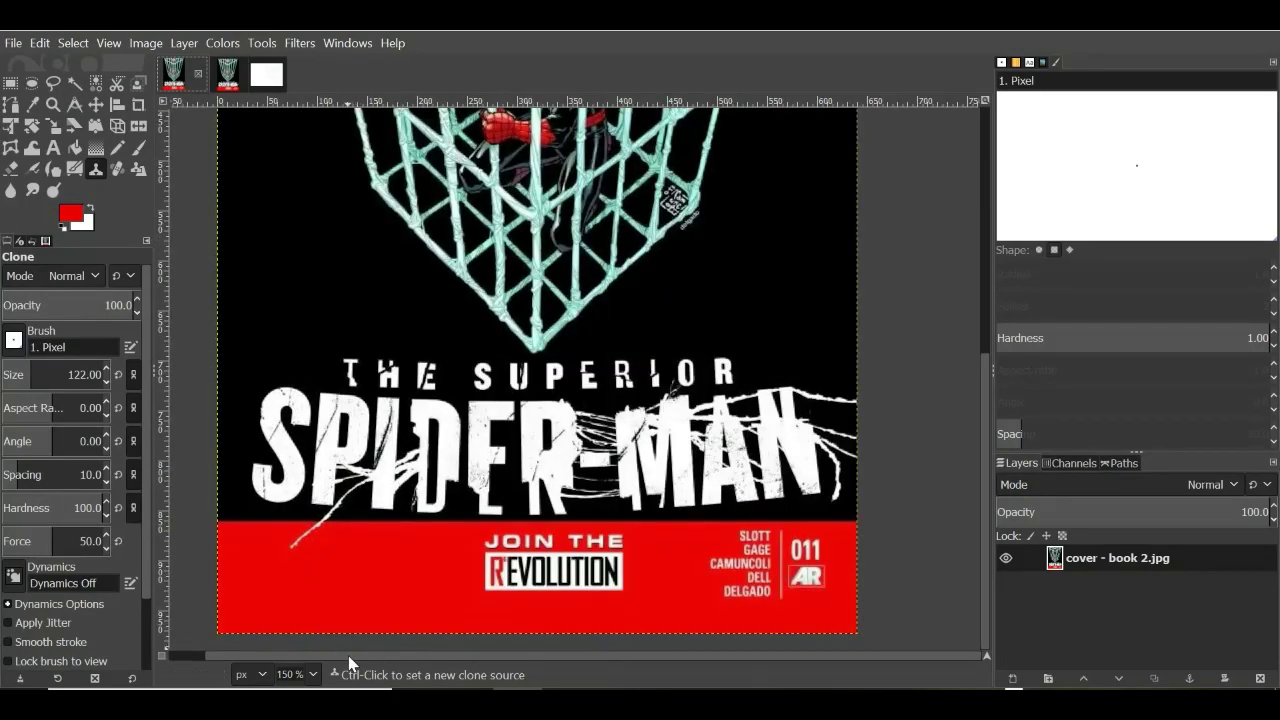
scroll(348, 655, left, 2)
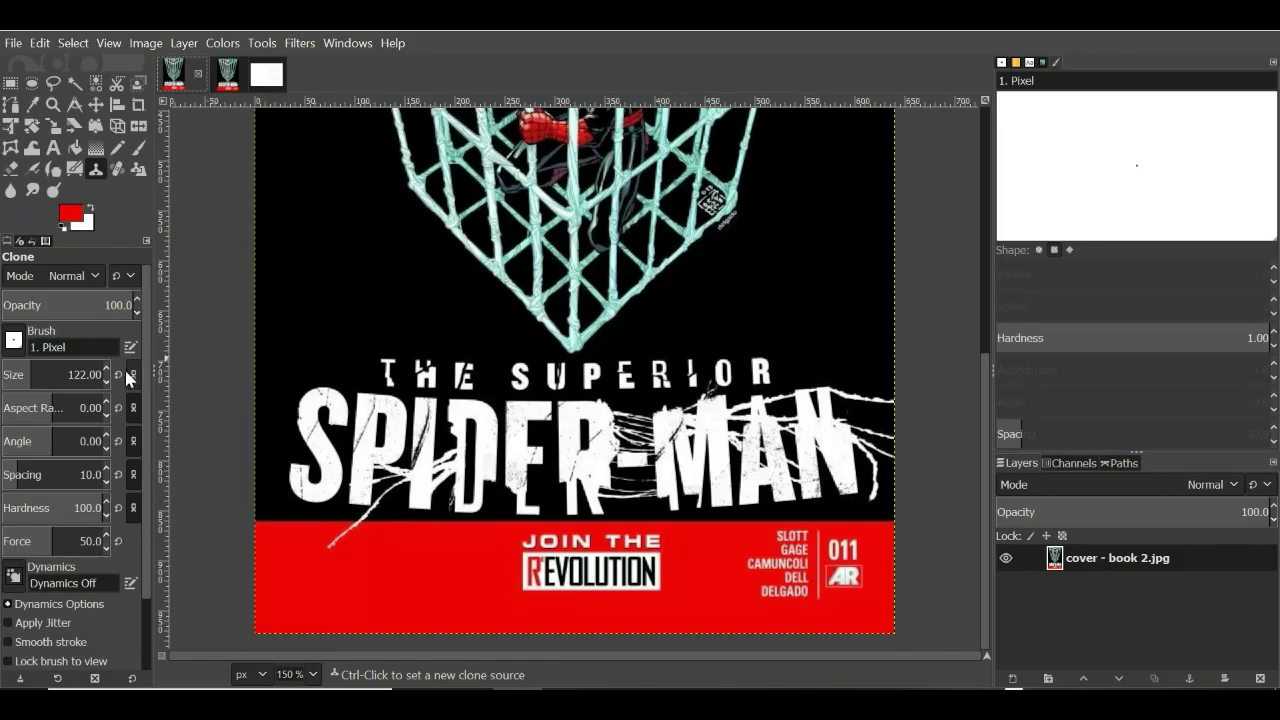
scroll(105, 381, down, 15)
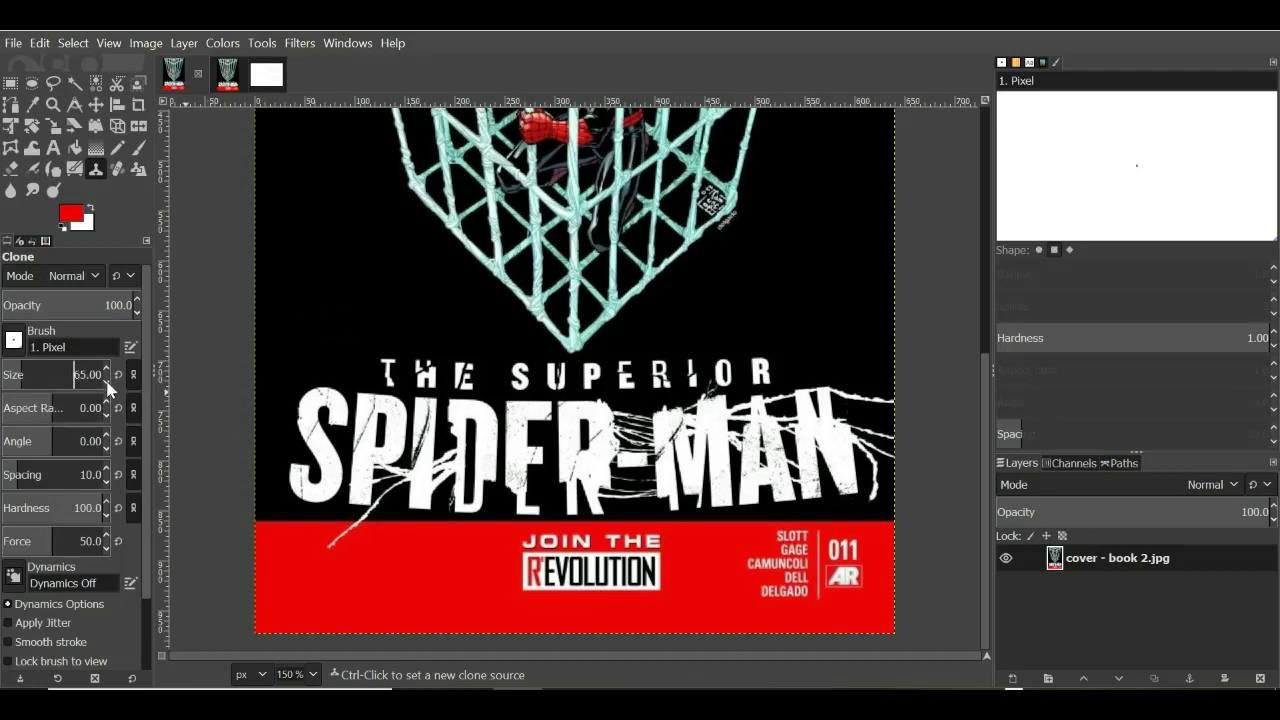
scroll(108, 388, down, 12)
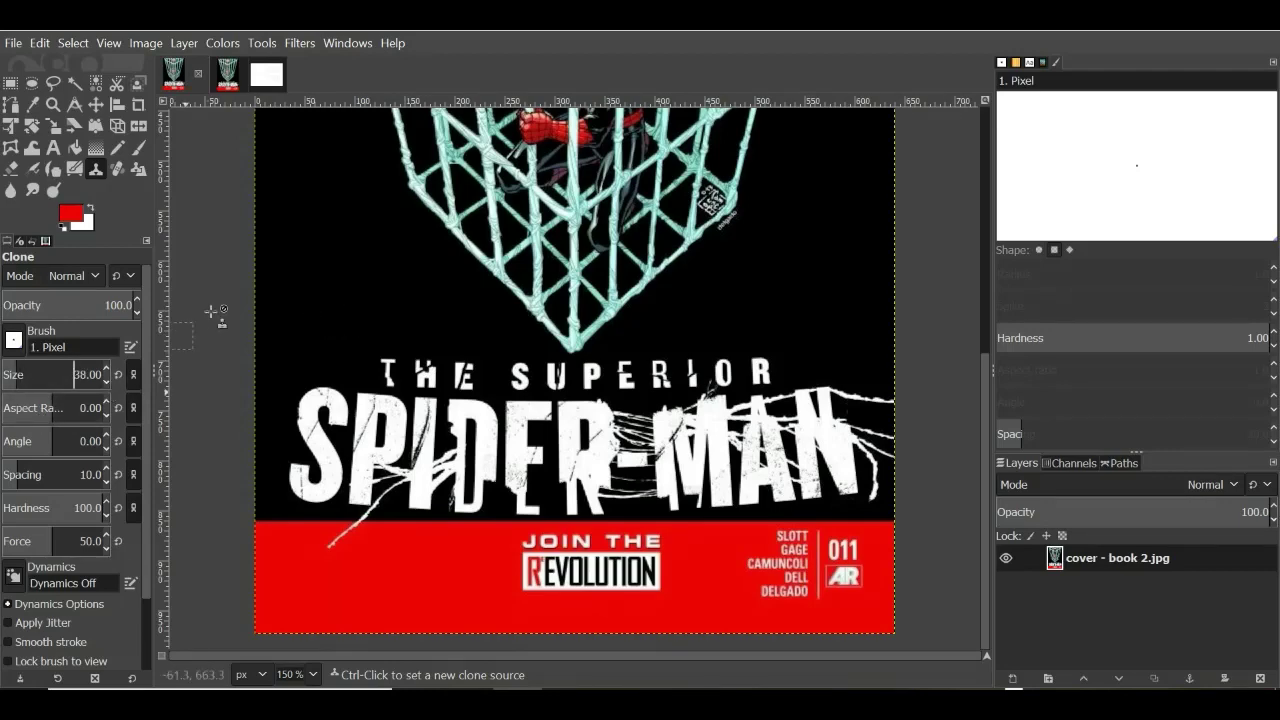
key(ctrl)
ctrl+click(328, 235)
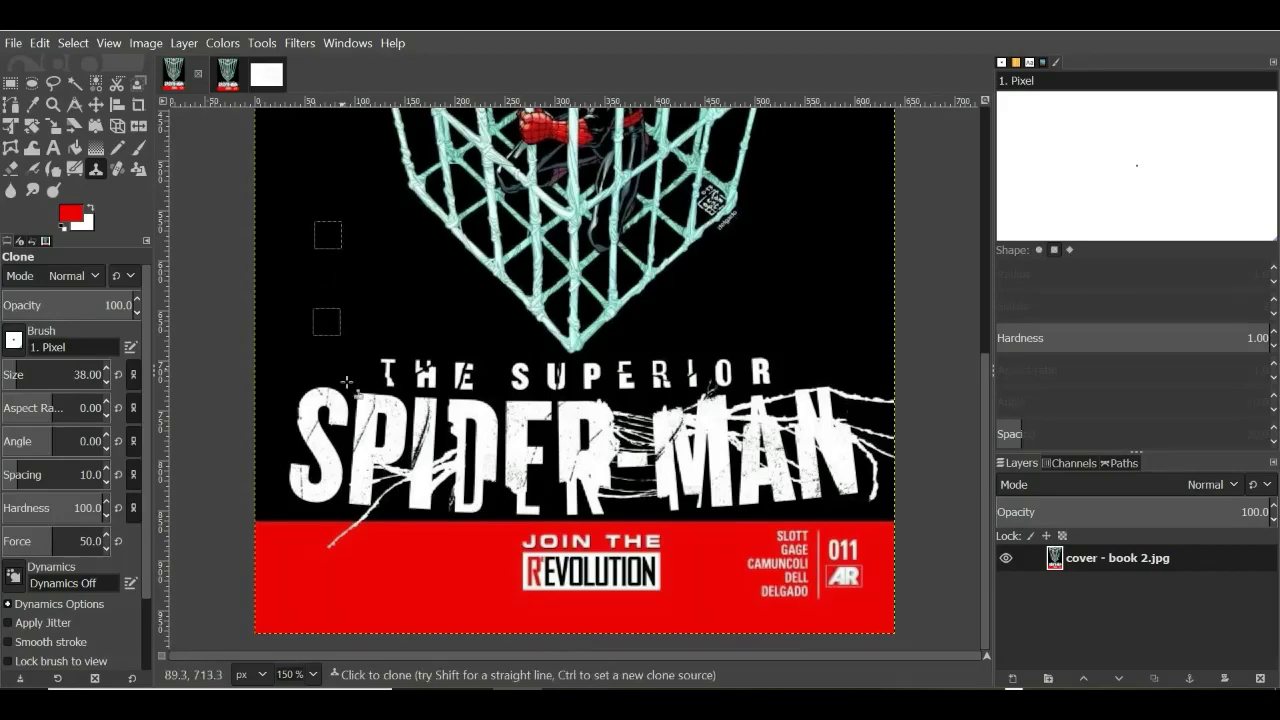
Step: Clone black over the red band from its left end to the start of the JOIN THE REVOLUTION logo, leaving the web strand's tip
scroll(503, 606, up, 1)
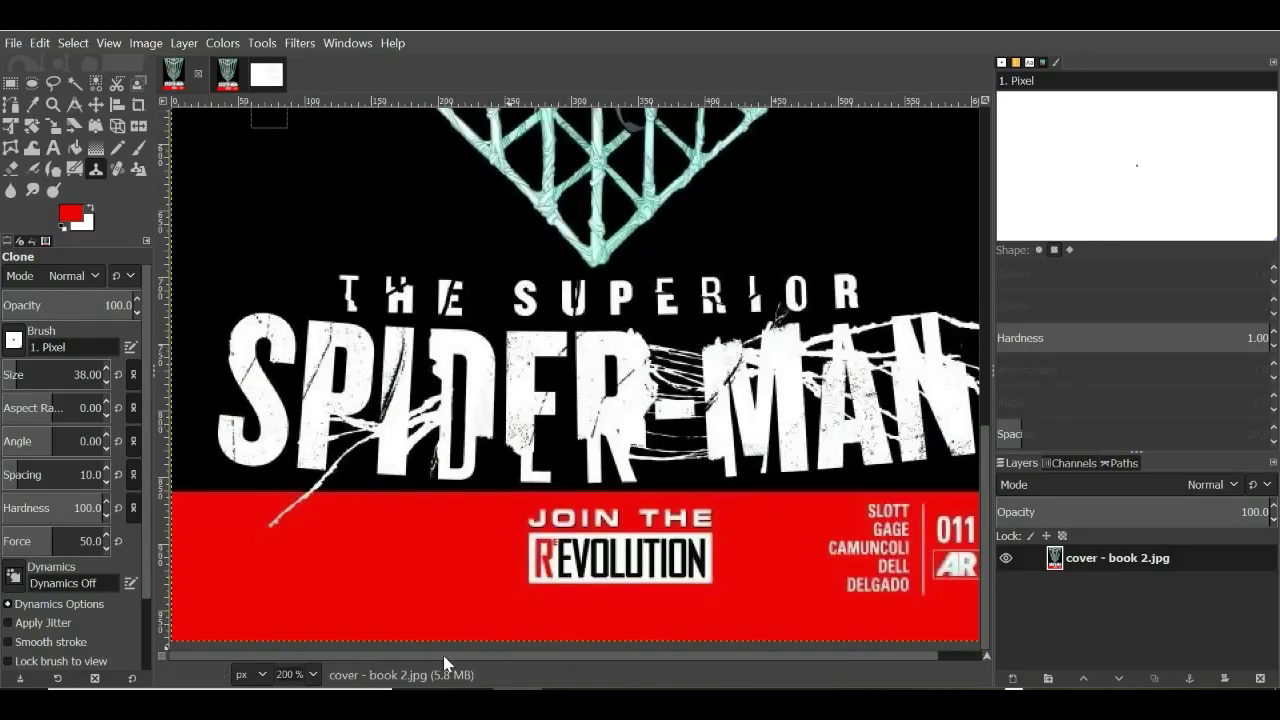
click(240, 582)
click(196, 586)
click(184, 549)
mouse_move(185, 537)
mouse_down()
mouse_move(182, 499)
mouse_move(188, 517)
mouse_move(200, 503)
mouse_move(244, 502)
mouse_move(268, 559)
mouse_up()
mouse_move(225, 507)
mouse_down()
mouse_move(272, 576)
mouse_move(289, 576)
mouse_move(342, 504)
mouse_move(322, 568)
mouse_move(288, 584)
mouse_move(232, 585)
mouse_move(220, 526)
mouse_move(220, 561)
mouse_move(205, 537)
mouse_move(213, 602)
mouse_move(174, 612)
mouse_up()
mouse_move(257, 619)
mouse_down()
mouse_move(209, 631)
mouse_move(232, 612)
mouse_move(246, 630)
mouse_move(295, 631)
mouse_move(285, 609)
mouse_move(338, 602)
mouse_move(318, 627)
mouse_move(418, 624)
mouse_move(370, 604)
mouse_move(441, 597)
mouse_move(343, 595)
mouse_move(427, 582)
mouse_move(349, 566)
mouse_move(435, 563)
mouse_move(344, 536)
mouse_move(449, 537)
mouse_move(366, 517)
mouse_move(449, 519)
mouse_move(368, 505)
mouse_move(474, 506)
mouse_move(476, 548)
mouse_move(459, 563)
mouse_move(467, 589)
mouse_move(448, 628)
mouse_move(510, 629)
mouse_move(466, 578)
mouse_move(445, 624)
mouse_move(537, 622)
mouse_move(497, 563)
mouse_move(512, 542)
mouse_move(529, 584)
mouse_move(514, 593)
mouse_move(540, 562)
mouse_move(524, 520)
mouse_up()
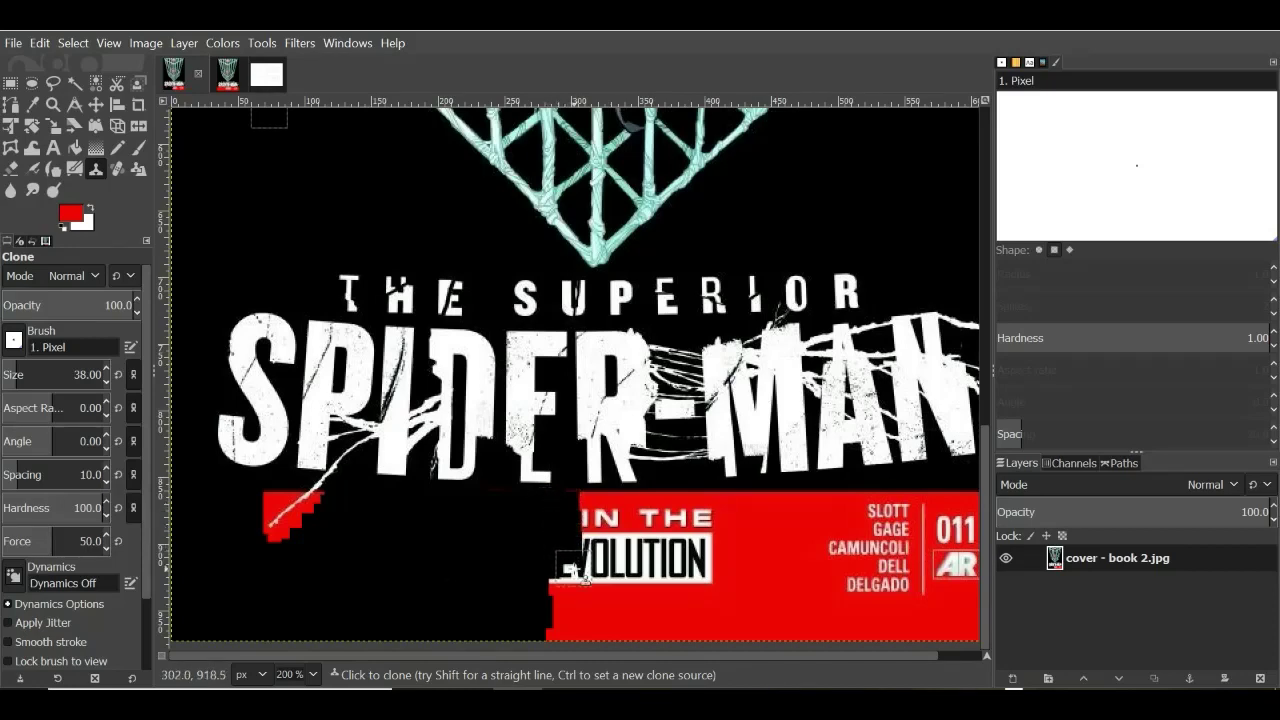
Step: Clone black over the rest of the JOIN THE REVOLUTION logo and the red around it
mouse_move(573, 568)
mouse_down()
mouse_move(554, 630)
mouse_move(604, 621)
mouse_up()
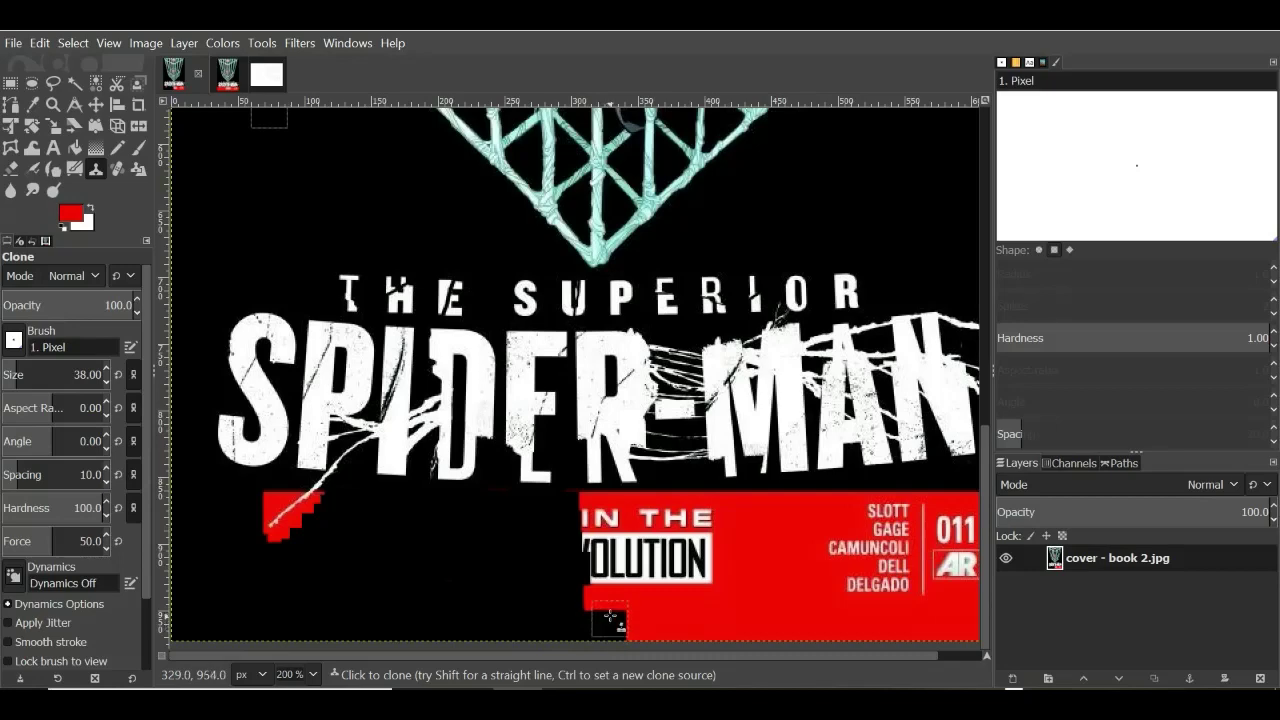
drag(592, 600, 610, 540)
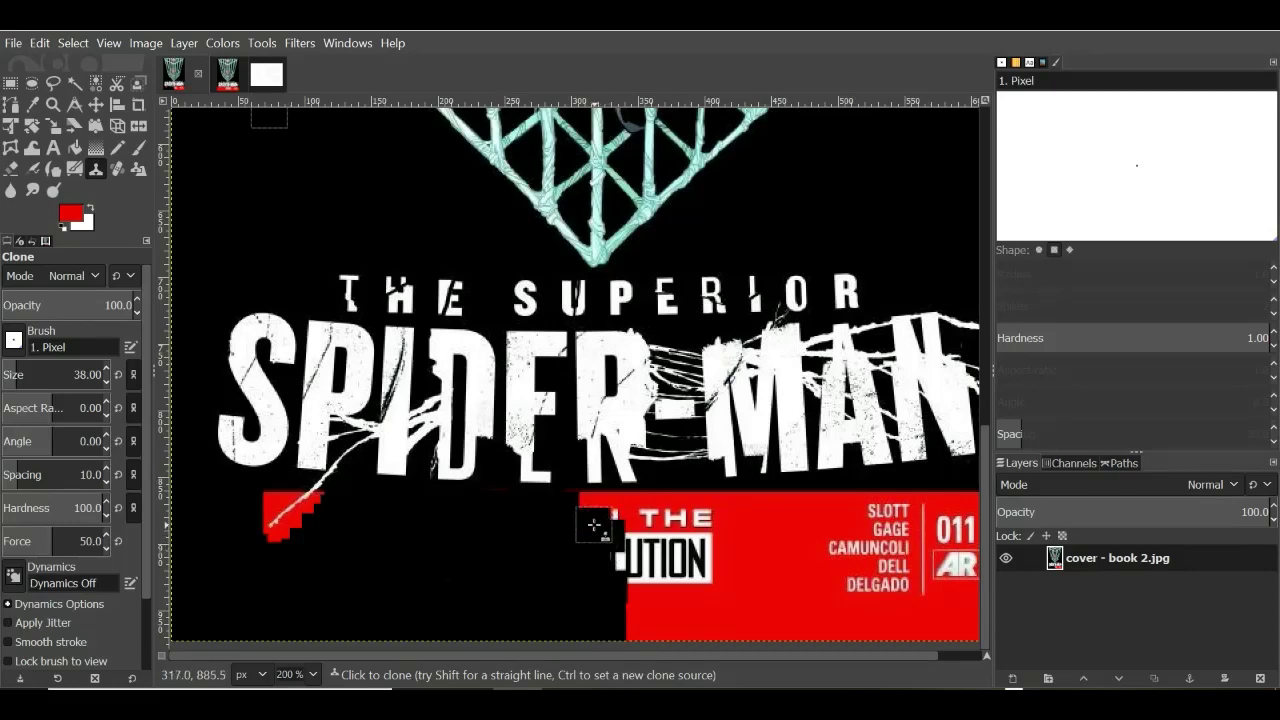
drag(594, 515, 585, 508)
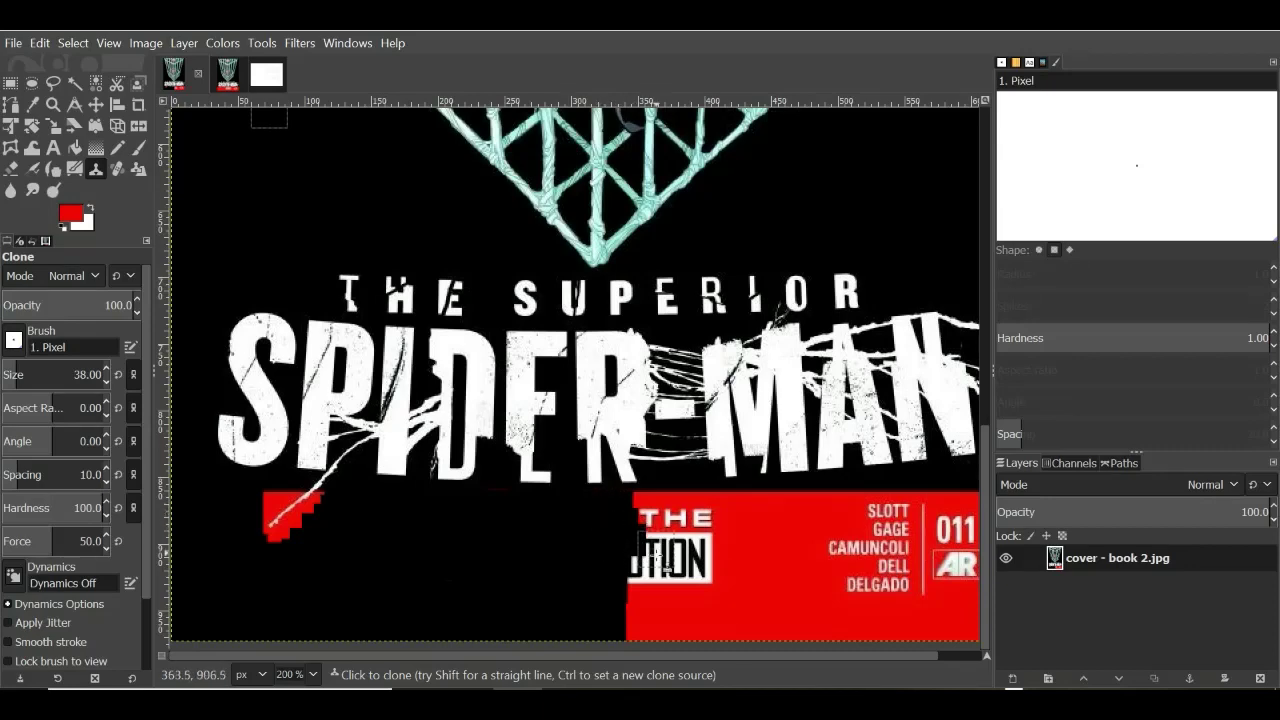
mouse_move(646, 563)
mouse_down()
mouse_move(637, 625)
mouse_move(660, 626)
mouse_move(646, 504)
mouse_move(664, 502)
mouse_move(691, 533)
mouse_move(698, 508)
mouse_move(721, 564)
mouse_move(673, 558)
mouse_move(676, 575)
mouse_move(719, 590)
mouse_move(728, 612)
mouse_move(685, 619)
mouse_move(689, 632)
mouse_move(822, 630)
mouse_move(778, 586)
mouse_move(751, 585)
mouse_move(777, 609)
mouse_move(738, 577)
mouse_move(817, 564)
mouse_move(826, 596)
mouse_move(831, 541)
mouse_move(719, 542)
mouse_move(727, 518)
mouse_move(833, 522)
mouse_move(835, 505)
mouse_move(726, 505)
mouse_up()
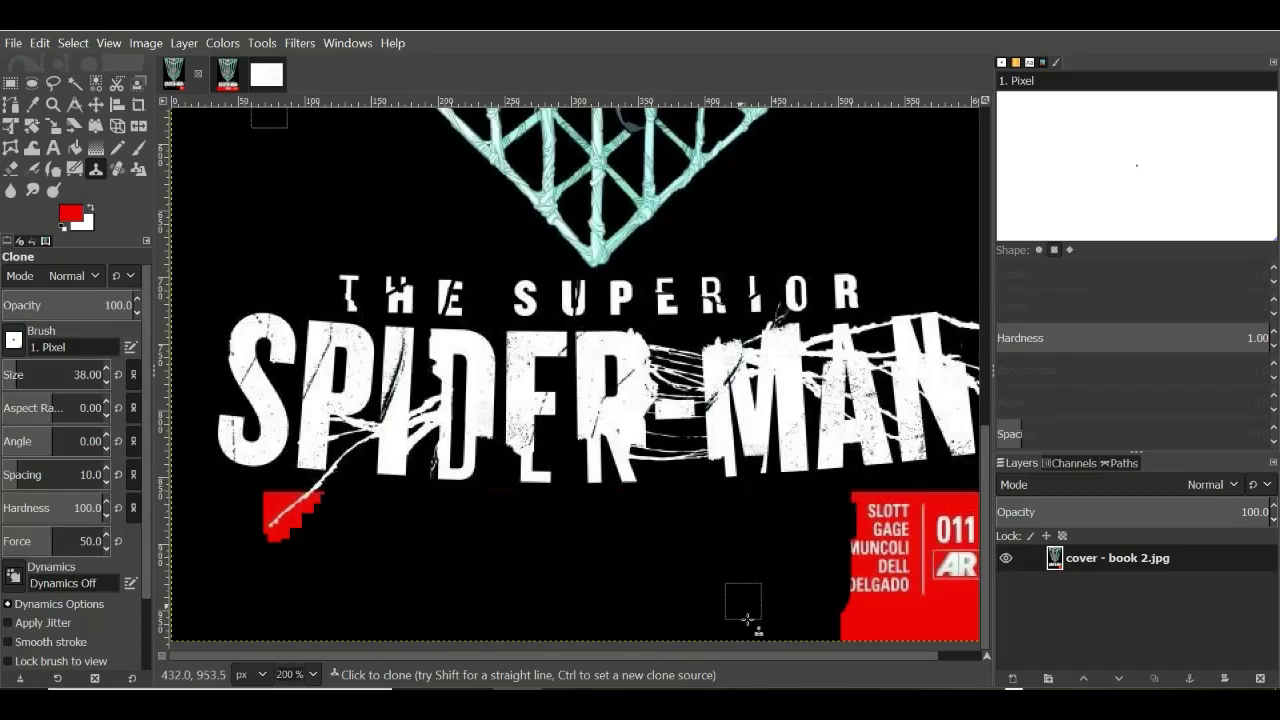
Step: Clone black over the creator credits, the issue number, the AR logo and the remaining red at the band's right end
drag(775, 653, 885, 651)
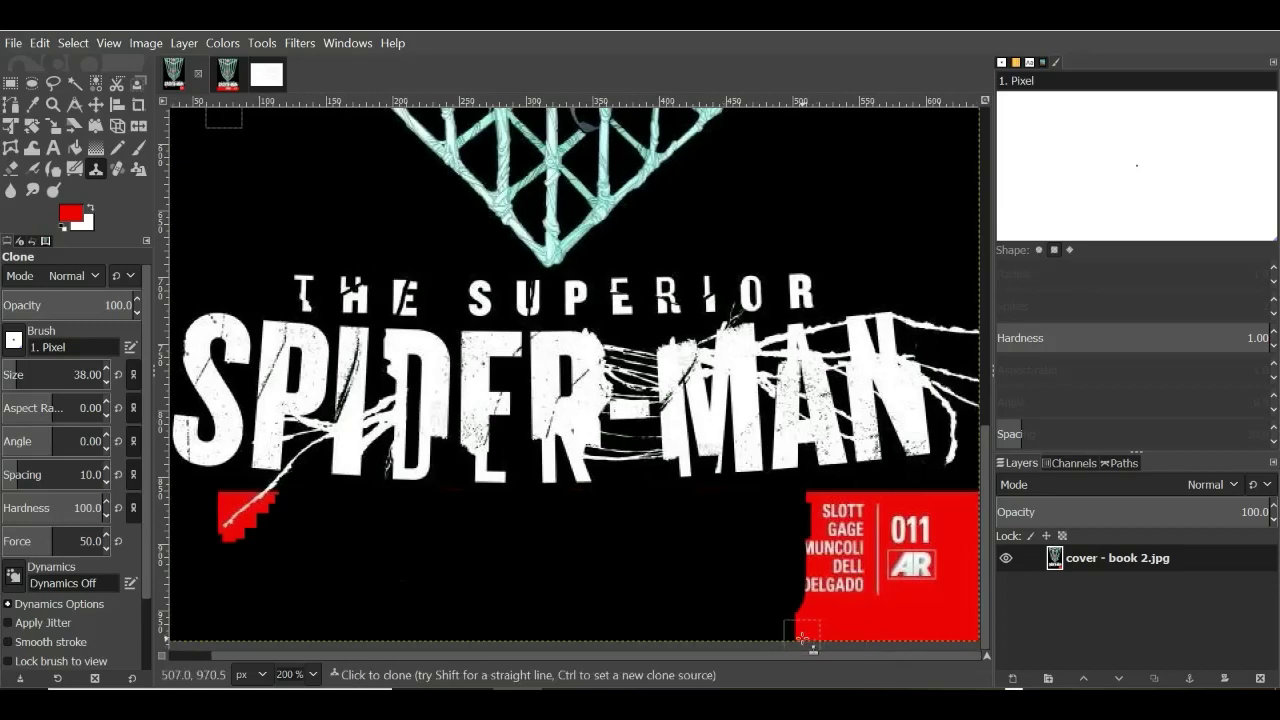
mouse_move(803, 632)
mouse_down()
mouse_move(895, 628)
mouse_move(810, 600)
mouse_move(928, 598)
mouse_move(800, 575)
mouse_move(915, 570)
mouse_move(815, 537)
mouse_move(940, 541)
mouse_move(825, 510)
mouse_move(924, 518)
mouse_up()
mouse_move(838, 502)
mouse_down()
mouse_move(951, 501)
mouse_move(965, 516)
mouse_move(963, 500)
mouse_move(964, 559)
mouse_move(936, 572)
mouse_move(962, 609)
mouse_up()
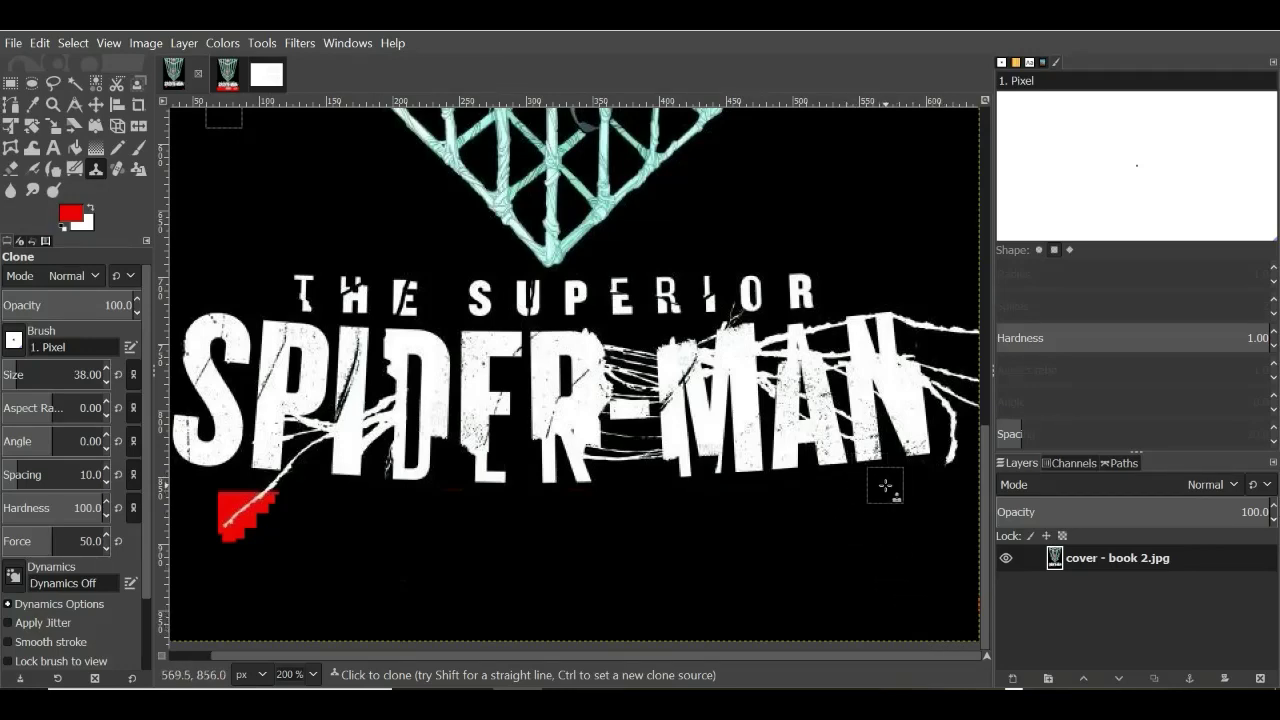
Step: Examine the blackened band up close along the title's lower edge for leftover red
scroll(887, 485, up, 2)
scroll(892, 474, up, 2)
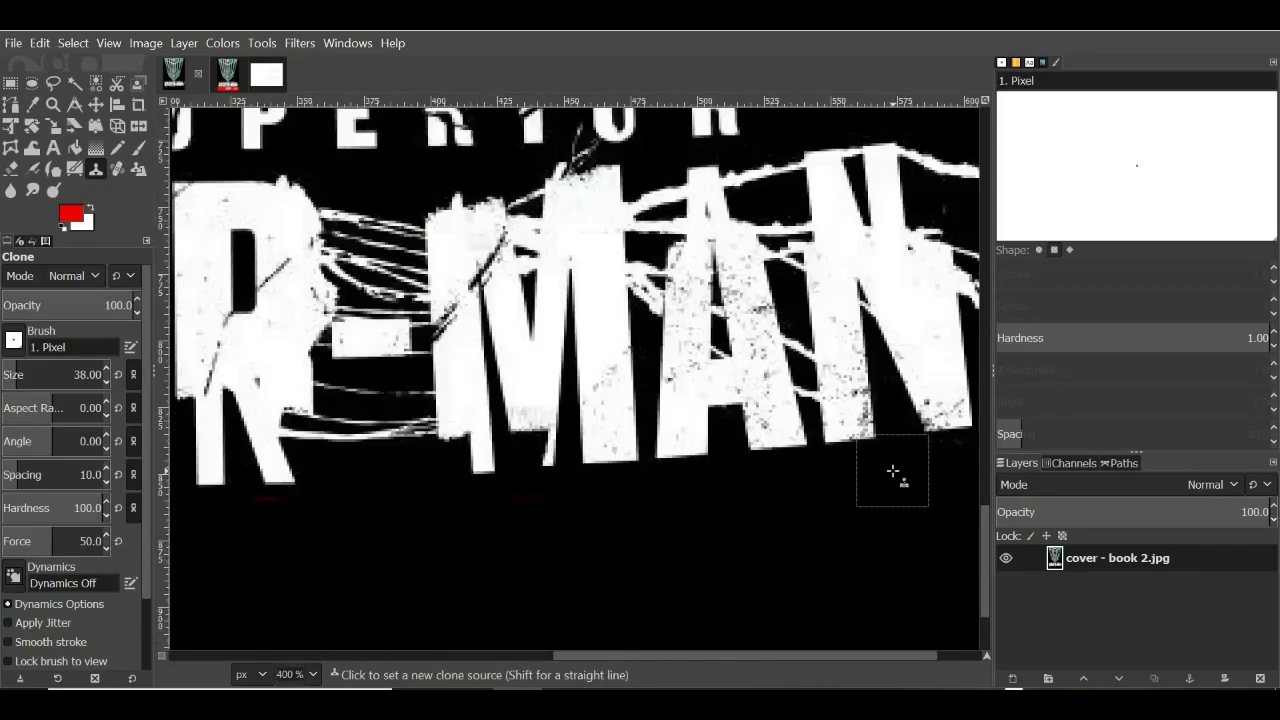
drag(837, 653, 704, 654)
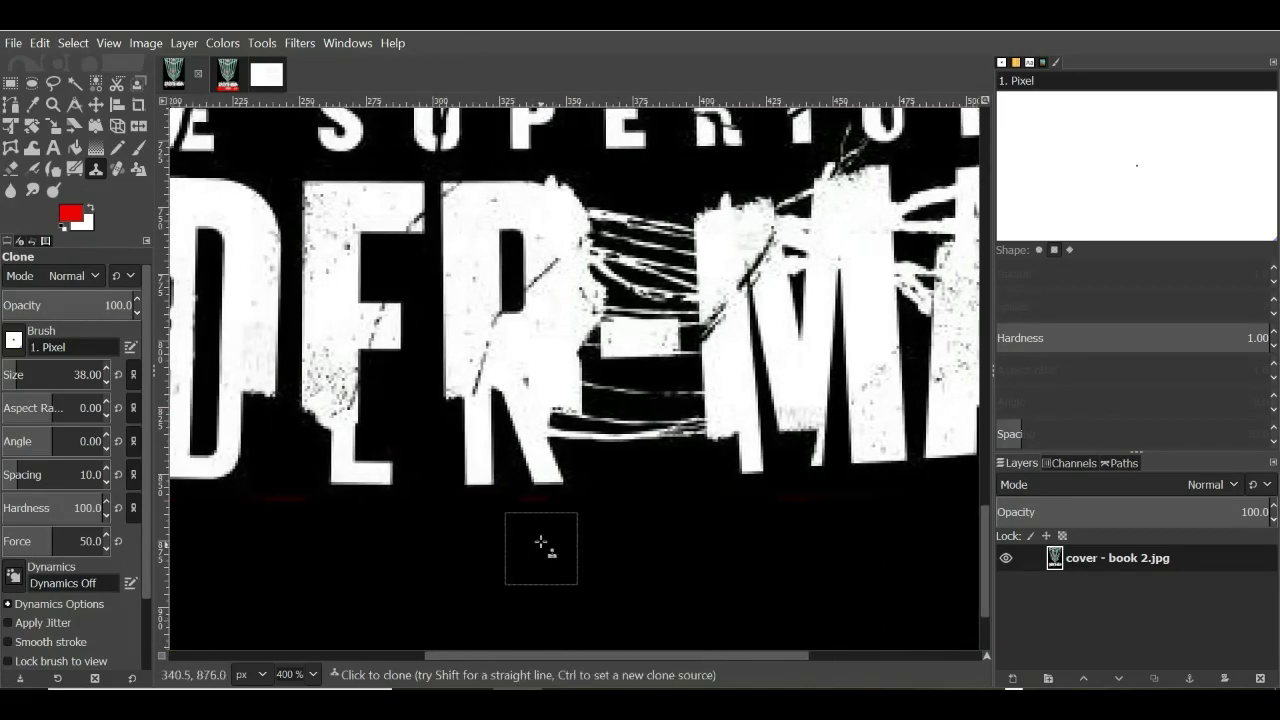
drag(514, 655, 462, 658)
scroll(460, 536, up, 1)
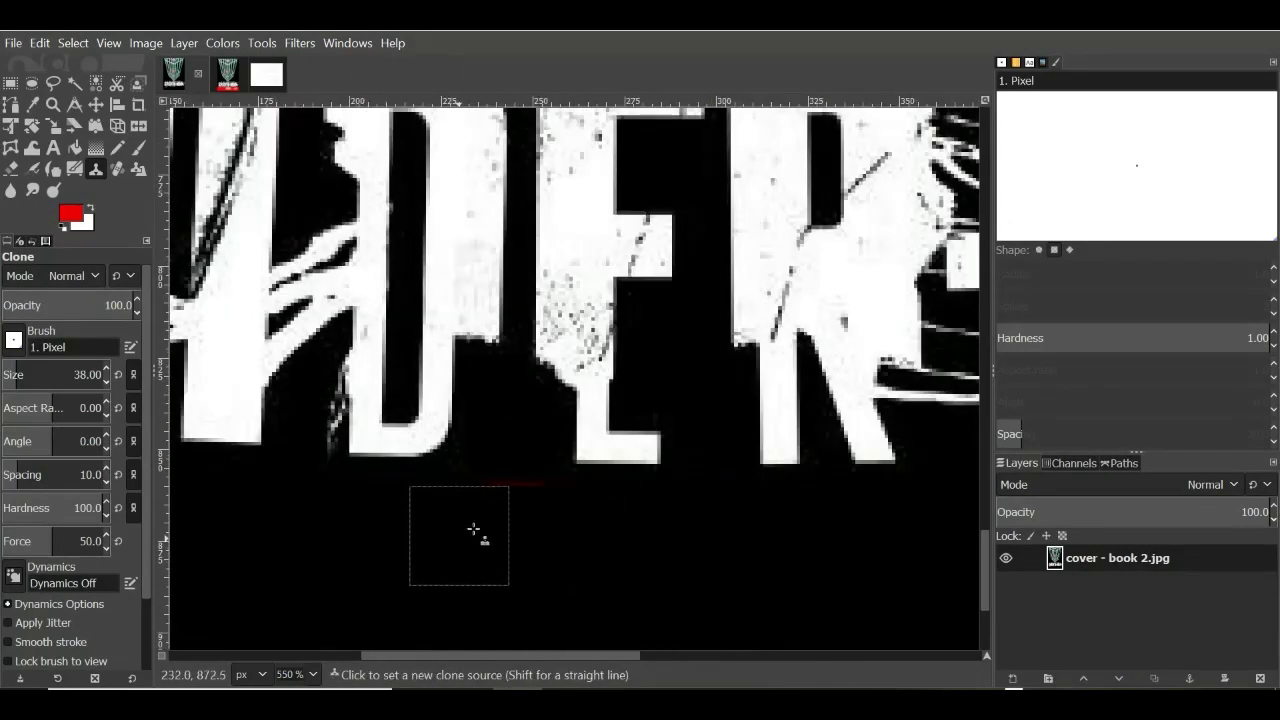
drag(506, 654, 257, 656)
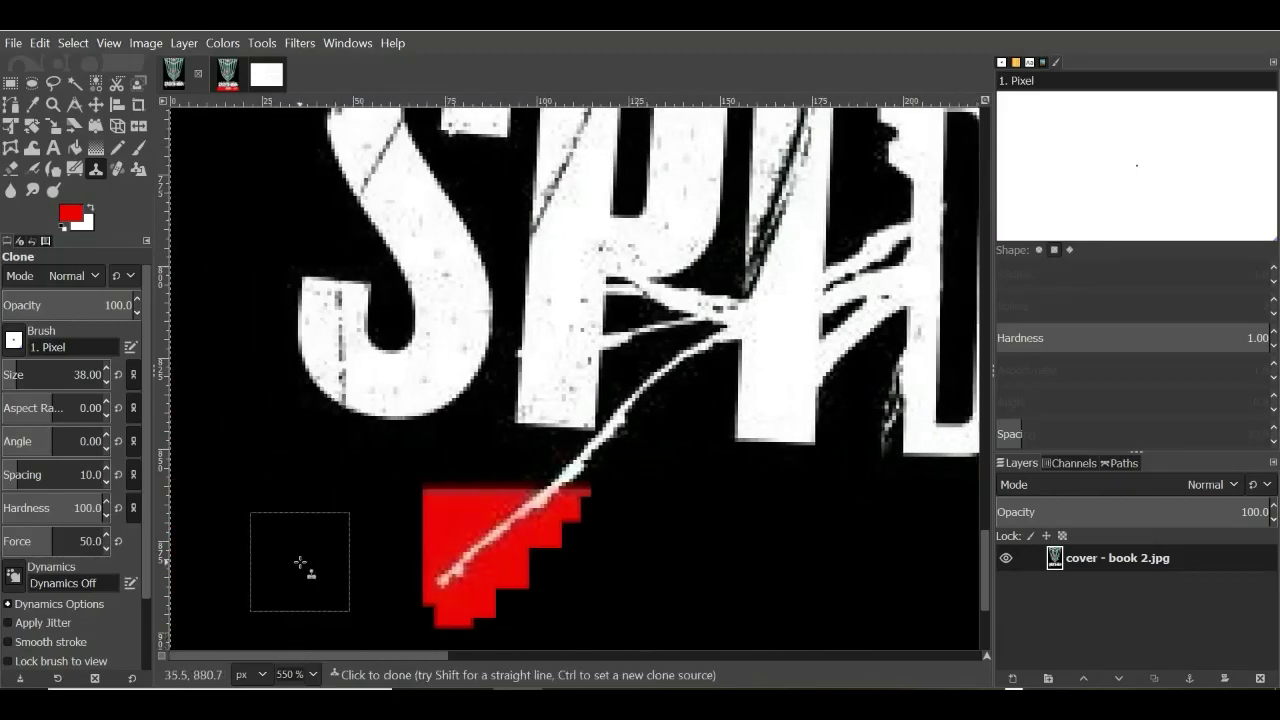
scroll(303, 560, down, 5)
scroll(583, 543, down, 4)
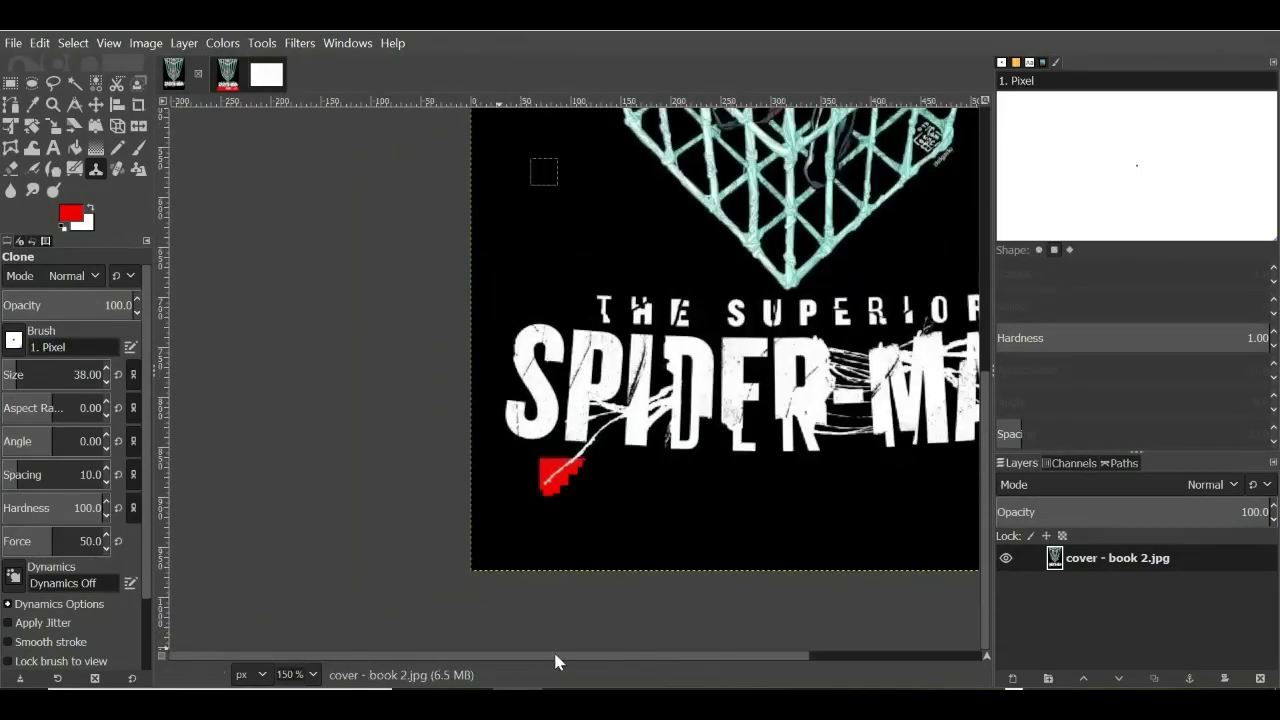
drag(599, 658, 844, 650)
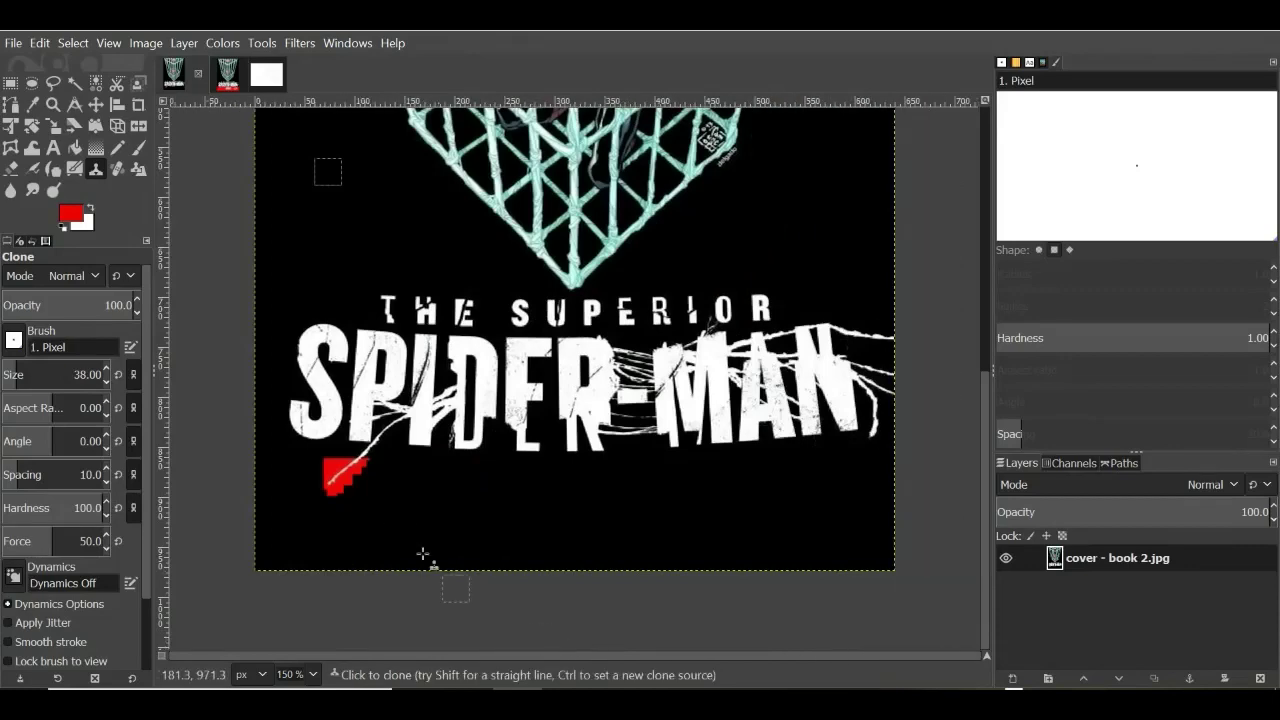
Step: Set the Clone brush size to 8 and clone black over the red above and left of the web strand
scroll(340, 470, up, 6)
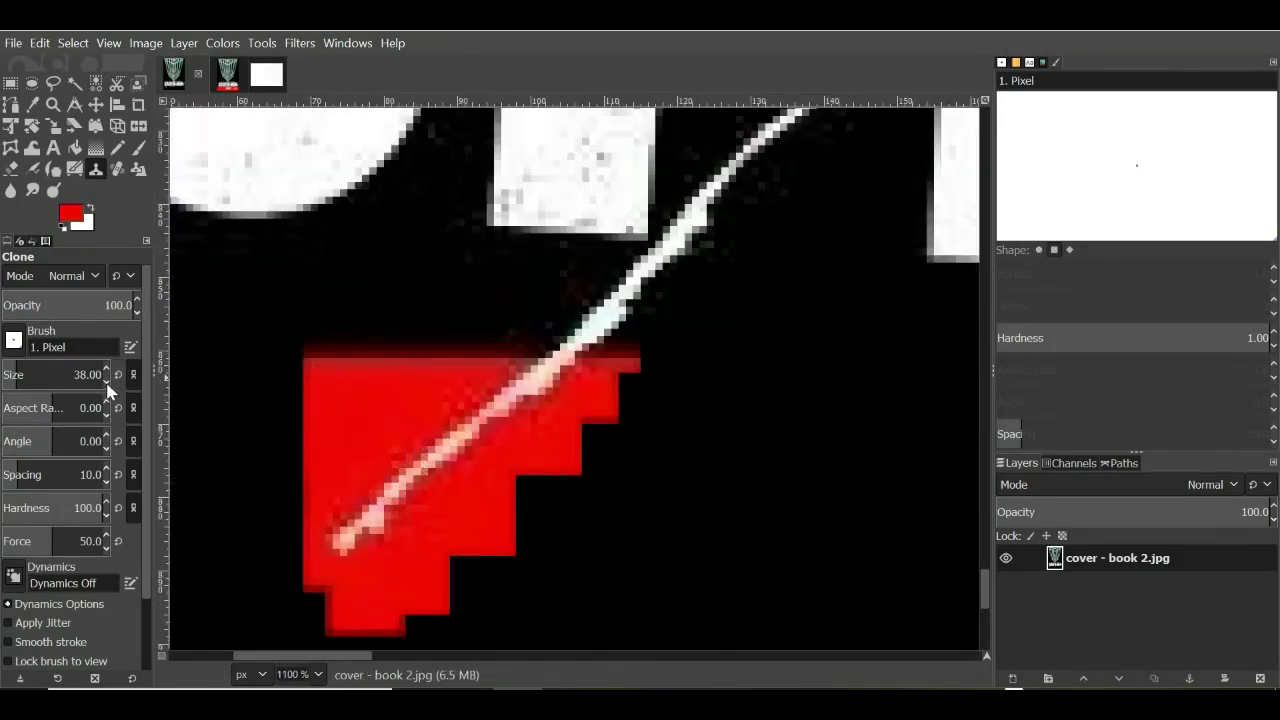
scroll(107, 383, down, 3)
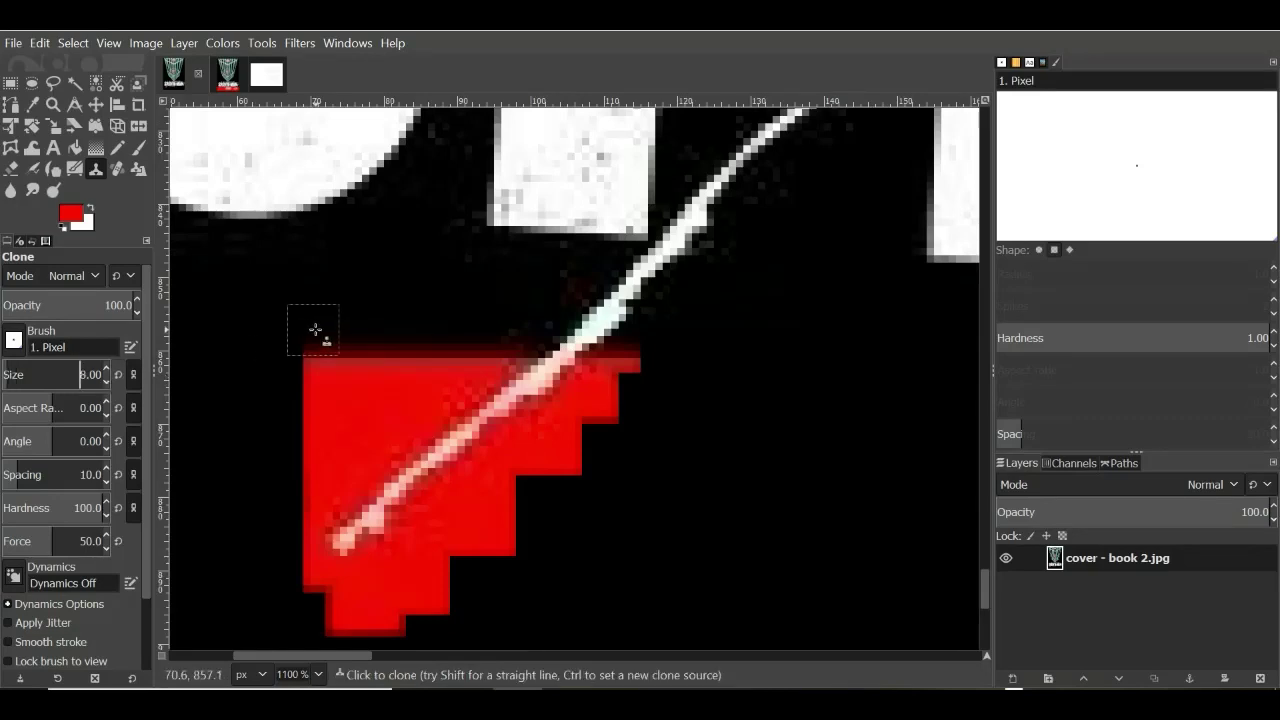
mouse_move(342, 328)
mouse_down()
mouse_move(320, 375)
mouse_move(391, 354)
mouse_move(320, 350)
mouse_move(386, 371)
mouse_move(426, 360)
mouse_move(414, 386)
mouse_move(491, 340)
mouse_up()
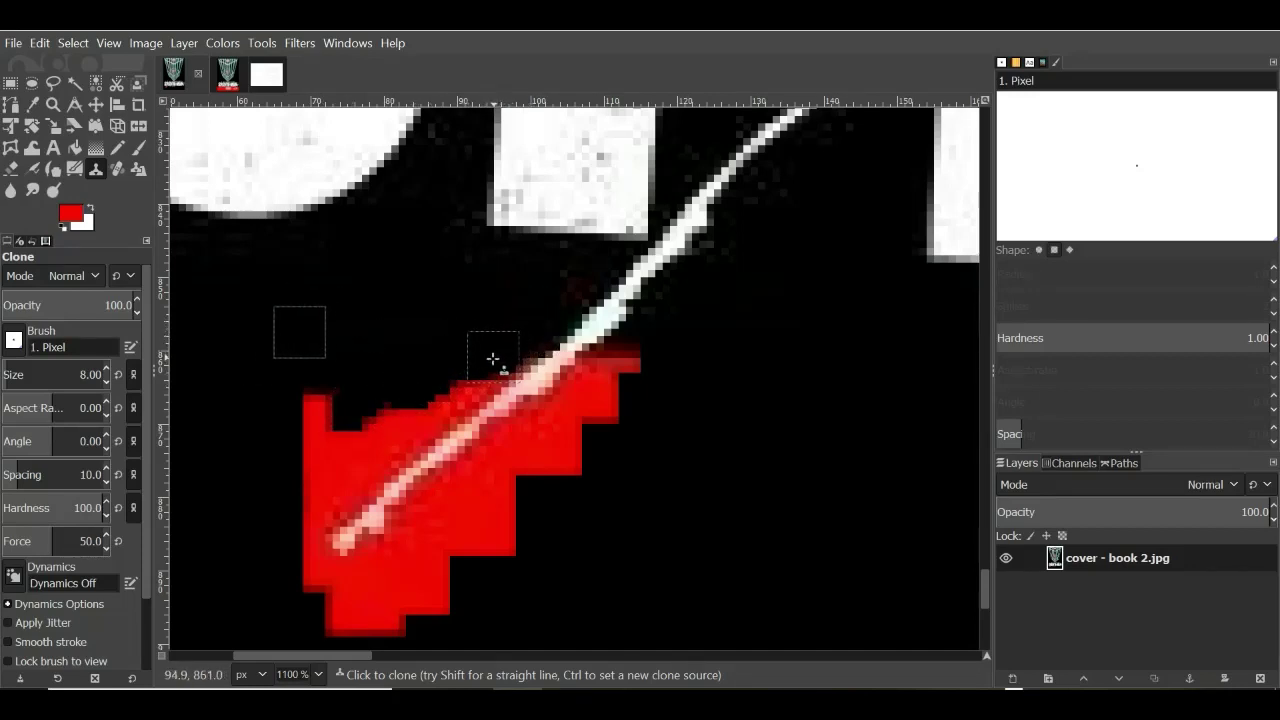
click(447, 400)
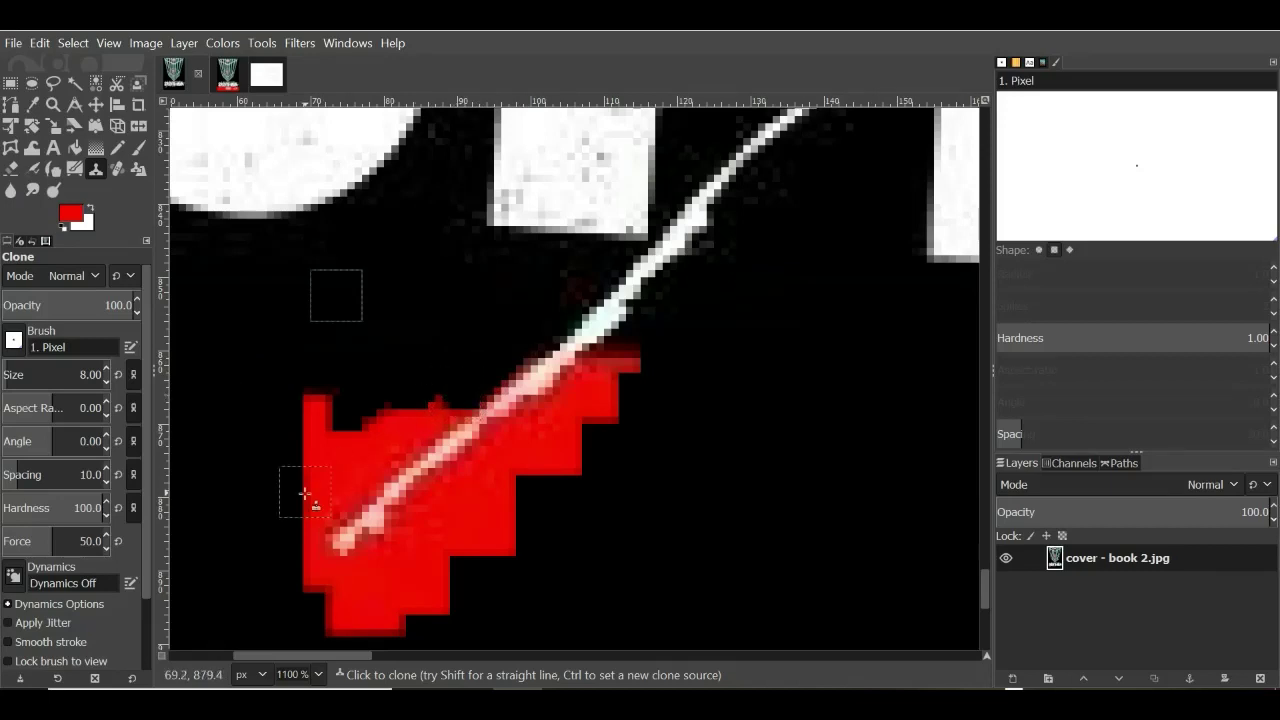
mouse_move(296, 521)
mouse_down()
mouse_move(323, 480)
mouse_move(319, 390)
mouse_move(354, 368)
mouse_move(292, 408)
mouse_move(299, 423)
mouse_move(347, 387)
mouse_move(318, 376)
mouse_move(423, 398)
mouse_move(305, 380)
mouse_up()
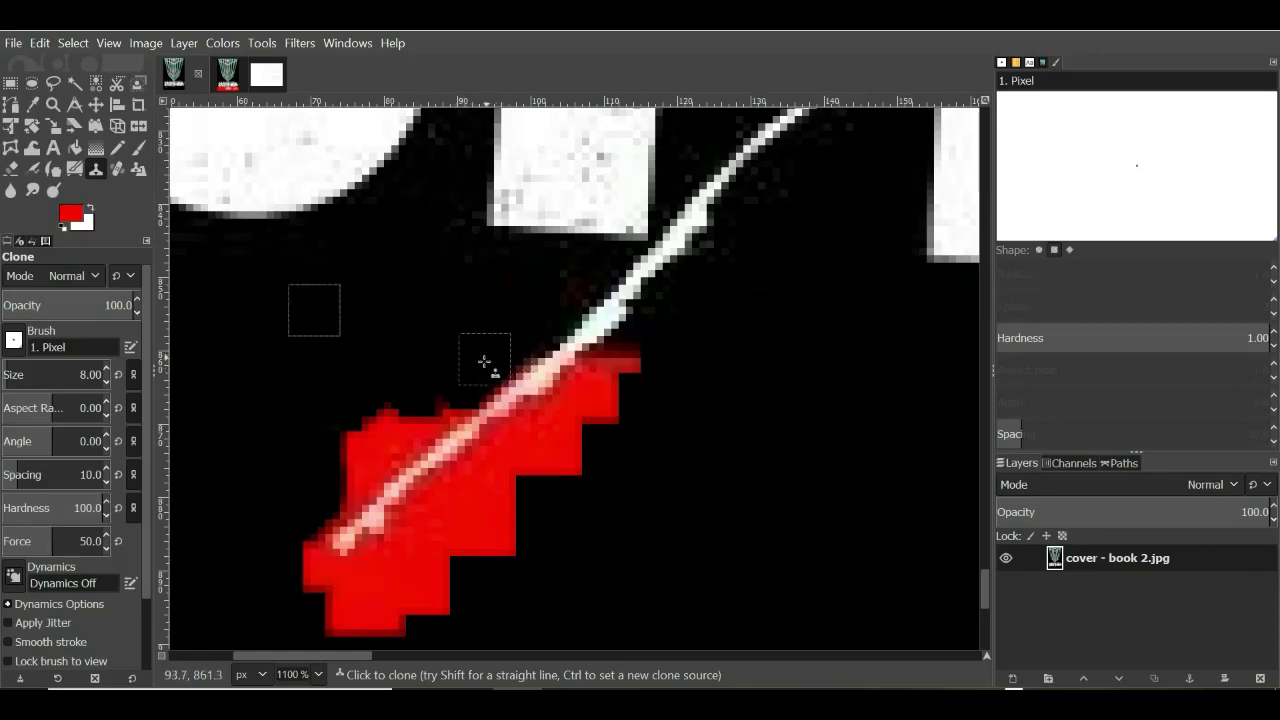
mouse_move(427, 418)
mouse_down()
mouse_move(391, 450)
mouse_move(391, 412)
mouse_move(358, 433)
mouse_move(347, 460)
mouse_move(382, 445)
mouse_move(292, 540)
mouse_up()
Step: Clone black over the red patch below and right of the web strand
mouse_move(651, 366)
mouse_down()
mouse_move(602, 401)
mouse_move(620, 363)
mouse_move(509, 451)
mouse_move(534, 429)
mouse_up()
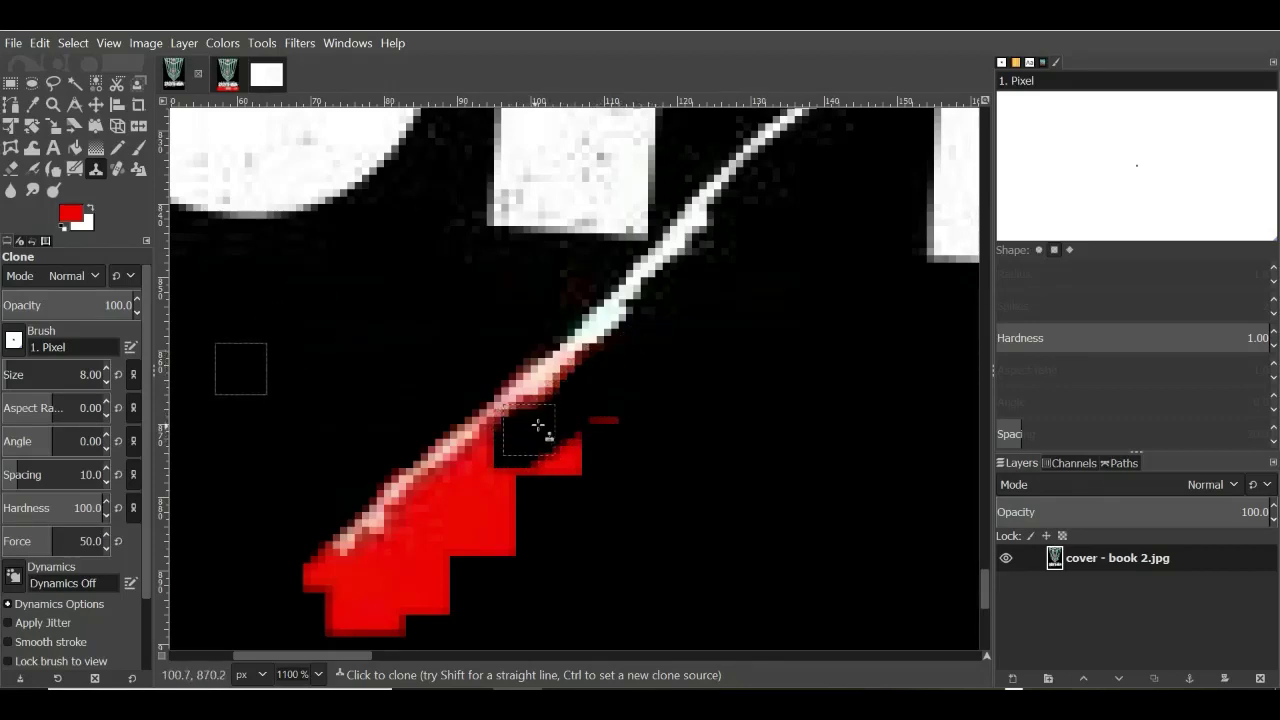
drag(658, 410, 493, 516)
mouse_move(400, 612)
mouse_down()
mouse_move(343, 622)
mouse_move(307, 568)
mouse_move(334, 587)
mouse_move(405, 554)
mouse_move(403, 595)
mouse_move(430, 598)
mouse_move(386, 594)
mouse_move(521, 539)
mouse_move(458, 543)
mouse_move(431, 561)
mouse_move(515, 476)
mouse_move(485, 489)
mouse_move(508, 453)
mouse_up()
drag(476, 478, 370, 573)
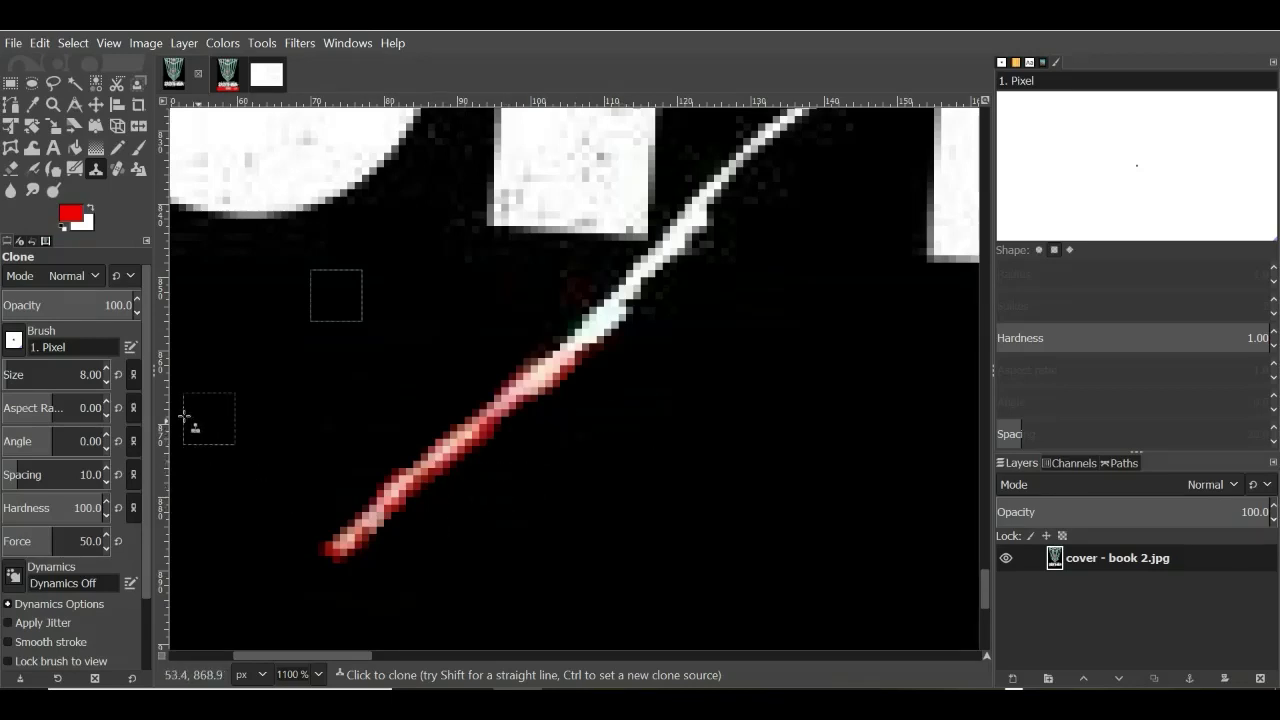
Step: Set the Clone brush size to 1 for the web strand's reddish pixels, and raise it to 26
click(105, 381)
click(105, 382)
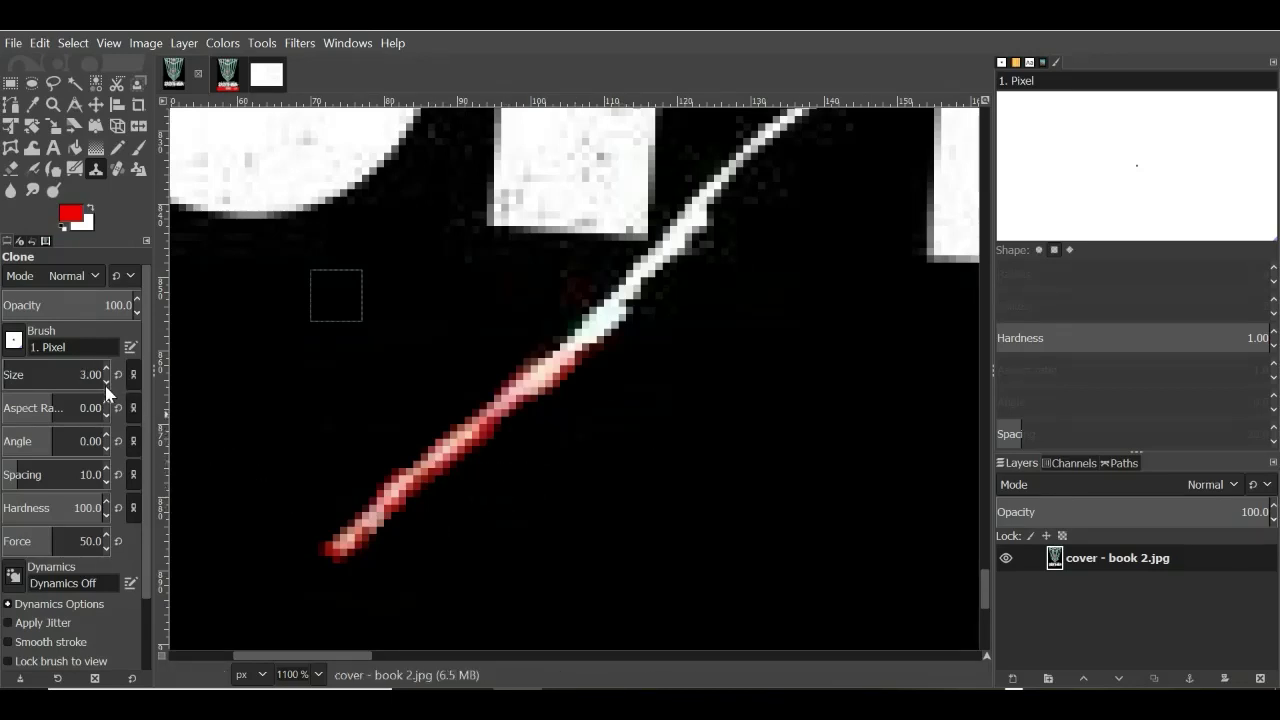
scroll(402, 537, up, 1)
scroll(402, 537, up, 2)
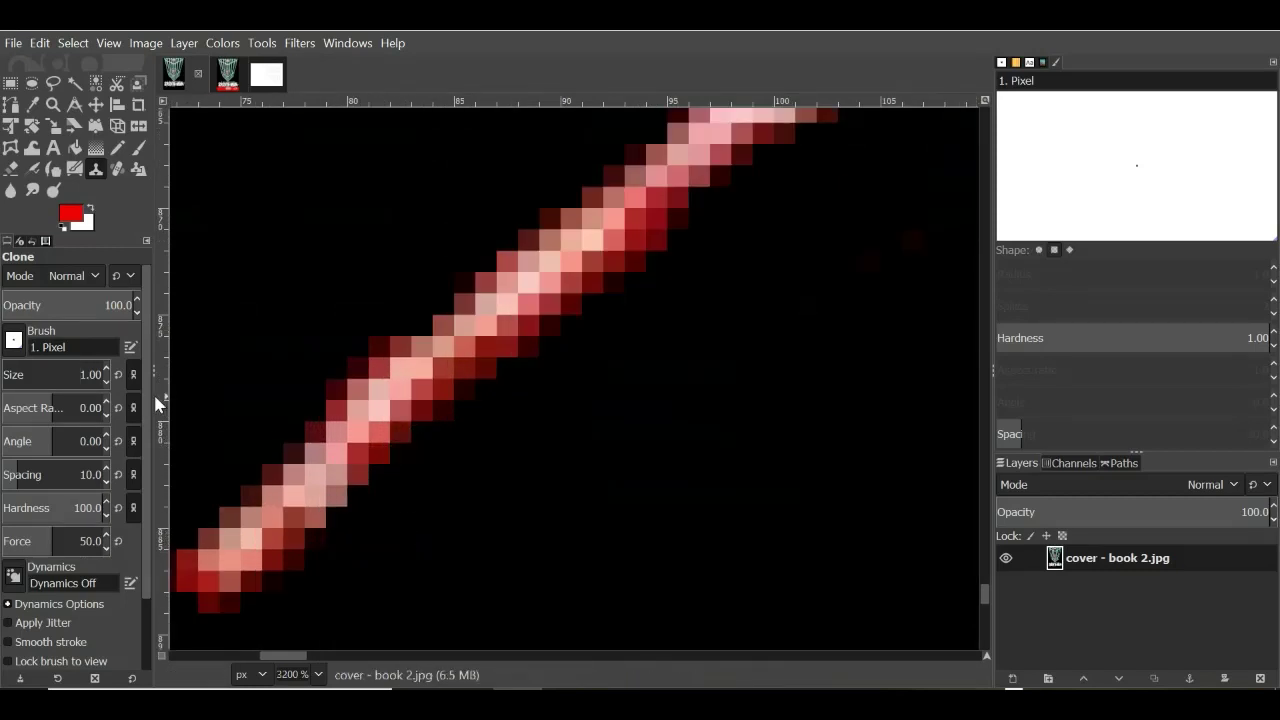
click(105, 366)
click(105, 366)
Step: Review the whole retouched cover and compare it with the cover - book 2b.jpg image
scroll(357, 383, down, 6)
scroll(357, 383, down, 2)
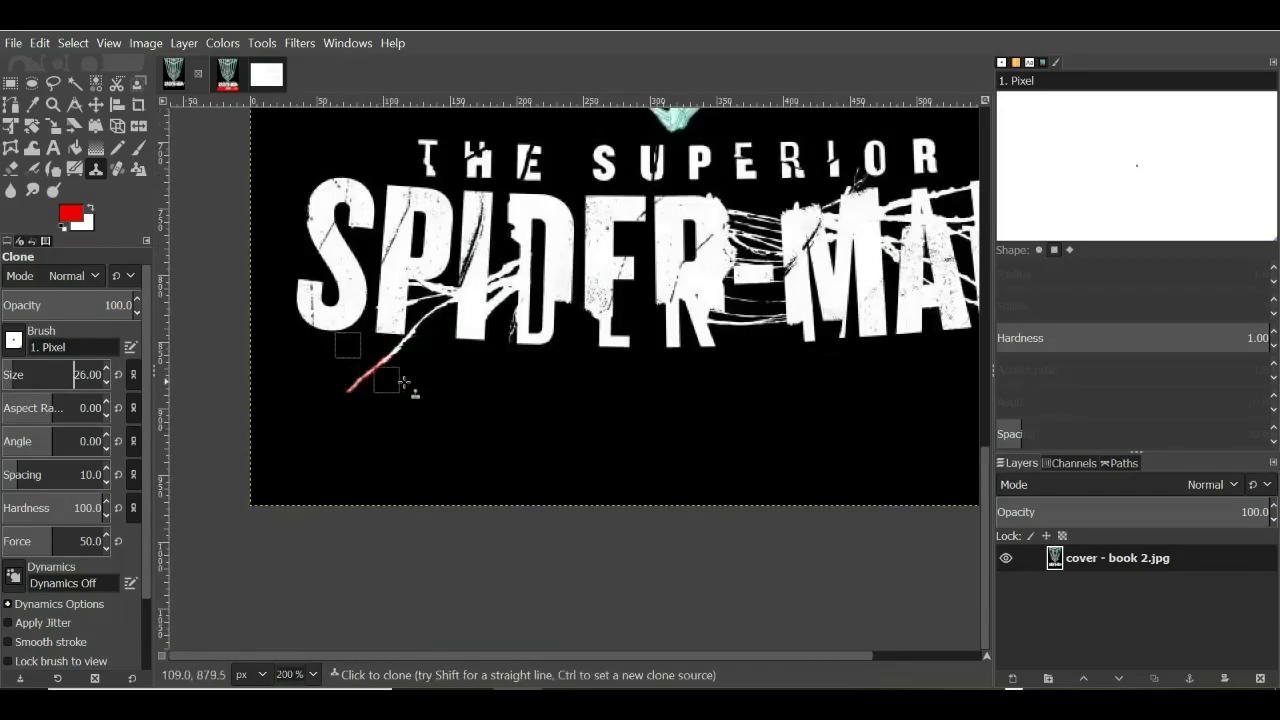
scroll(694, 406, down, 1)
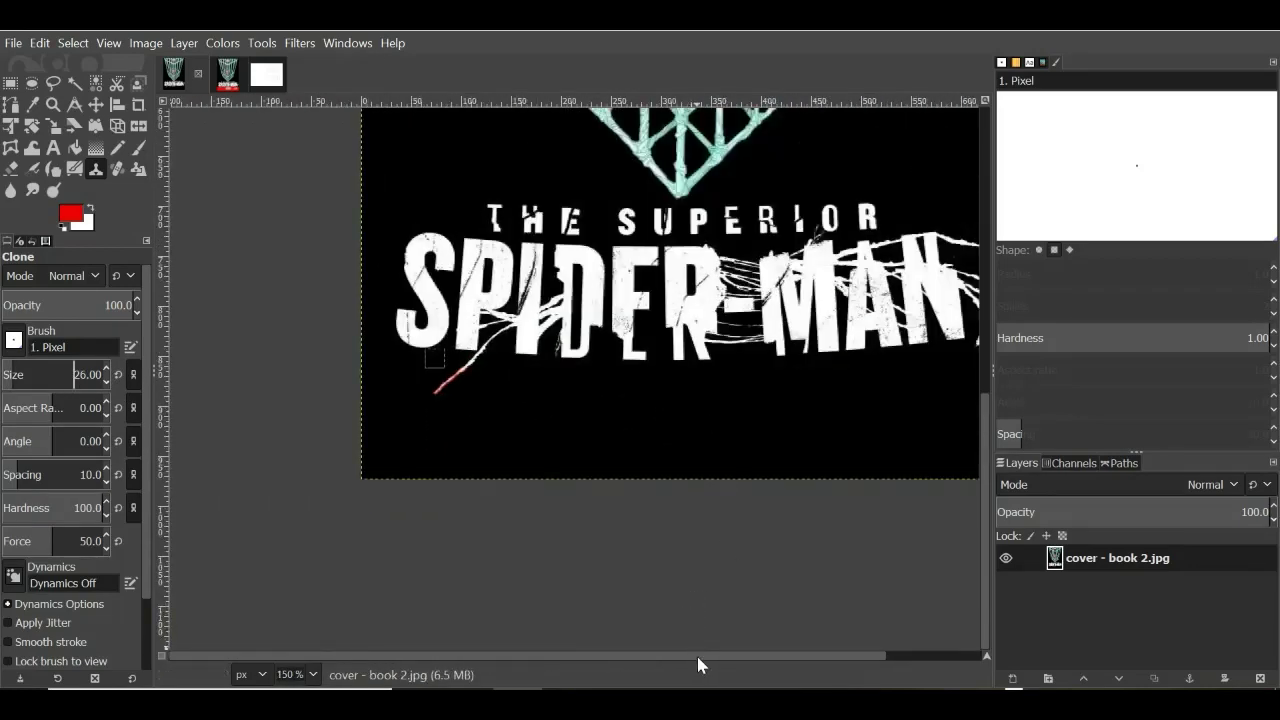
drag(699, 655, 770, 655)
scroll(714, 585, down, 2)
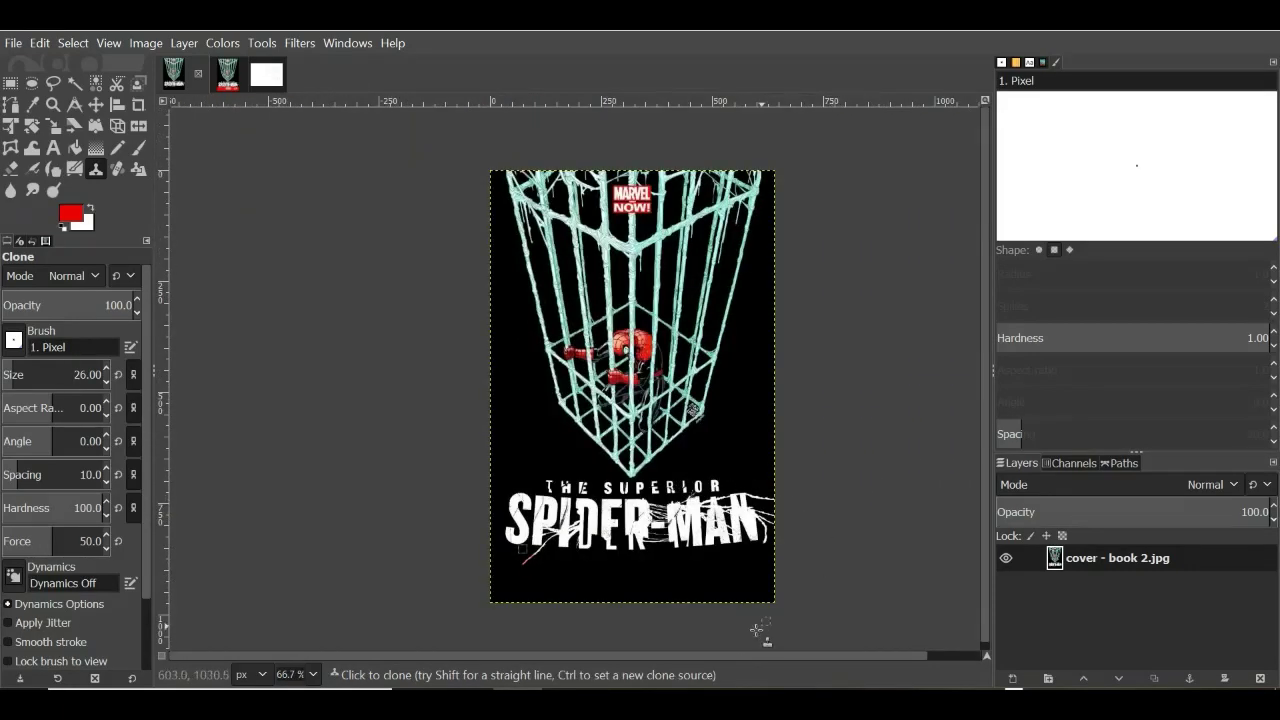
drag(743, 656, 854, 655)
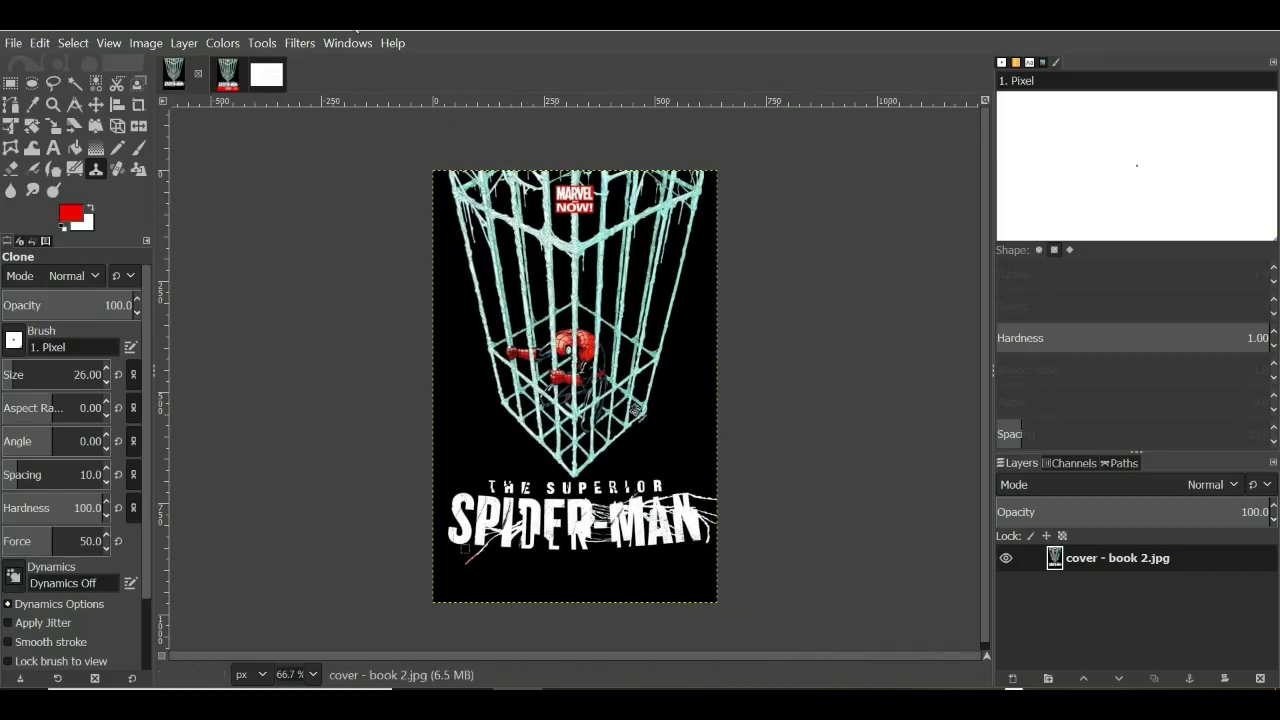
click(226, 88)
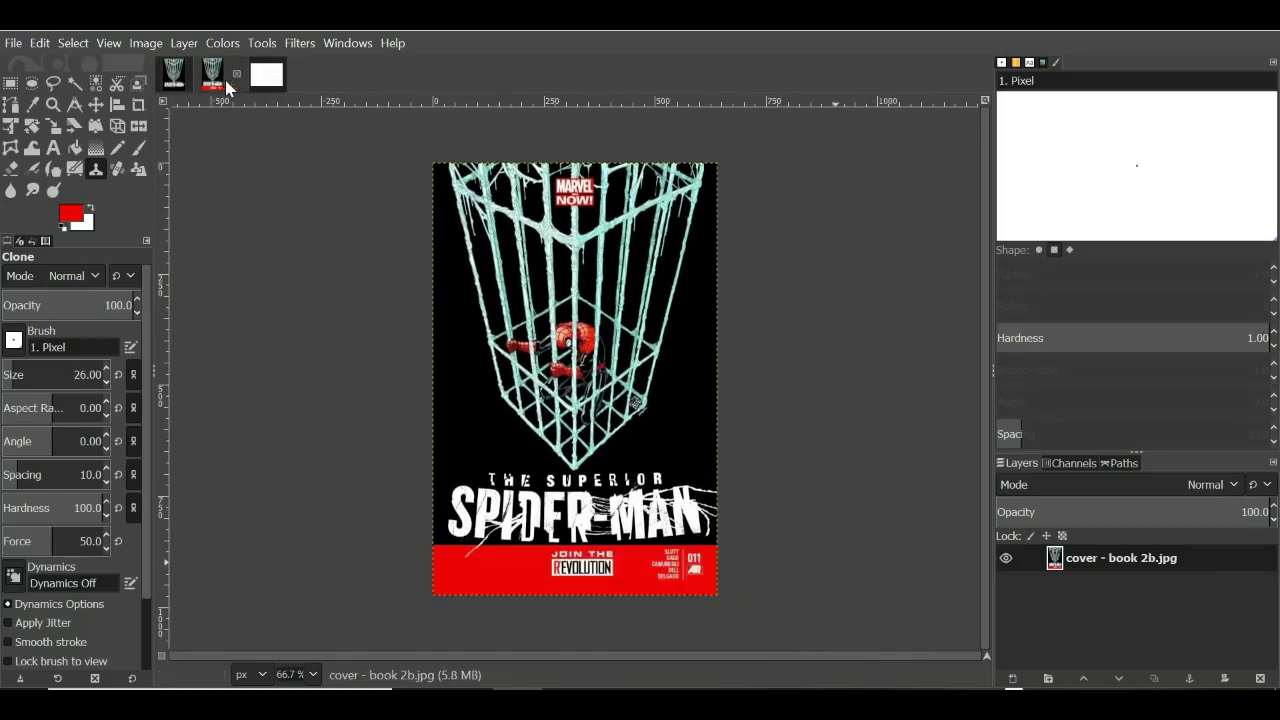
click(182, 75)
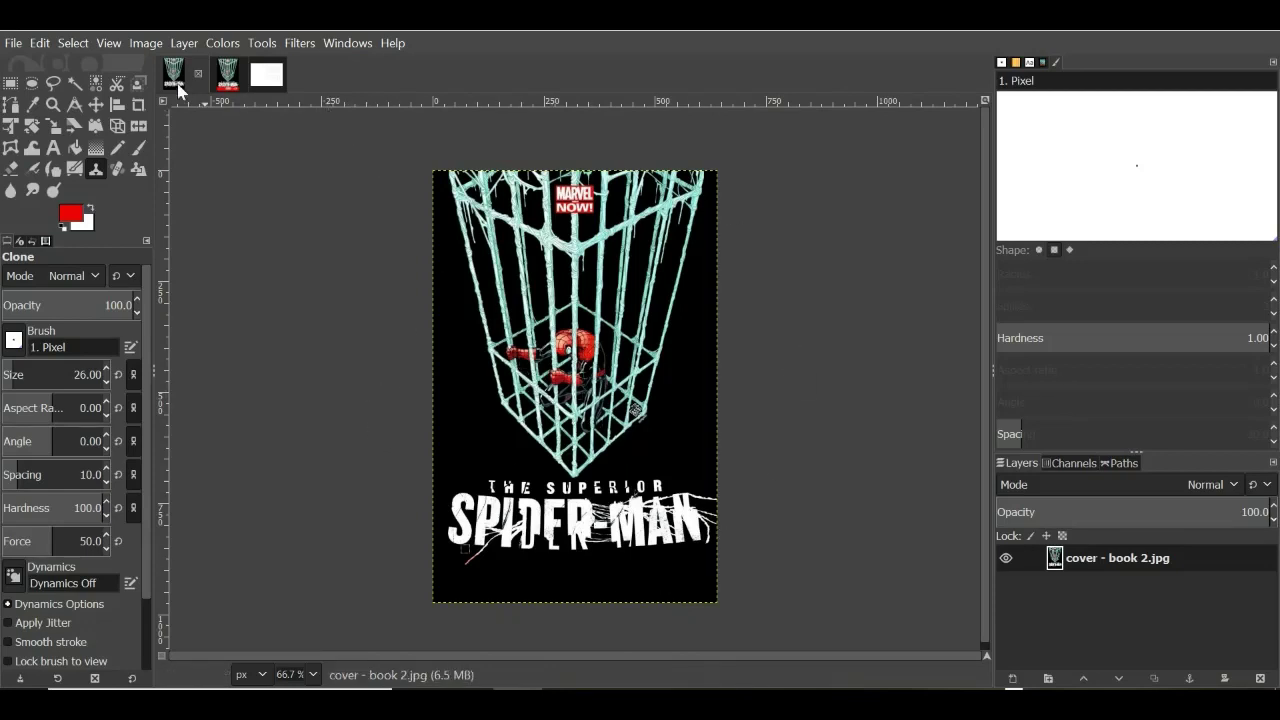
Step: Open Scale Image for the retouched cover, switch the size unit to millimetres and set the width to 190 mm
click(144, 44)
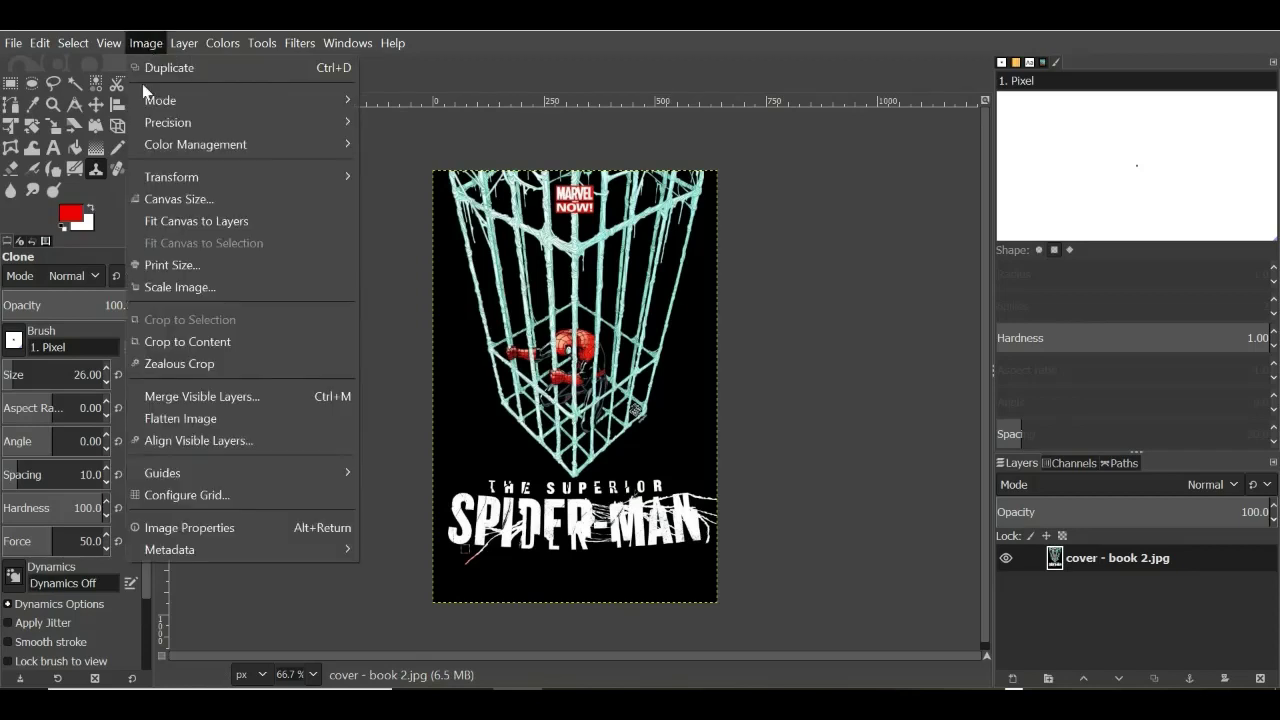
click(162, 290)
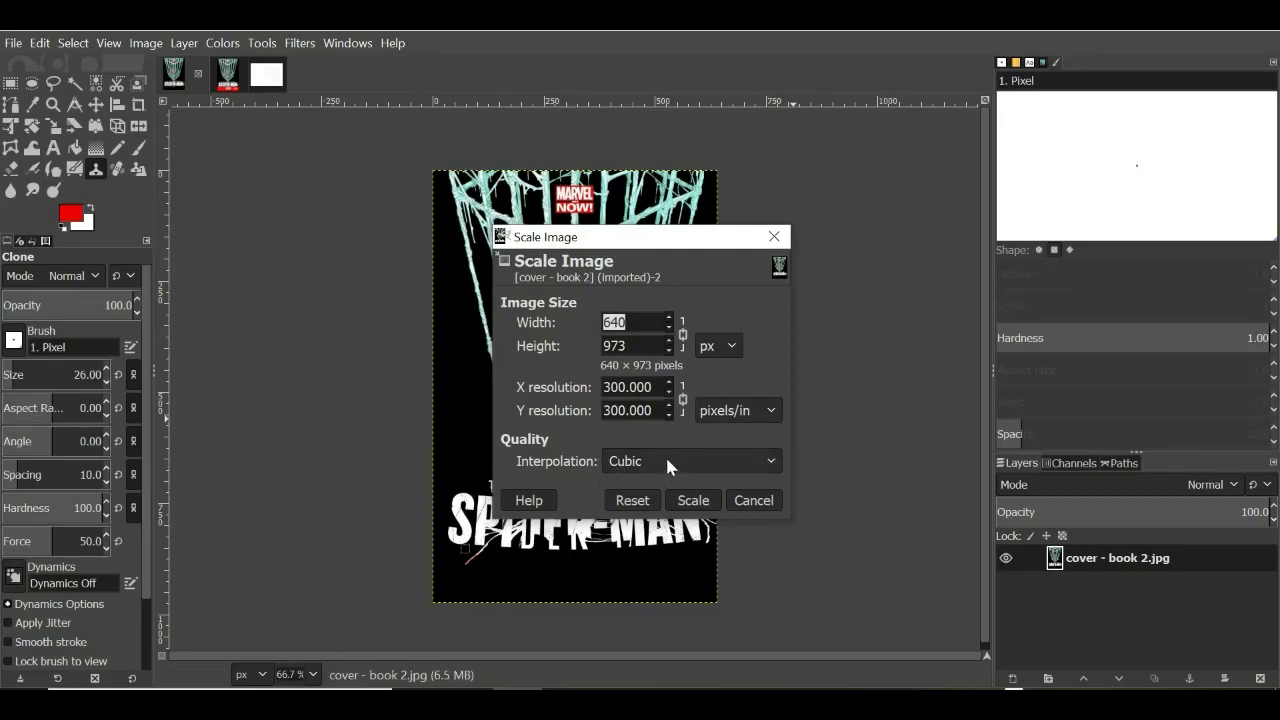
click(730, 345)
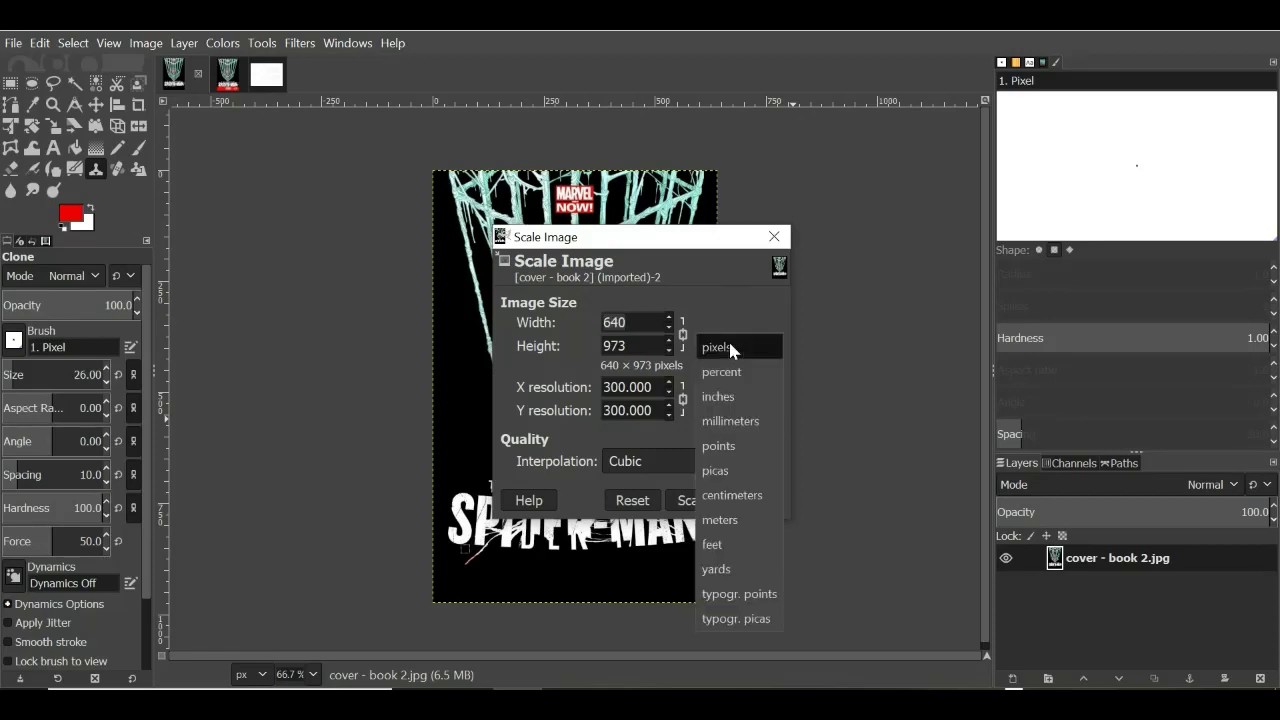
click(746, 428)
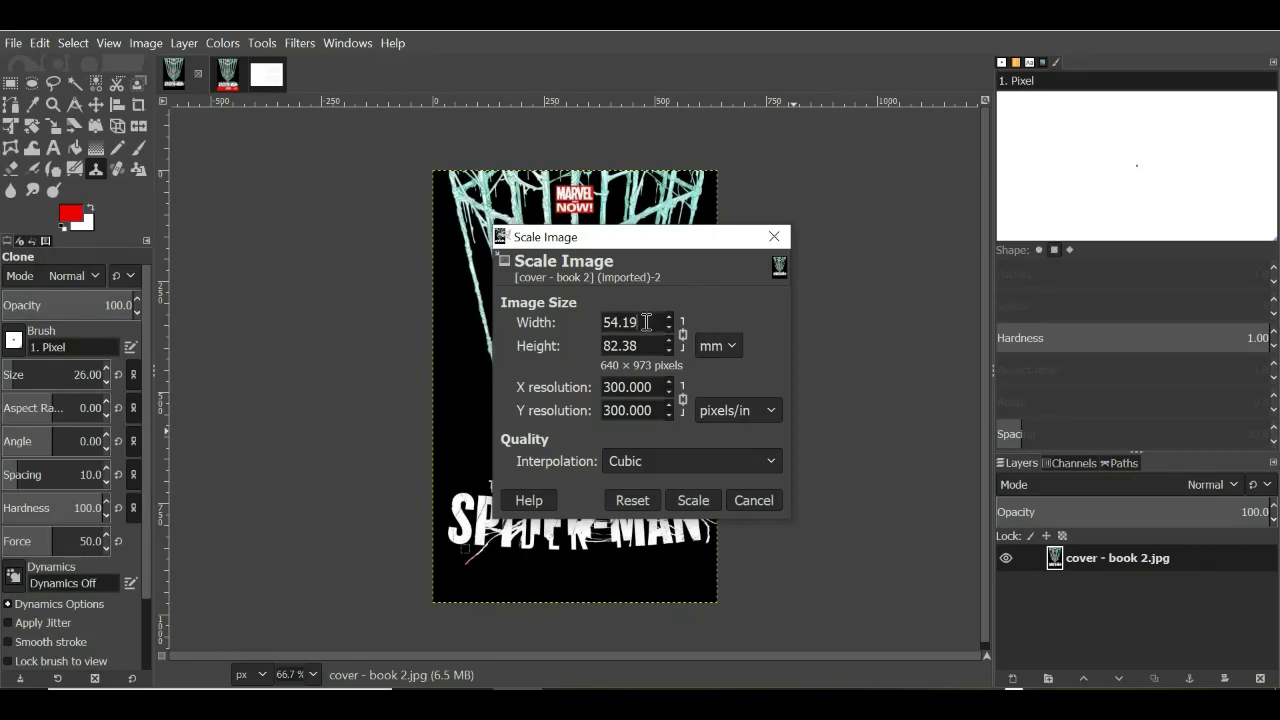
drag(646, 322, 551, 333)
text(190)
click(652, 345)
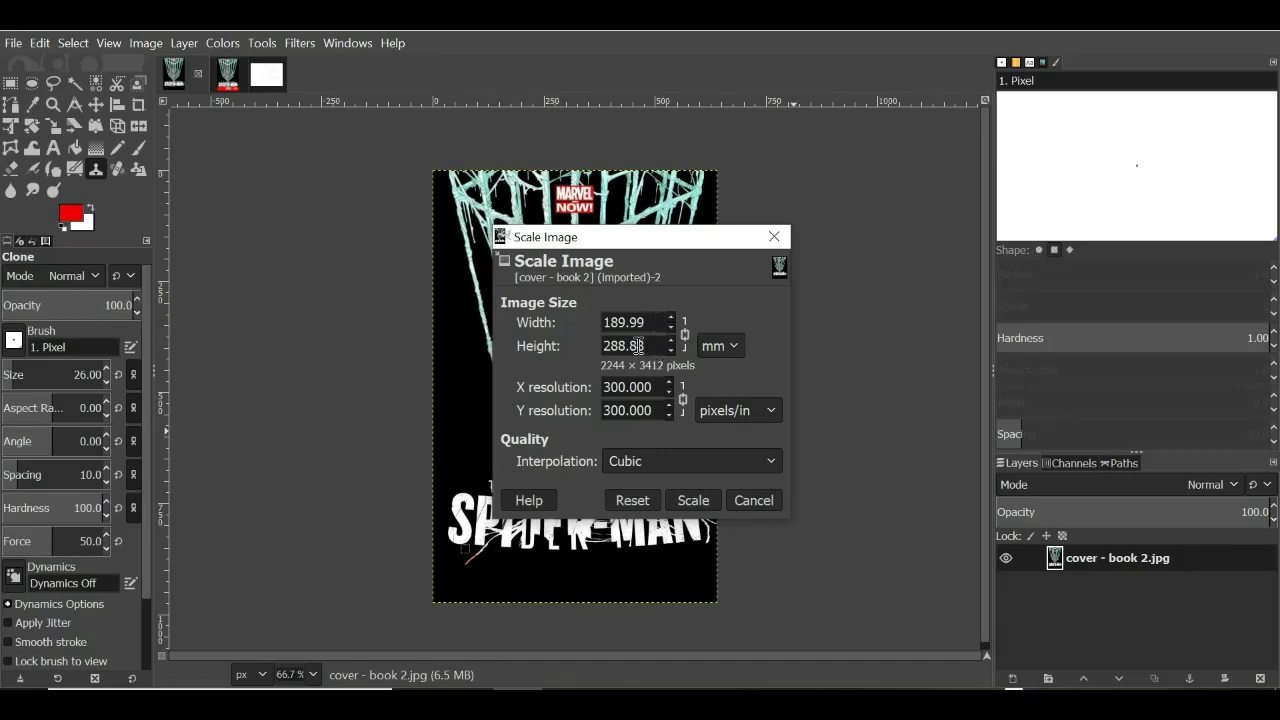
Step: Unlink width and height, set the height to 280 mm, scale the cover and check the resized image
drag(645, 240, 891, 217)
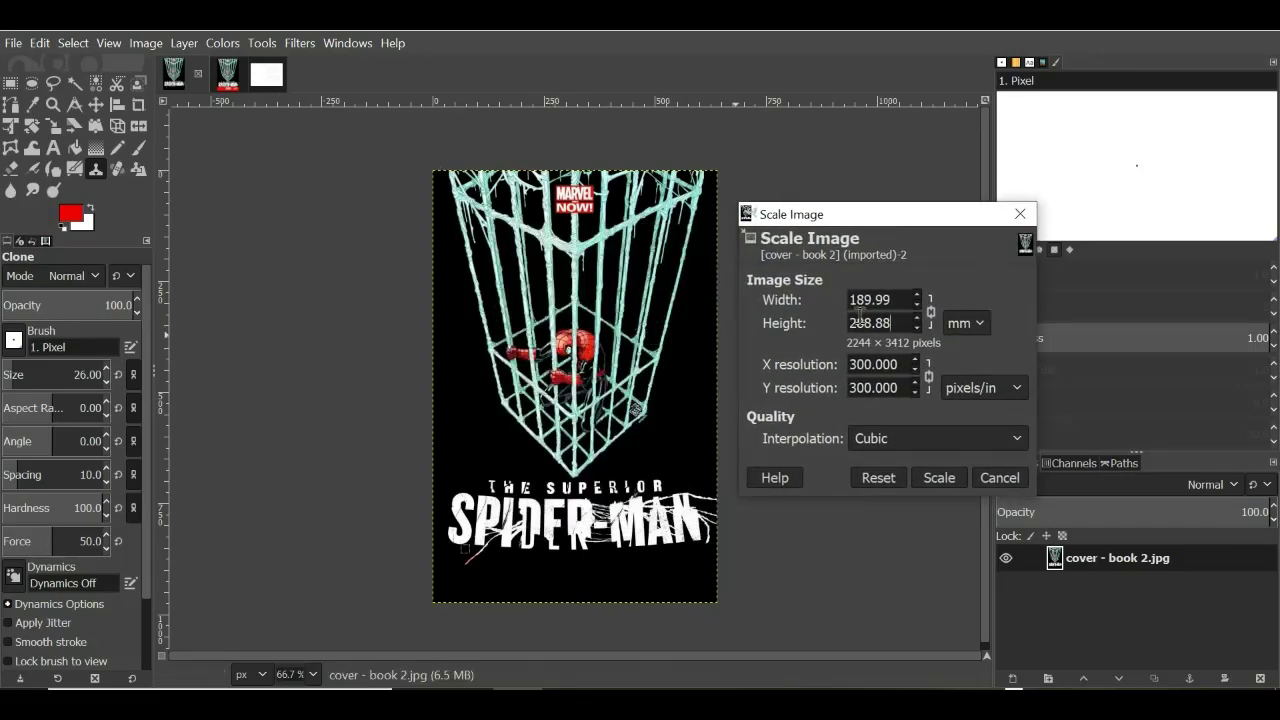
drag(920, 217, 621, 218)
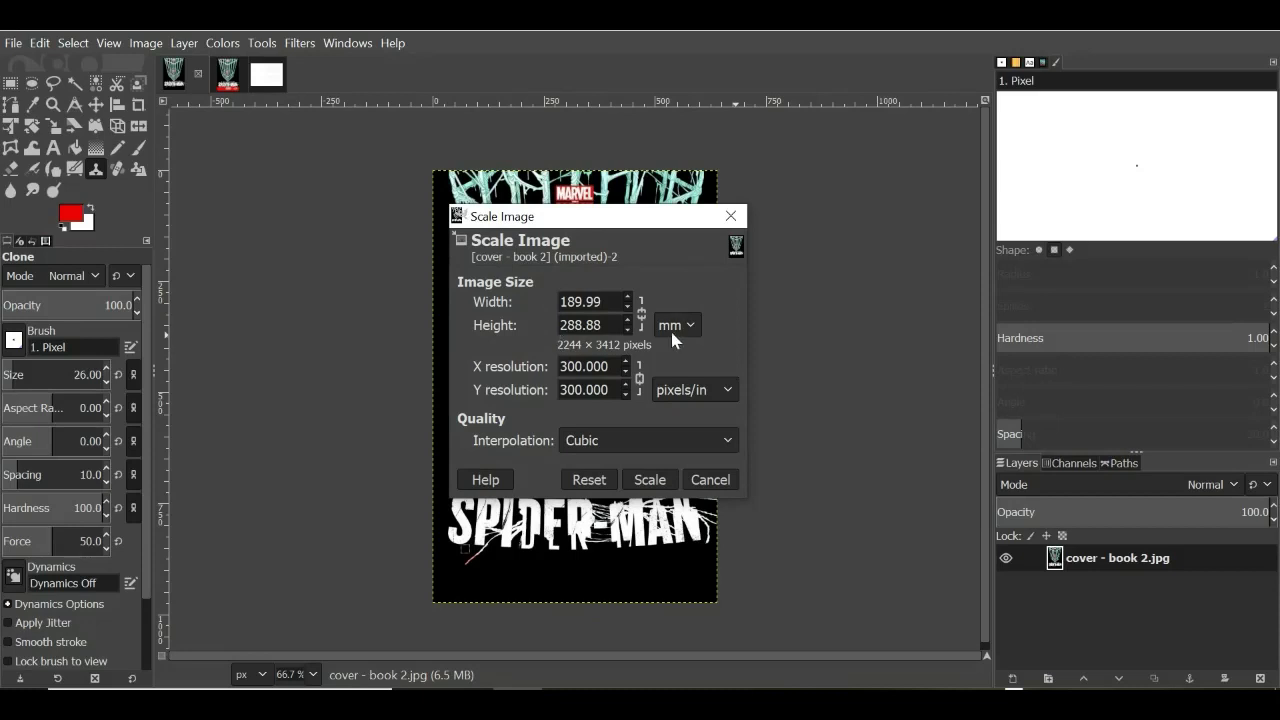
drag(594, 220, 874, 218)
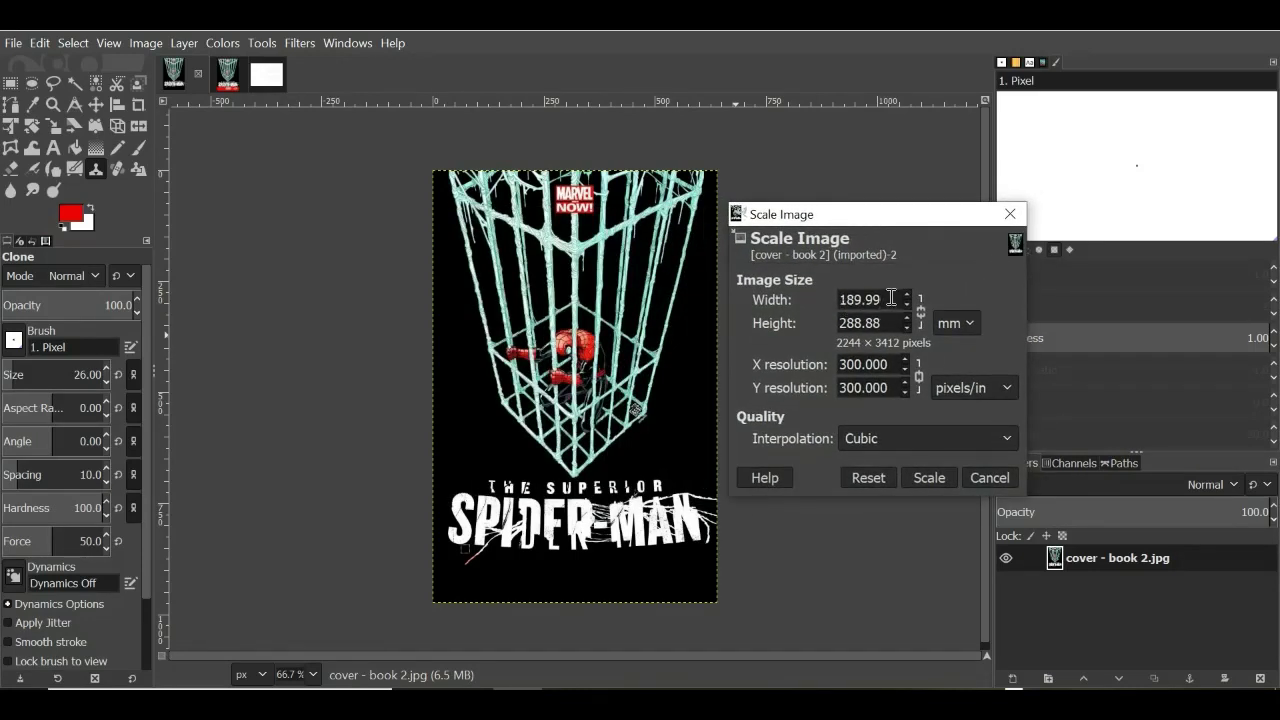
drag(894, 323, 834, 323)
text(280)
click(888, 302)
click(943, 478)
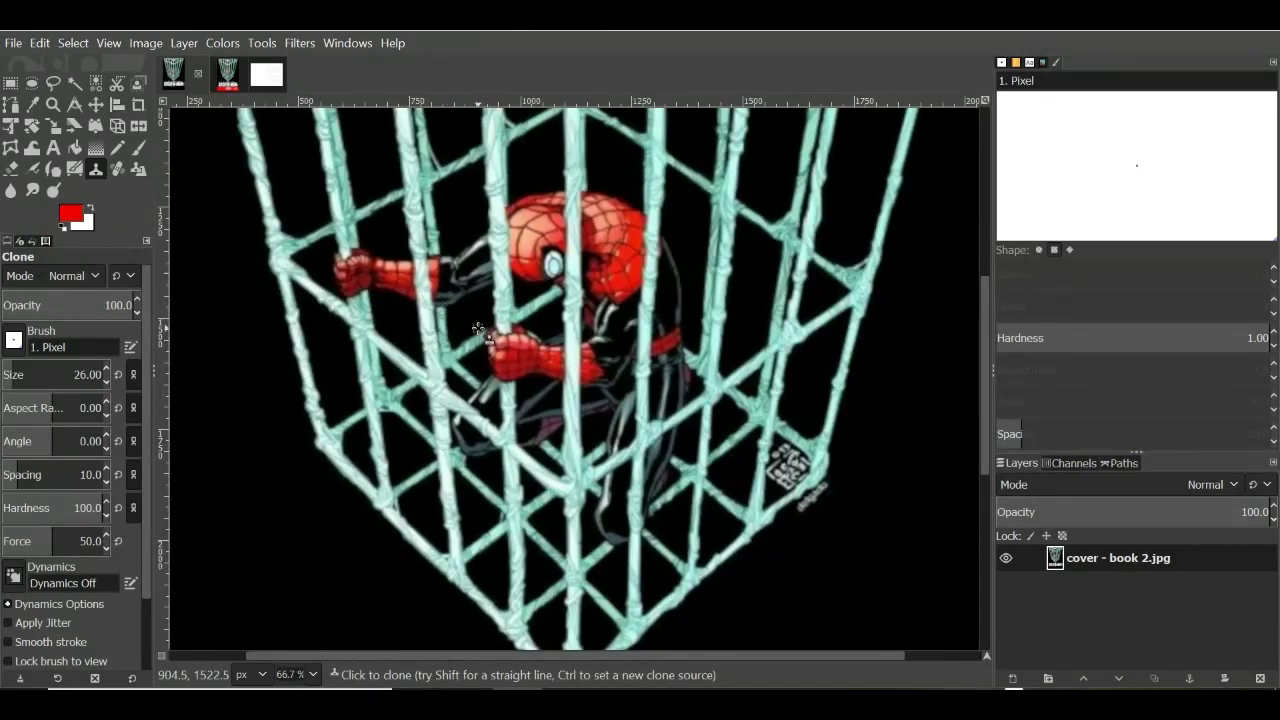
ctrl+scroll(491, 327, down, 3)
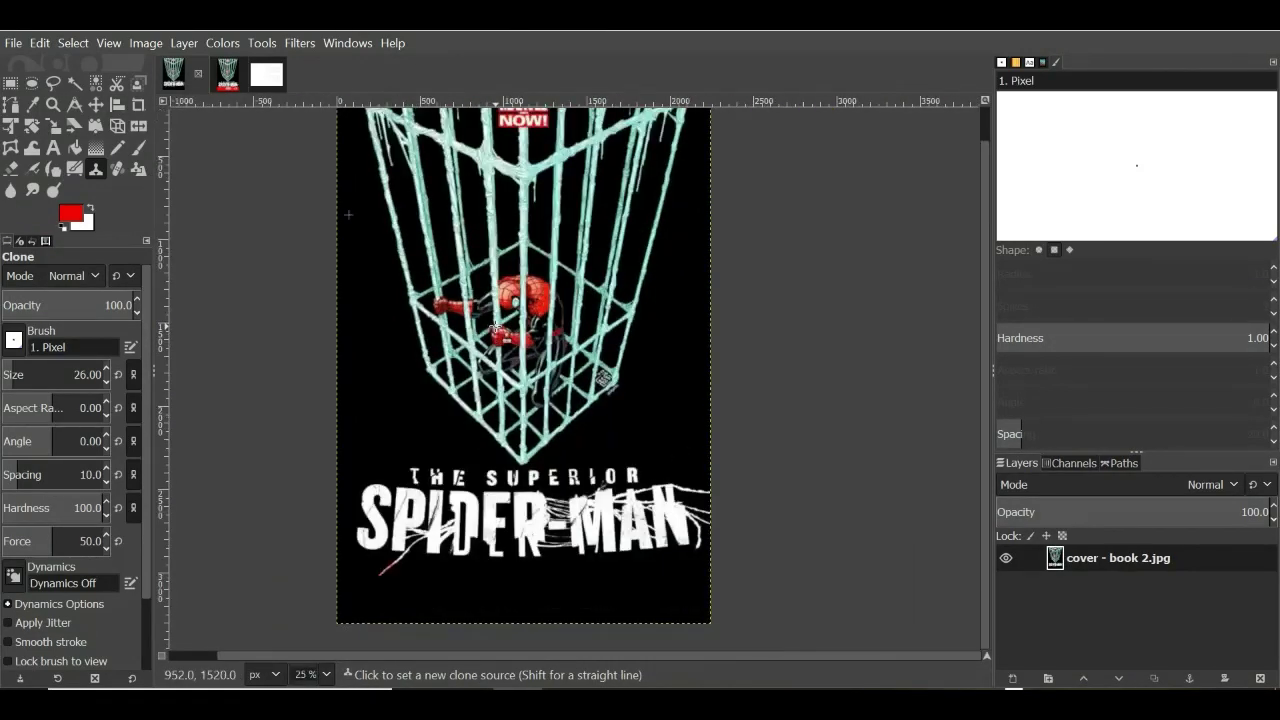
ctrl+scroll(495, 328, down, 1)
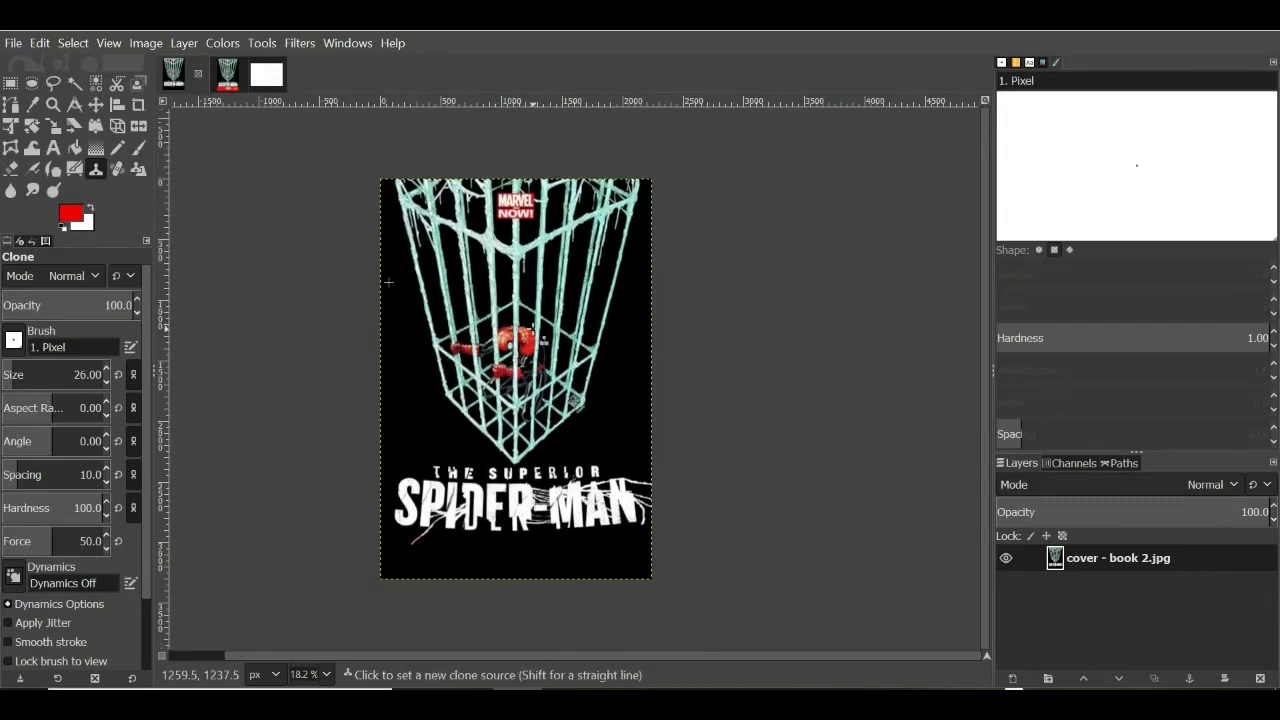
ctrl+scroll(543, 337, up, 2)
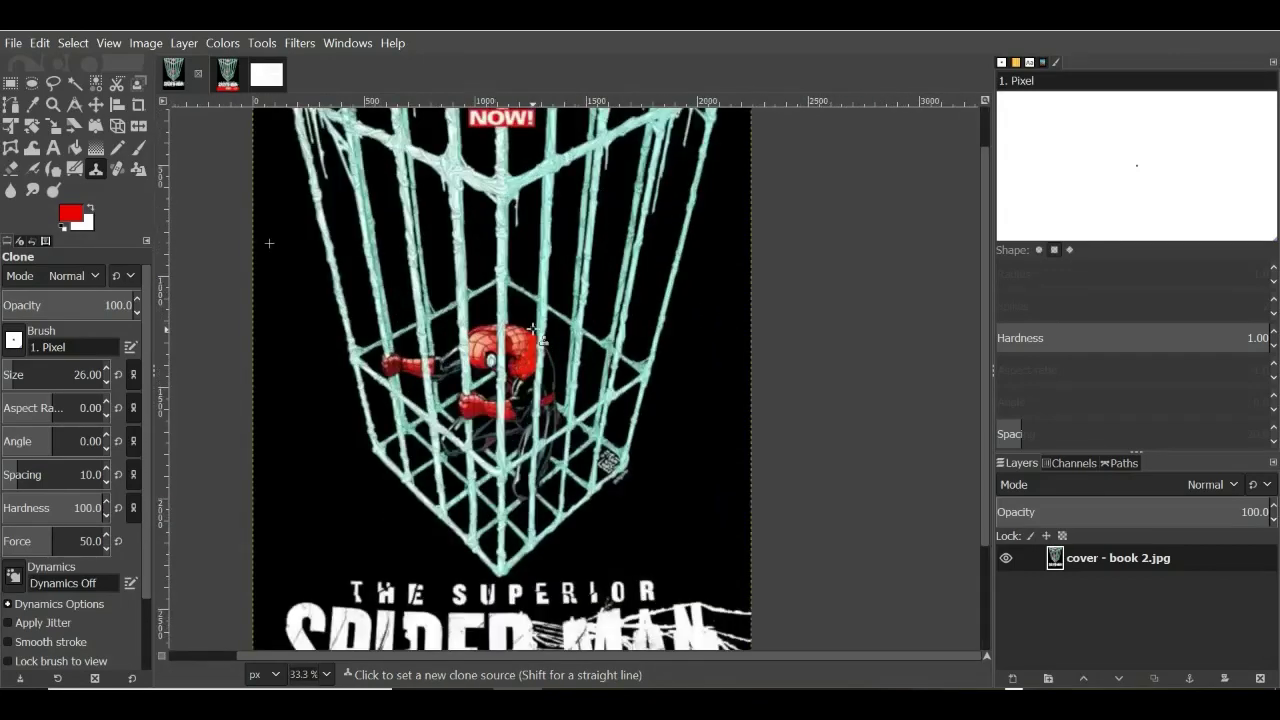
ctrl+scroll(541, 335, down, 1)
ctrl+scroll(536, 330, down, 1)
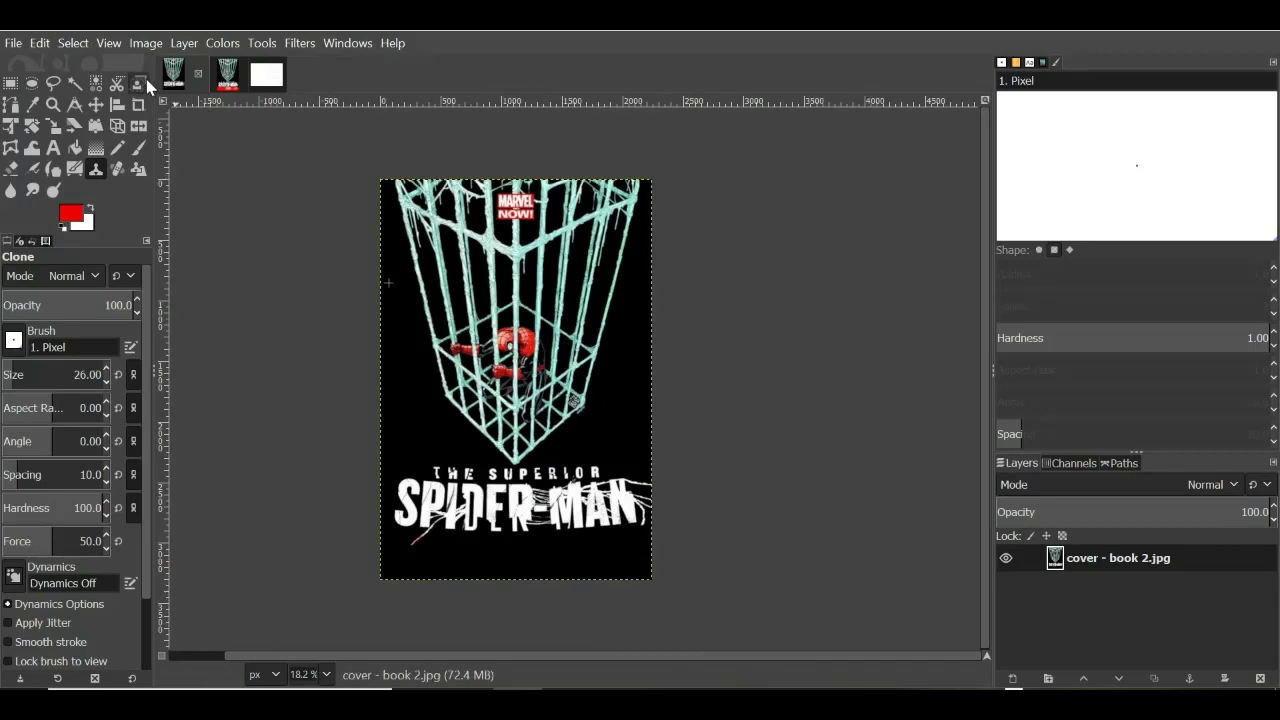
Step: Rescale the cover to 191.01 mm wide and 281.01 mm high, with width and height unlinked
click(146, 46)
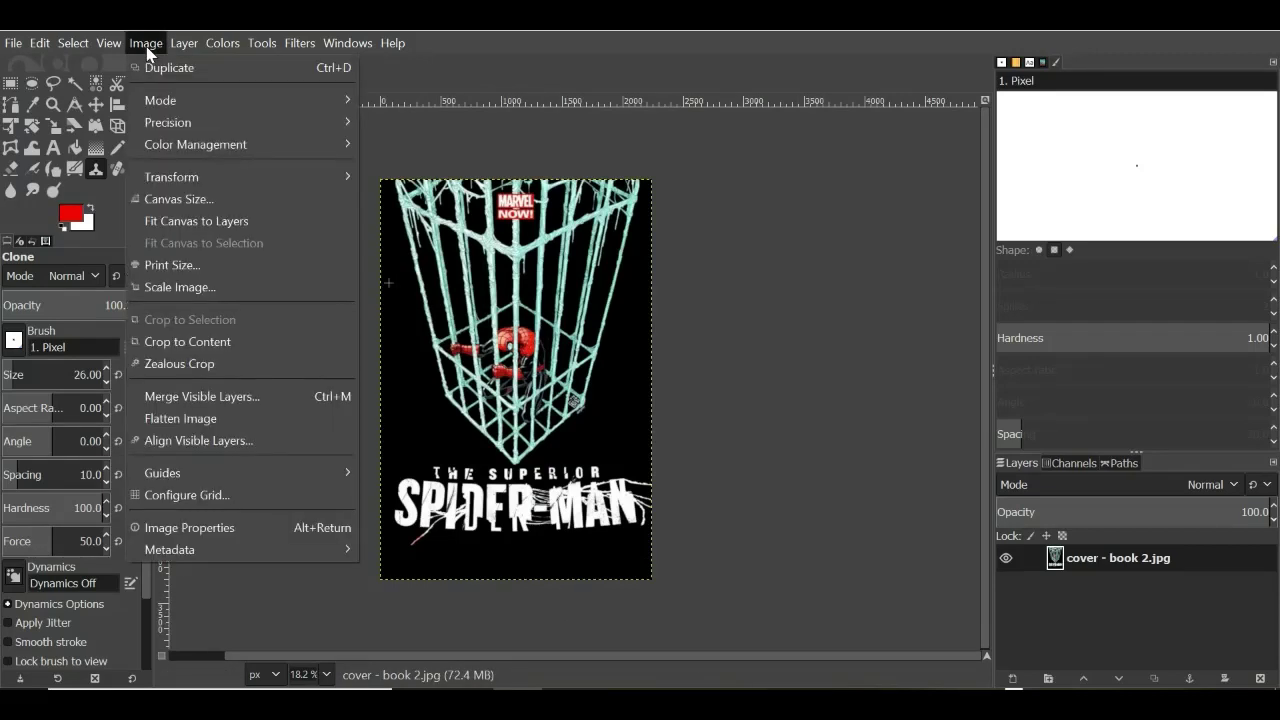
click(193, 290)
drag(627, 247, 805, 227)
click(915, 326)
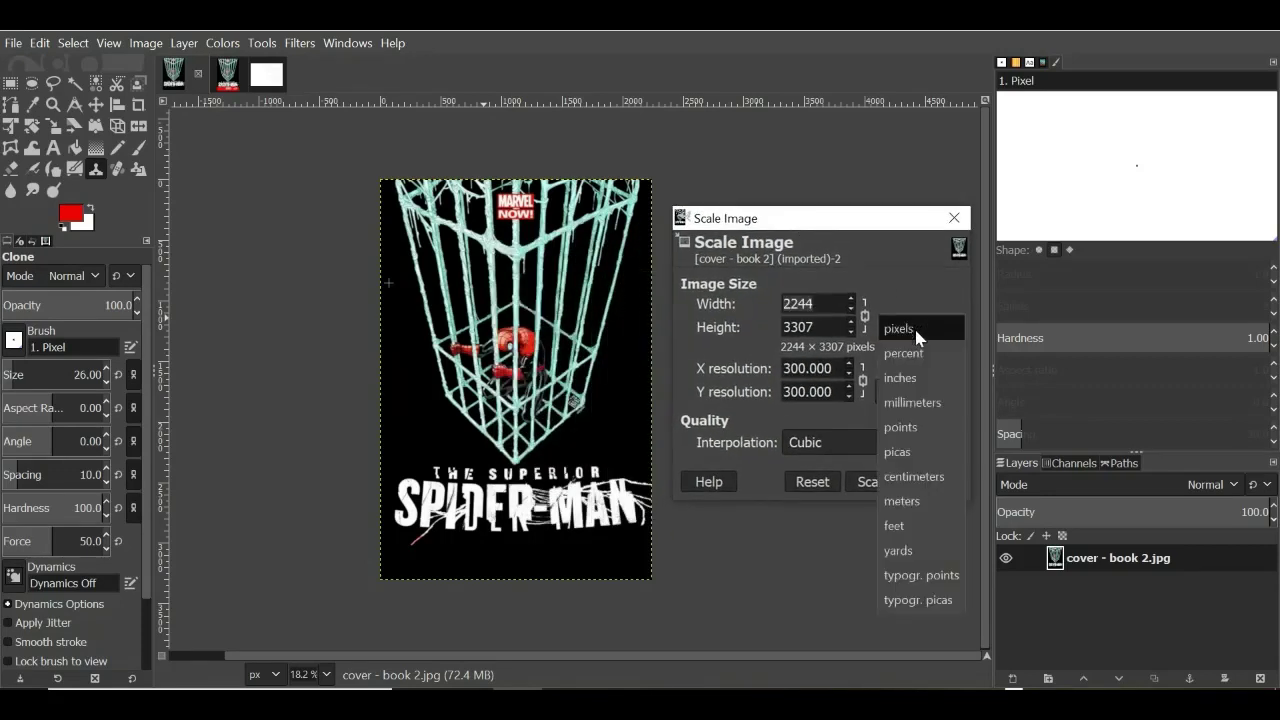
click(922, 405)
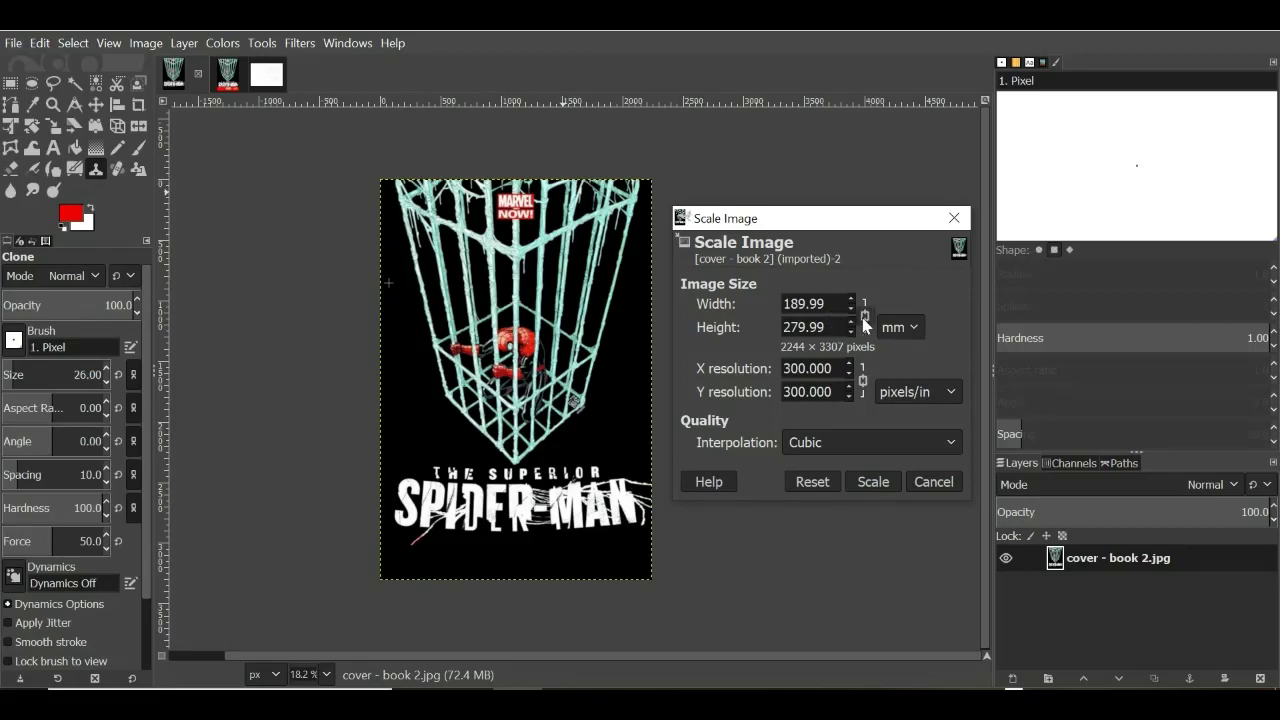
drag(824, 303, 761, 301)
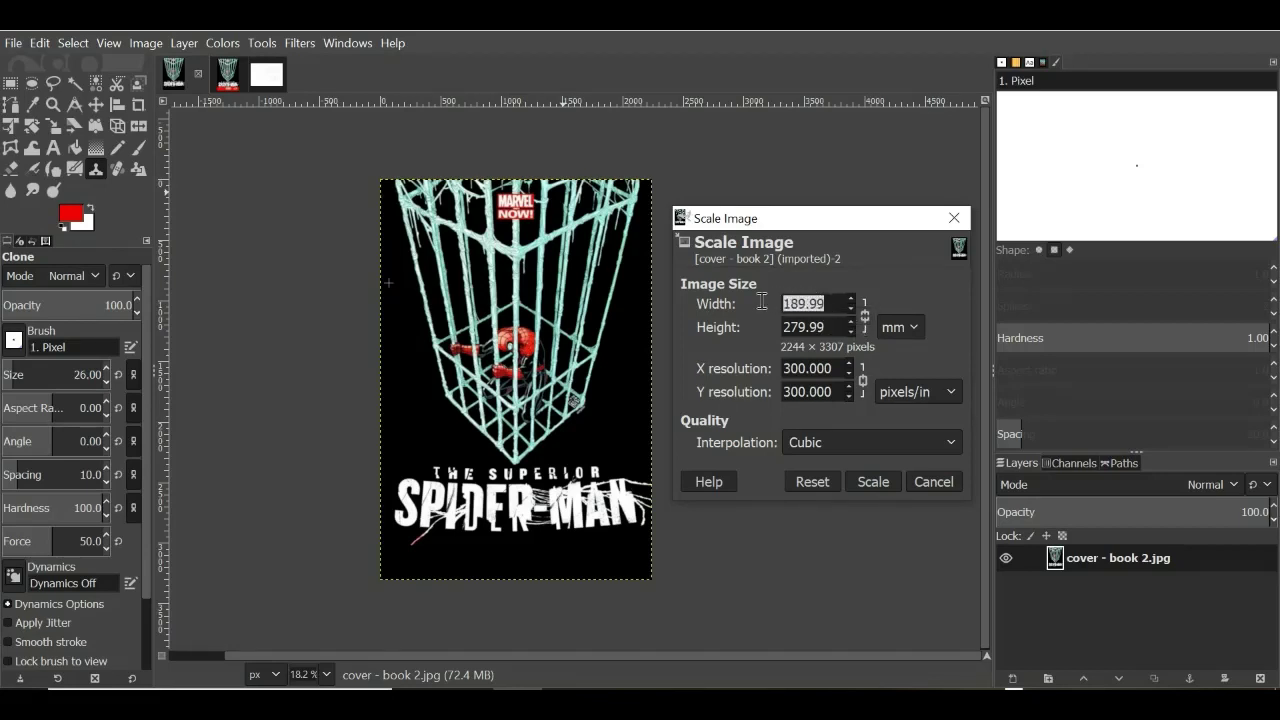
text(19)
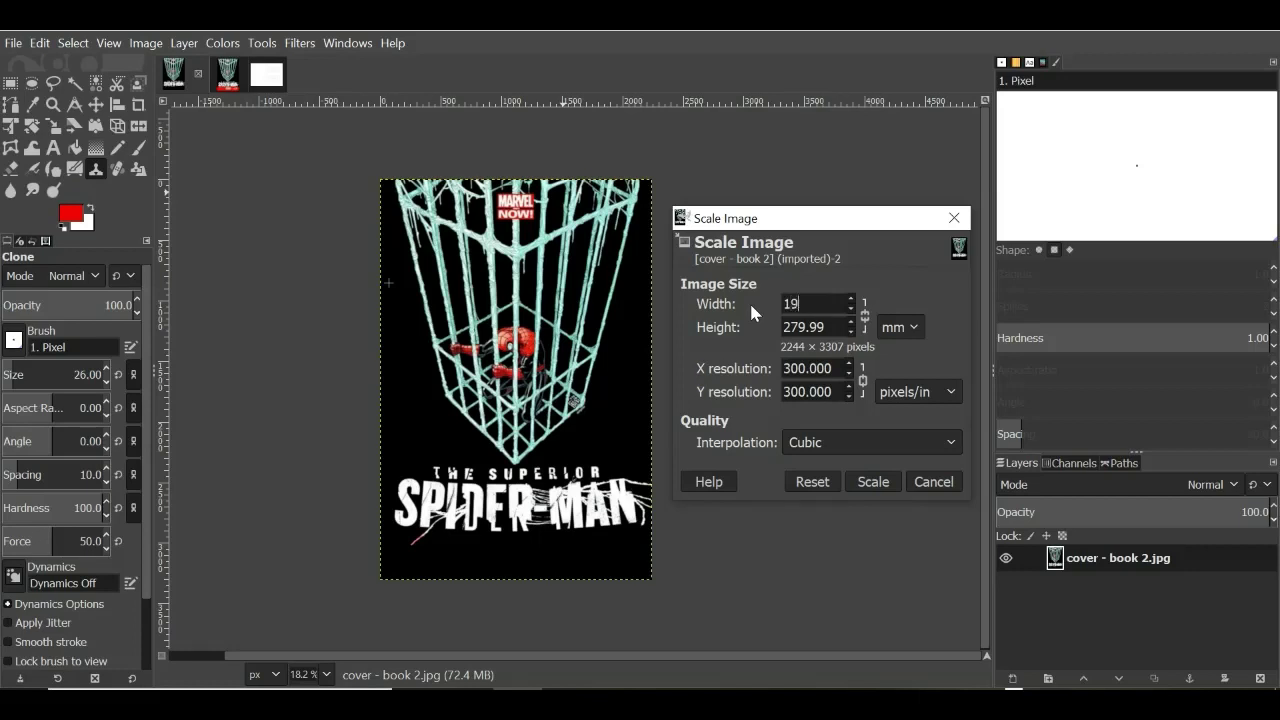
text(1.01)
drag(832, 327, 772, 330)
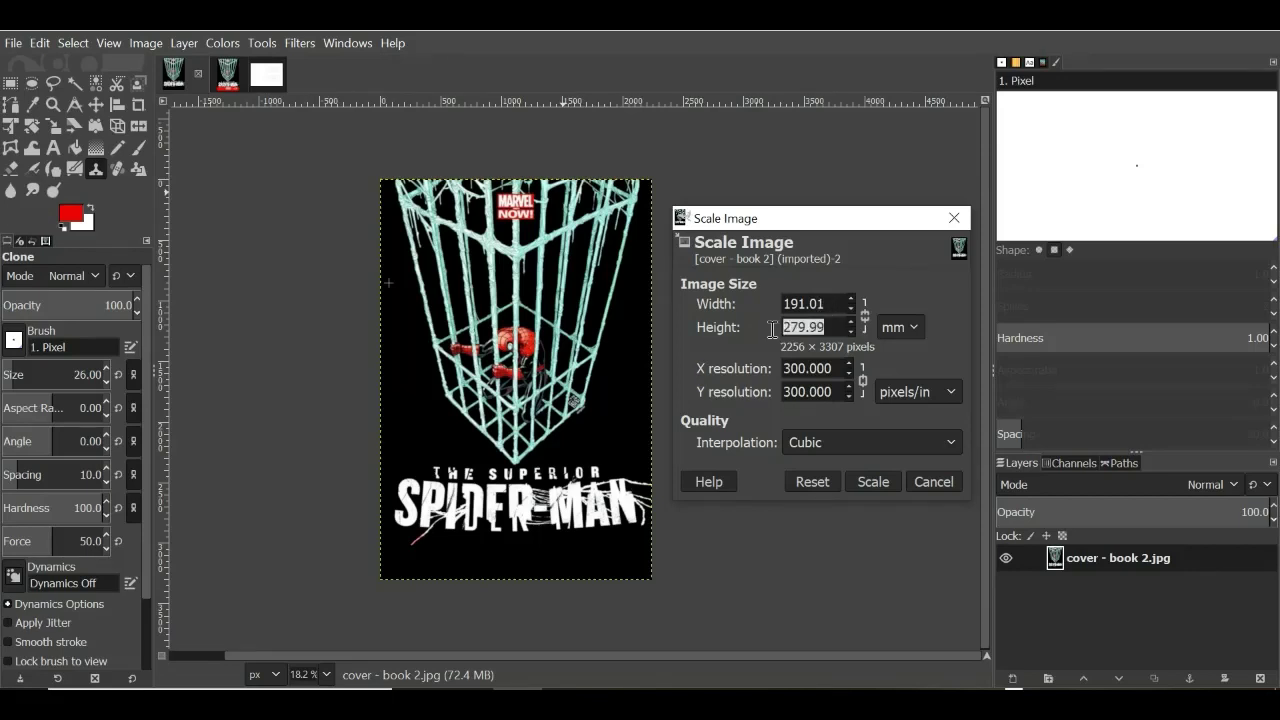
text(281.01)
click(873, 482)
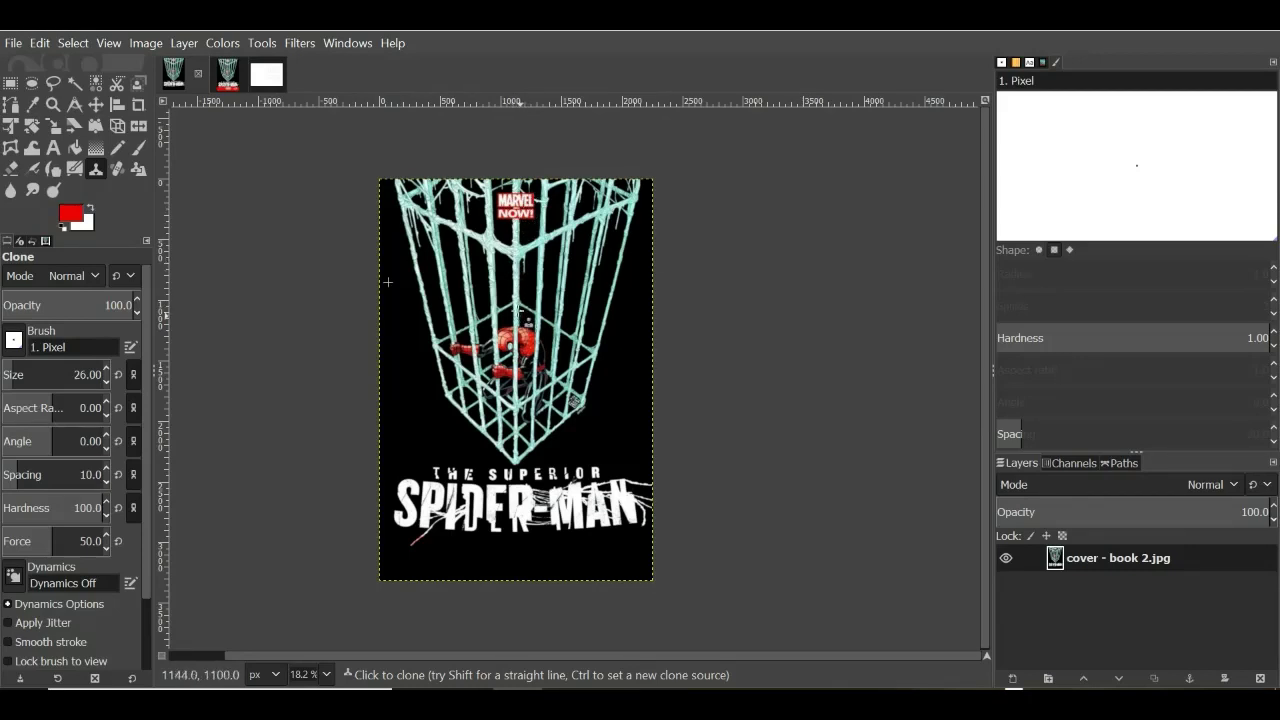
Step: Sample the black background below the MARVEL NOW! logo and clone it over the logo's lower-left edge
scroll(517, 234, up, 1)
scroll(517, 234, up, 2)
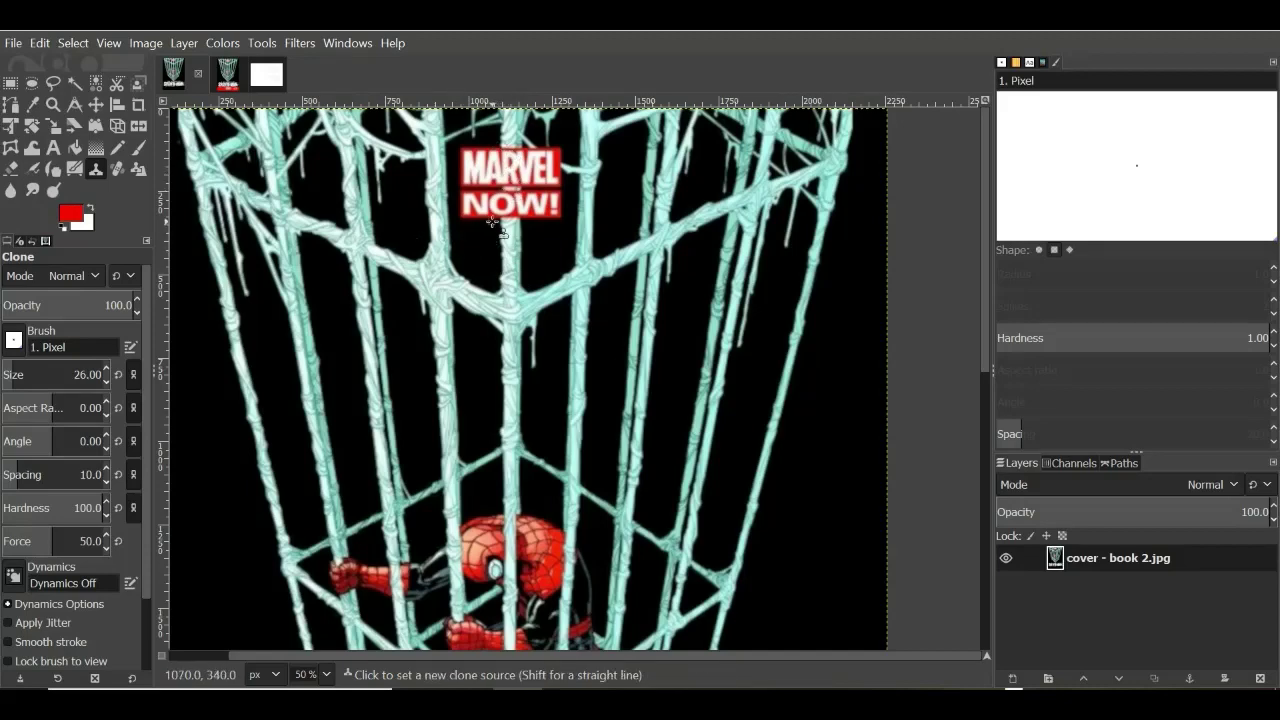
scroll(555, 240, up, 2)
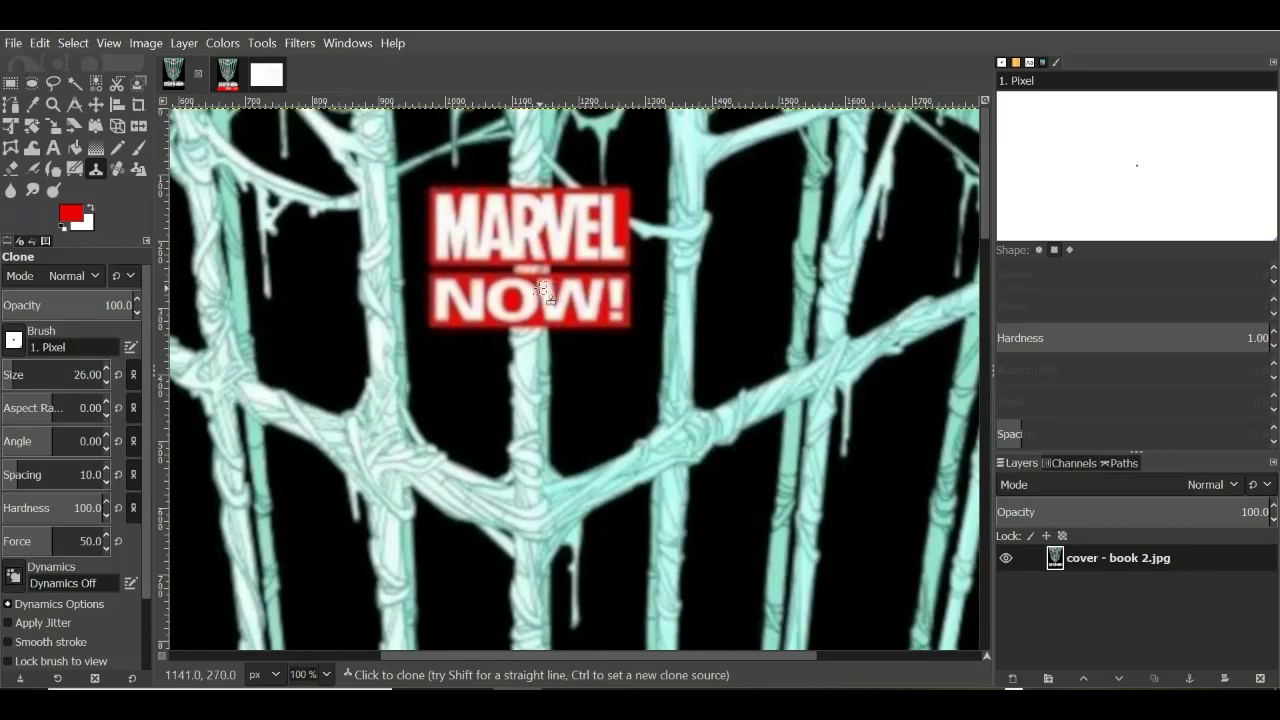
scroll(540, 290, up, 1)
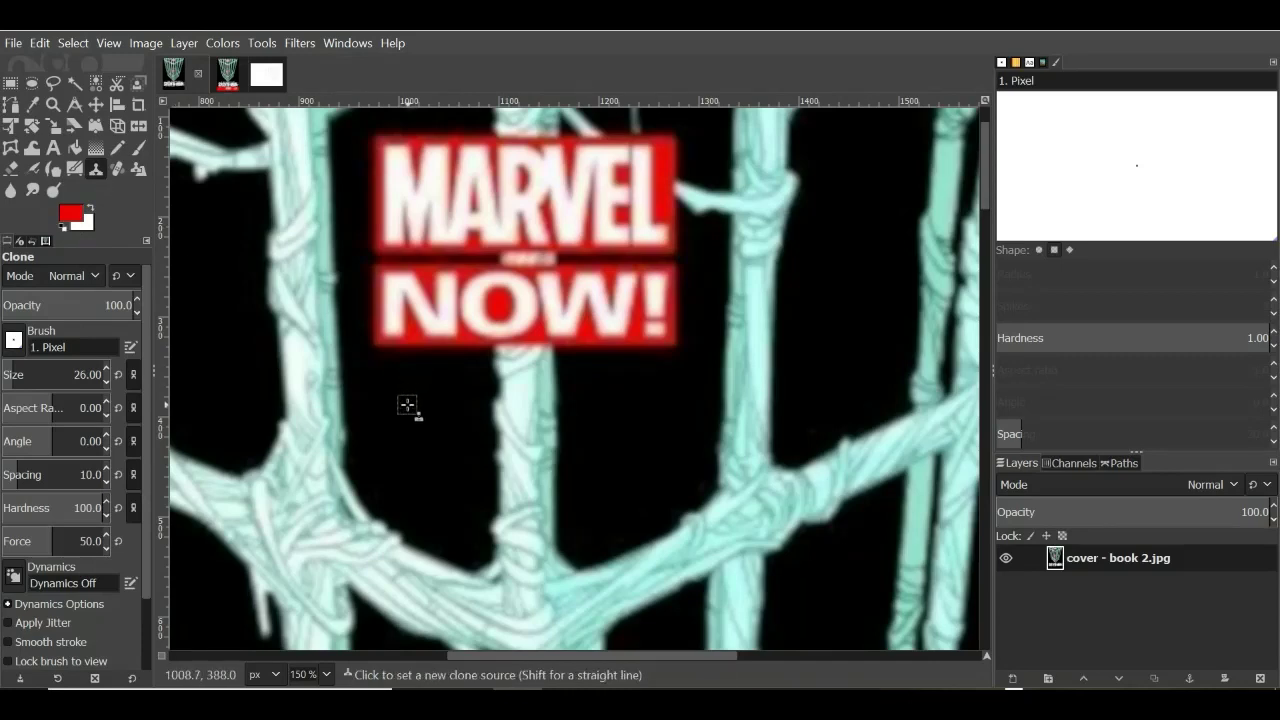
ctrl+click(440, 497)
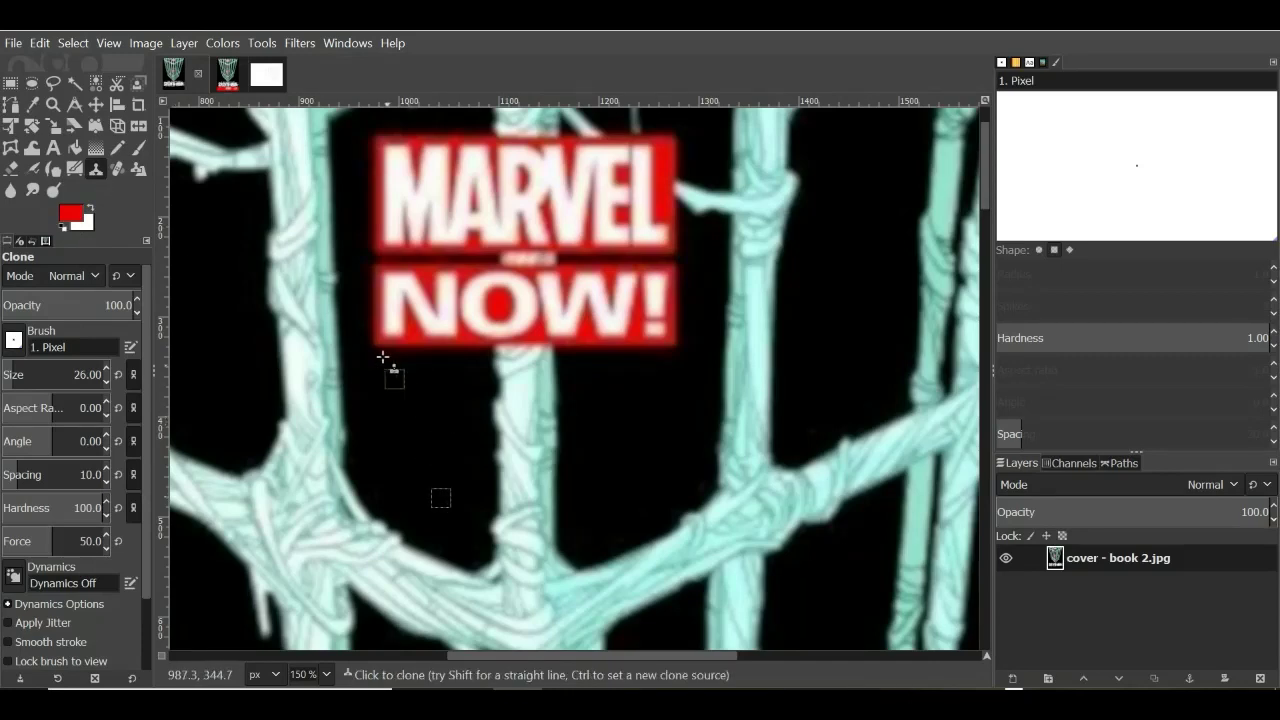
mouse_move(383, 343)
mouse_down()
mouse_move(386, 228)
mouse_move(374, 352)
mouse_move(395, 346)
mouse_move(373, 369)
mouse_move(386, 331)
mouse_move(376, 363)
mouse_move(367, 340)
mouse_move(393, 358)
mouse_move(405, 290)
mouse_up()
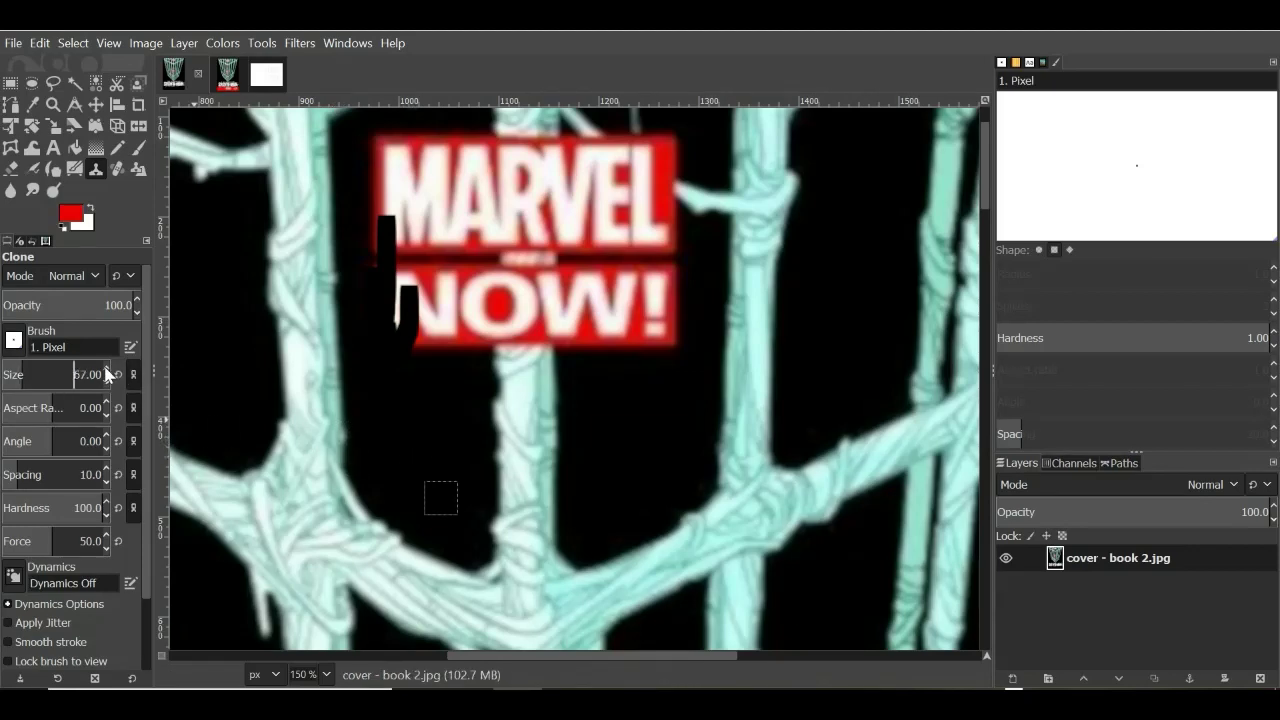
Step: Raise the Clone brush size to 79 and clone black over the logo parts on both sides of the central web strand
scroll(107, 374, up, 5)
ctrl+click(423, 438)
mouse_move(421, 342)
mouse_down()
mouse_move(408, 277)
mouse_move(419, 324)
mouse_move(444, 342)
mouse_move(435, 238)
mouse_move(430, 277)
mouse_move(404, 263)
mouse_move(413, 217)
mouse_move(389, 259)
mouse_move(394, 157)
mouse_up()
mouse_move(461, 325)
mouse_down()
mouse_move(449, 151)
mouse_move(394, 149)
mouse_move(423, 191)
mouse_up()
mouse_move(600, 333)
mouse_down()
mouse_move(602, 345)
mouse_move(600, 272)
mouse_move(630, 338)
mouse_move(636, 244)
mouse_move(654, 328)
mouse_move(644, 242)
mouse_move(674, 303)
mouse_move(649, 229)
mouse_move(594, 194)
mouse_move(591, 224)
mouse_up()
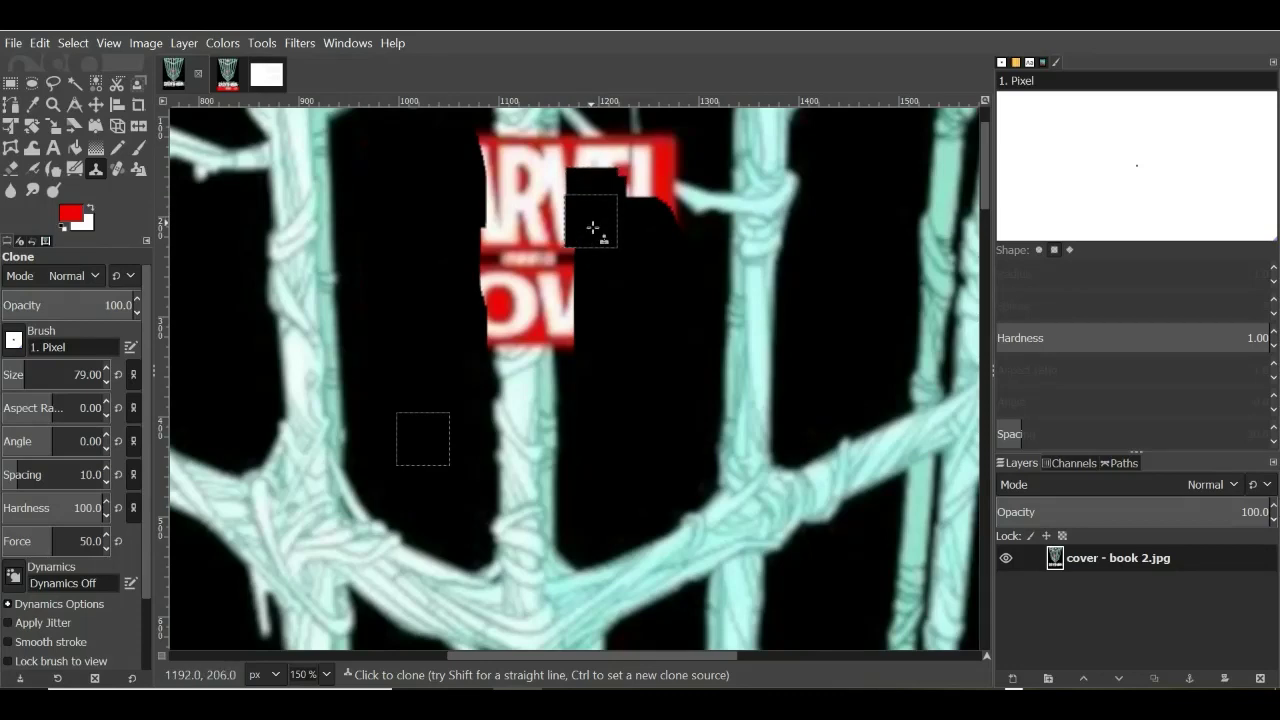
Step: Trim the remaining logo edges beside the central web strand with cloned black
scroll(634, 387, up, 2)
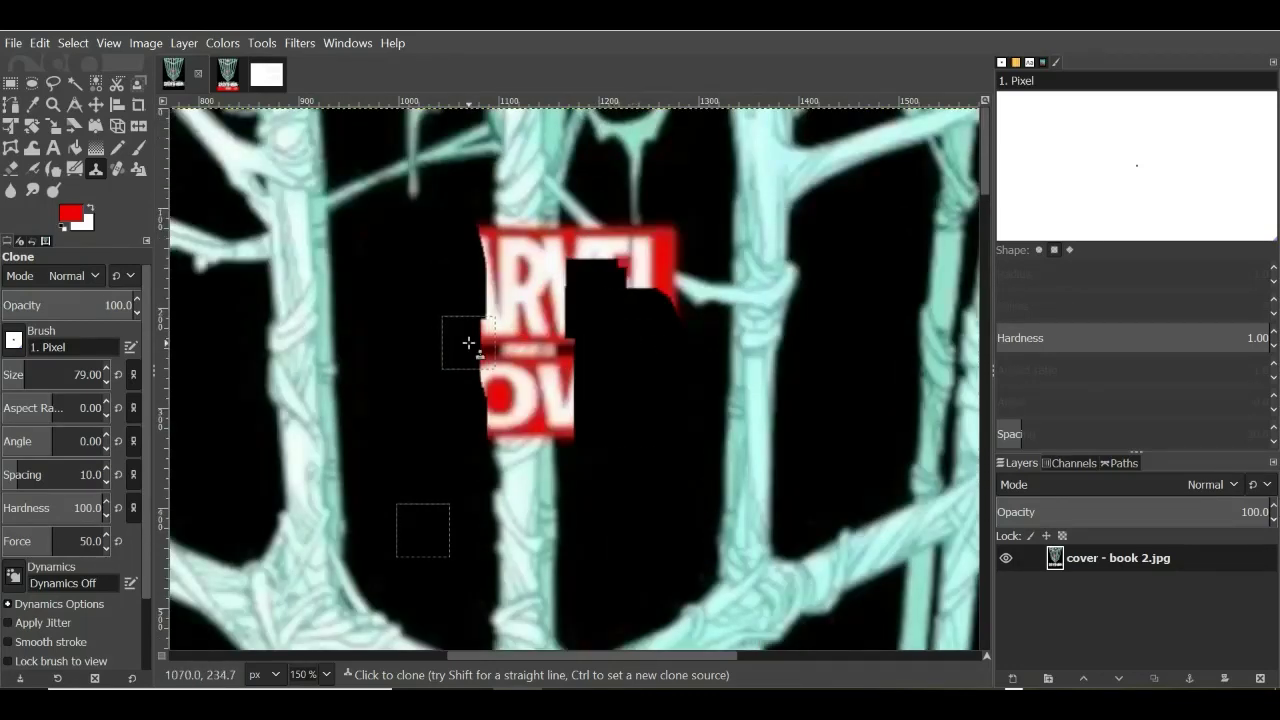
drag(466, 343, 461, 422)
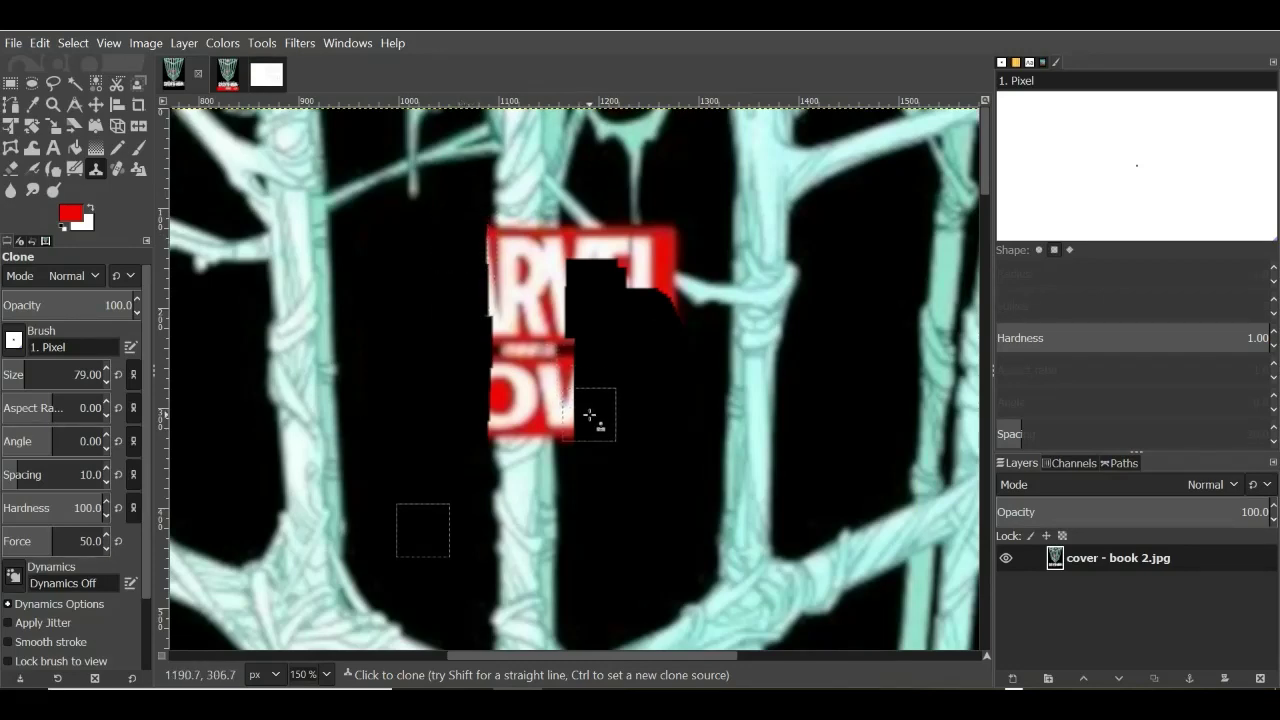
mouse_move(591, 417)
mouse_down()
mouse_move(596, 278)
mouse_move(669, 349)
mouse_up()
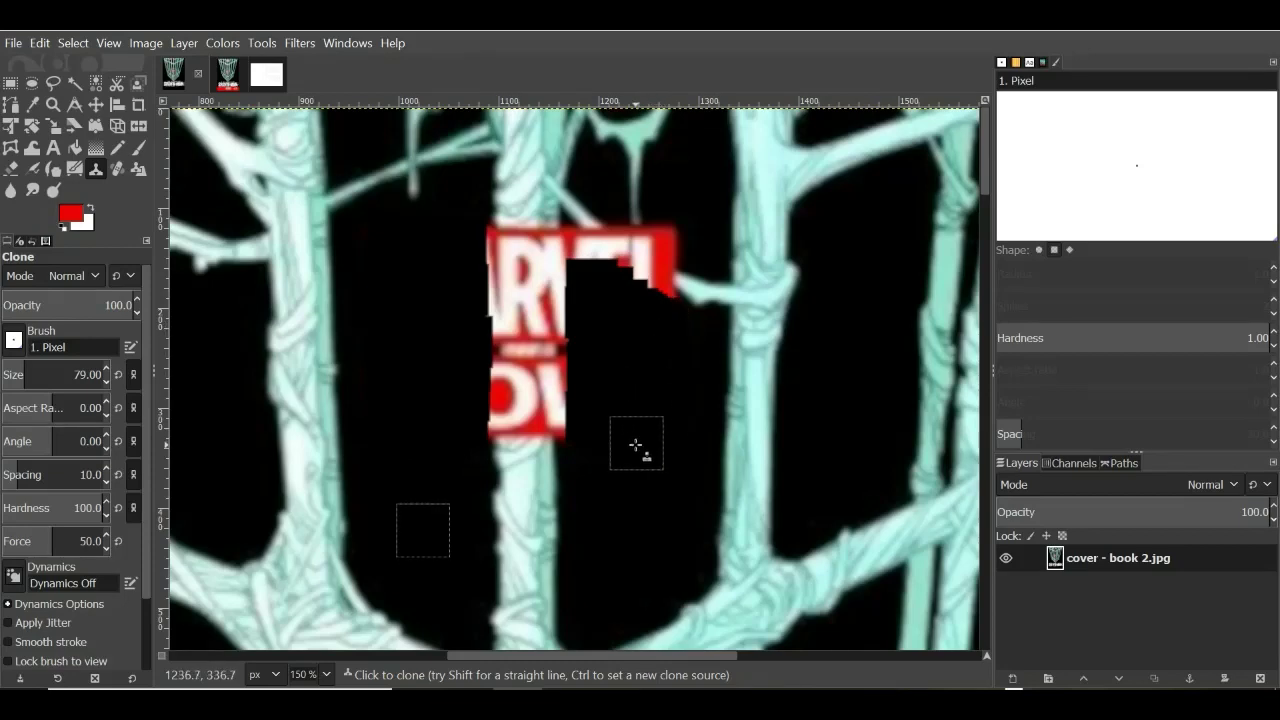
Step: With the Clone brush size set to 133, clone the central web strand from below the logo upward over the logo parts covering it
key(1)
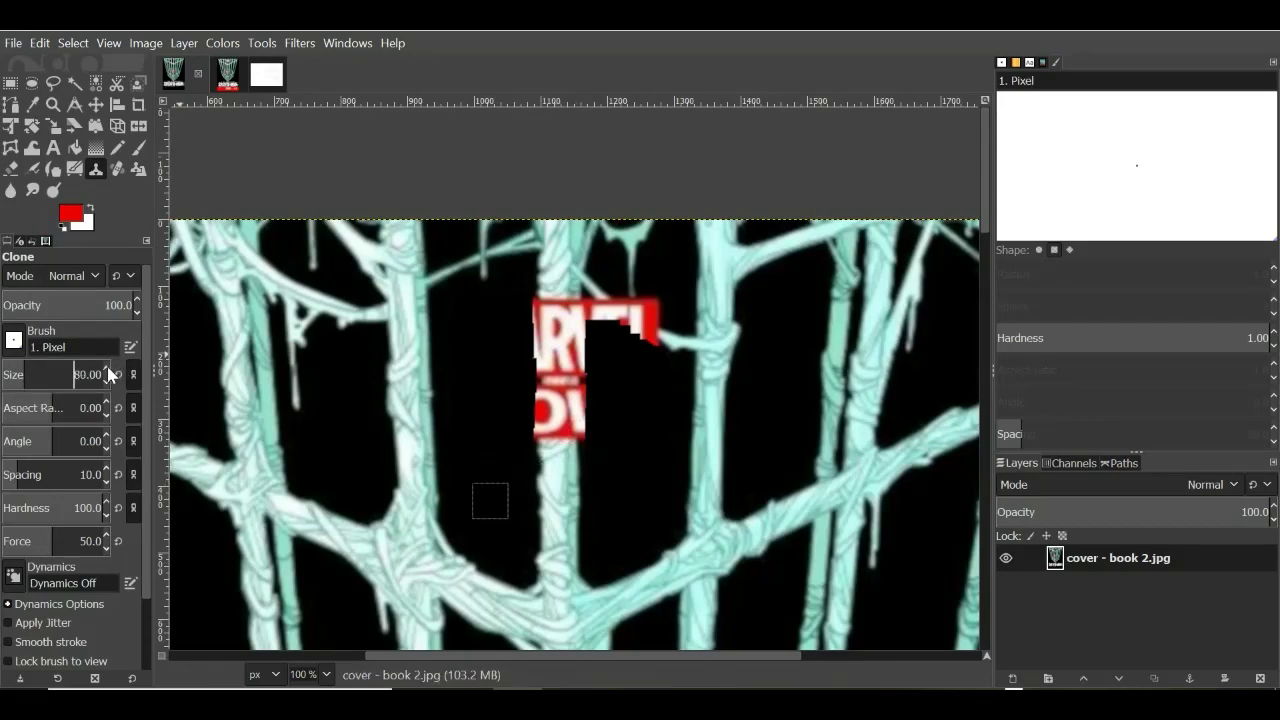
scroll(490, 500, up, 1)
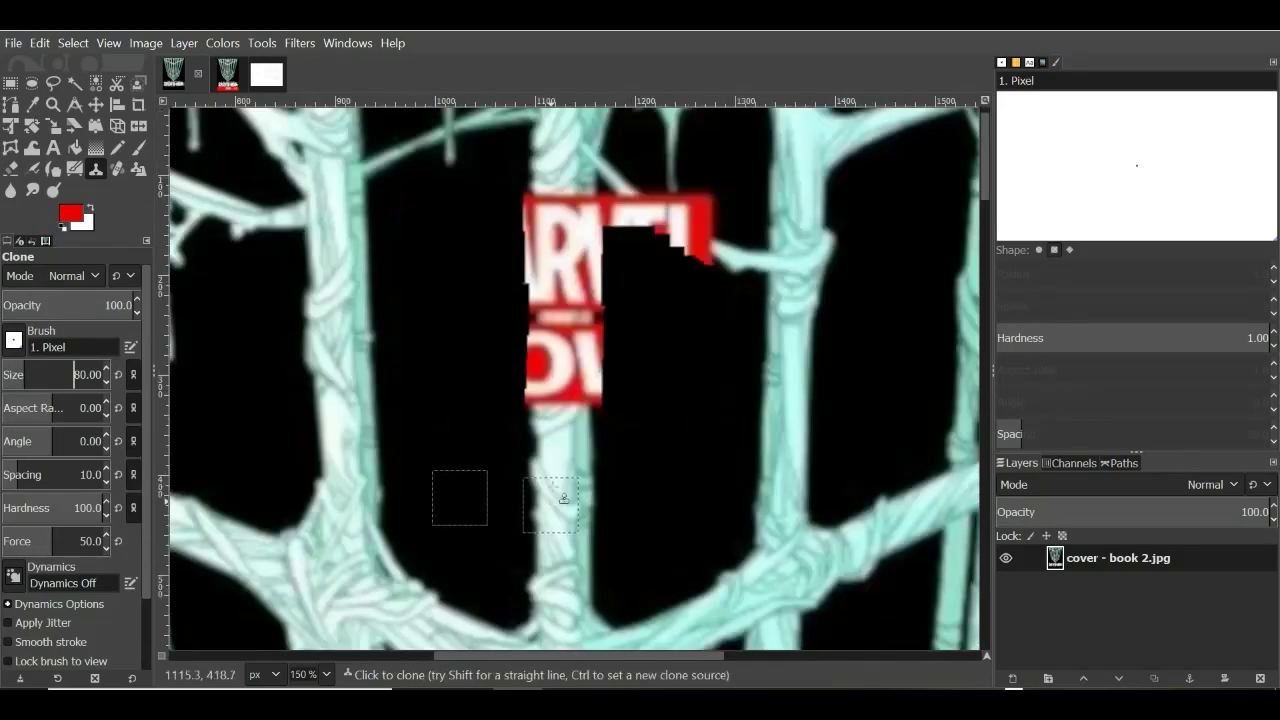
scroll(107, 374, up, 20)
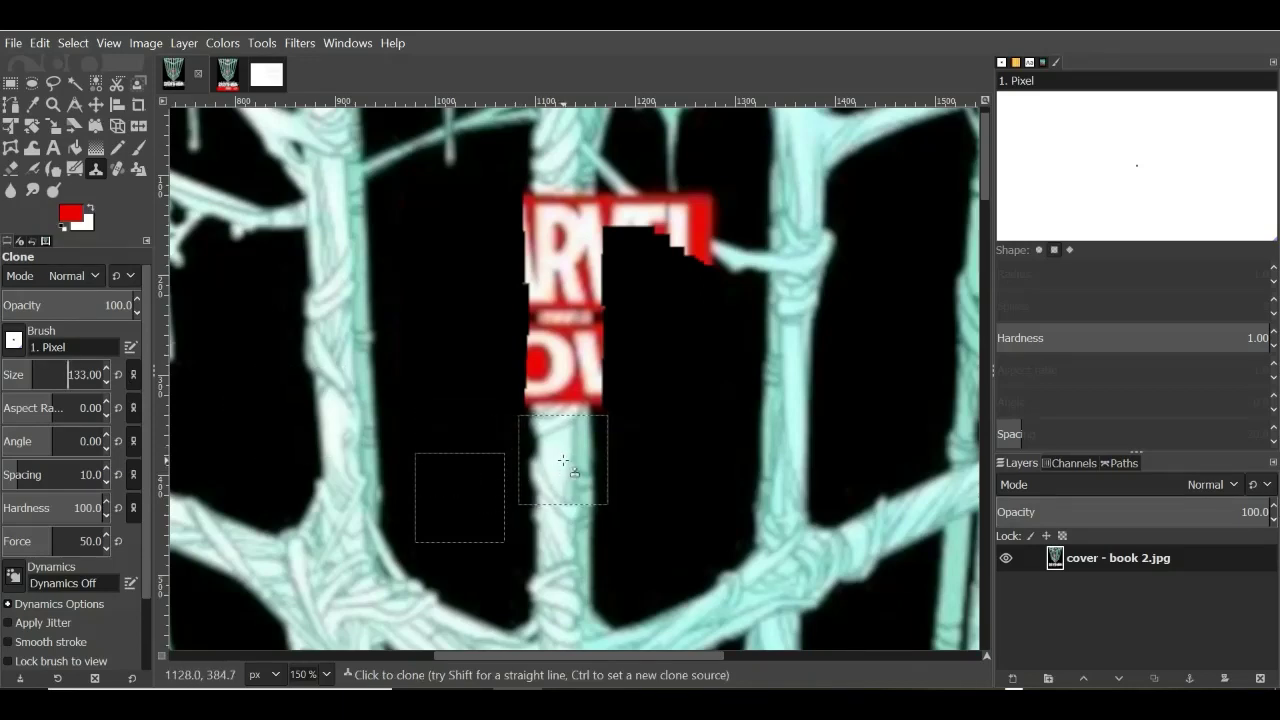
ctrl+click(563, 461)
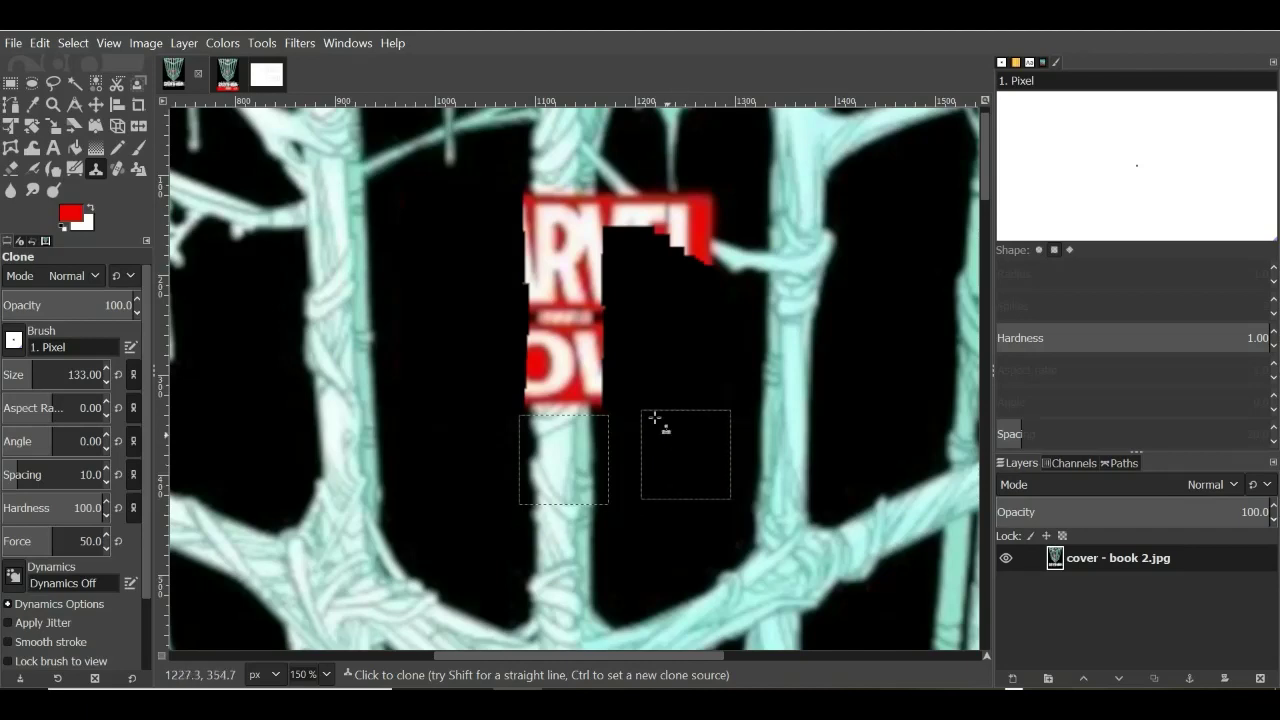
click(563, 369)
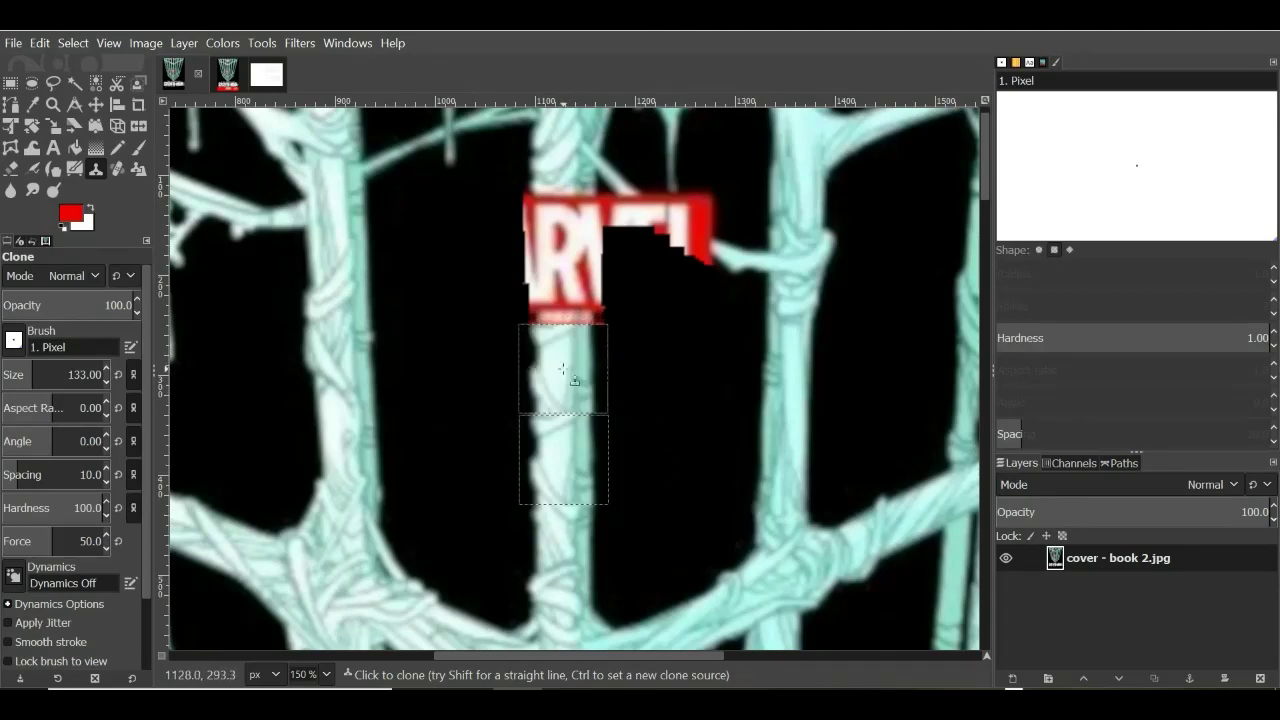
click(567, 286)
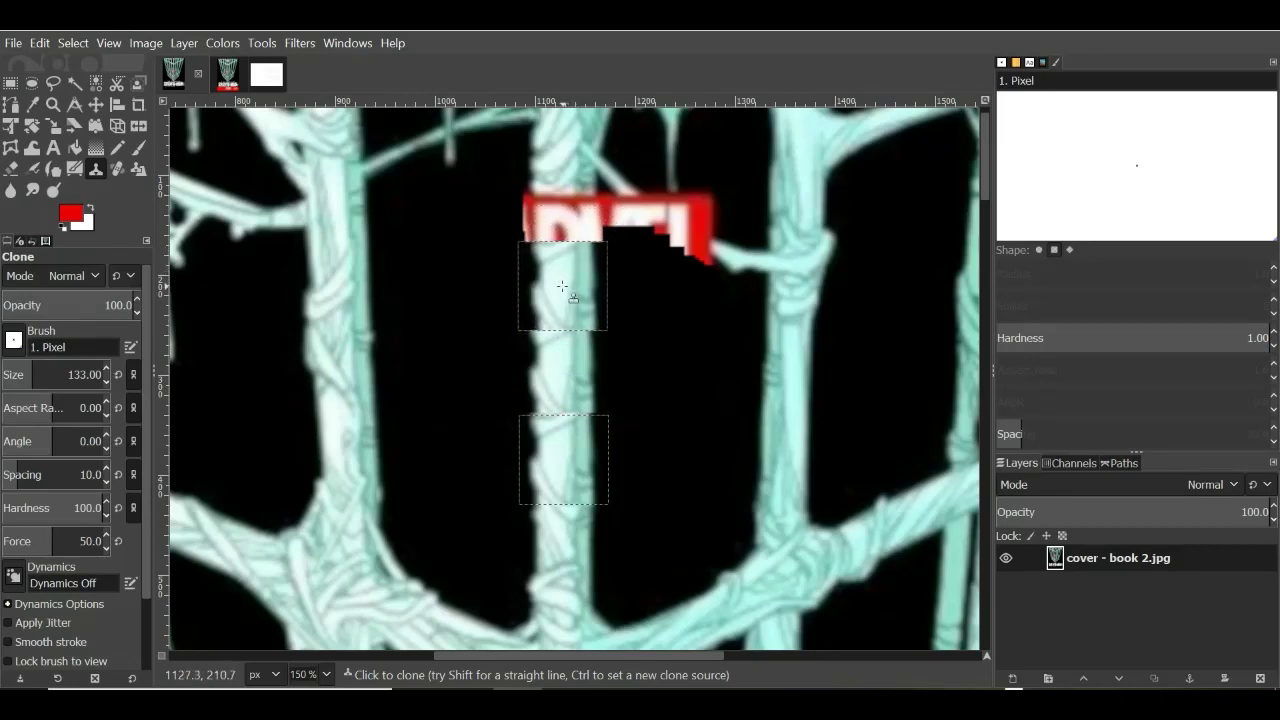
click(561, 286)
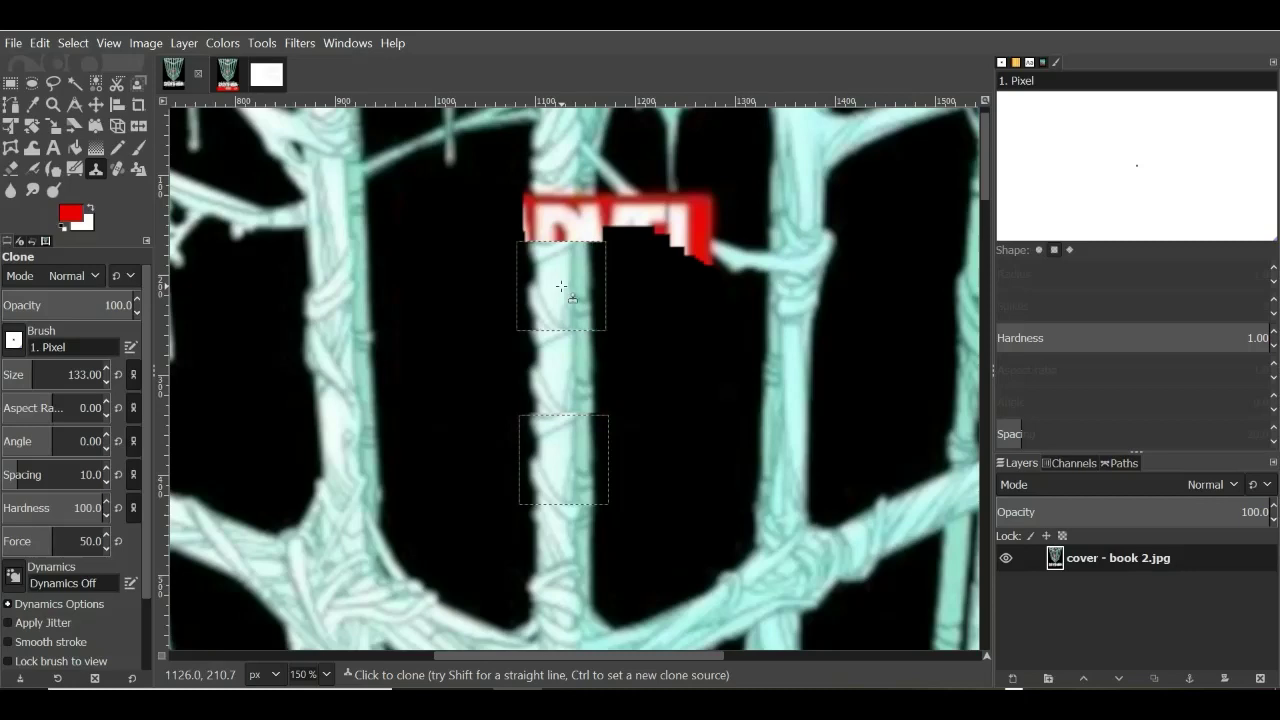
click(561, 228)
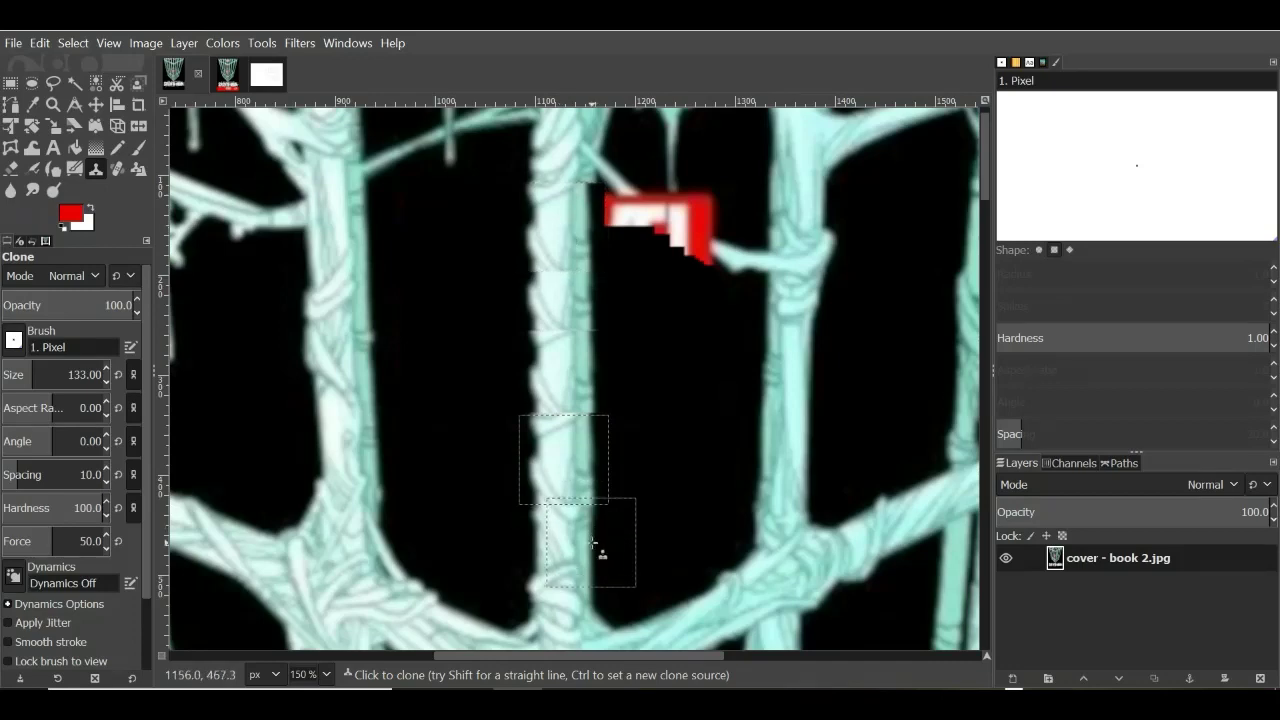
Step: Sample the black background beneath the logo's remaining corner and clone it over the last red and white fragment beside the central strand
ctrl+scroll(585, 540, down, 1)
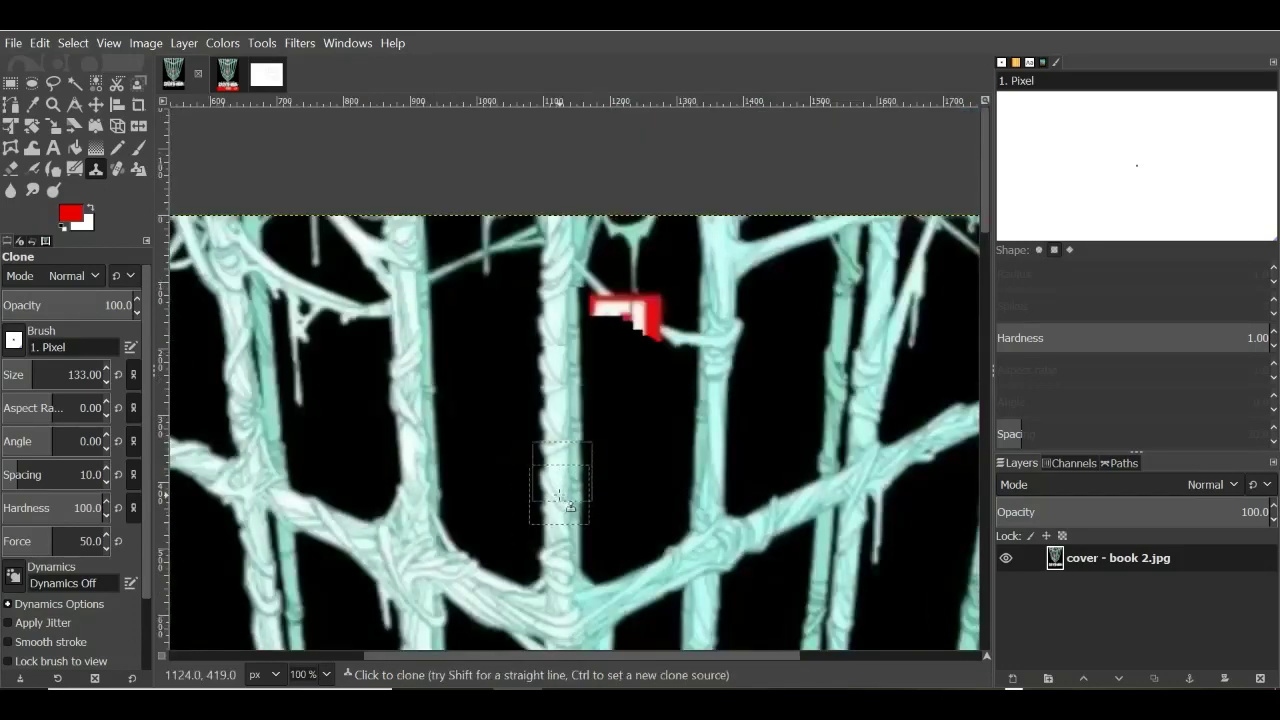
ctrl+scroll(560, 495, down, 1)
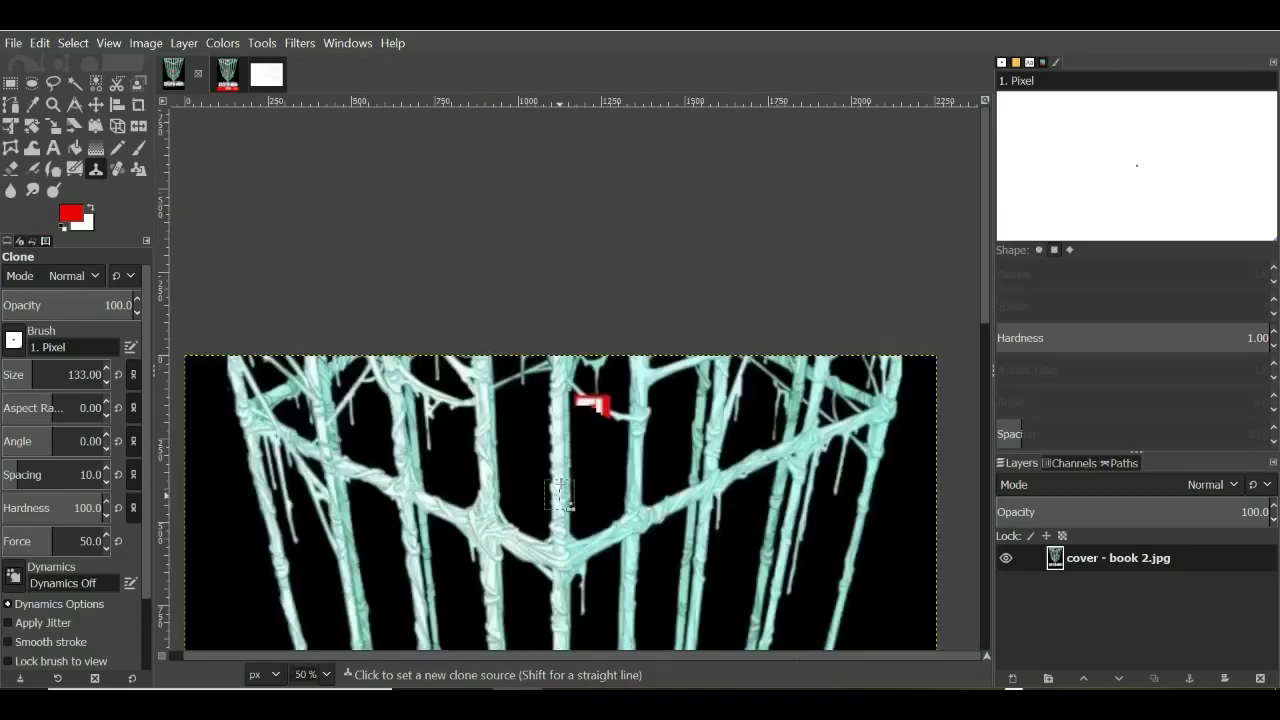
scroll(560, 495, down, 3)
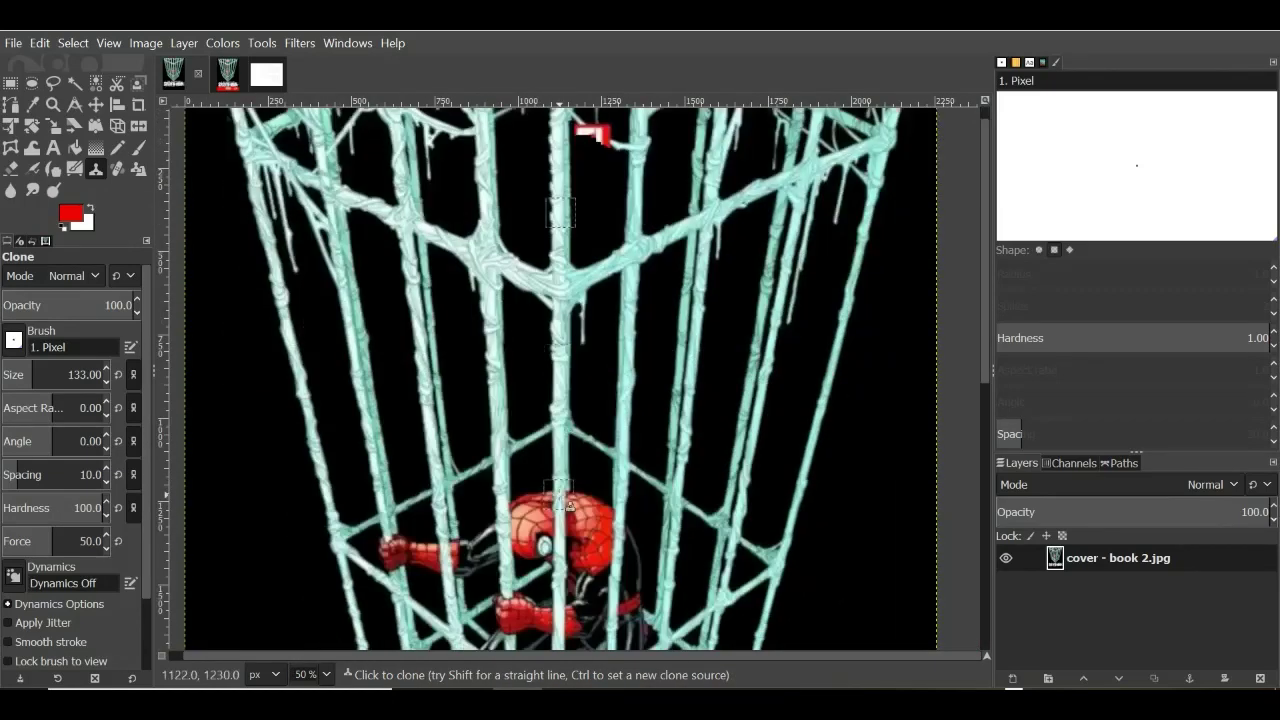
scroll(560, 495, up, 1)
ctrl+scroll(594, 176, up, 3)
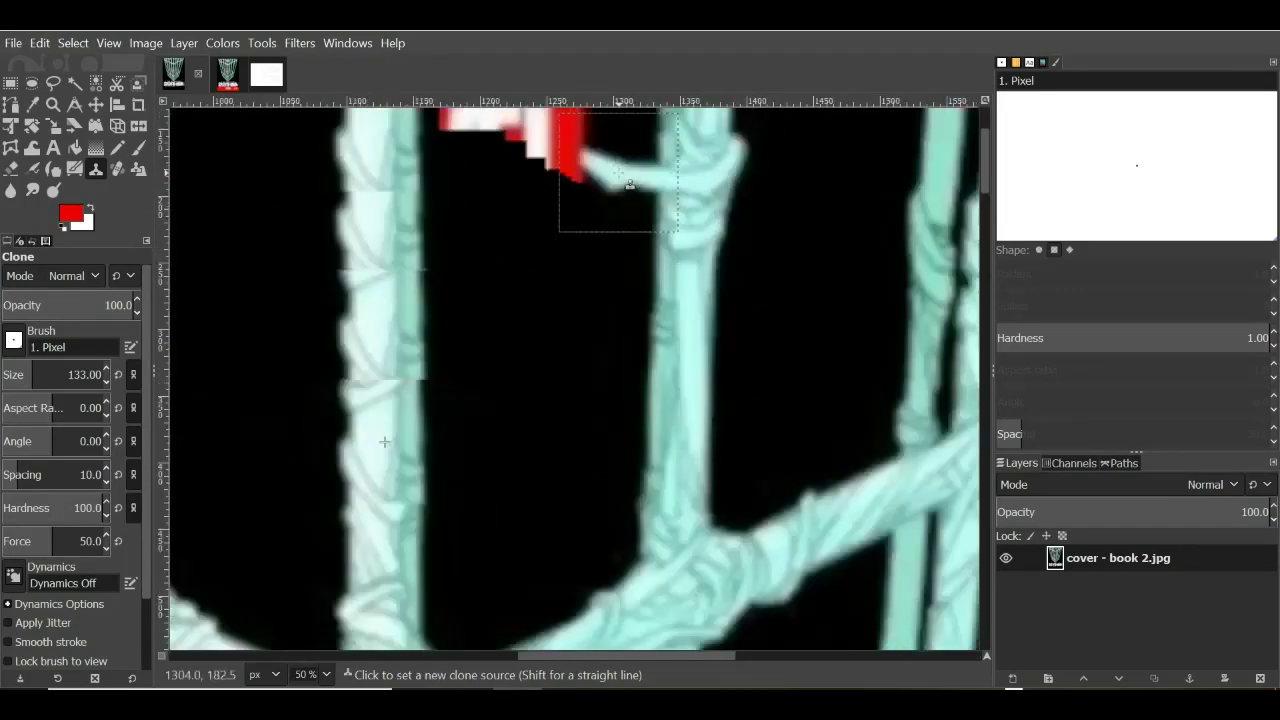
scroll(594, 176, up, 3)
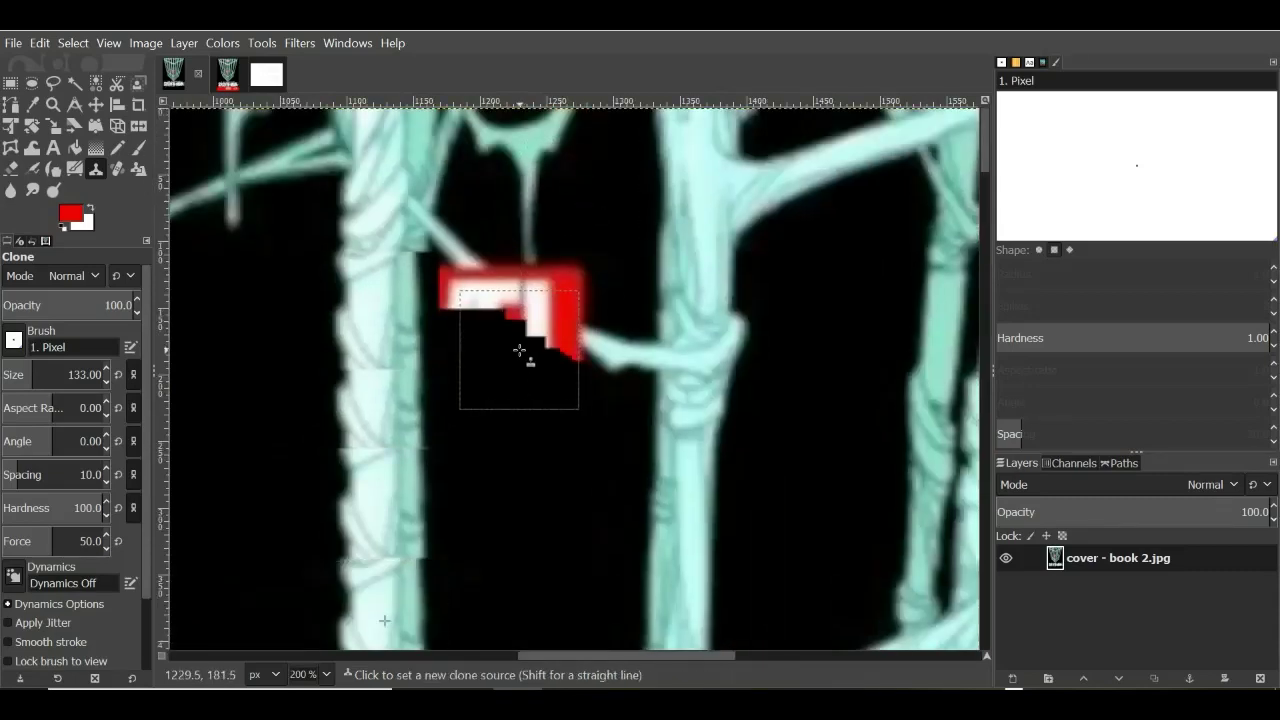
ctrl+scroll(519, 349, down, 2)
ctrl+scroll(519, 349, down, 2)
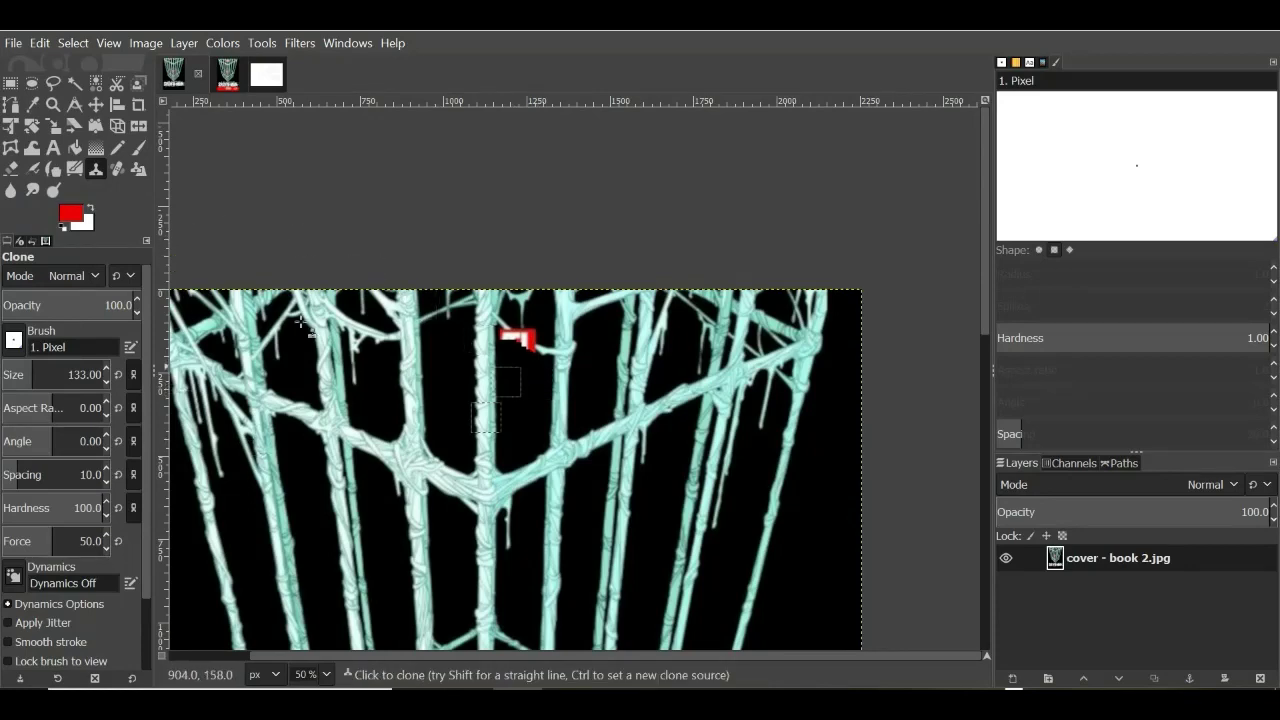
key(ctrl)
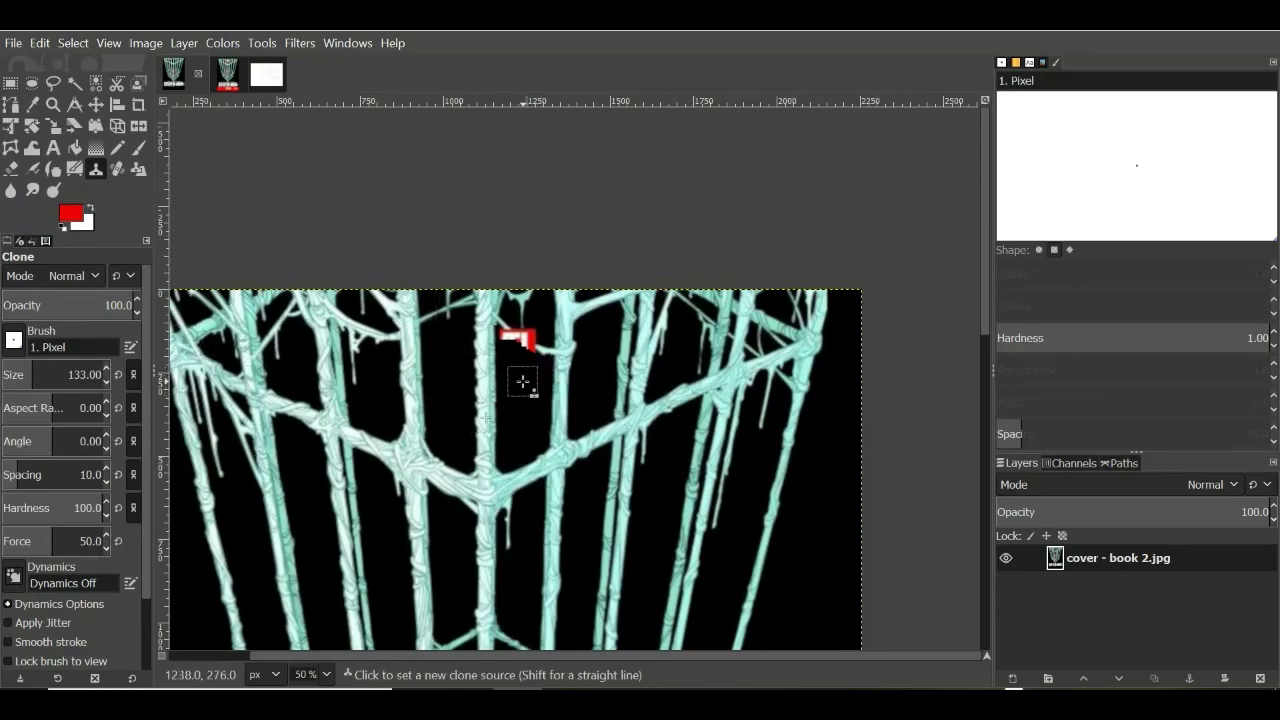
ctrl+click(522, 381)
scroll(525, 370, up, 3)
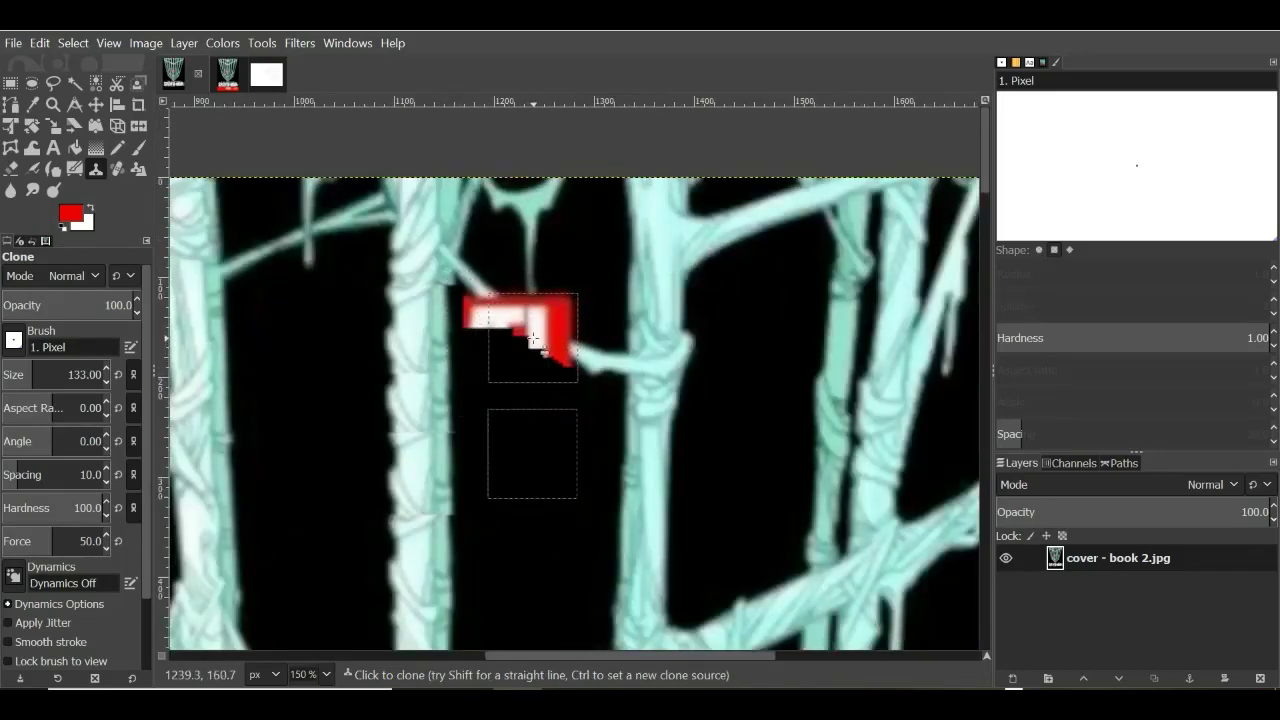
mouse_move(533, 340)
mouse_down()
mouse_move(583, 354)
mouse_move(562, 333)
mouse_move(505, 321)
mouse_move(500, 303)
mouse_move(521, 359)
mouse_up()
scroll(532, 390, down, 5)
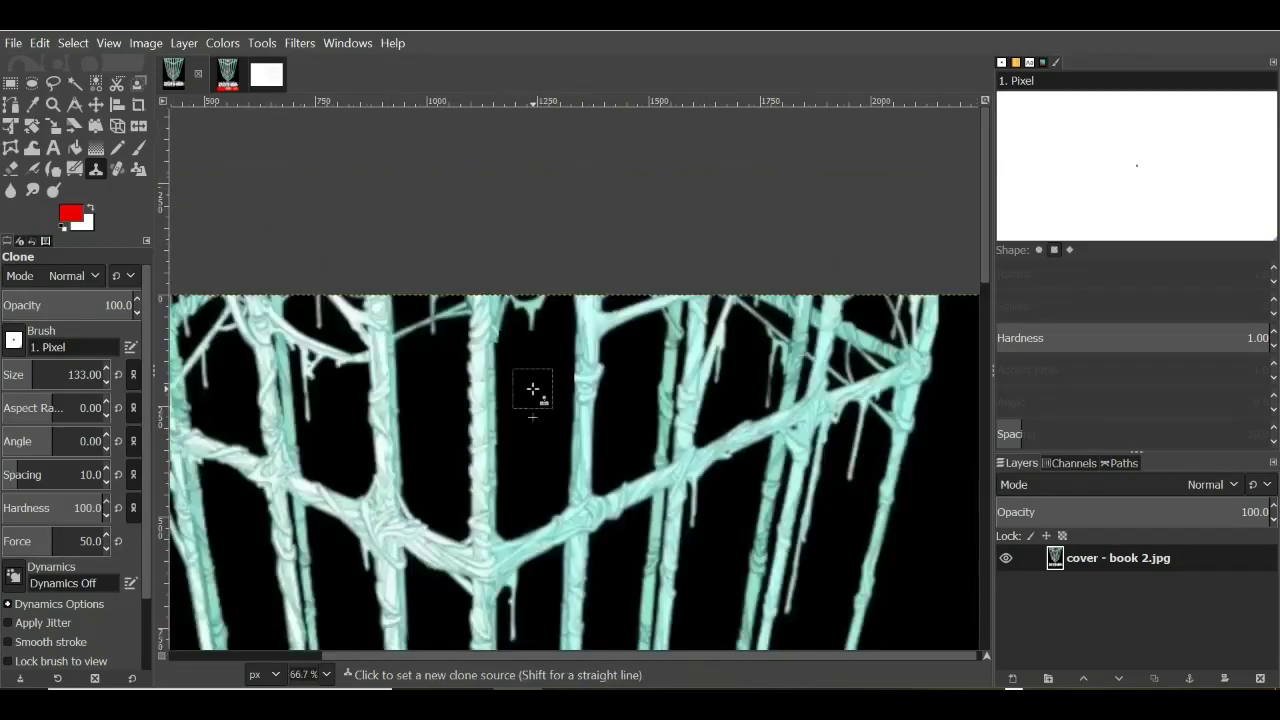
scroll(533, 389, down, 5)
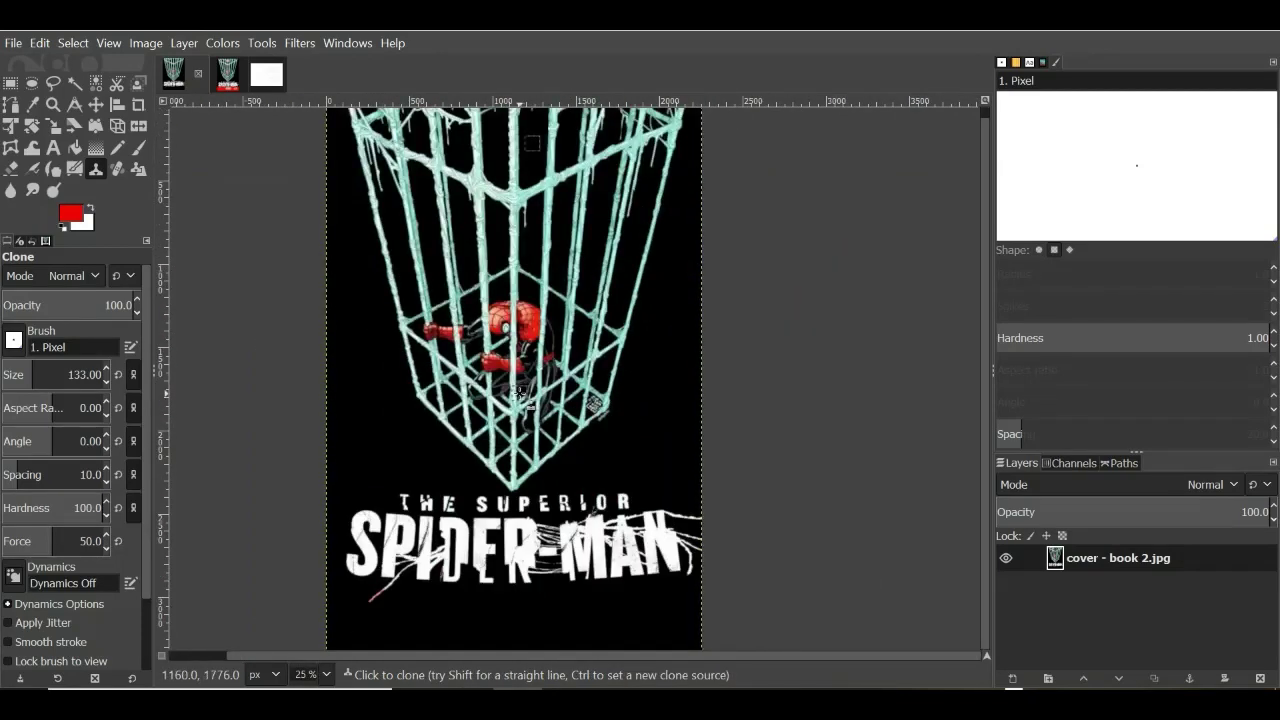
scroll(520, 395, down, 1)
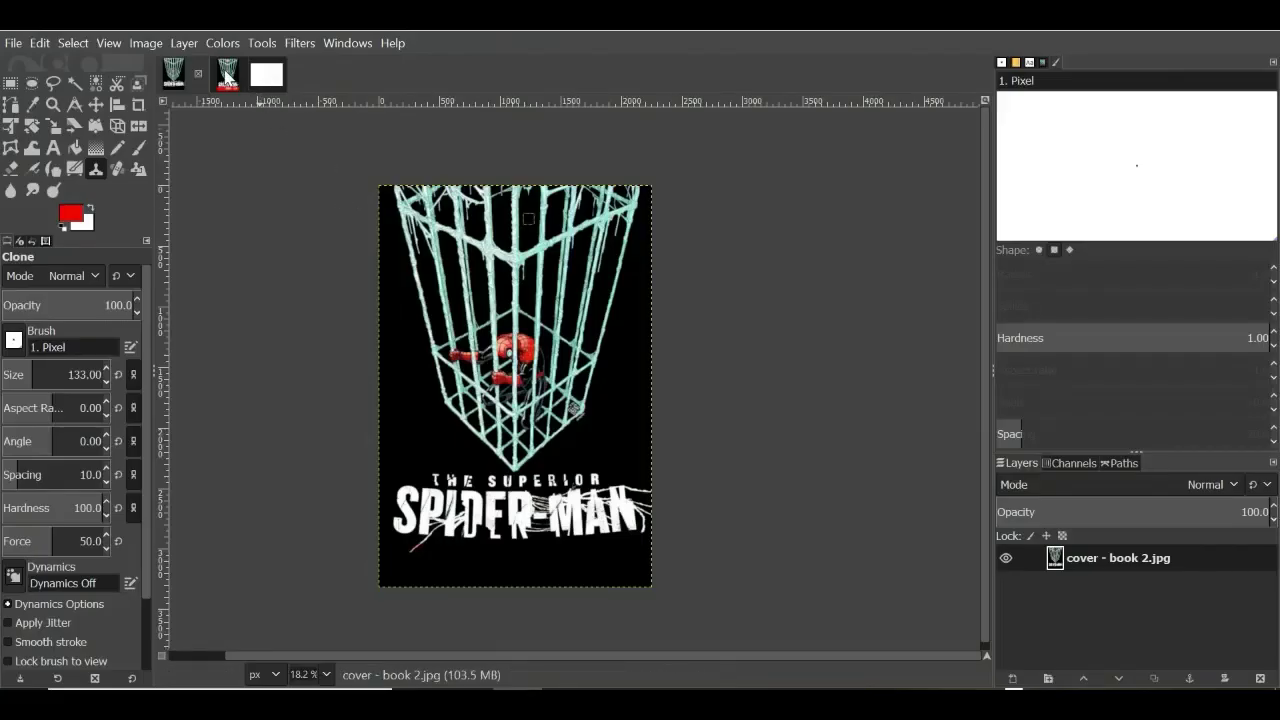
Step: Switch to cover - book 2b.jpg and draw a rectangular selection about 863 × 720 px around the artwork above the title
click(227, 74)
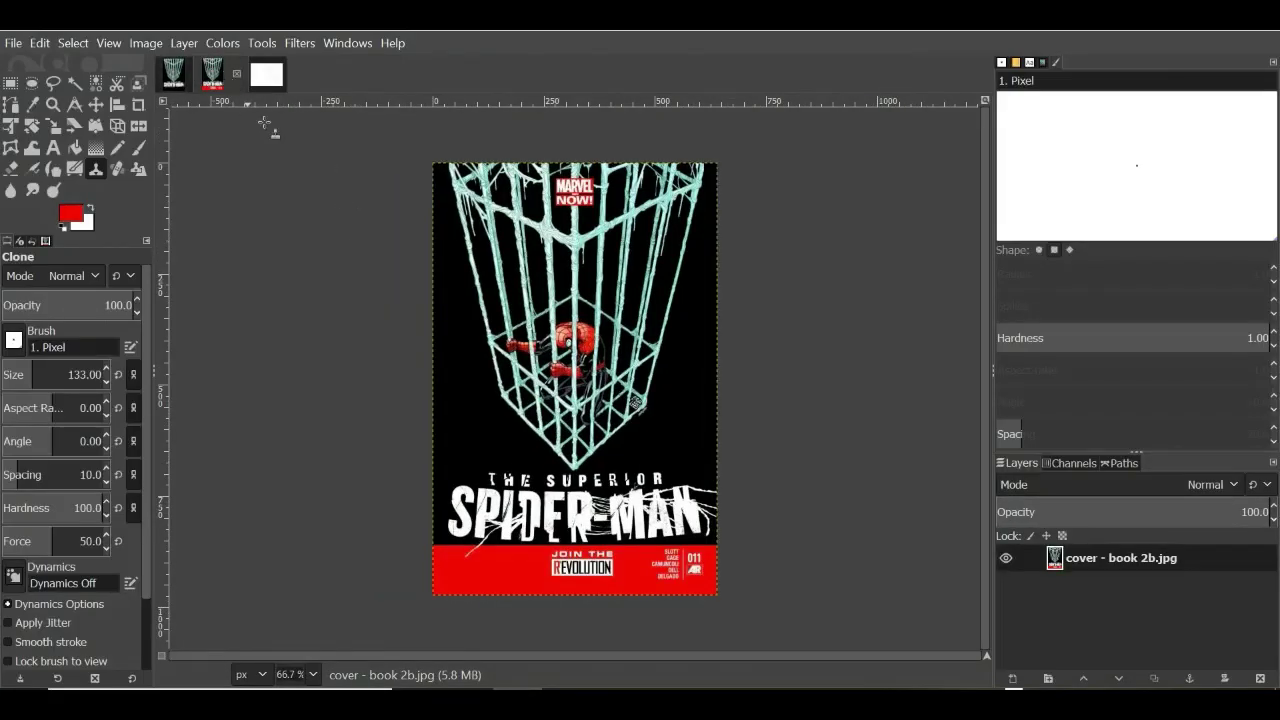
click(263, 42)
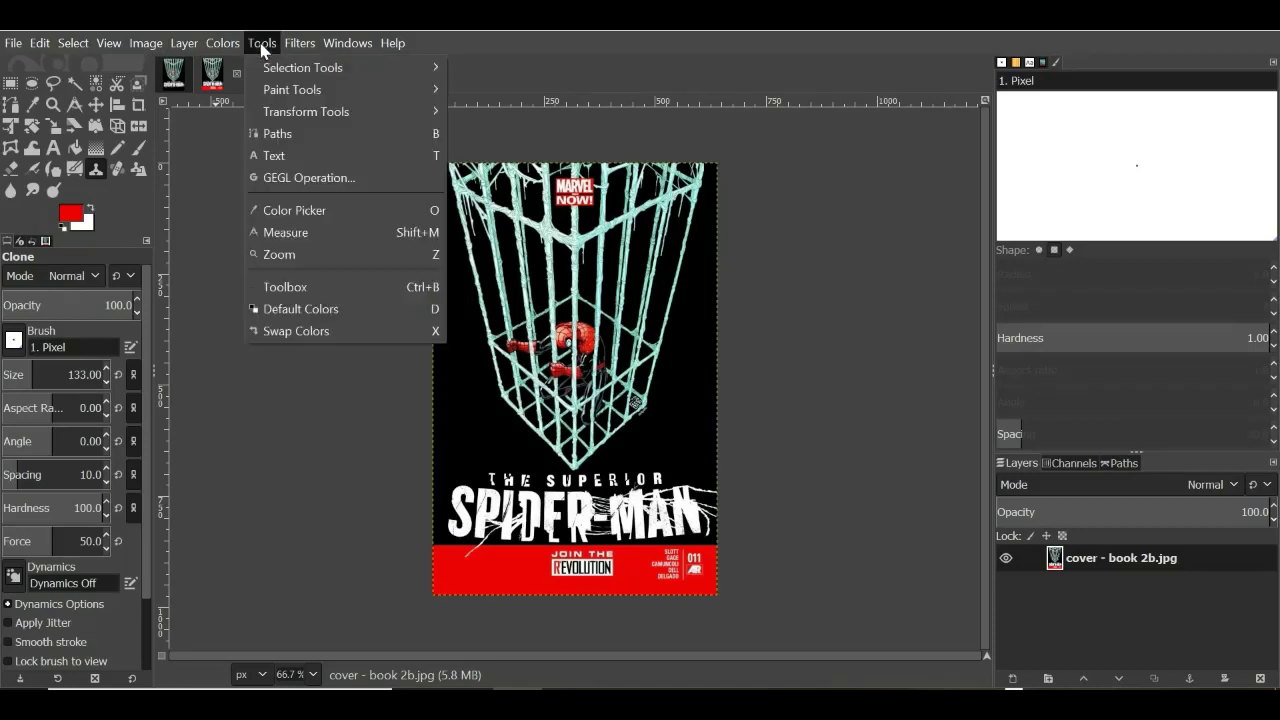
mouse_move(272, 70)
click(470, 68)
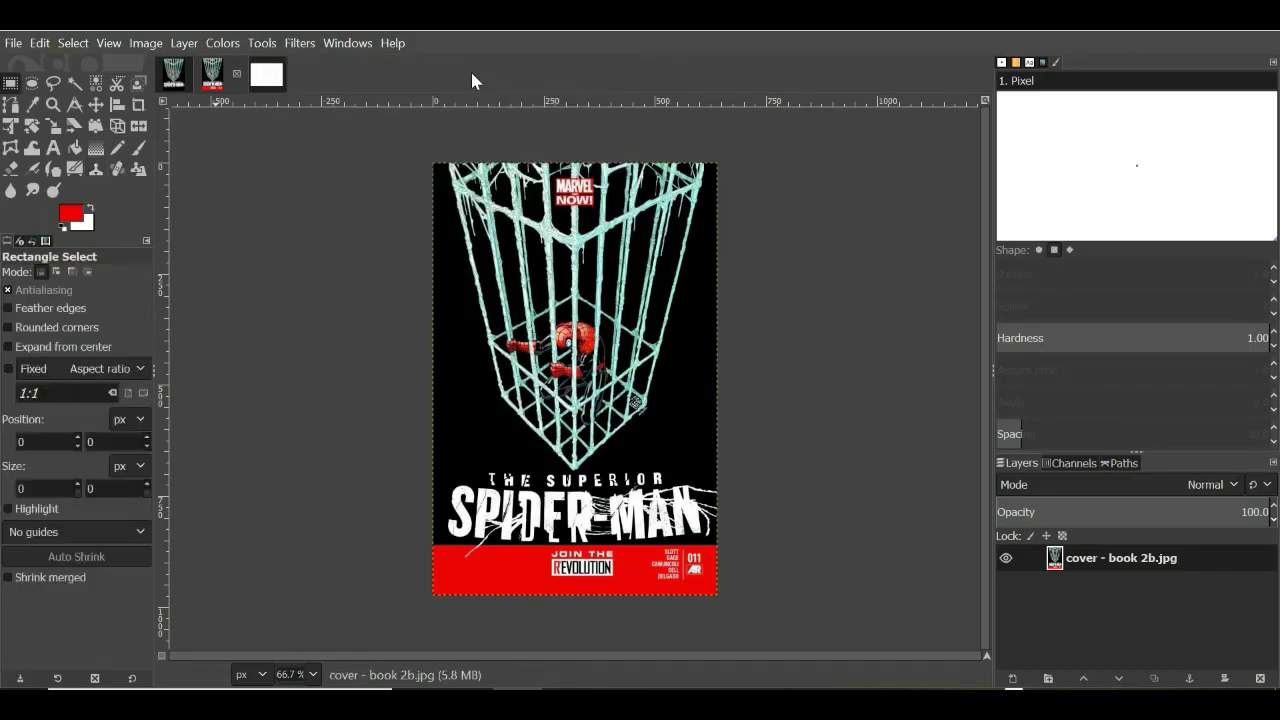
drag(403, 150, 783, 466)
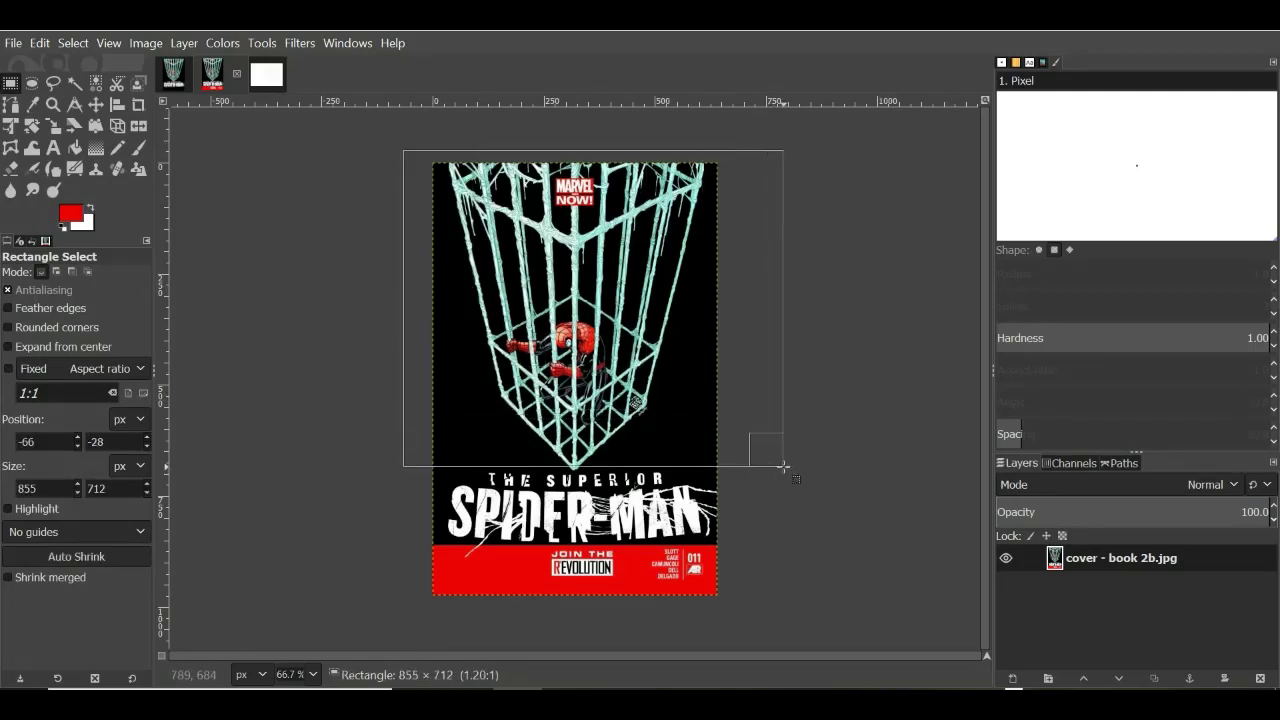
drag(783, 466, 786, 469)
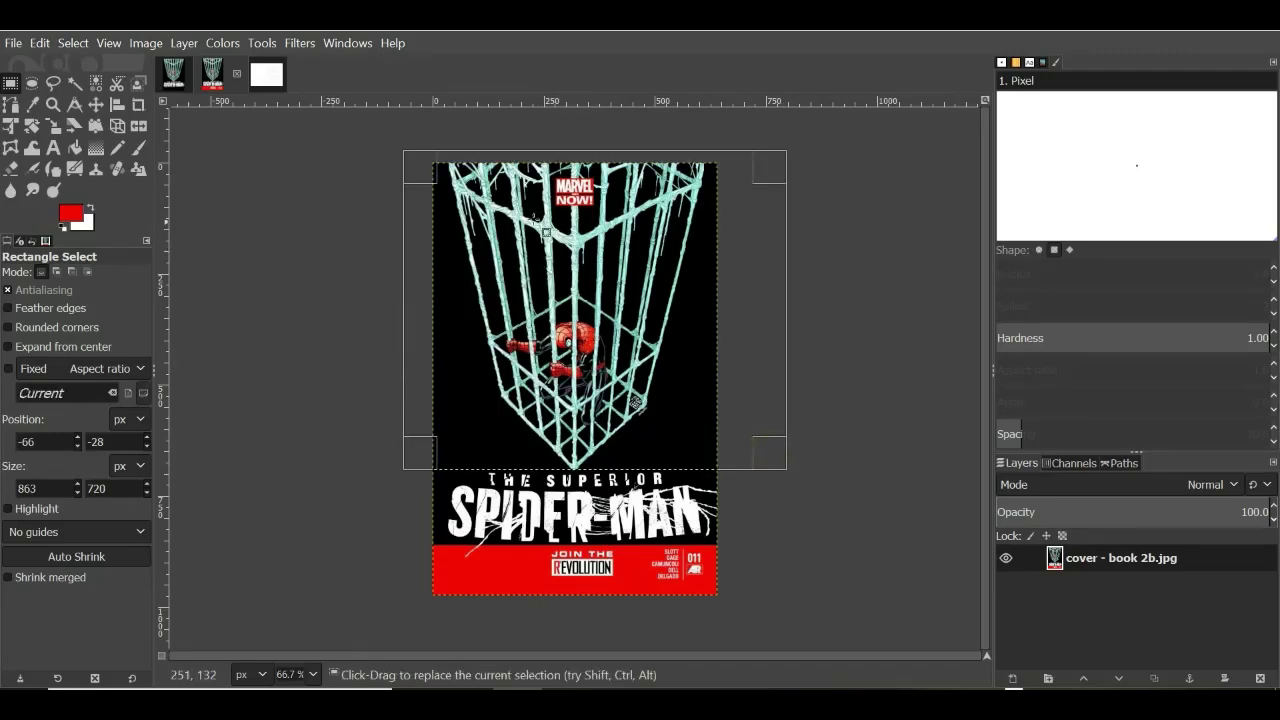
Step: Adjust the rectangular selection to about 689 × 728 px around the web cage artwork and crop the image to it
click(263, 42)
mouse_move(277, 78)
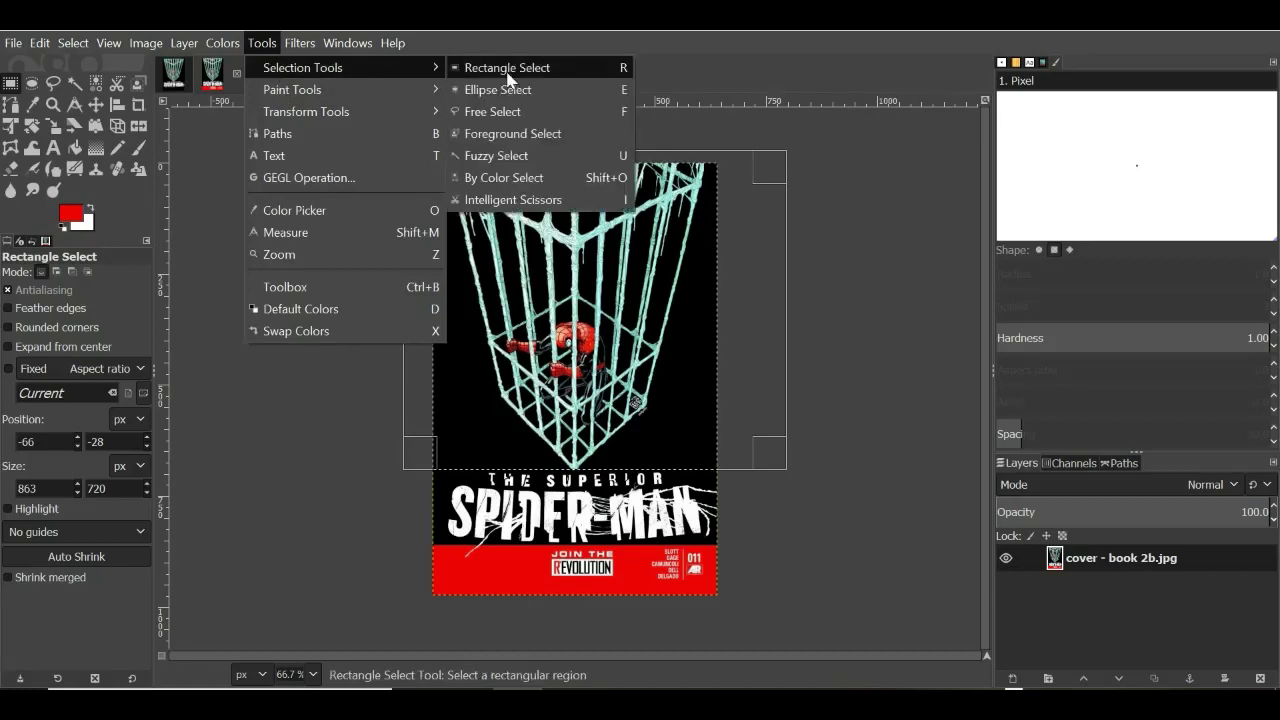
click(841, 233)
drag(774, 374, 717, 378)
drag(436, 333, 454, 333)
drag(587, 464, 597, 466)
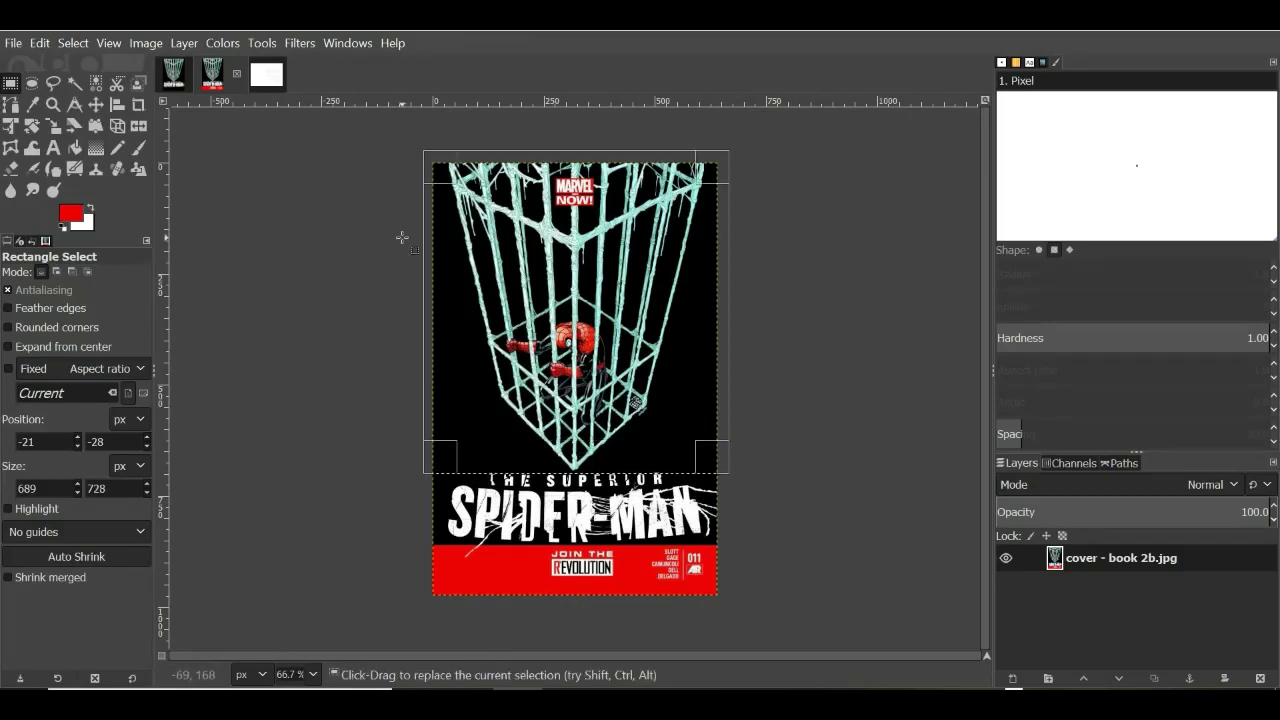
click(141, 43)
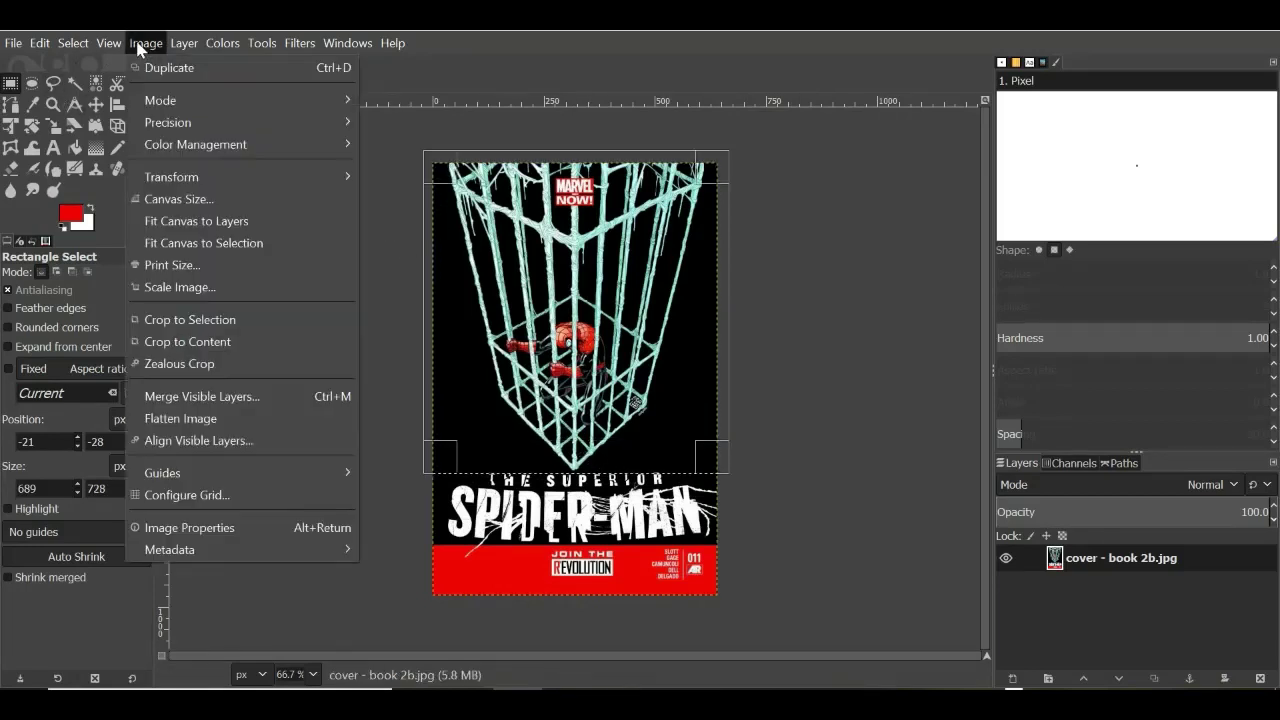
click(195, 330)
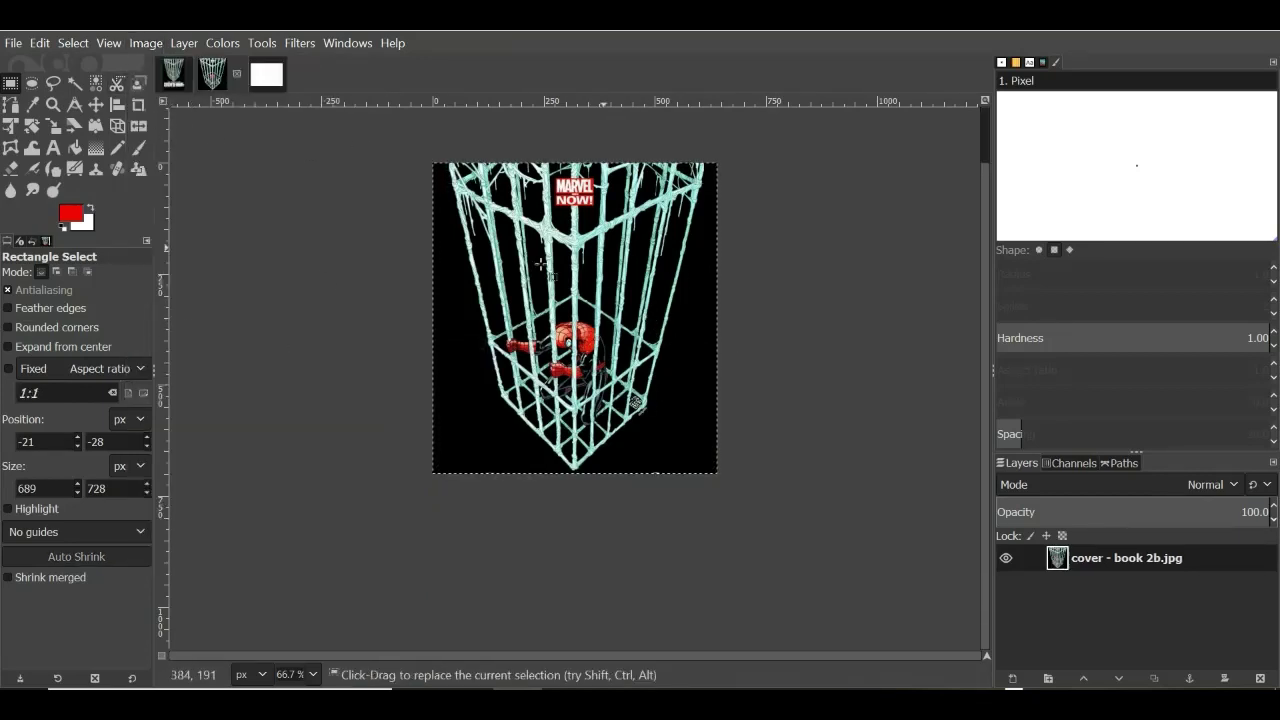
click(73, 43)
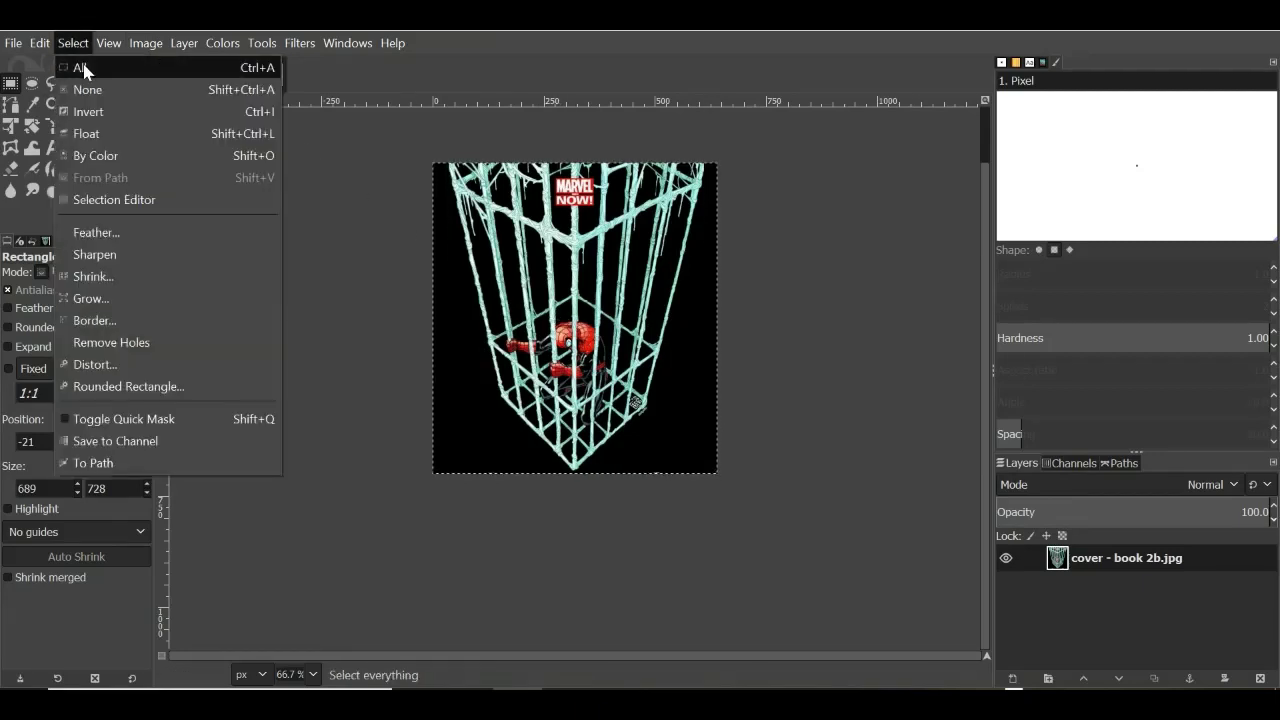
click(83, 64)
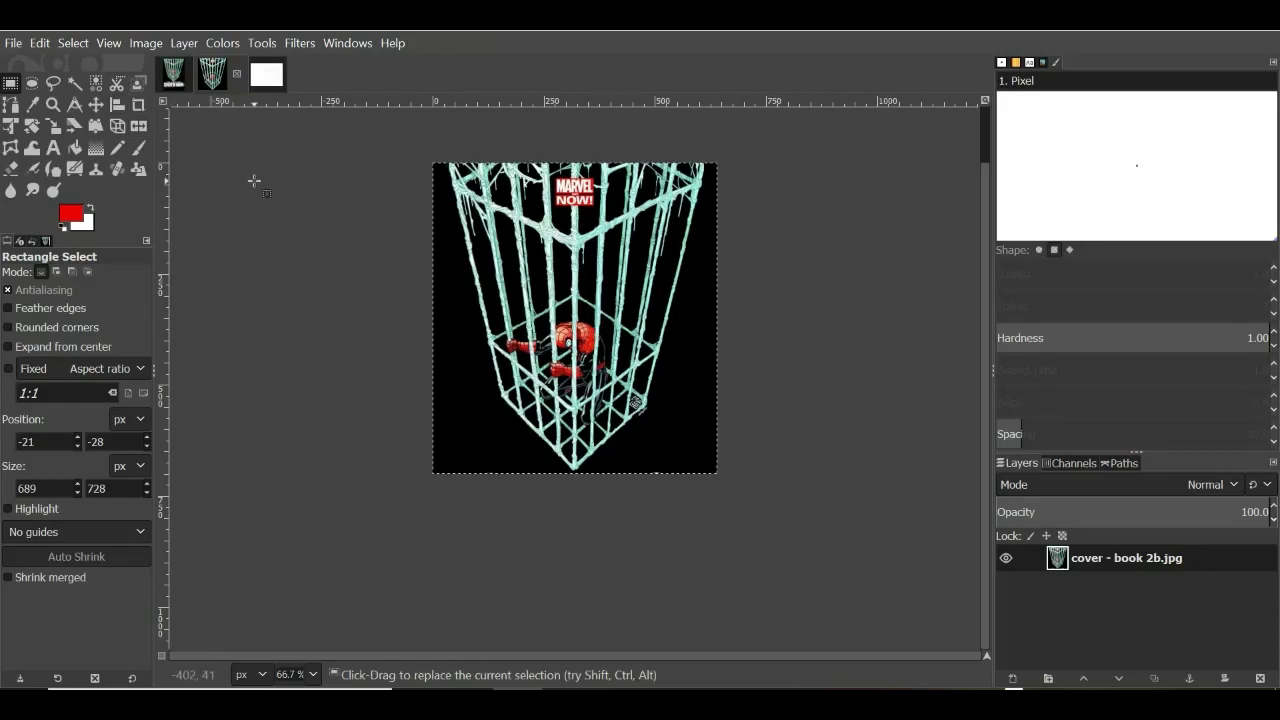
click(172, 86)
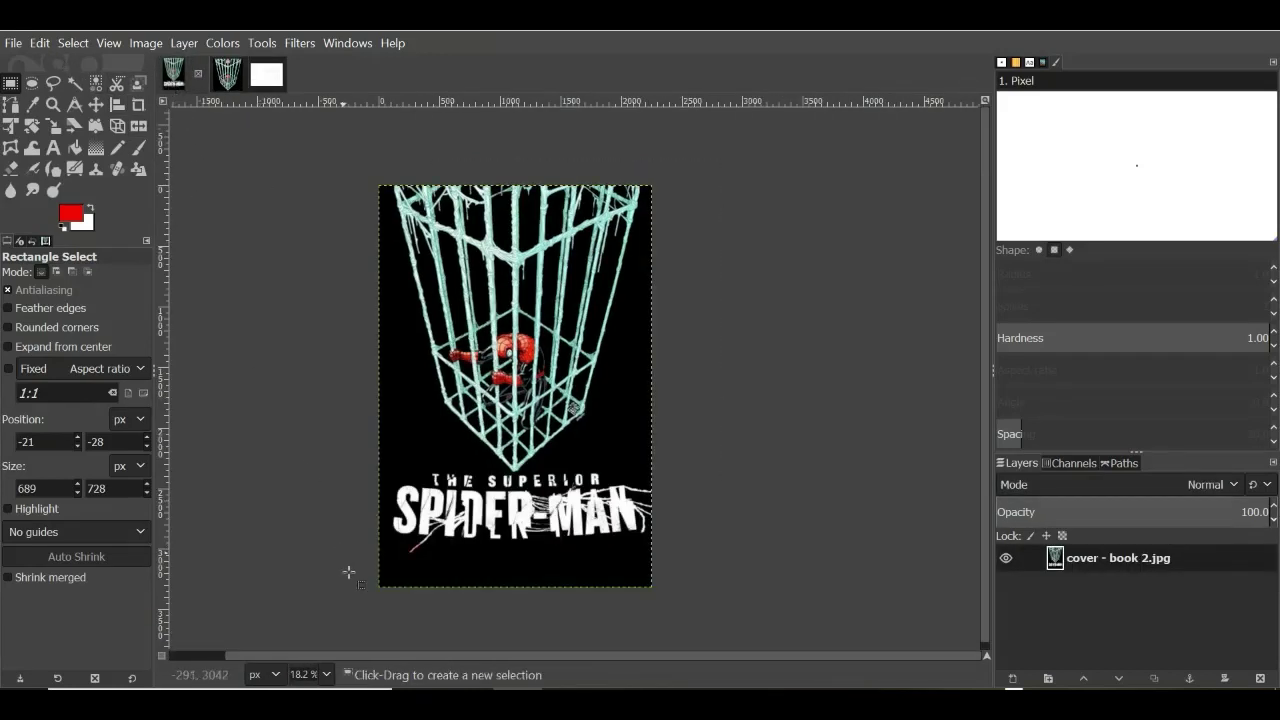
drag(363, 655, 295, 652)
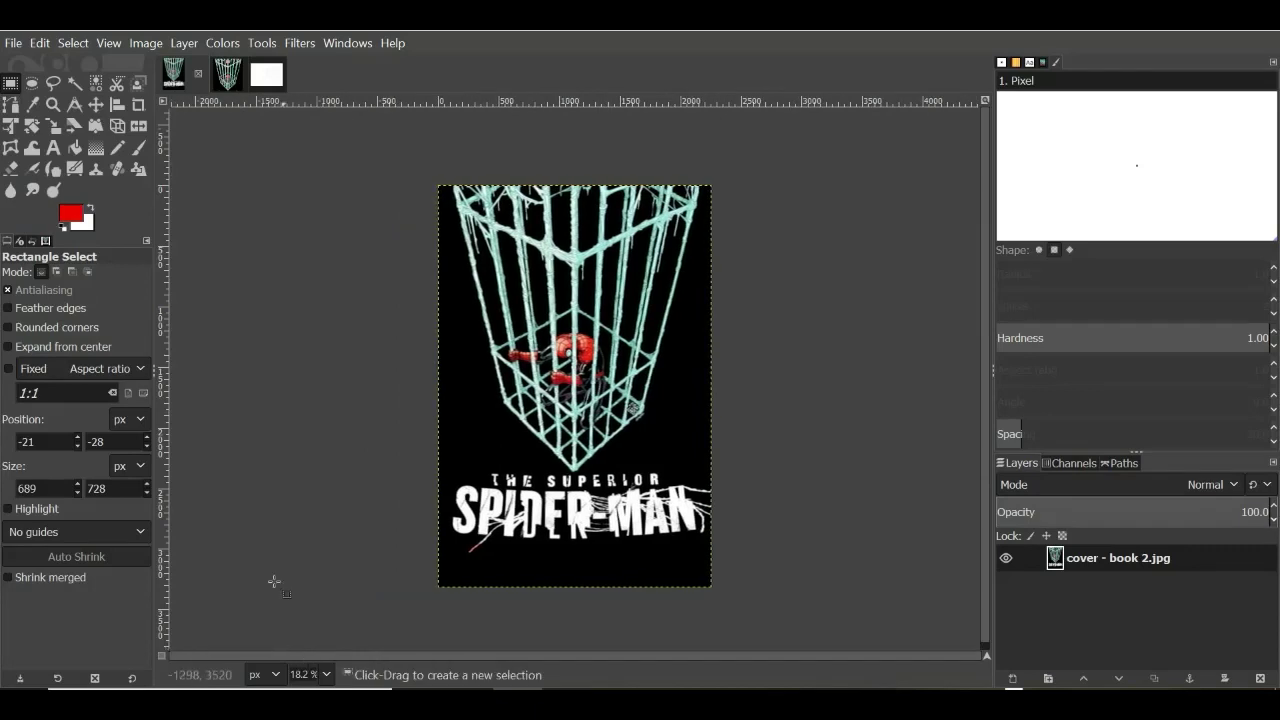
click(44, 42)
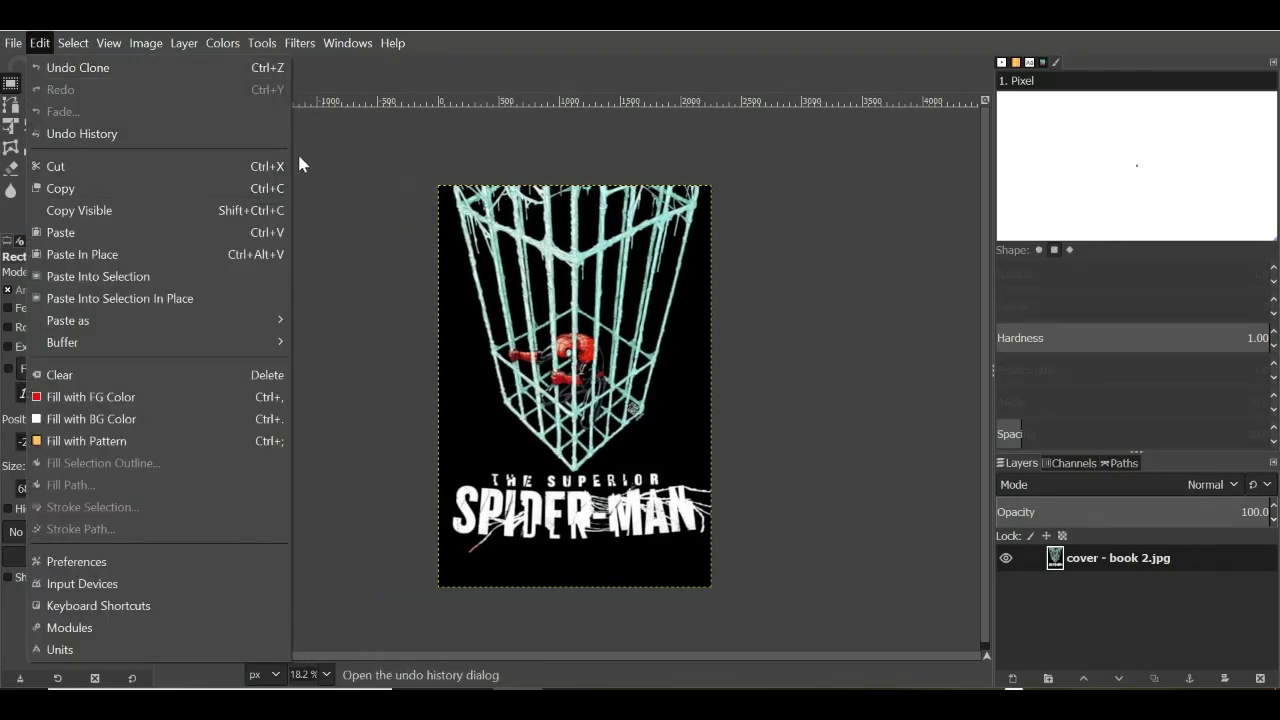
key(Escape)
Step: Switch to cover - book 2b.jpg, select the entire cropped artwork and copy it
click(227, 75)
click(77, 43)
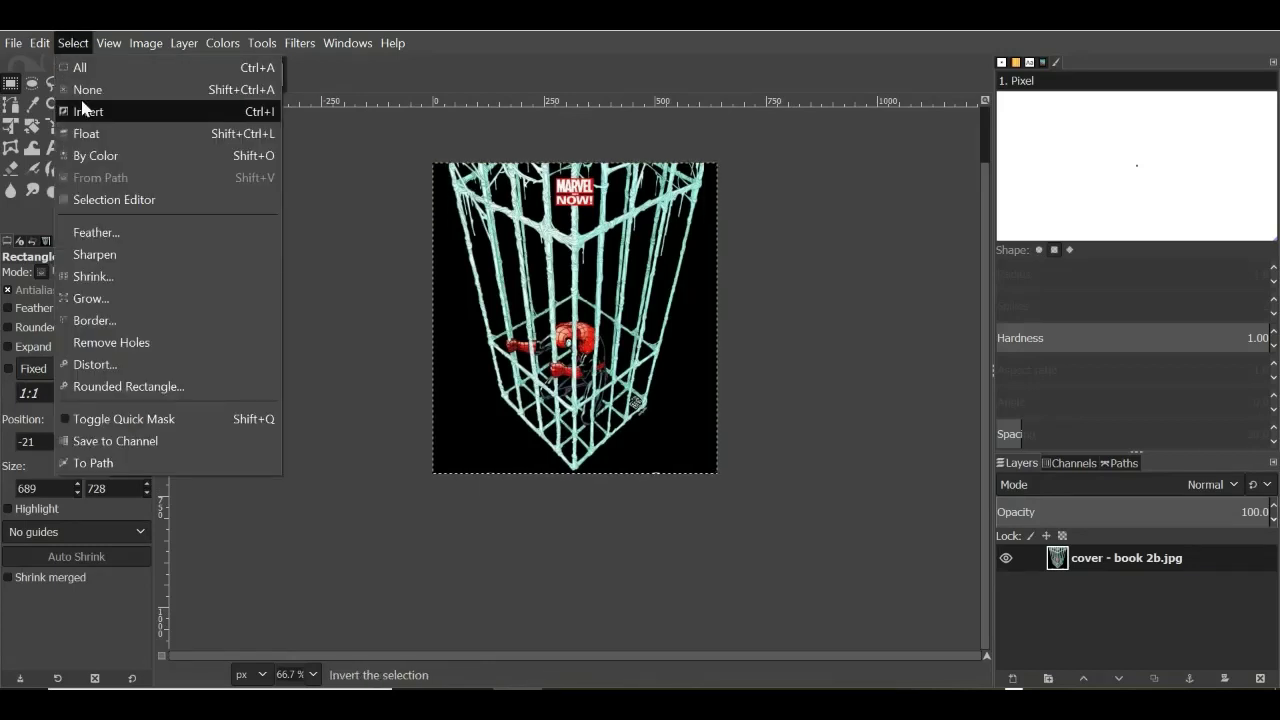
click(81, 67)
click(40, 43)
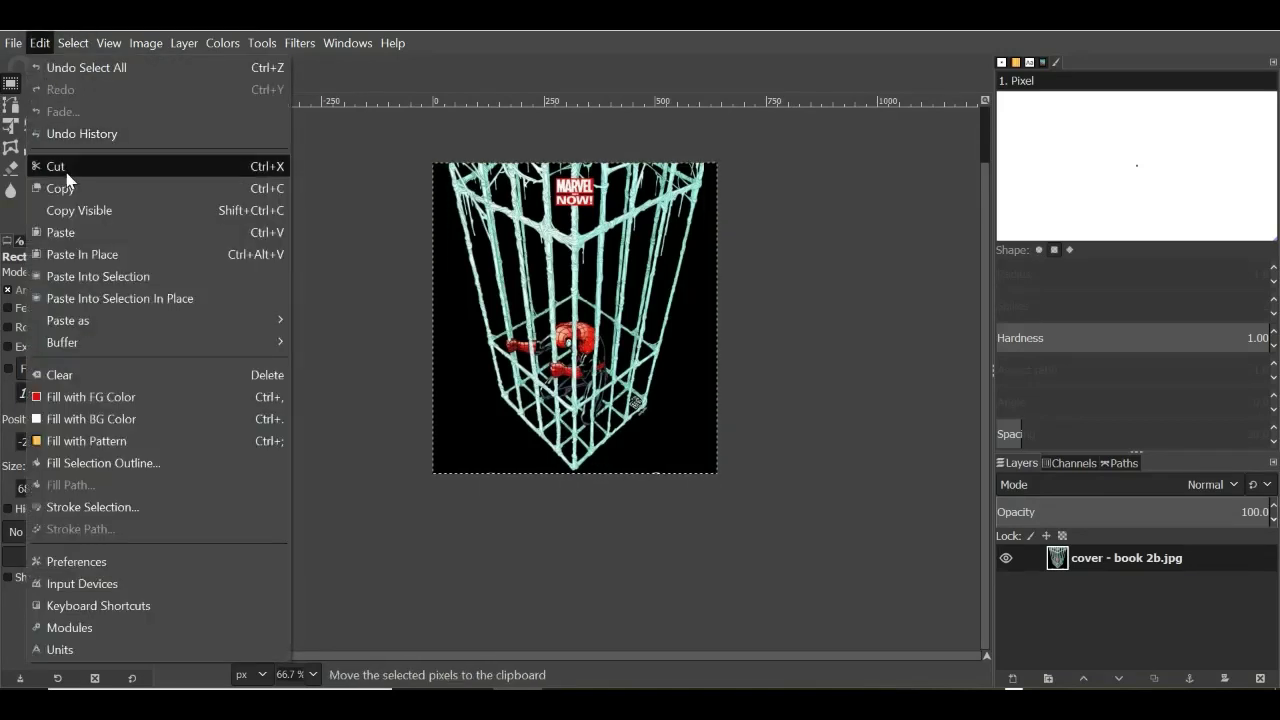
click(62, 188)
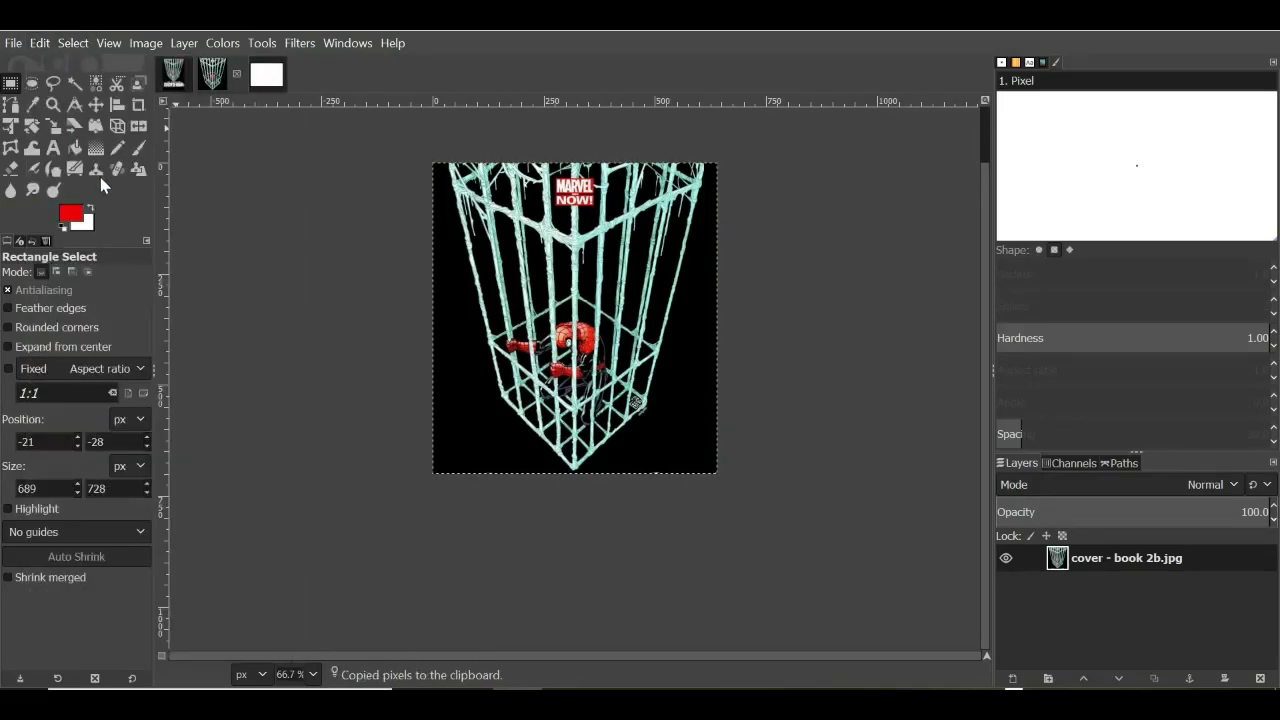
Step: Try pasting the copied artwork into cover - book 2.jpg and undo the paste
click(171, 82)
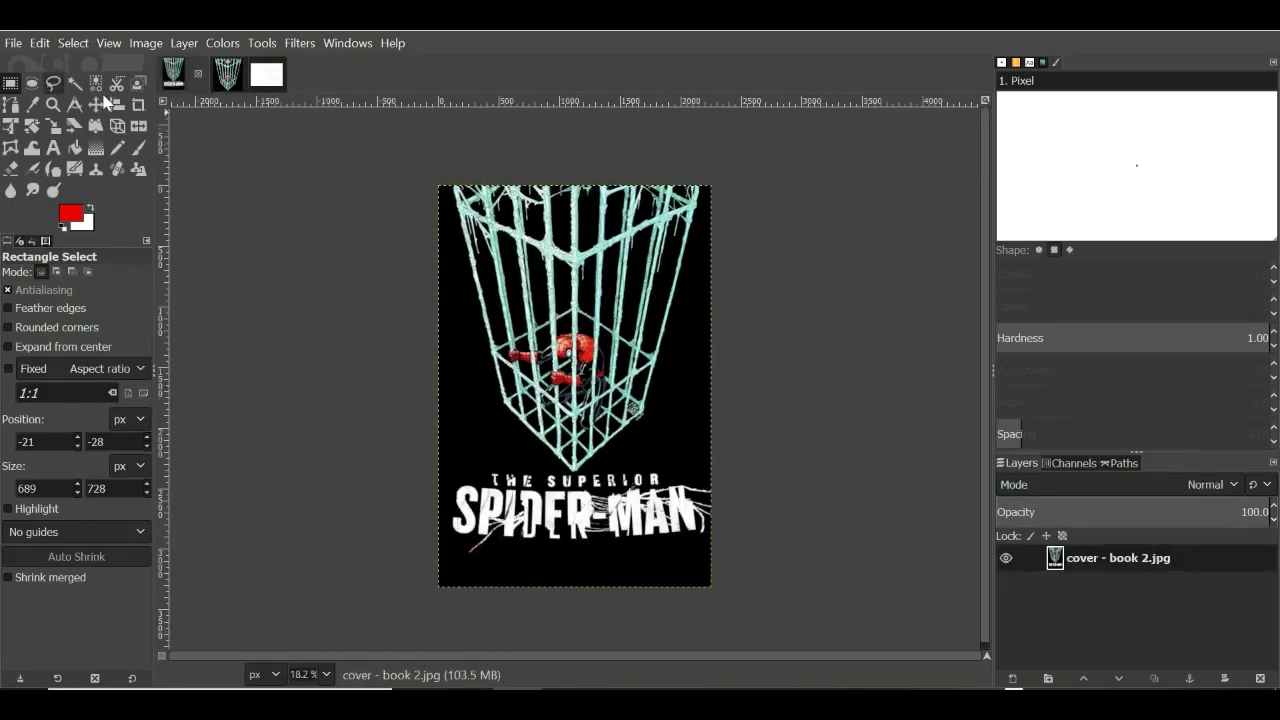
click(40, 43)
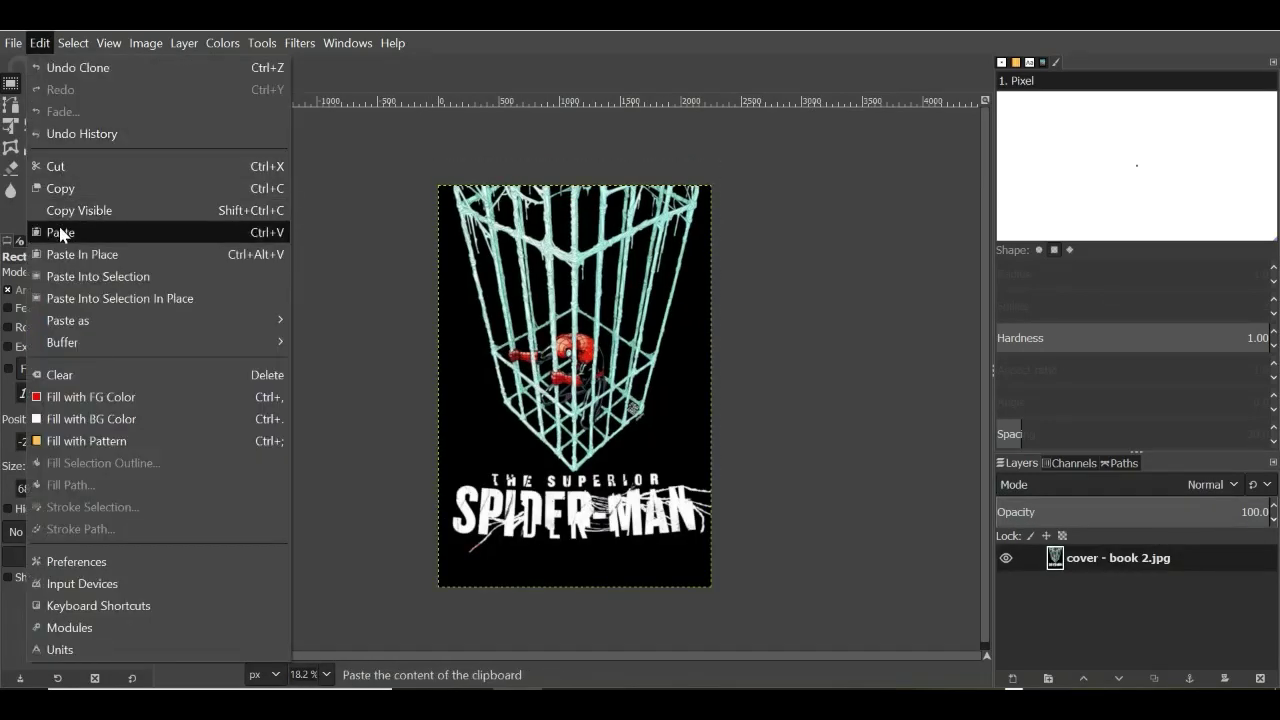
click(386, 232)
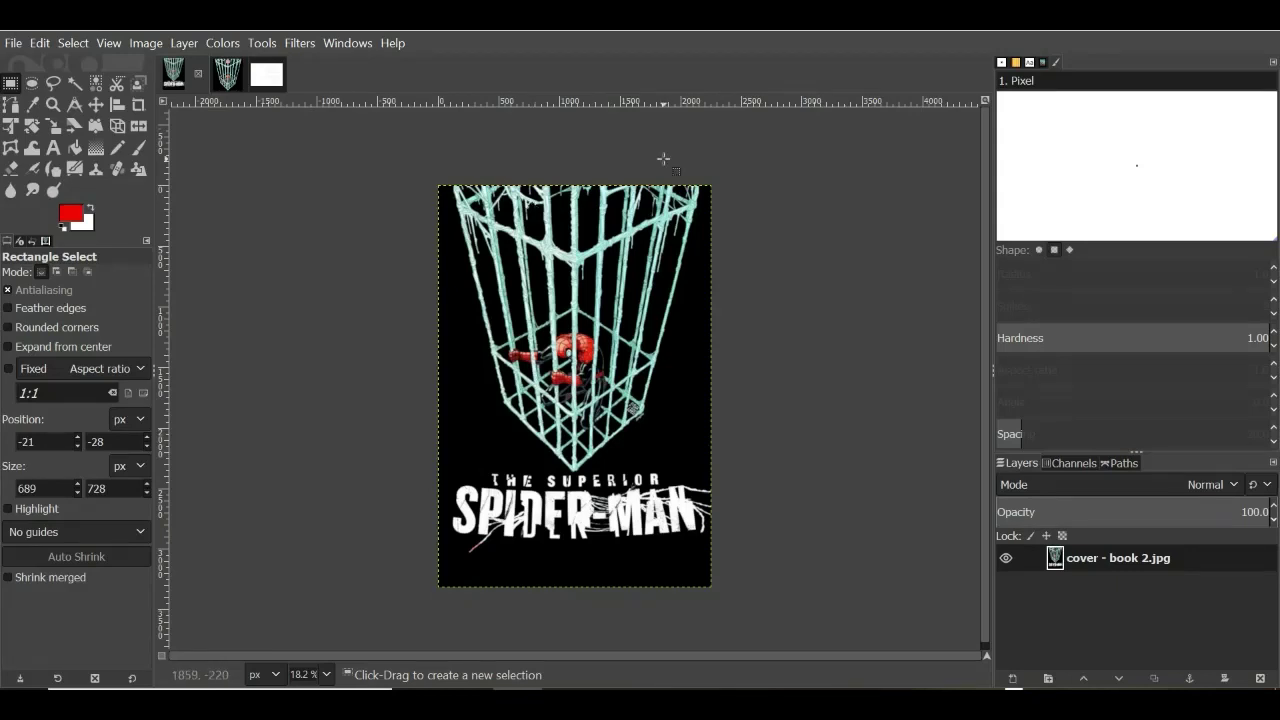
click(226, 77)
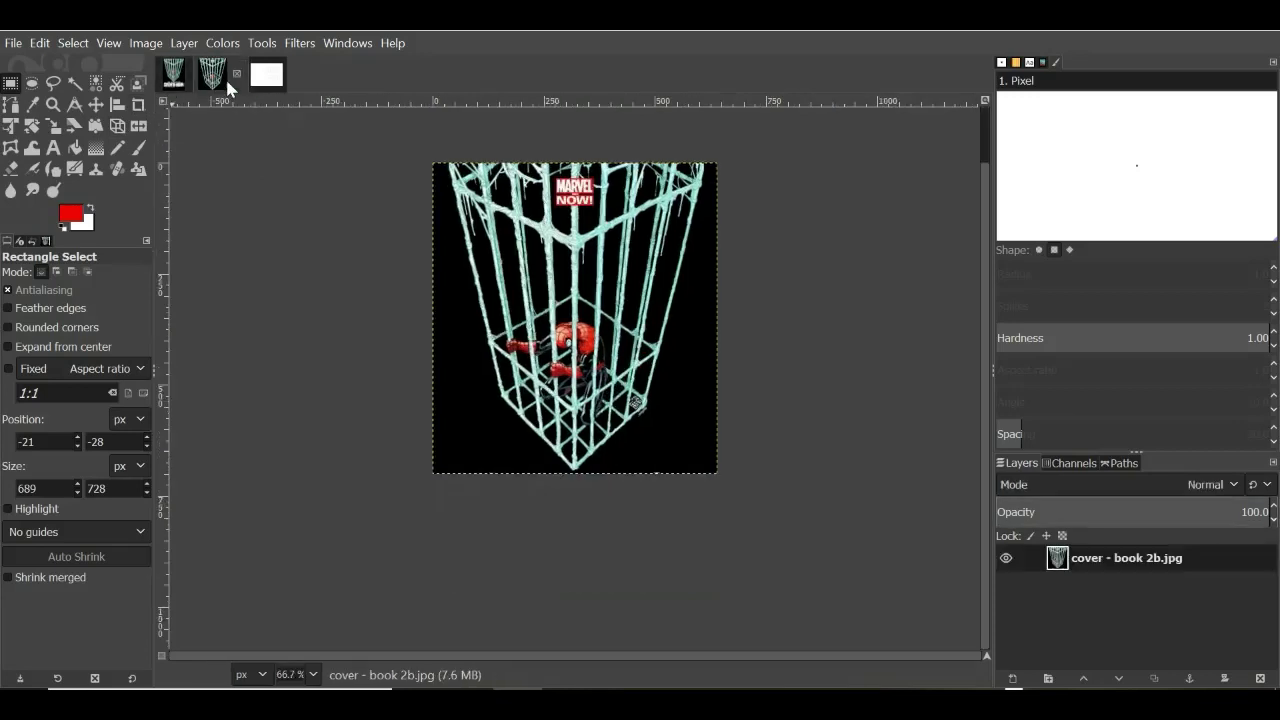
click(175, 75)
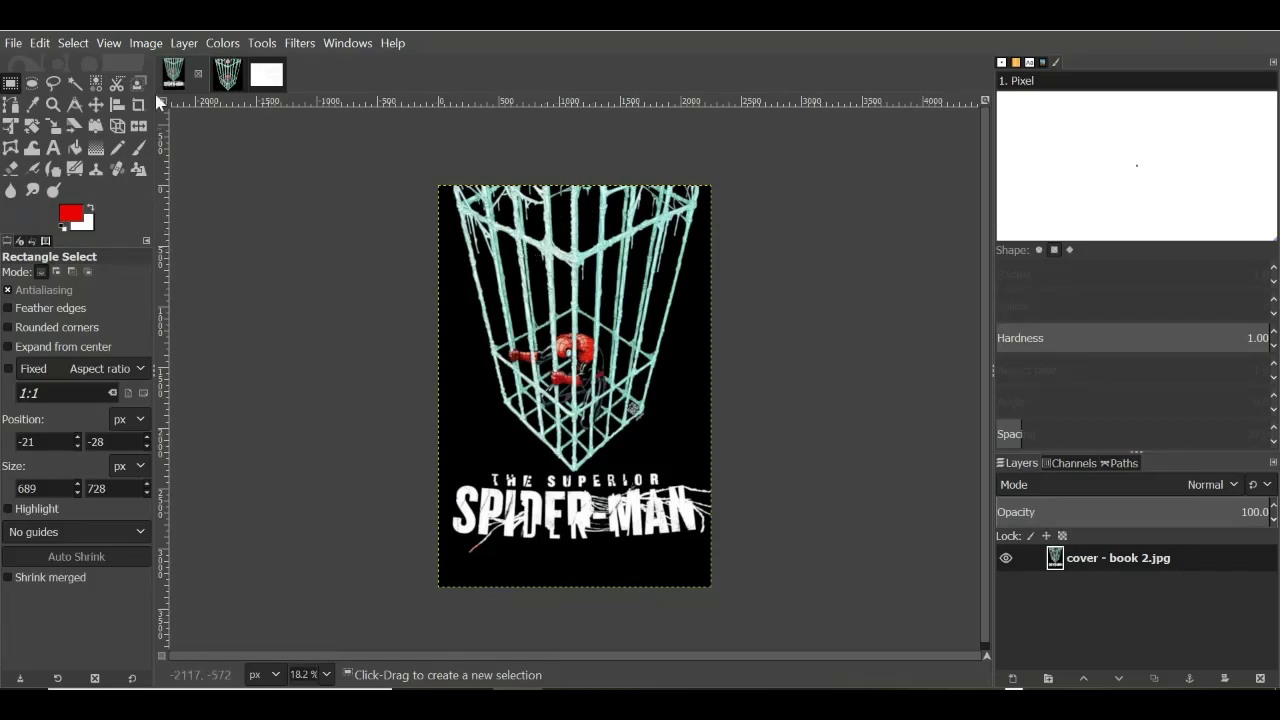
click(40, 44)
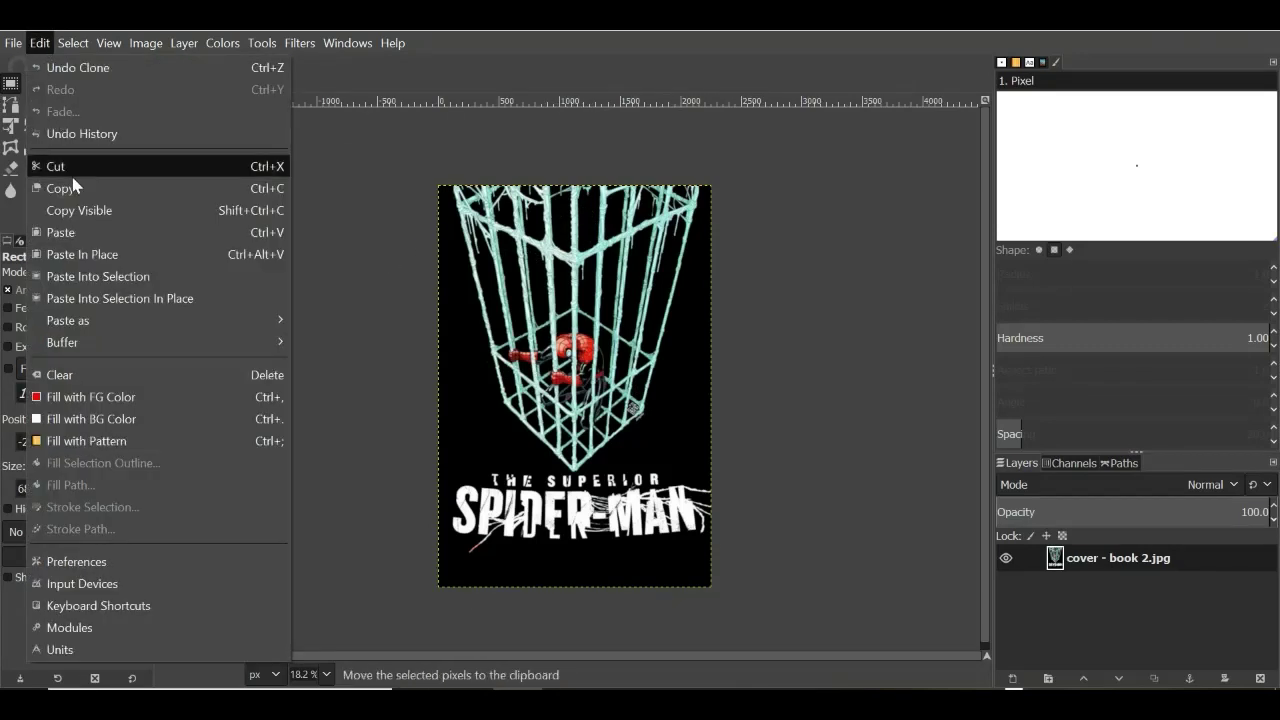
click(80, 234)
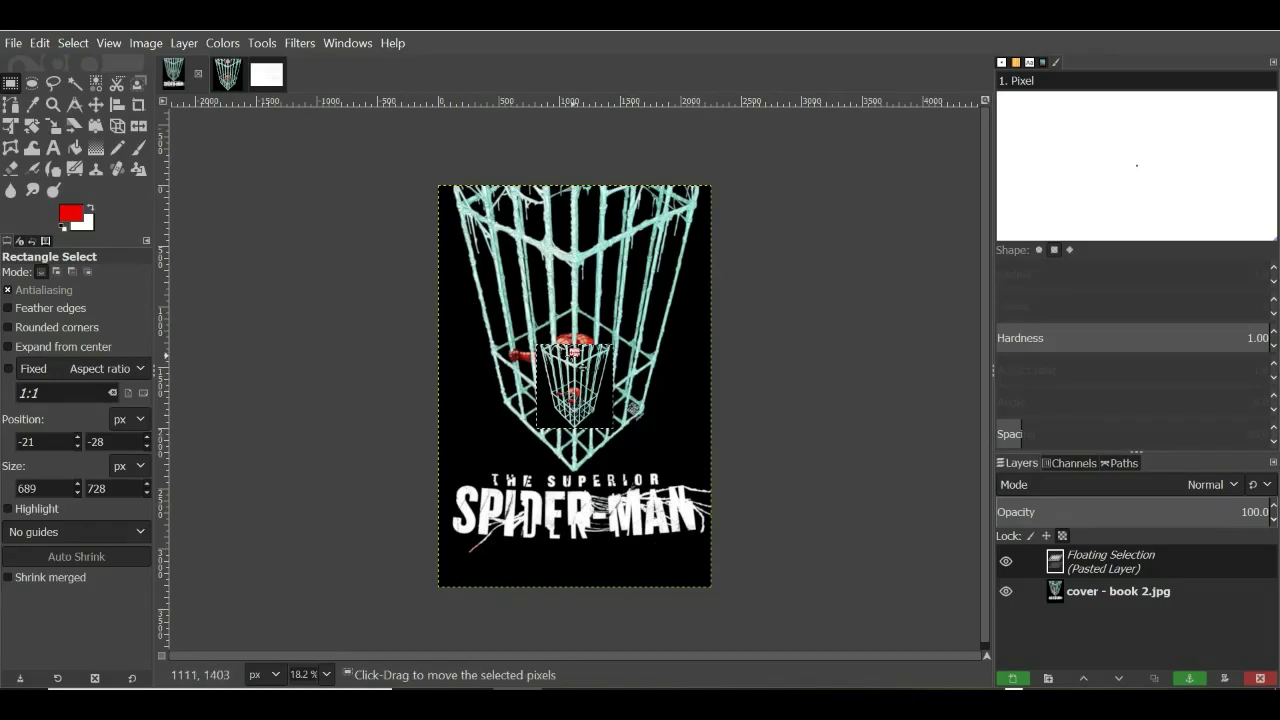
click(39, 43)
click(52, 67)
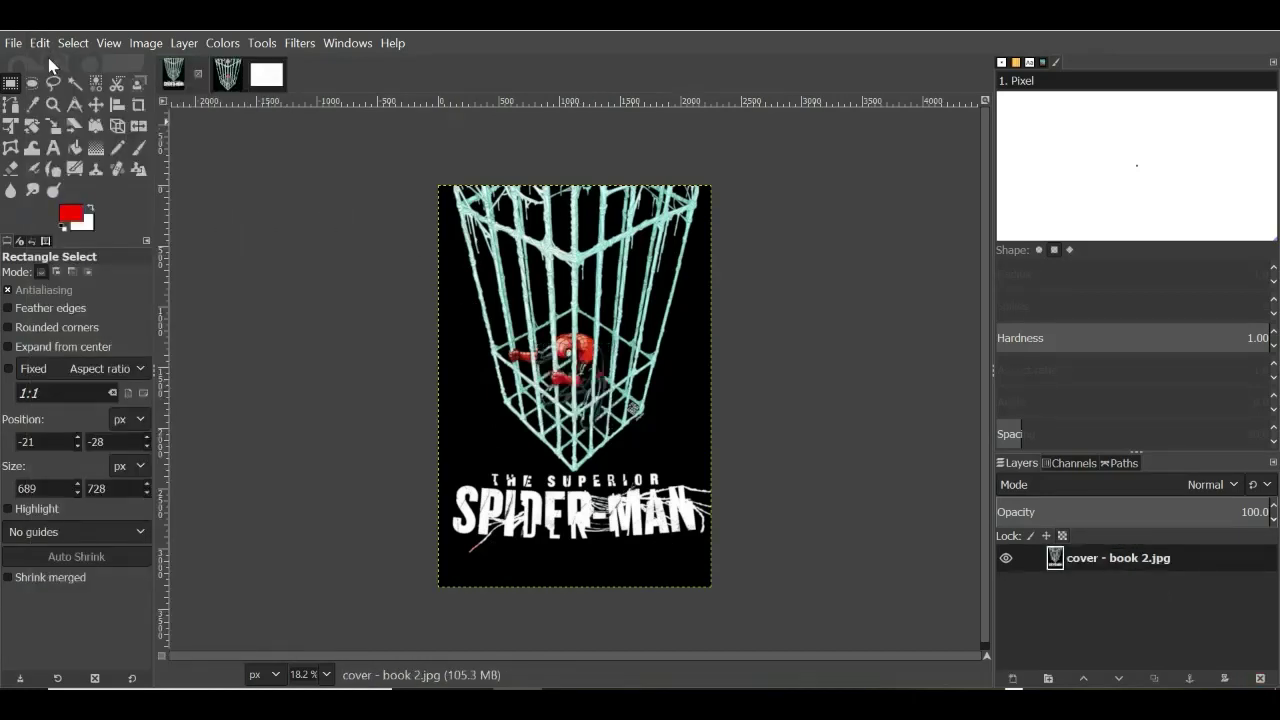
Step: In cover - book 2b.jpg, undo the select-all operations and the crop to restore the full cover, and clear the remaining selection
click(230, 75)
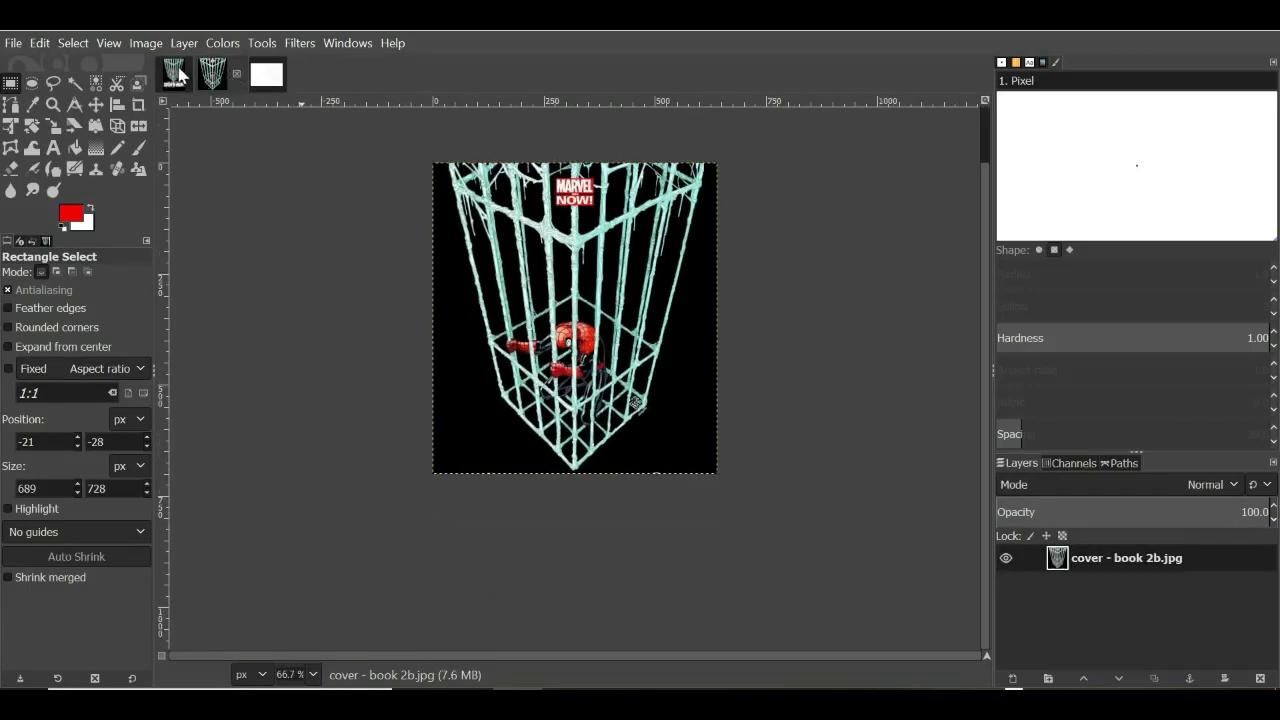
click(39, 43)
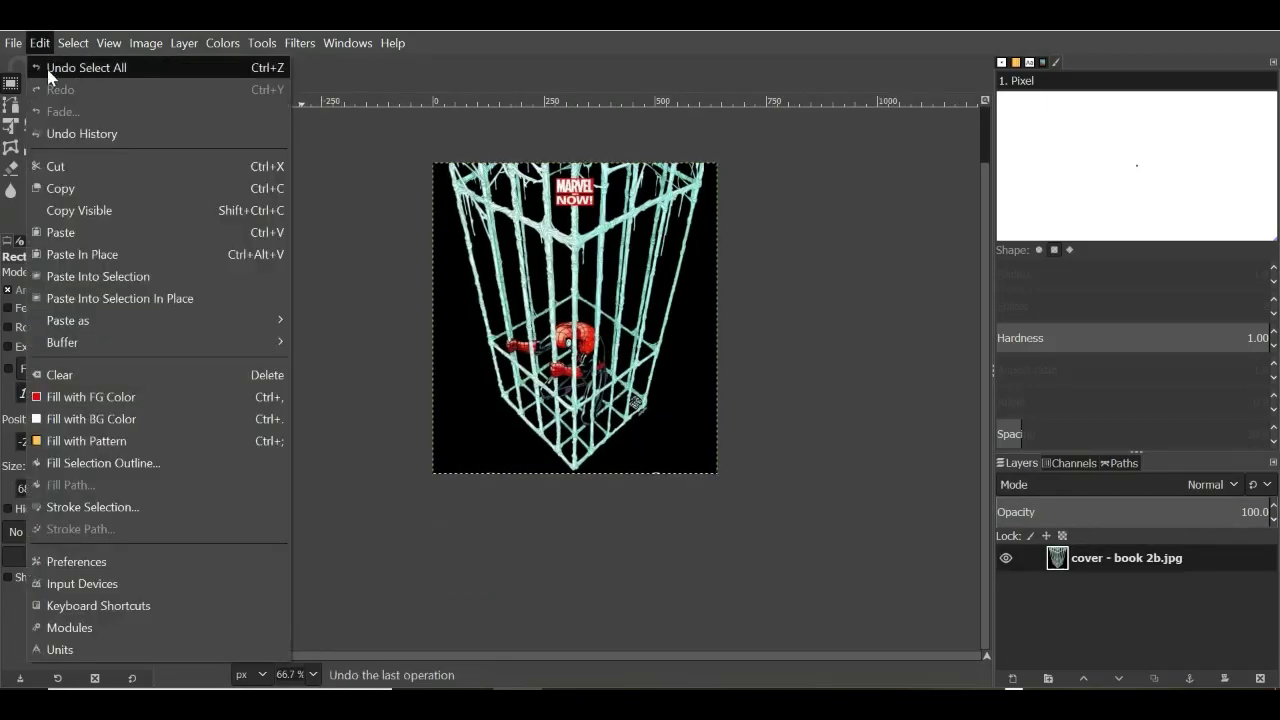
click(48, 68)
click(39, 43)
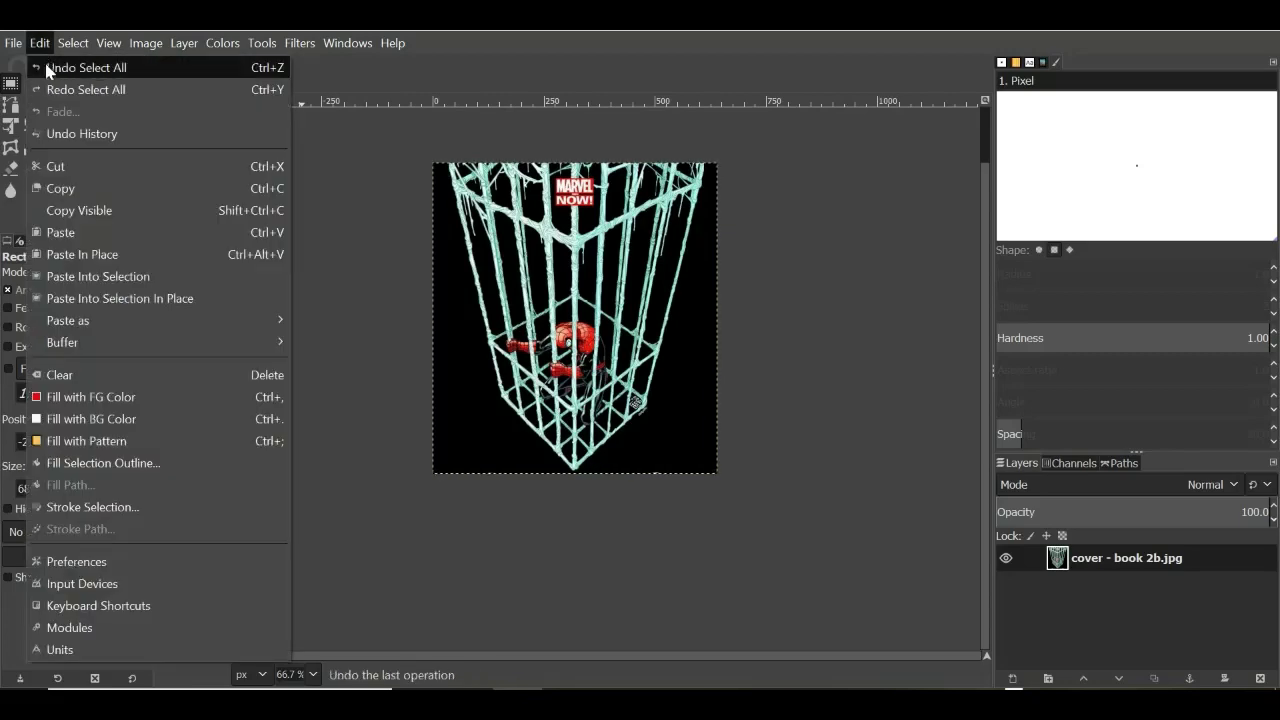
click(48, 68)
click(39, 43)
click(52, 68)
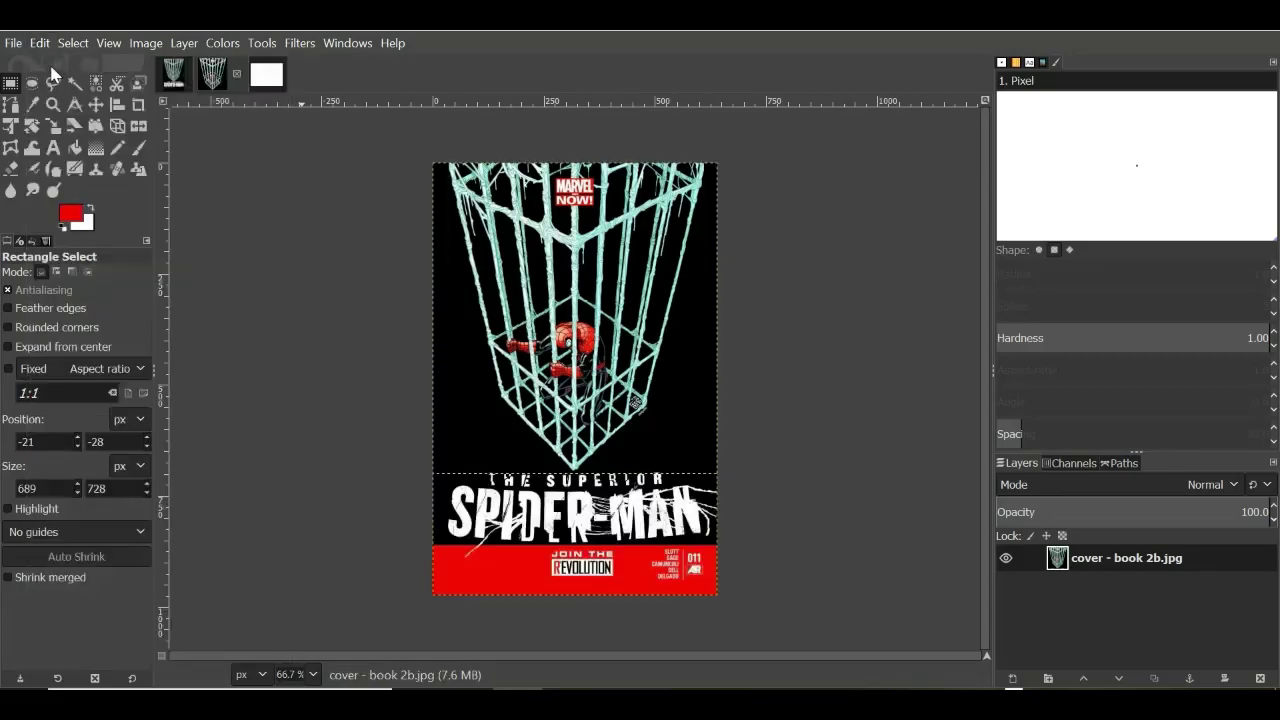
click(806, 340)
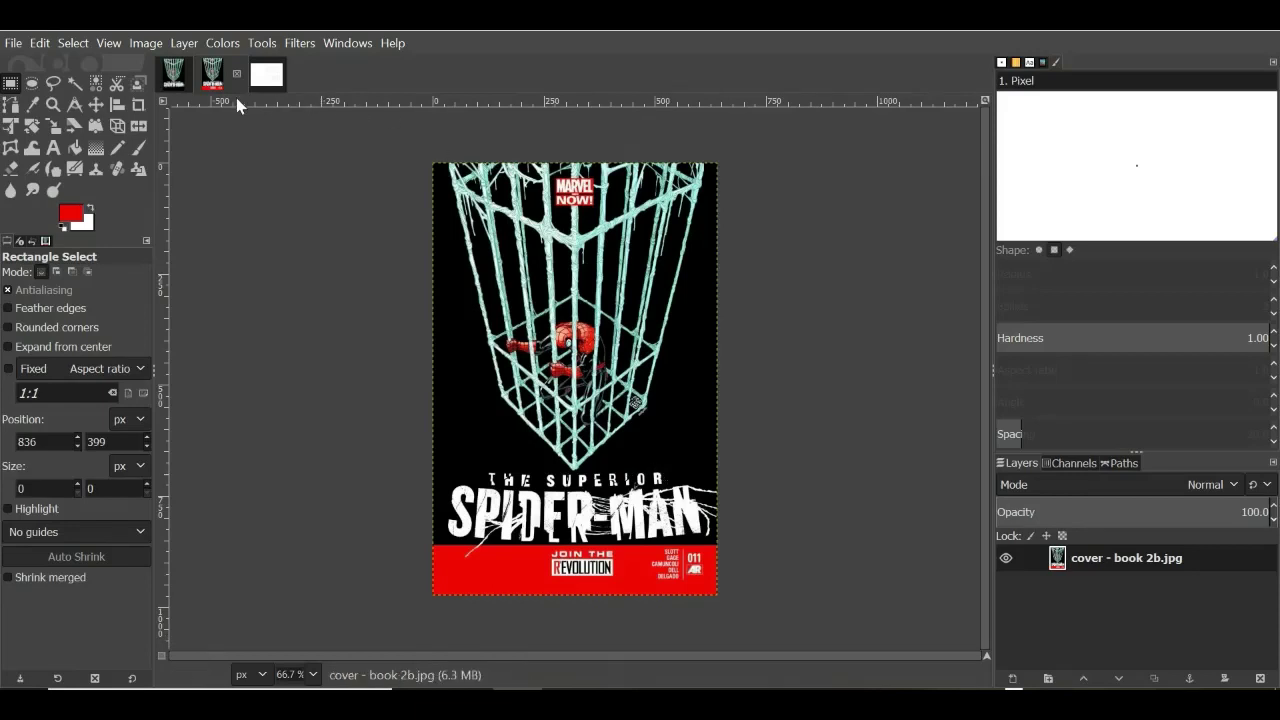
Step: Scale cover - book 2b.jpg to a width of 191 mm and a height of 281 mm
click(174, 74)
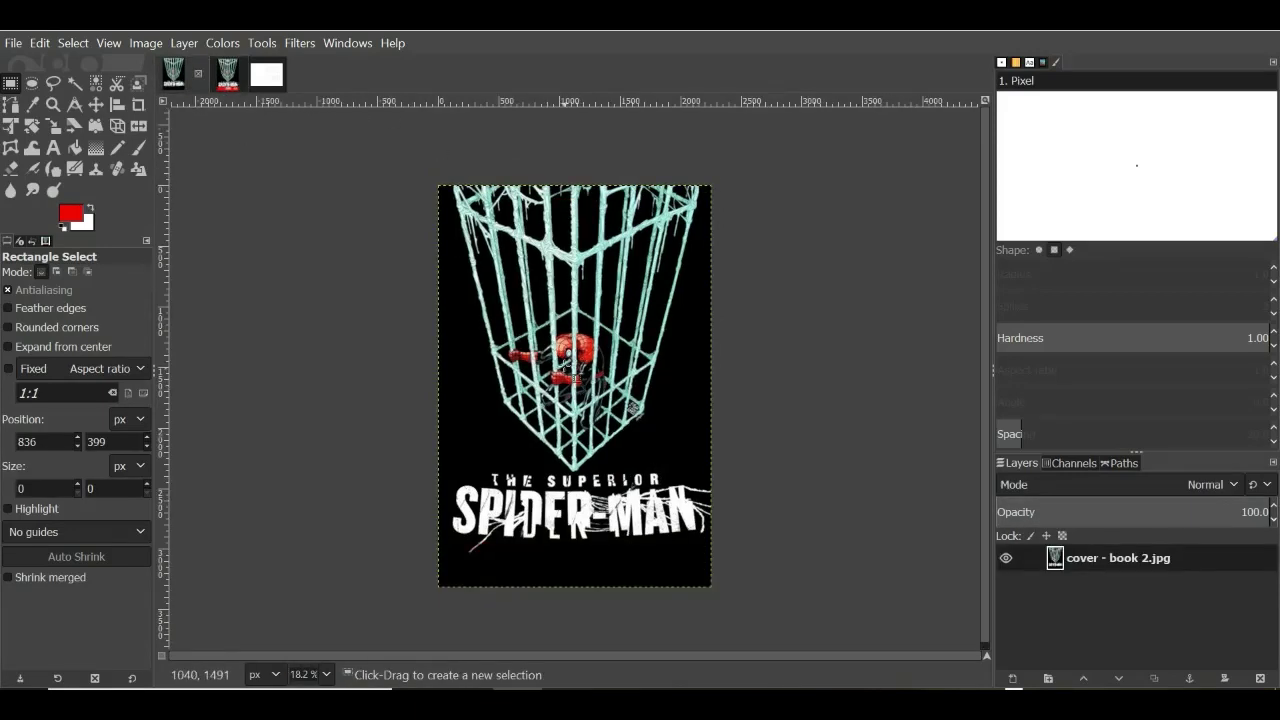
click(227, 74)
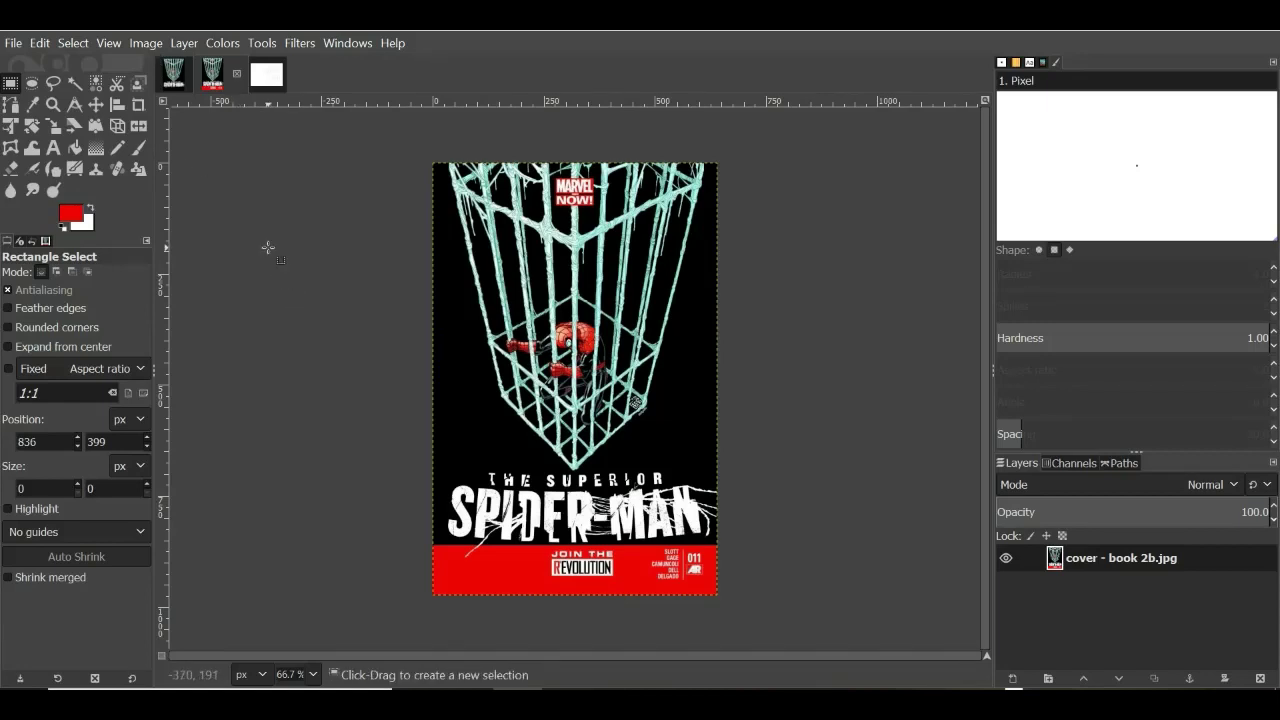
click(156, 48)
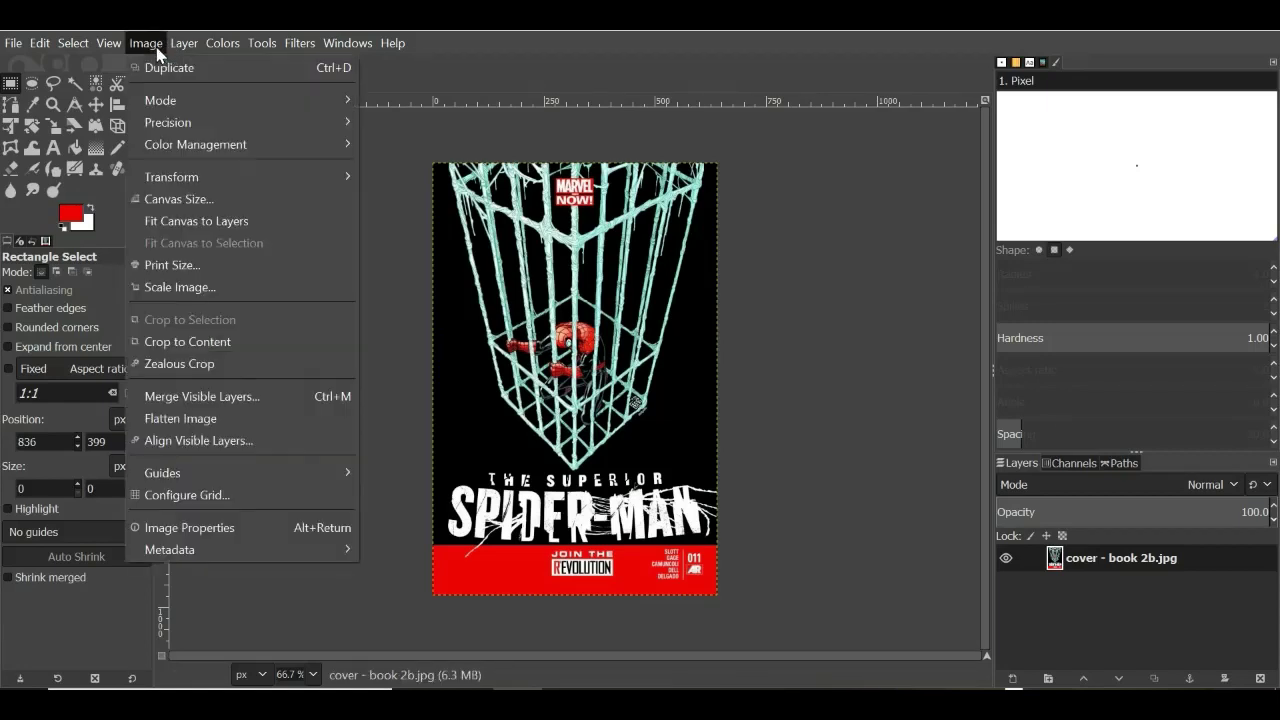
click(197, 289)
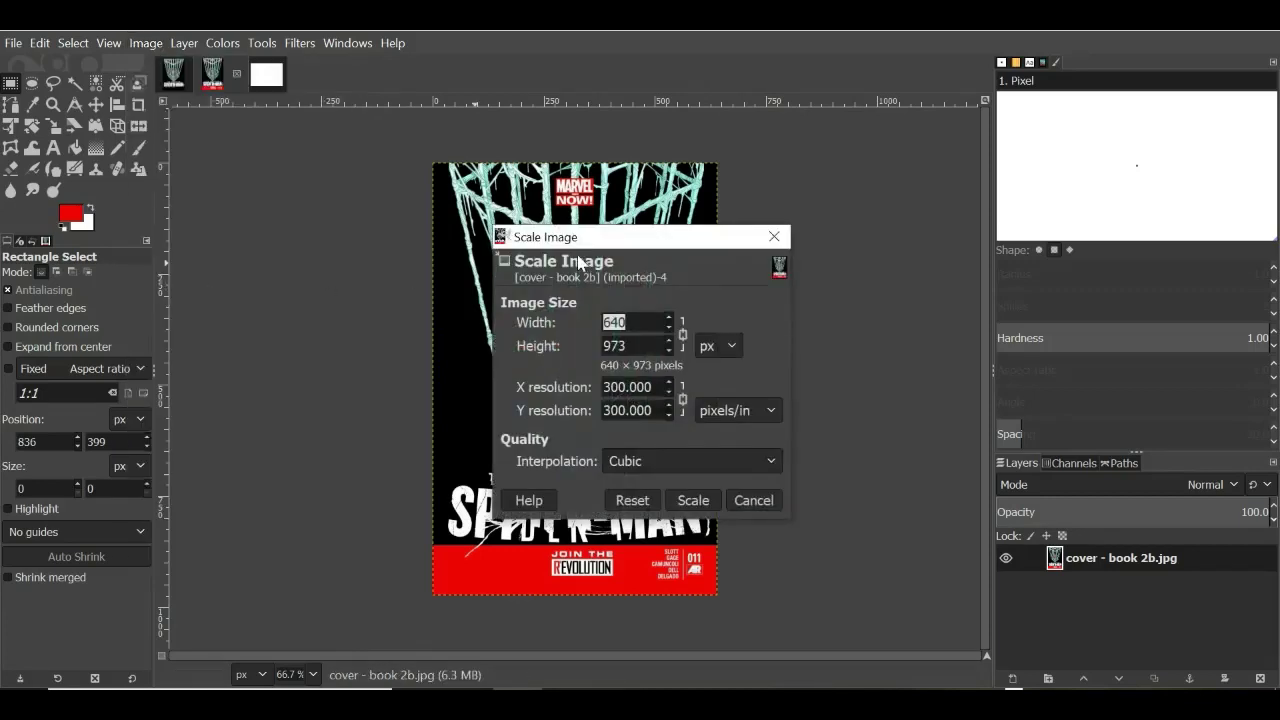
click(726, 345)
click(735, 421)
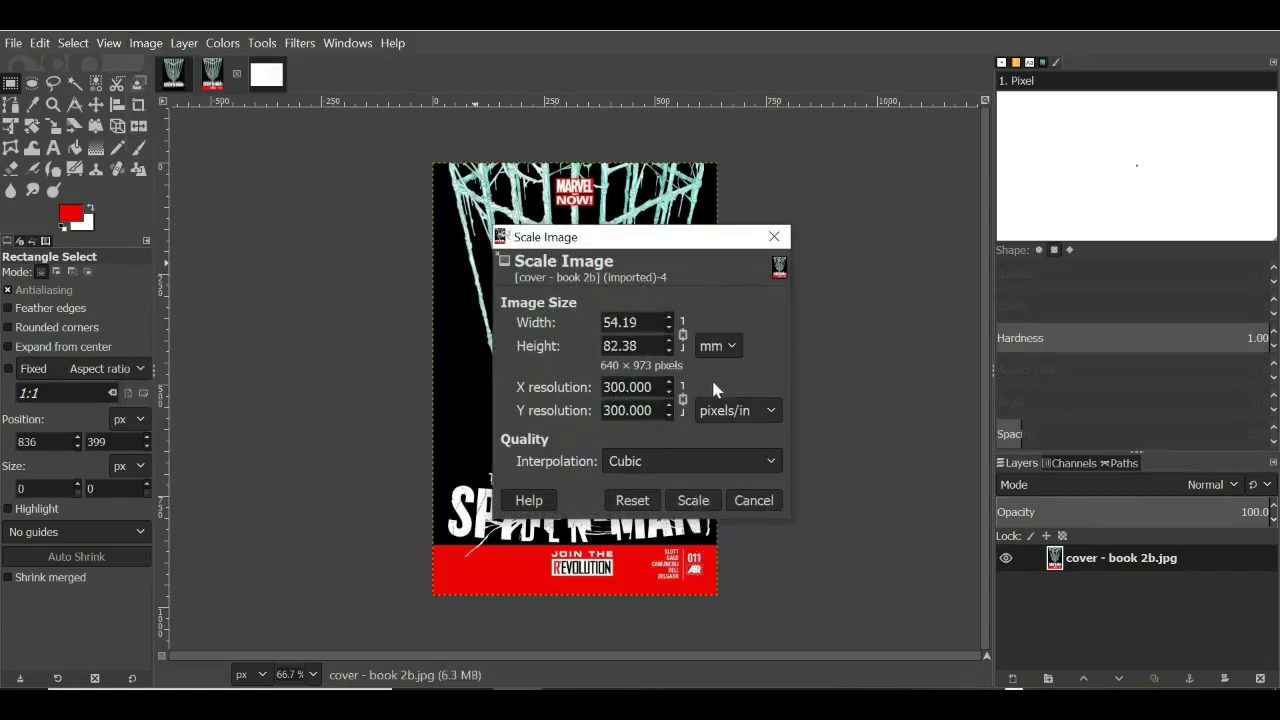
drag(640, 321, 591, 316)
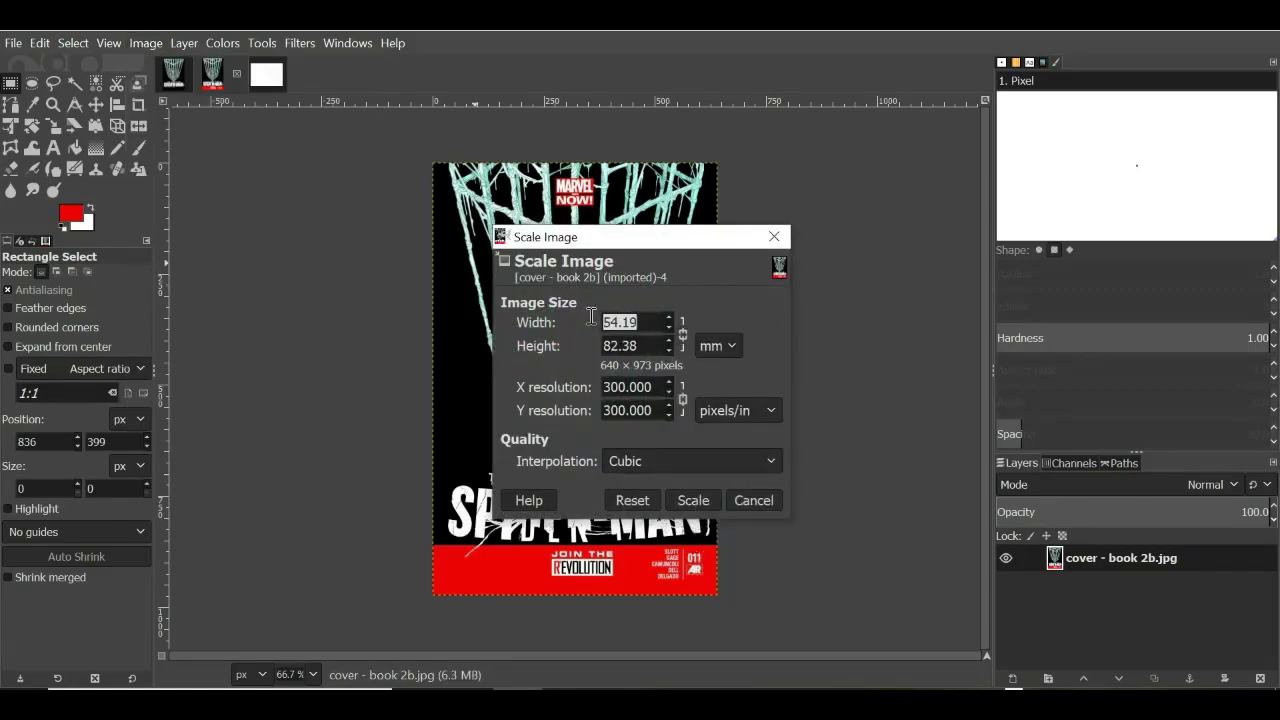
text(191)
key(Tab)
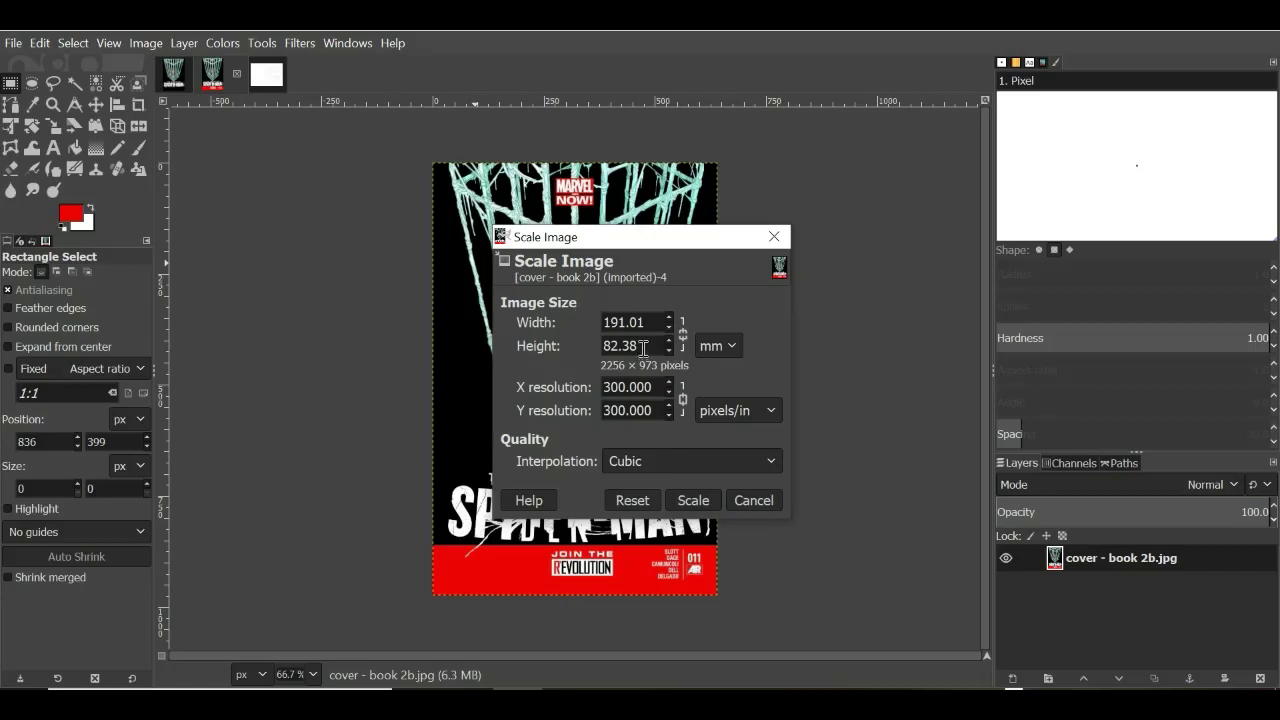
drag(649, 346, 585, 352)
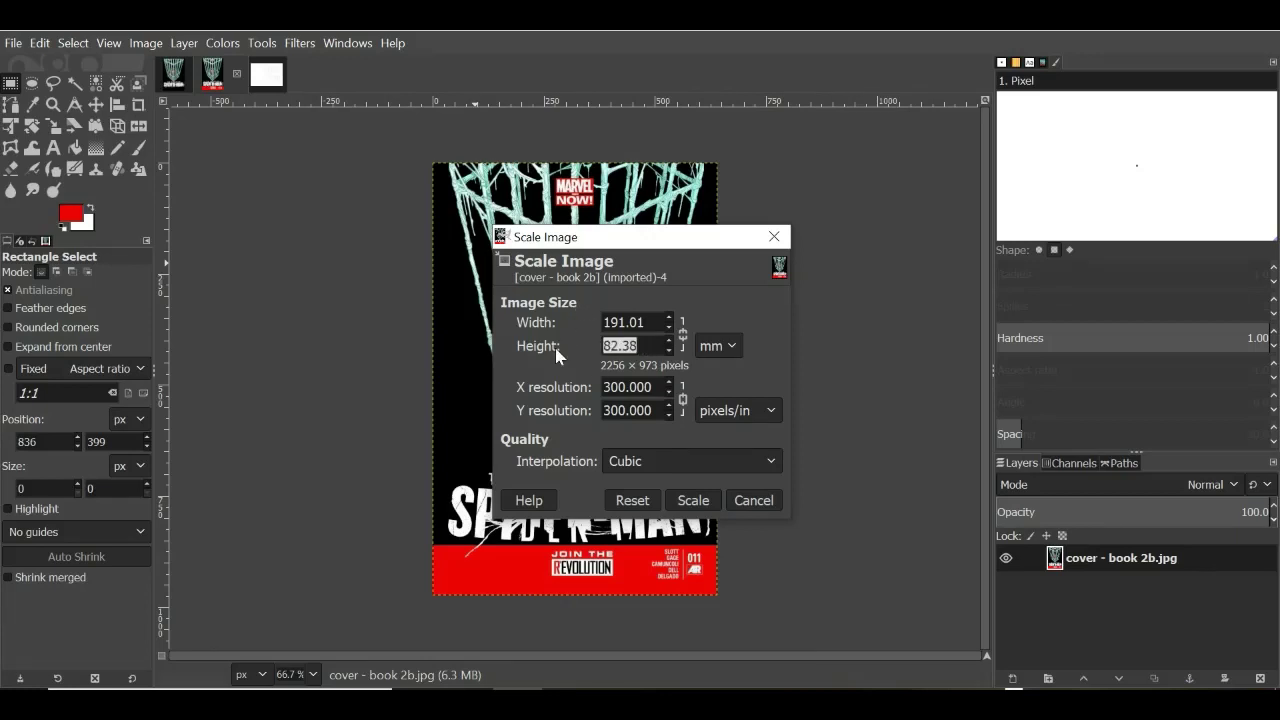
text(281)
key(Tab)
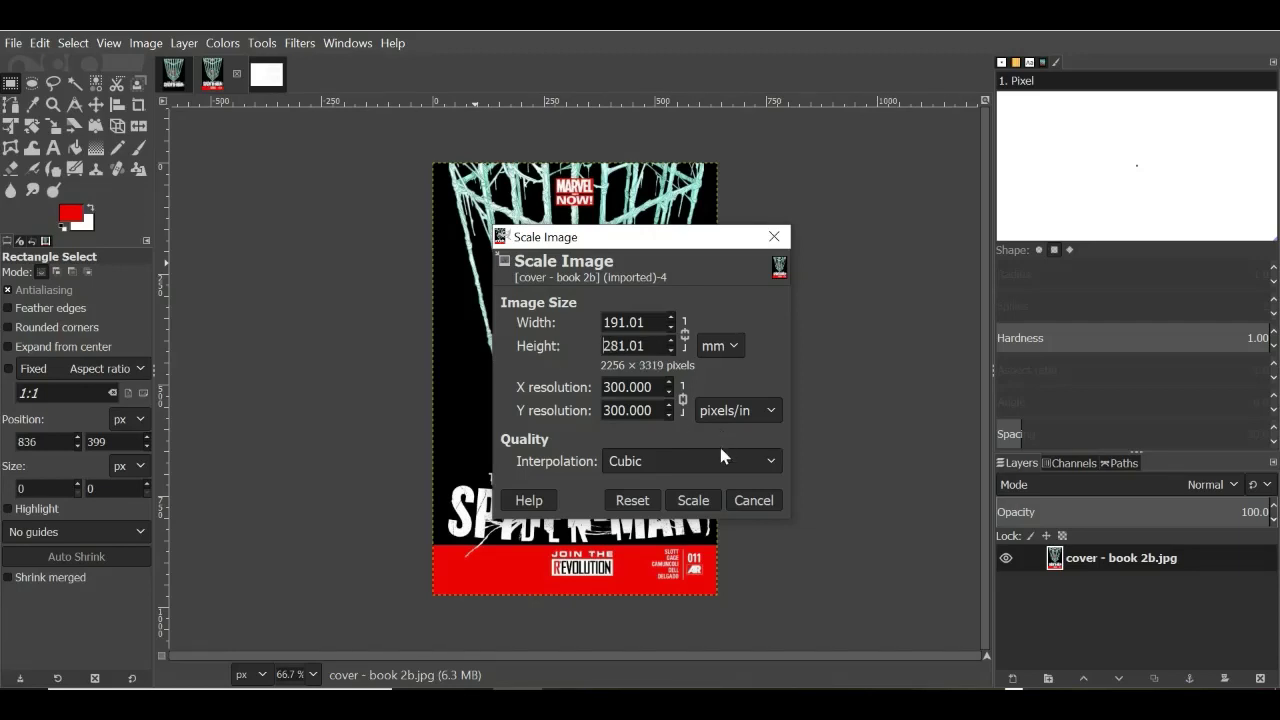
click(700, 502)
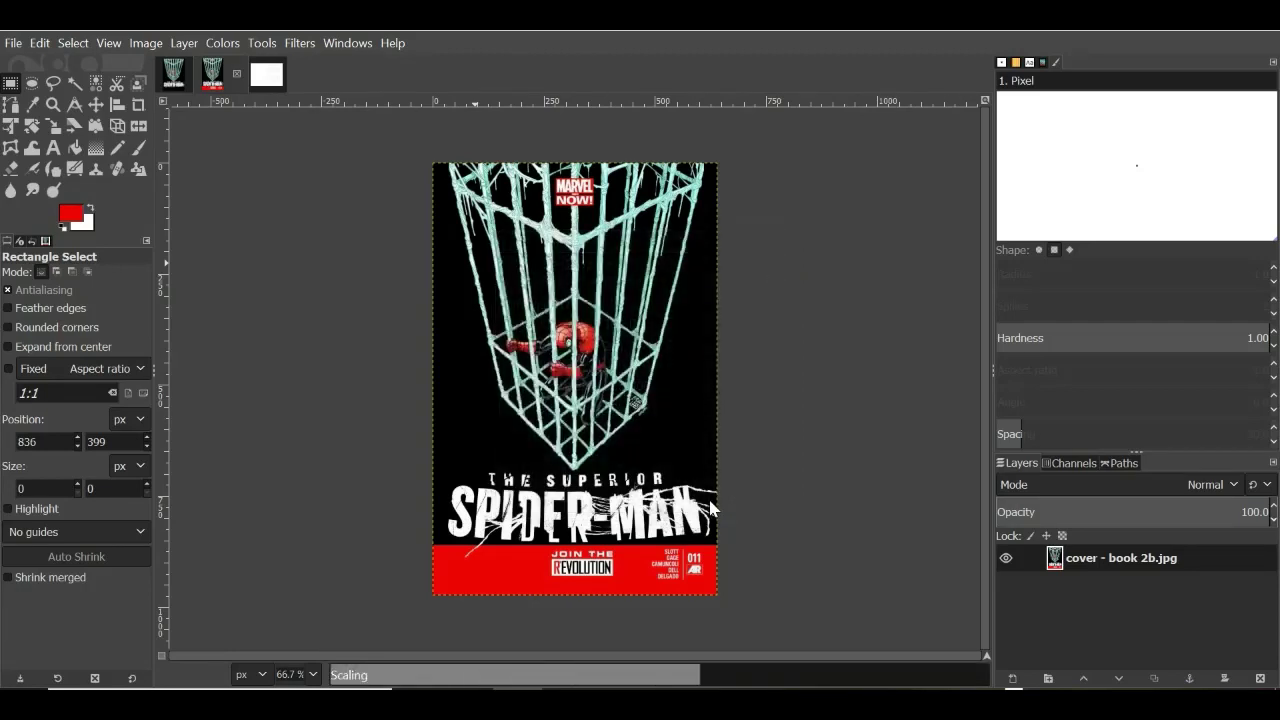
Step: Draw a rectangular selection about 985 × 809 px around the MARVEL NOW! logo and crop the scaled image to it
key(shift+ctrl+j)
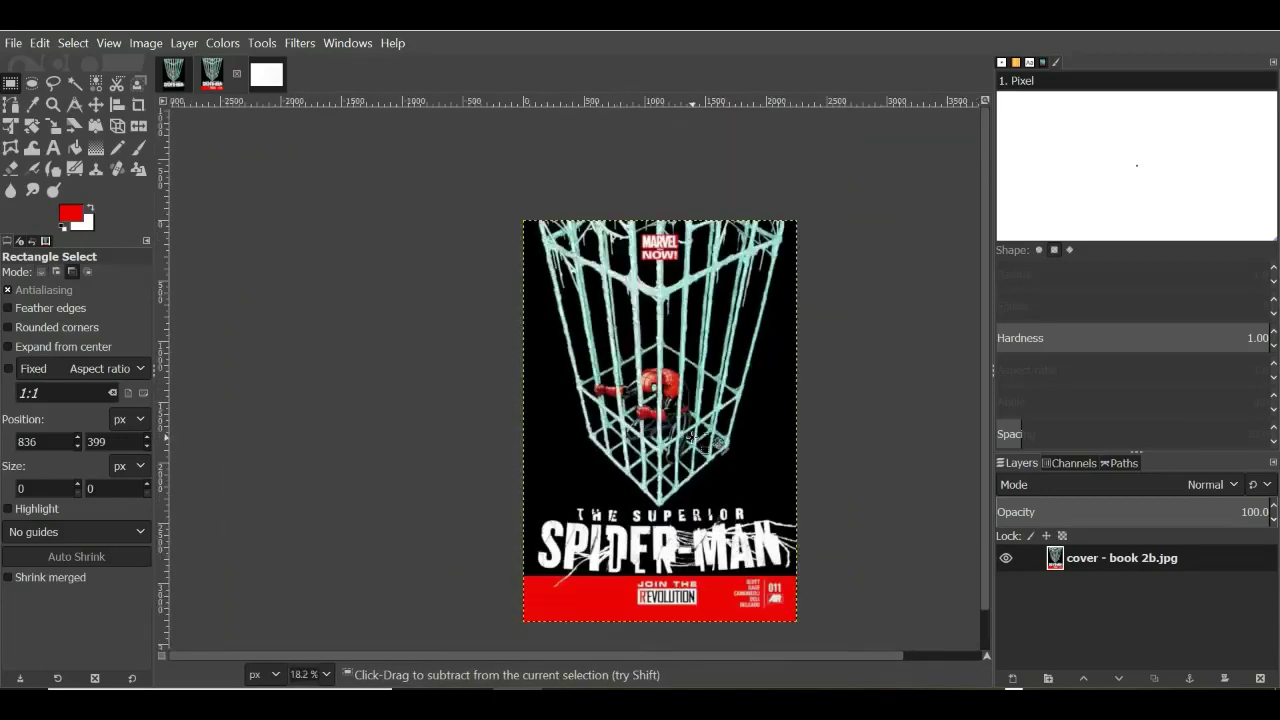
drag(750, 659, 871, 580)
scroll(837, 540, down, 1)
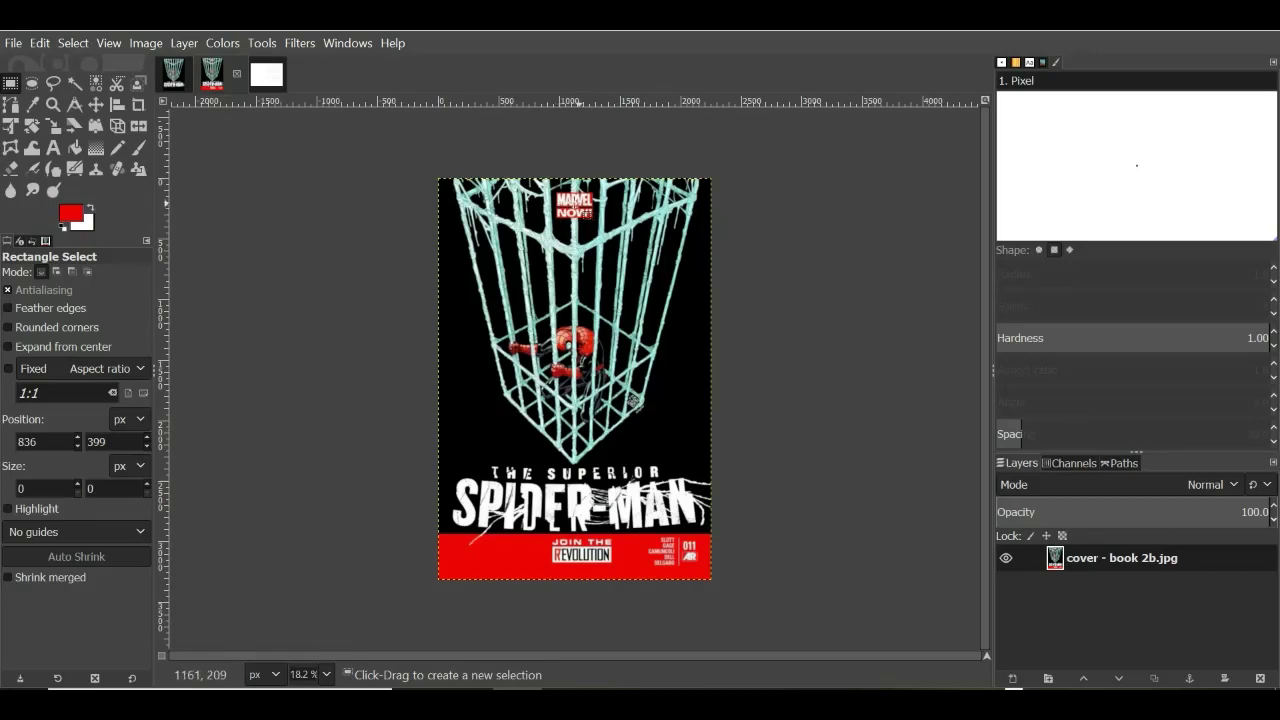
click(146, 44)
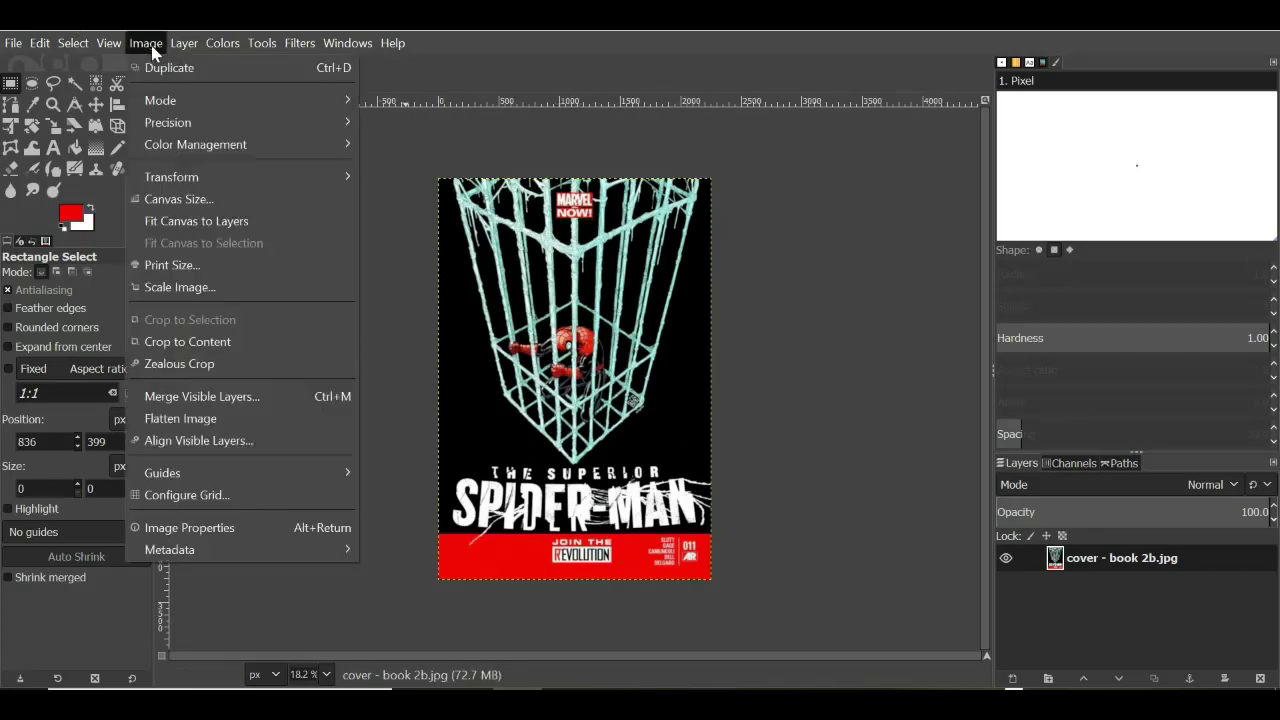
mouse_move(262, 52)
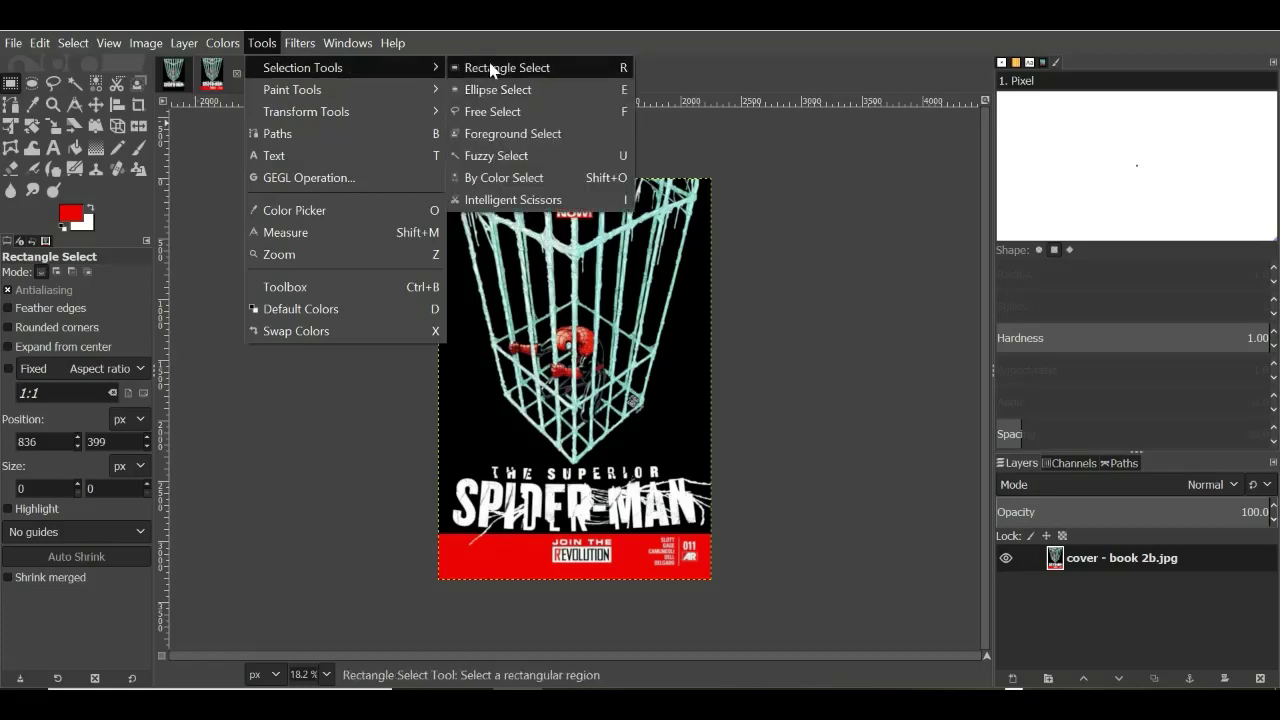
click(491, 70)
drag(515, 151, 630, 243)
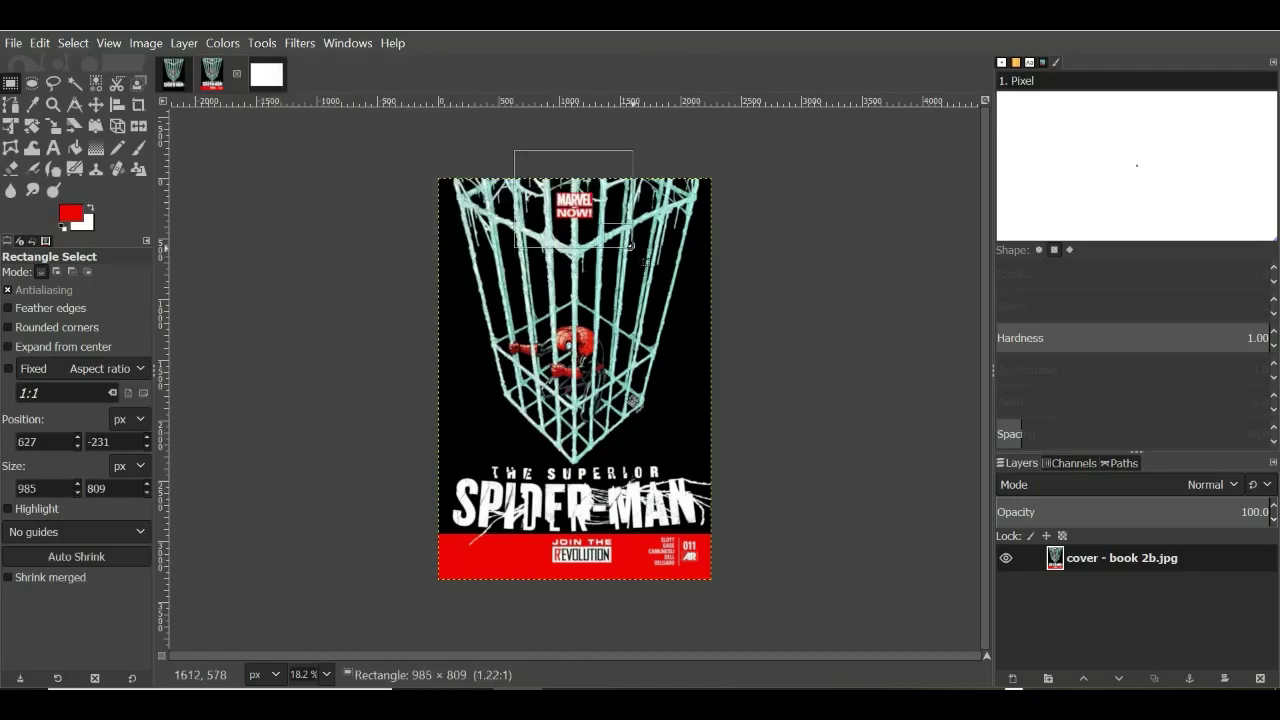
click(140, 43)
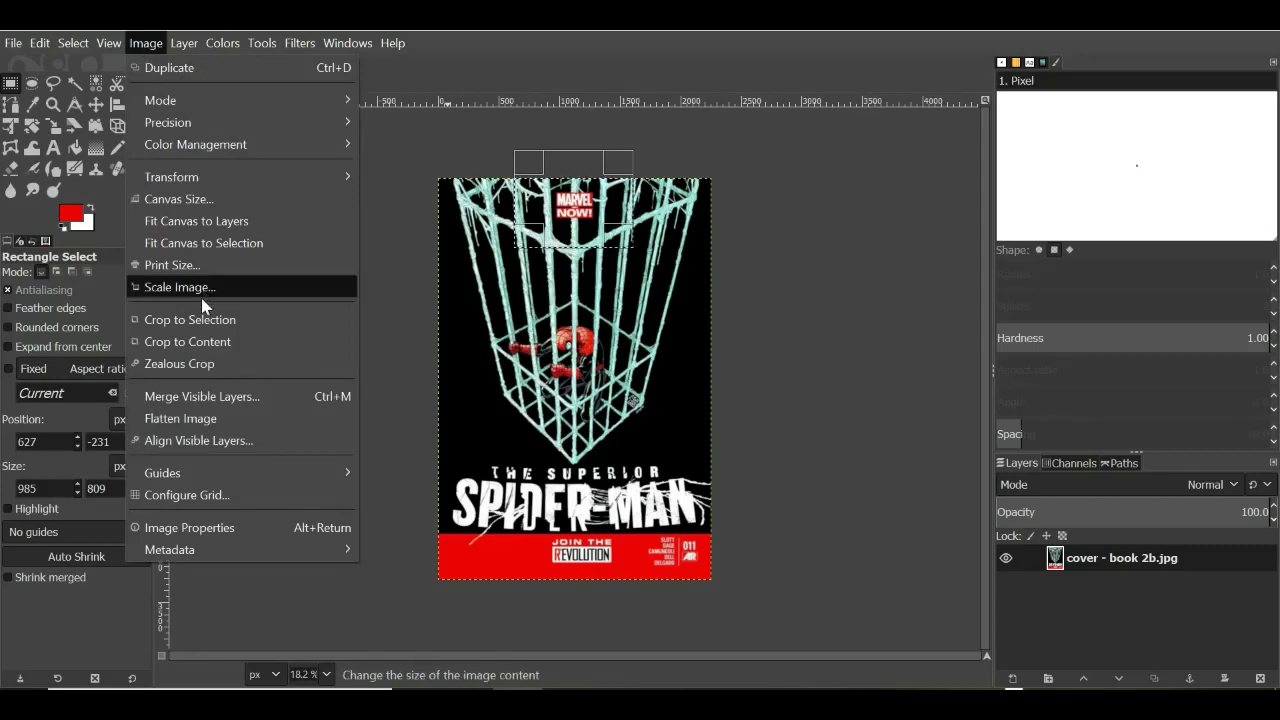
click(200, 320)
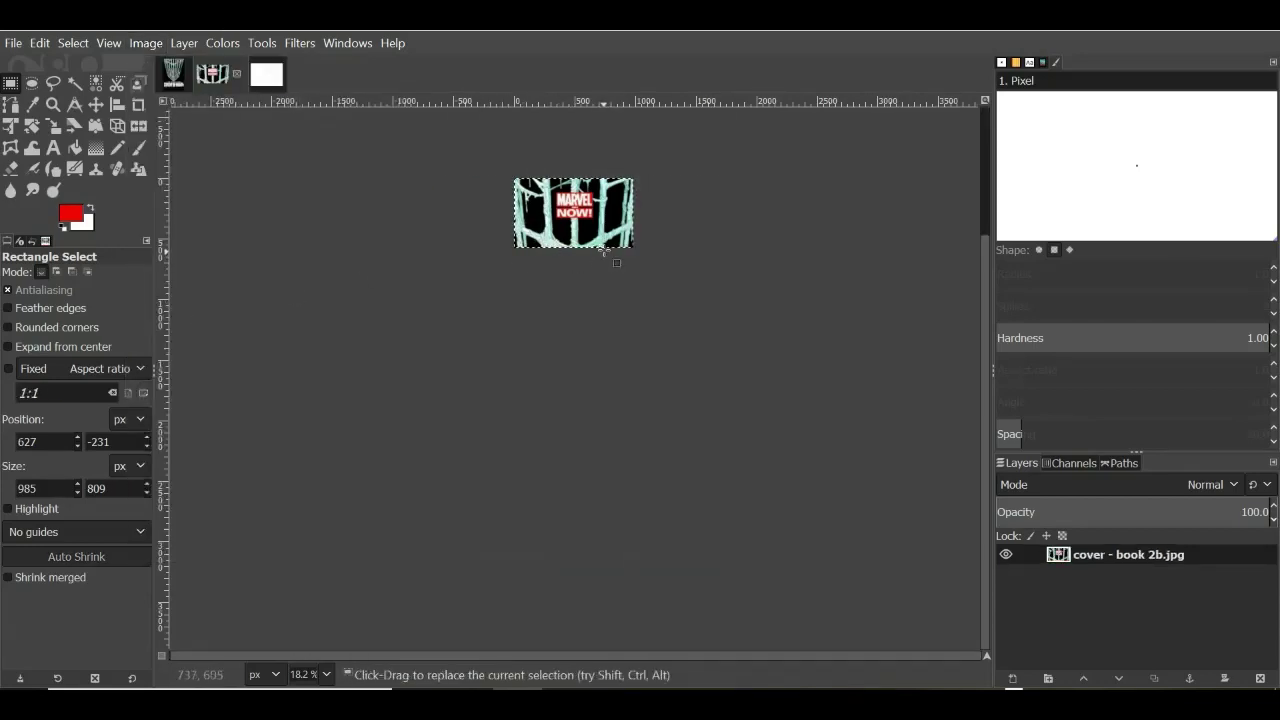
ctrl+scroll(590, 300, up, 3)
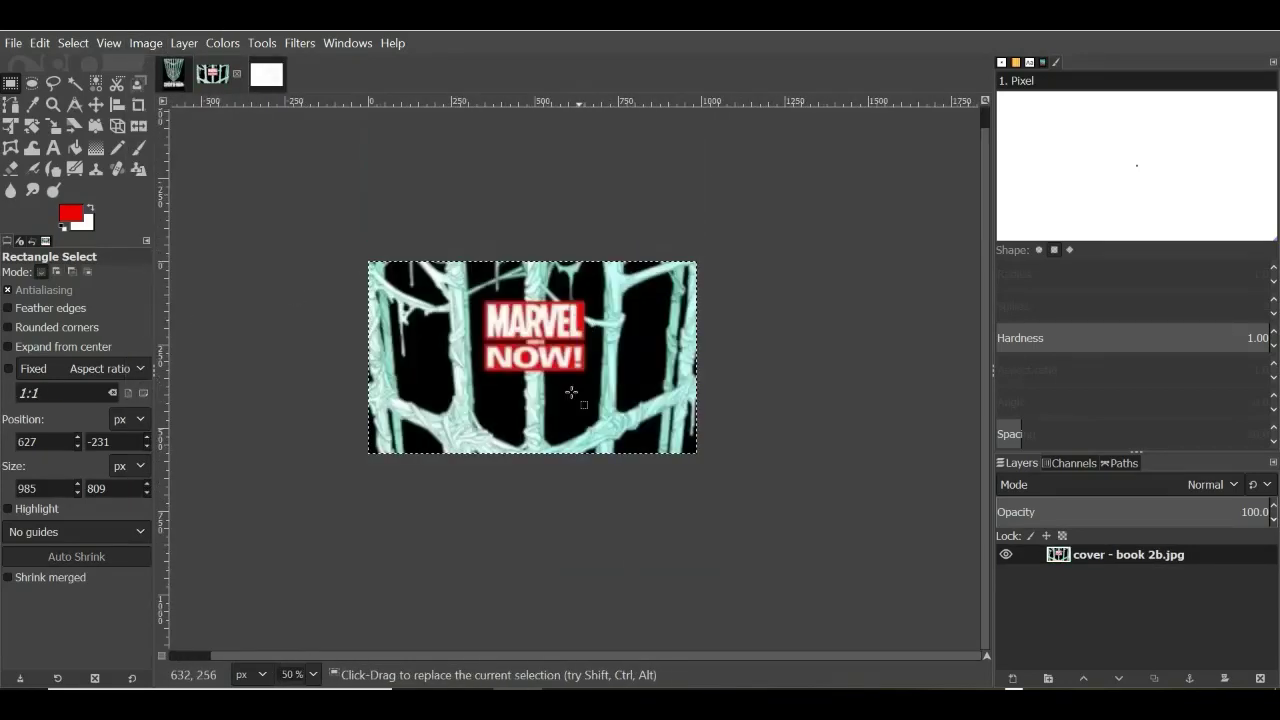
ctrl+scroll(551, 429, up, 2)
ctrl+scroll(537, 429, down, 1)
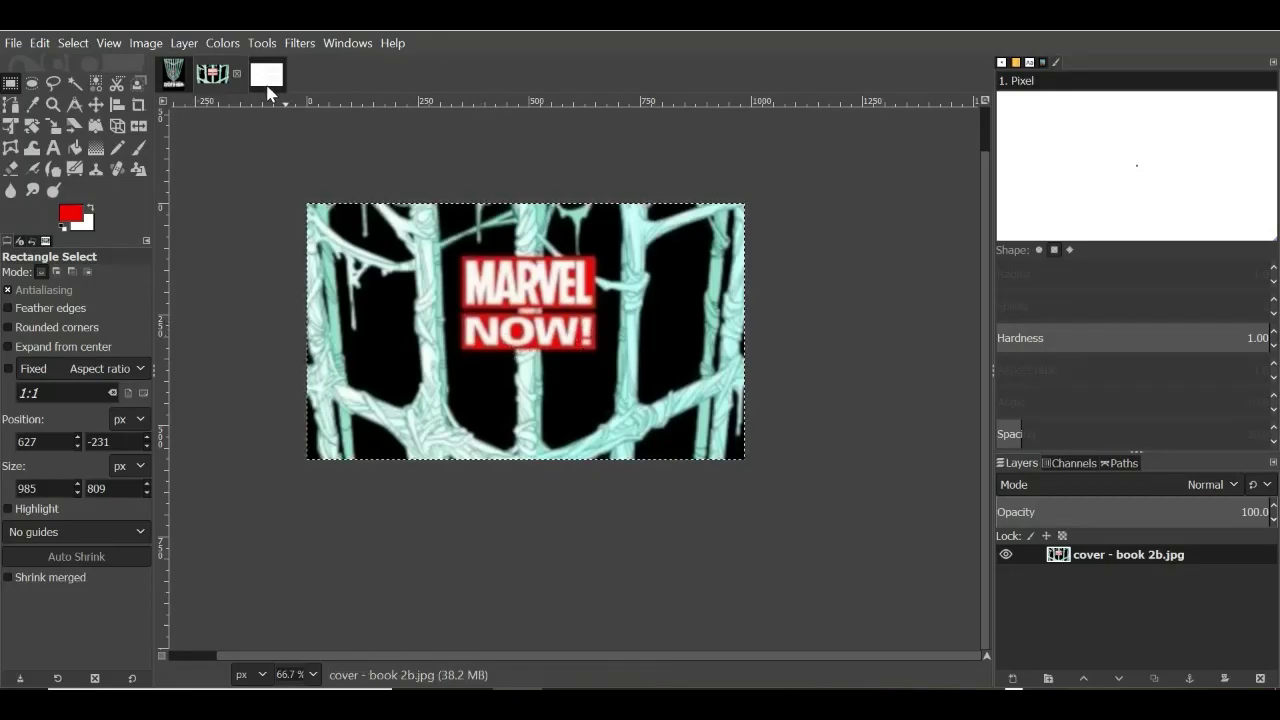
Step: Draw a rectangular selection about 336 × 248 px around the MARVEL NOW! logo in cover - book 2b.jpg
click(264, 43)
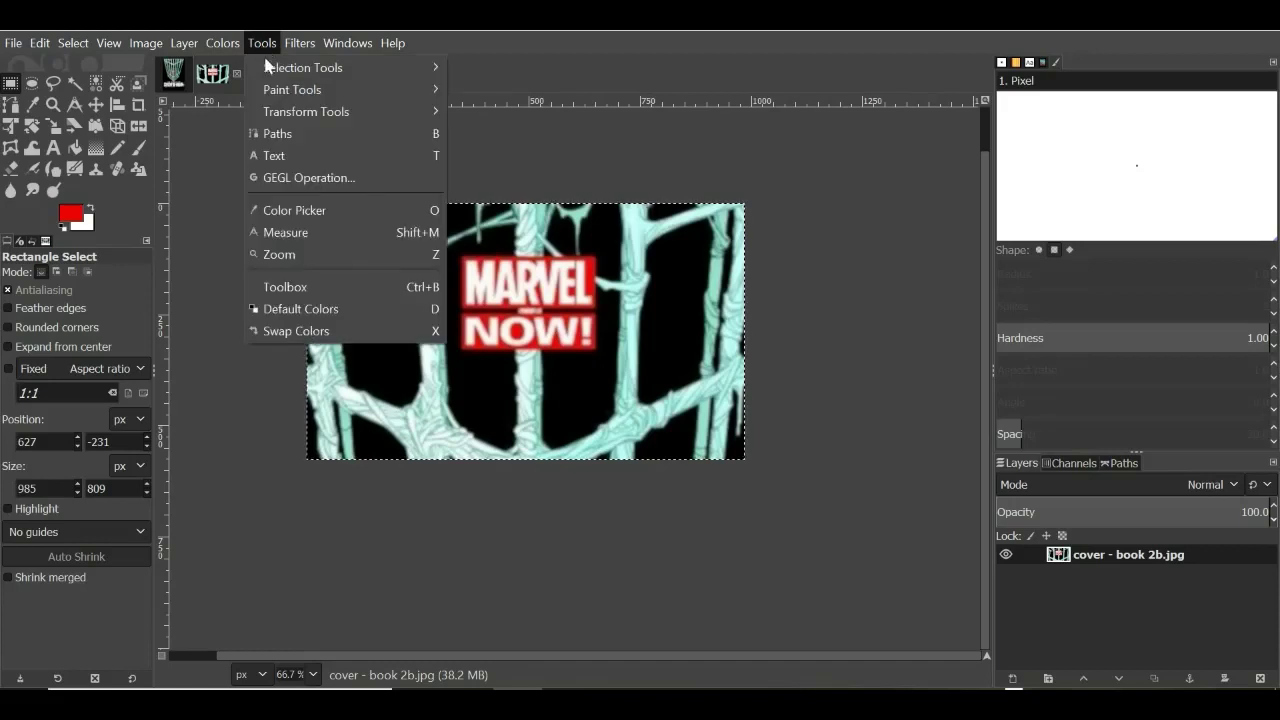
mouse_move(275, 66)
click(515, 71)
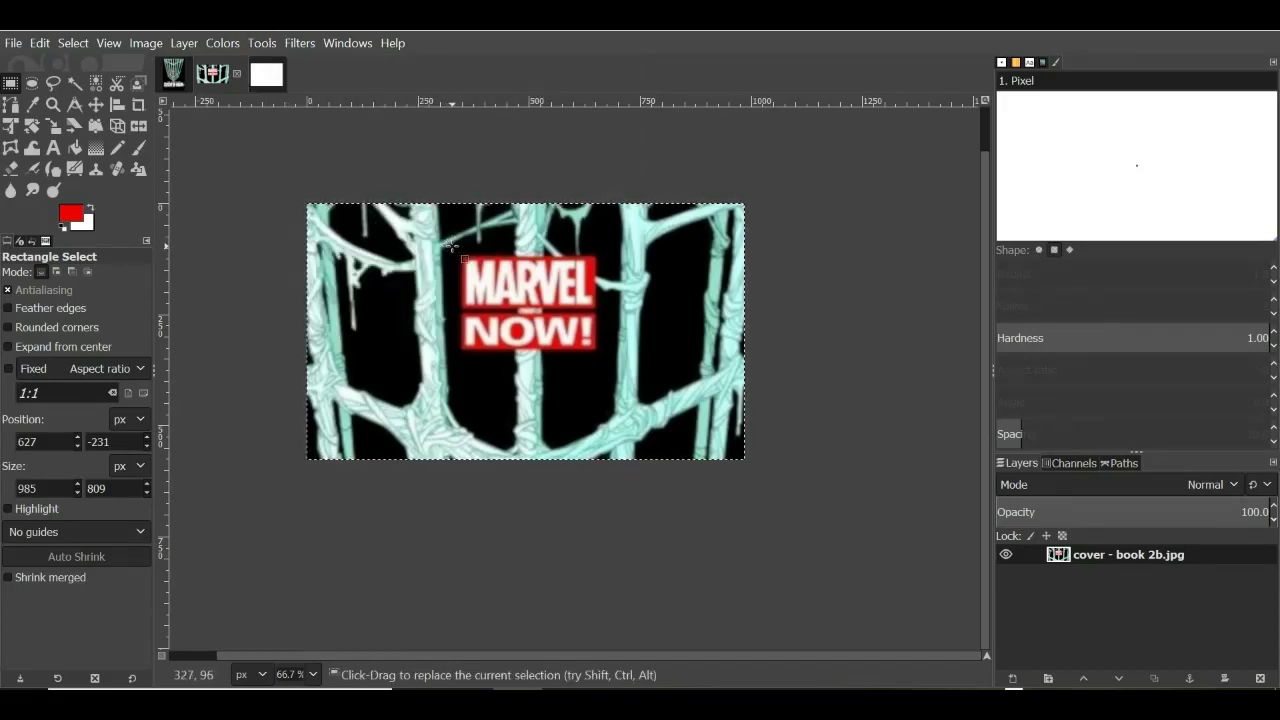
drag(453, 250, 603, 360)
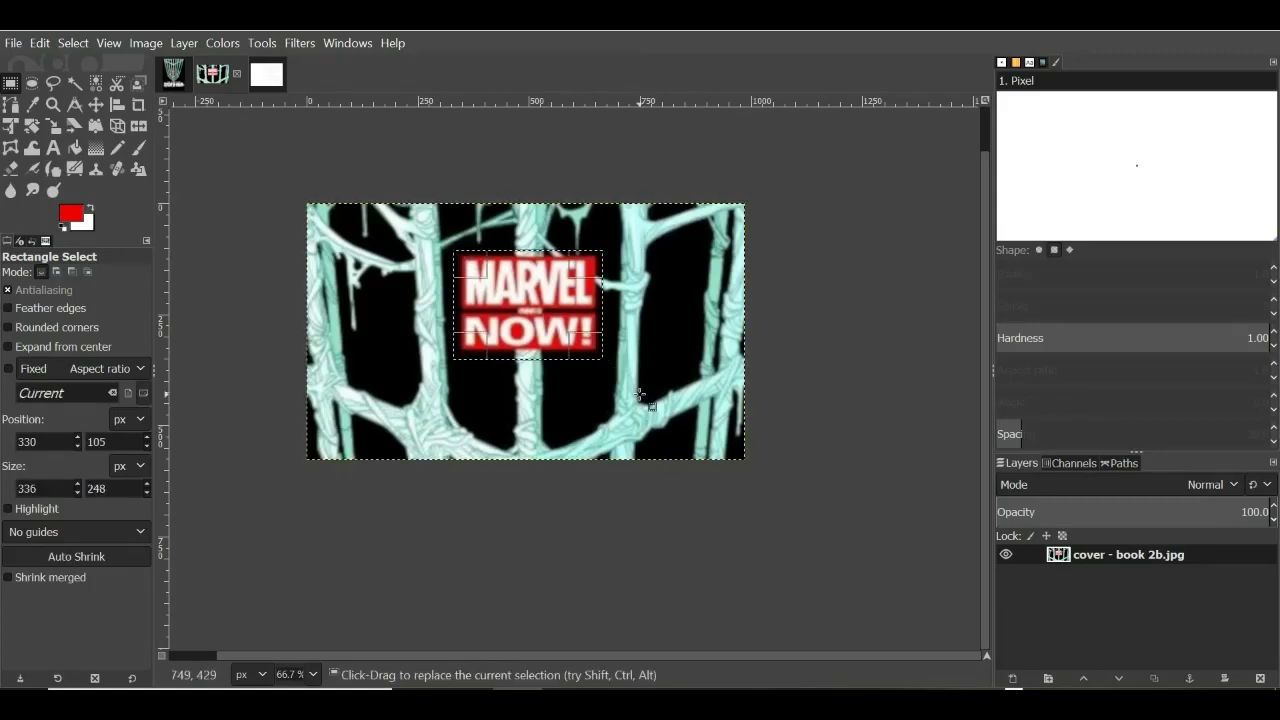
Step: Tighten the selection to the logo's red edges at about 302 × 210 px and crop the image to it
ctrl+scroll(546, 328, up, 2)
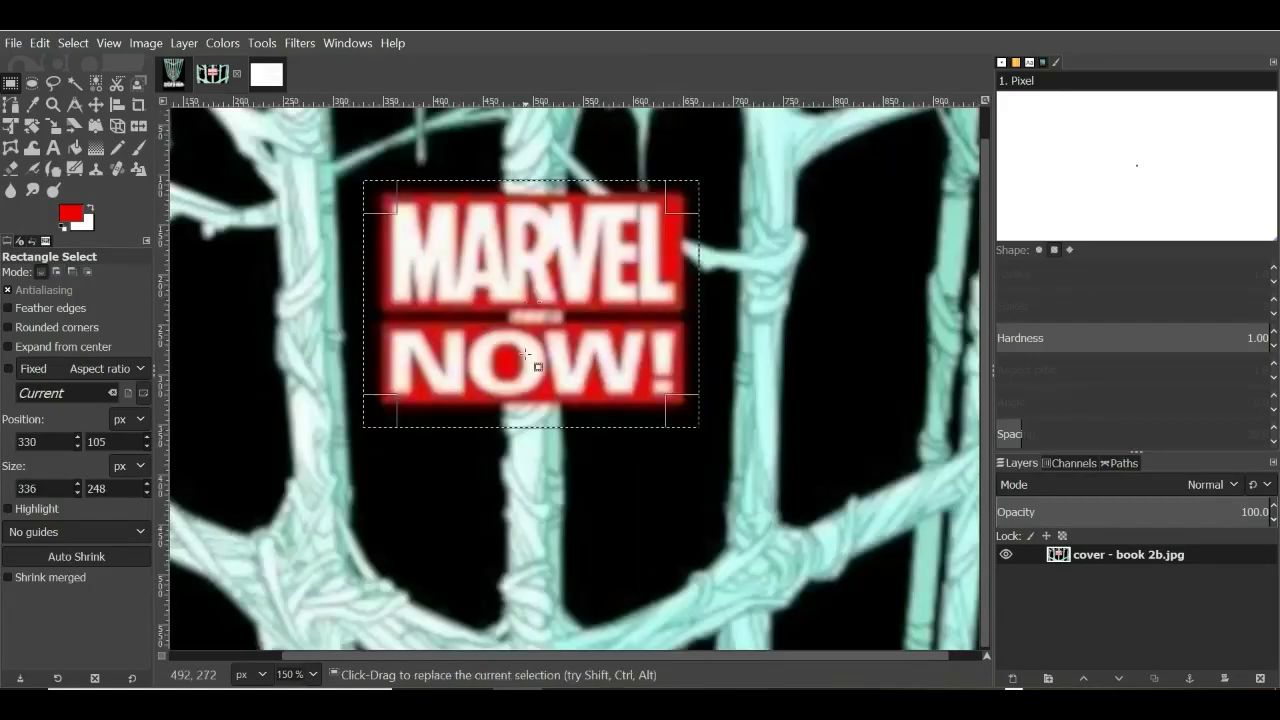
drag(531, 400, 531, 377)
drag(522, 202, 520, 217)
drag(678, 283, 661, 280)
drag(369, 291, 389, 291)
ctrl+scroll(485, 333, down, 1)
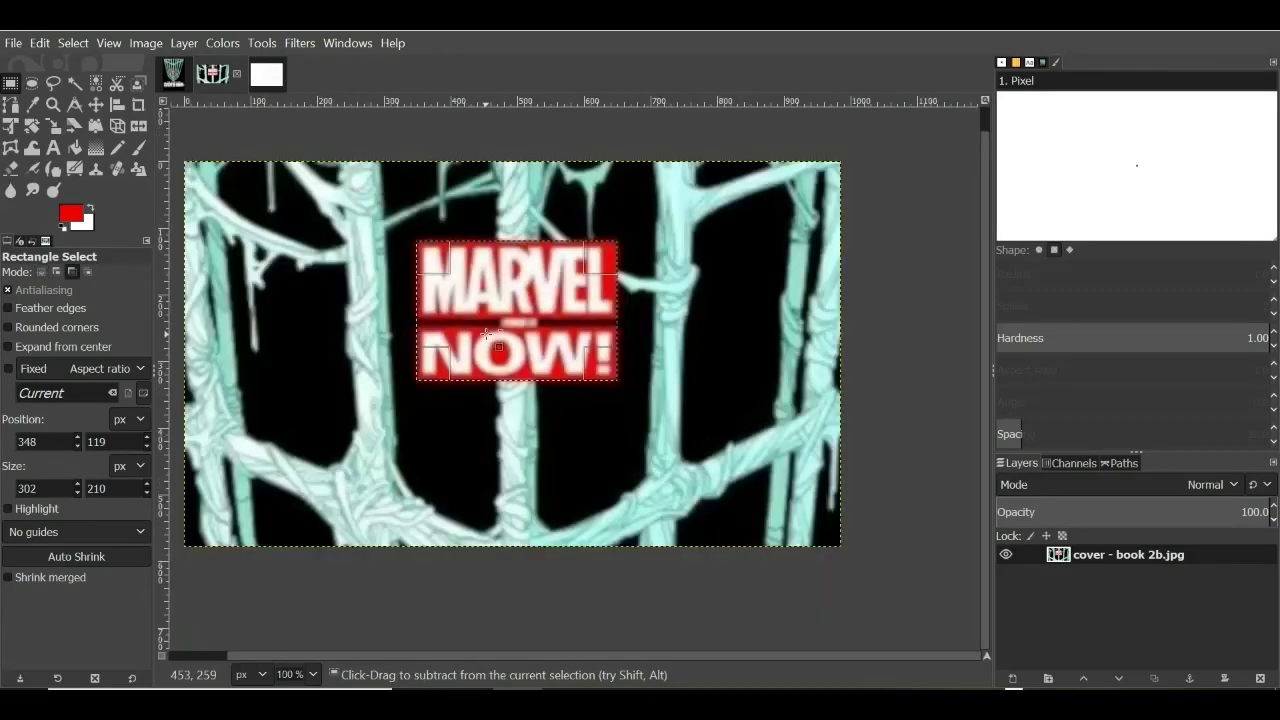
click(150, 45)
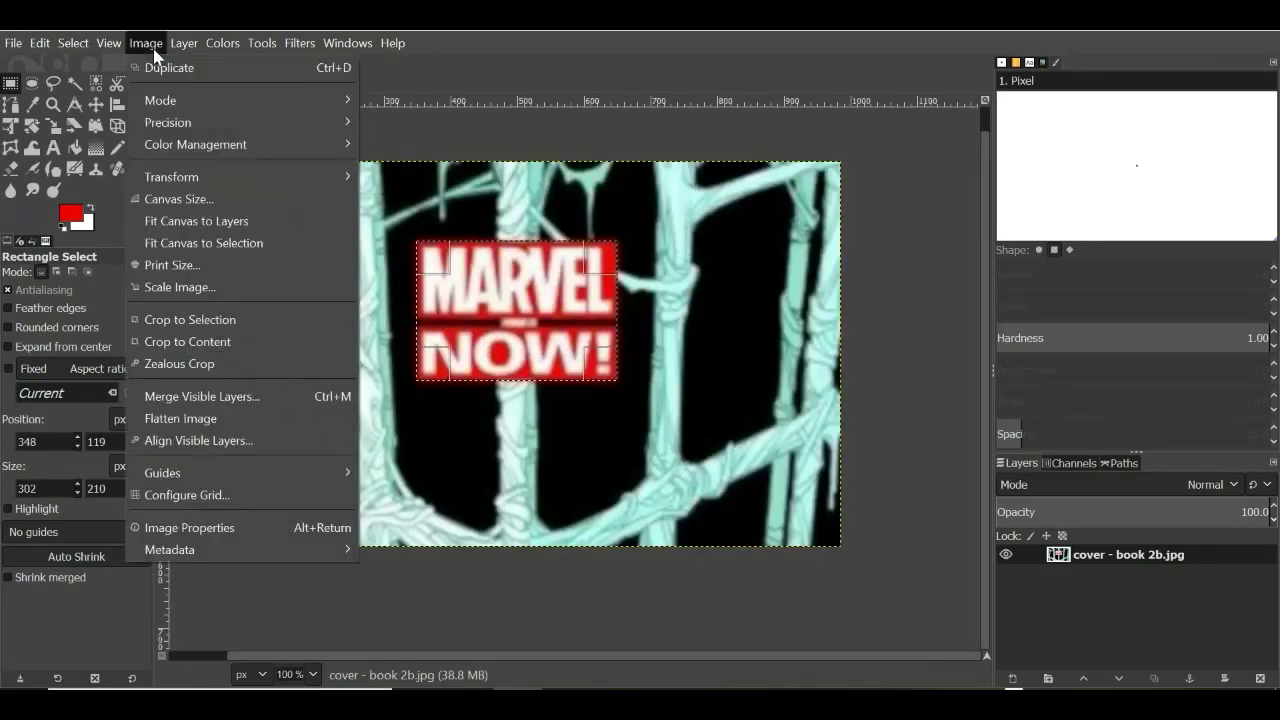
click(190, 320)
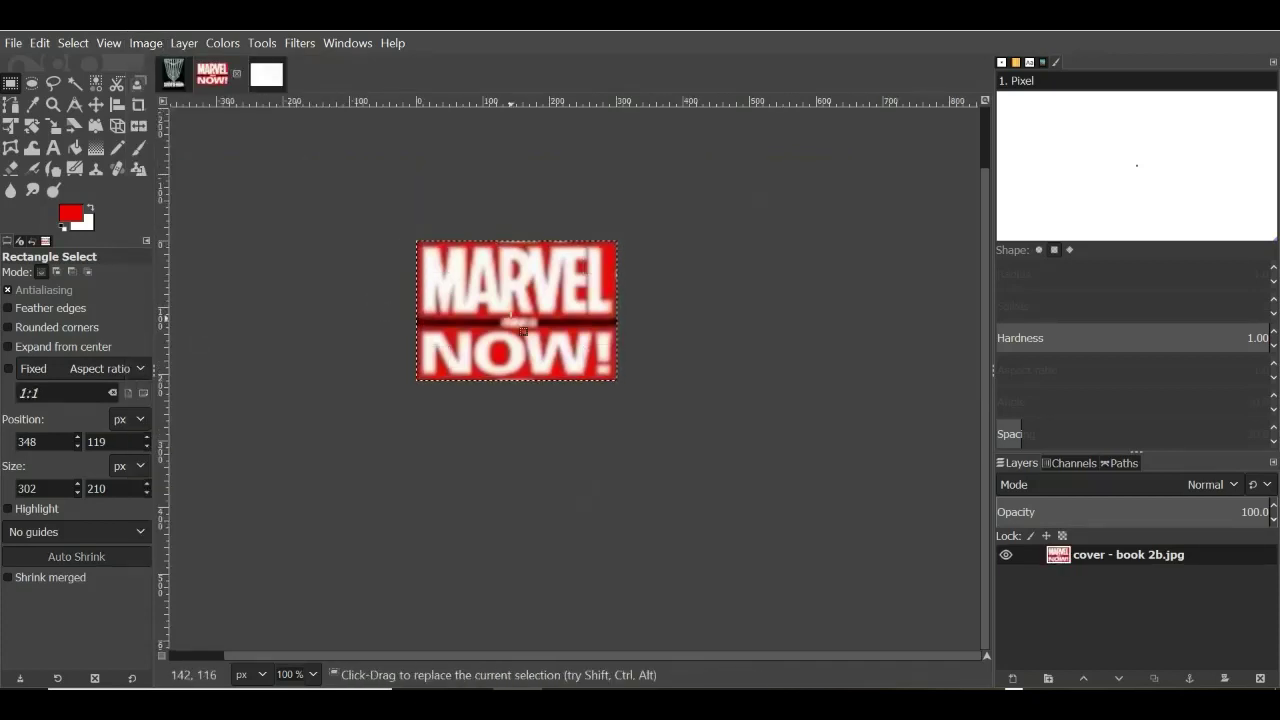
Step: Copy the whole cropped MARVEL NOW! logo and paste it into cover - book 2.jpg
click(72, 44)
click(77, 70)
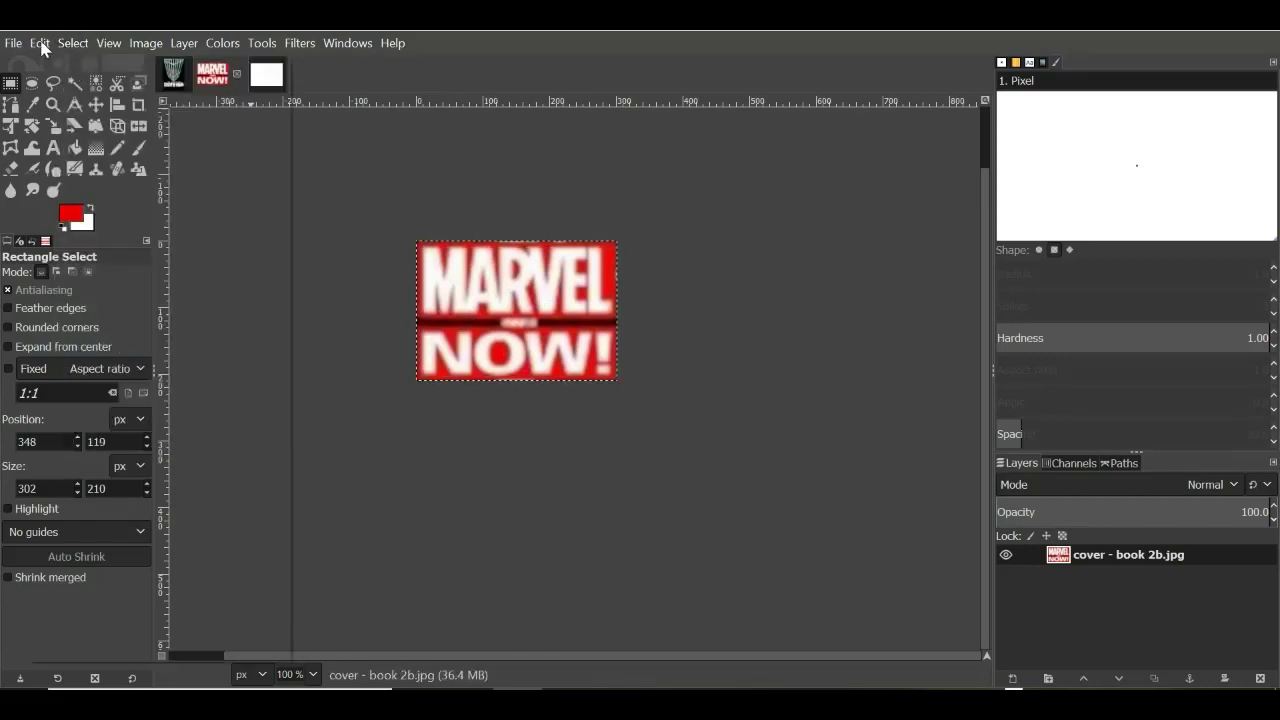
click(40, 44)
click(69, 190)
click(174, 74)
click(40, 44)
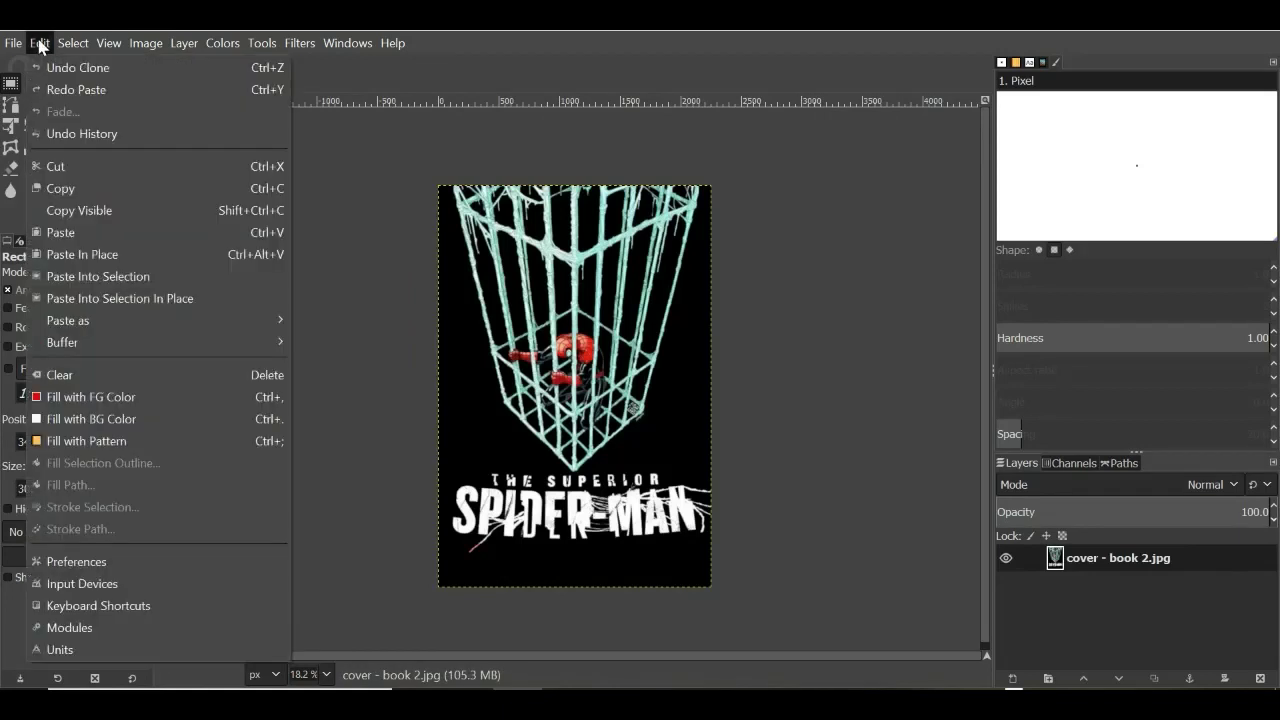
click(52, 232)
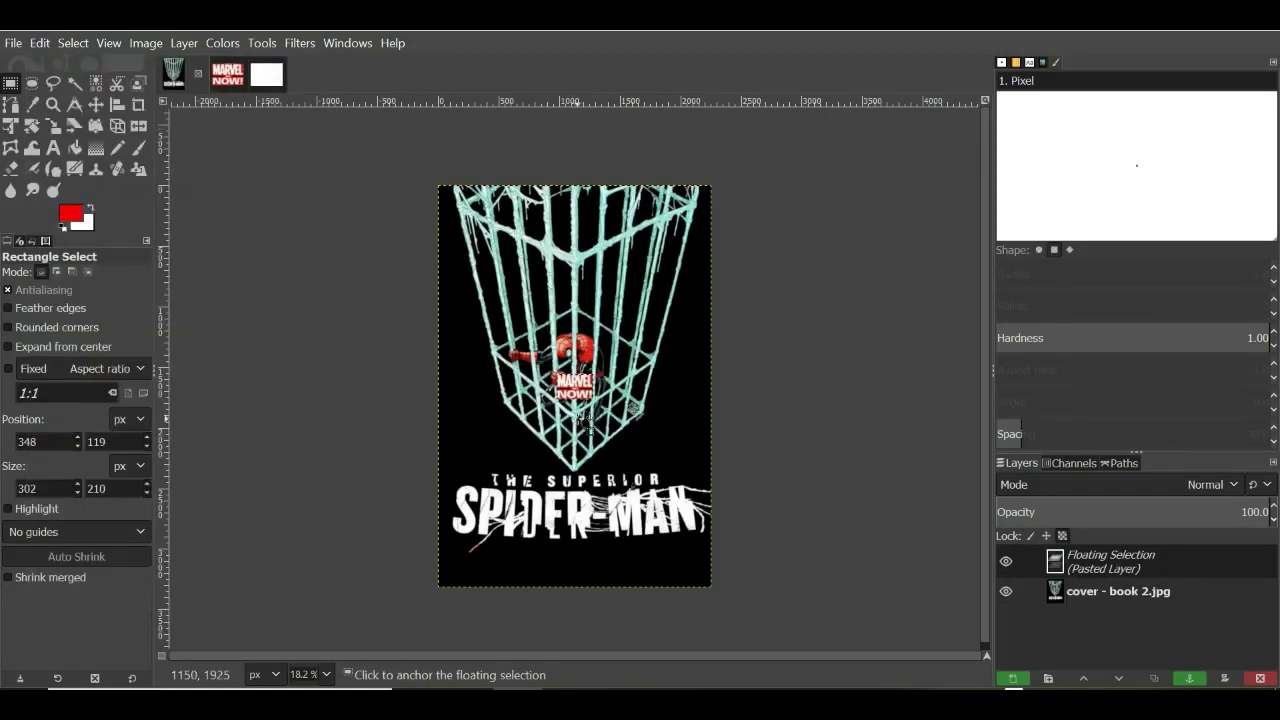
Step: Move the pasted MARVEL NOW! logo below the SPIDER-MAN title, centred near the cover's lower edge
scroll(586, 420, up, 3)
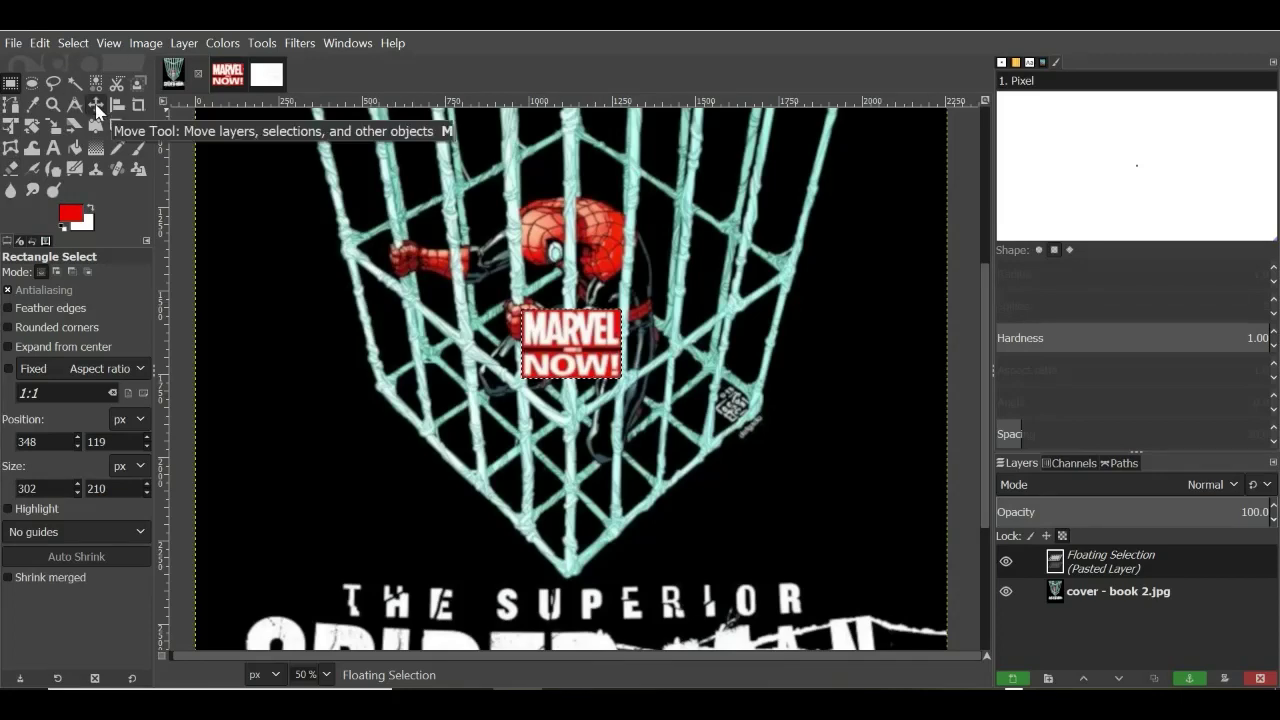
click(97, 106)
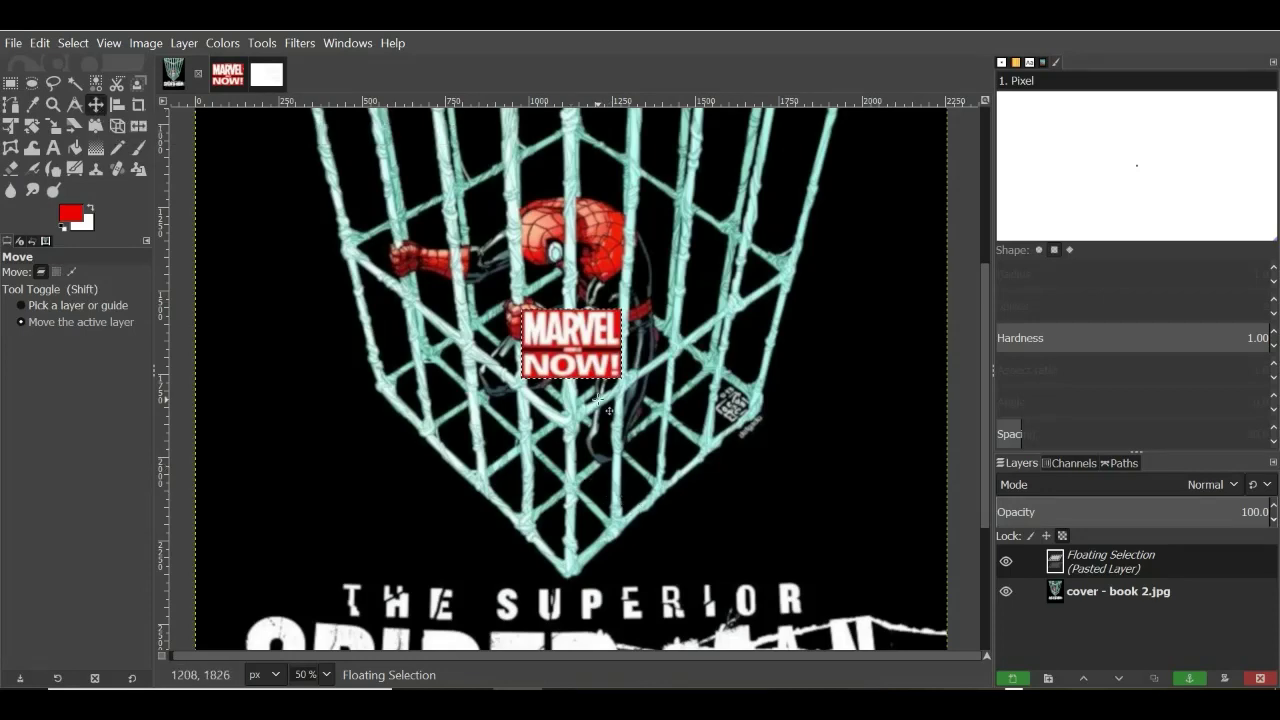
scroll(605, 420, down, 1)
scroll(594, 375, down, 2)
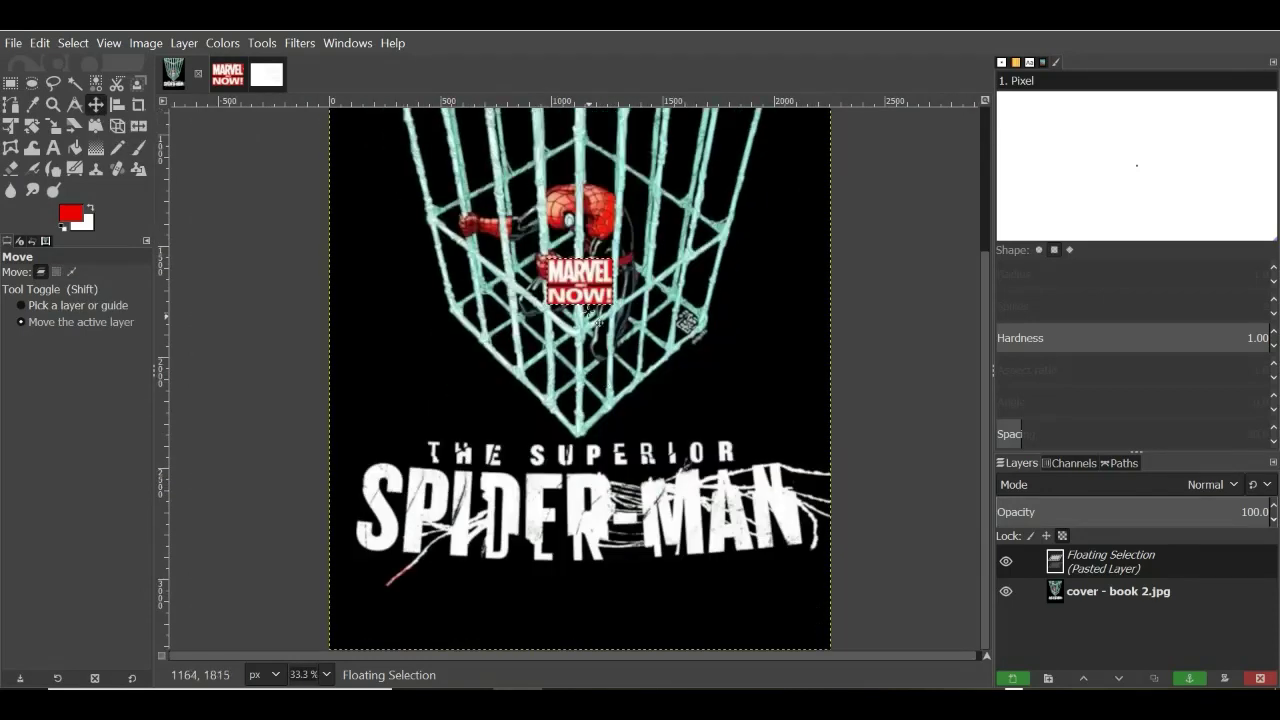
drag(594, 295, 591, 610)
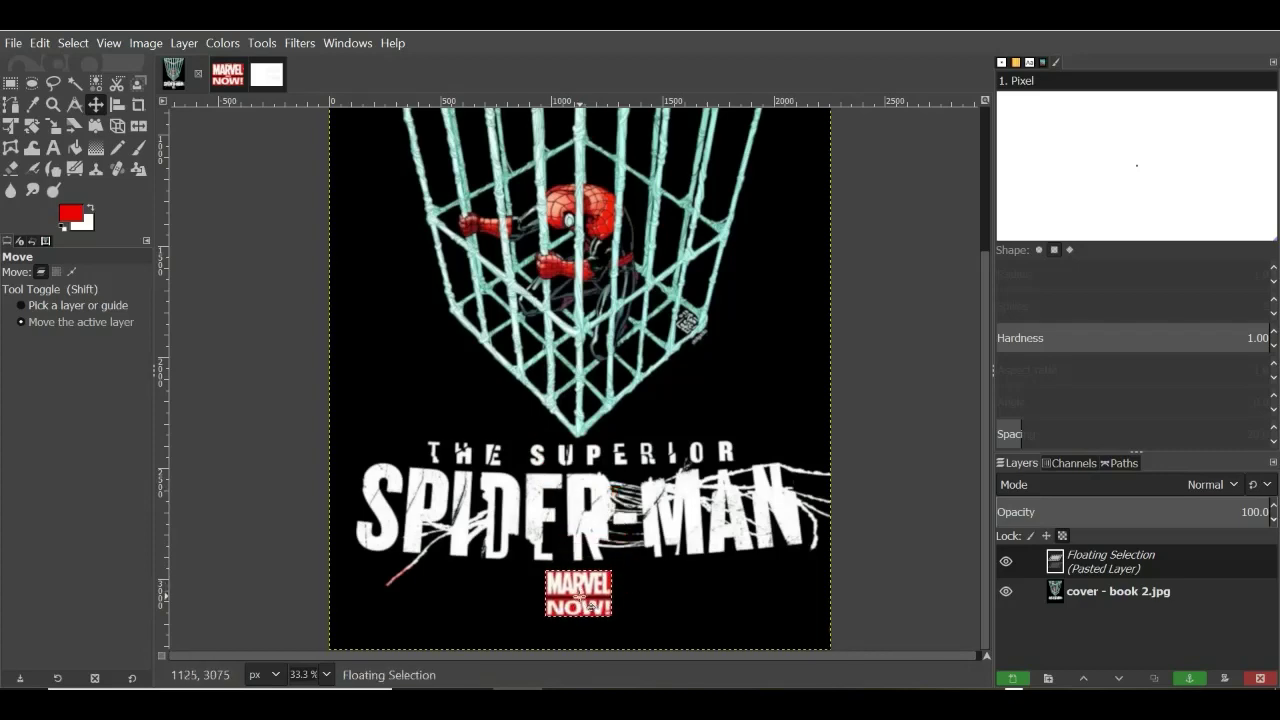
scroll(597, 612, down, 2)
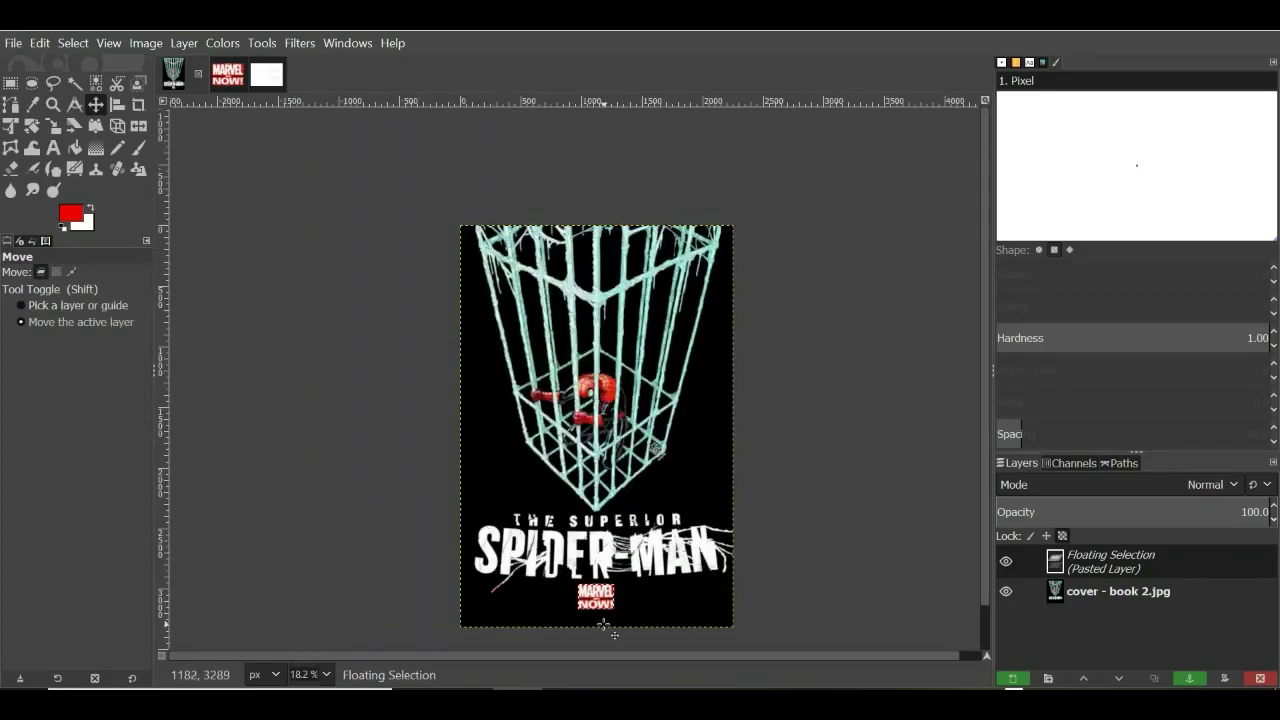
scroll(603, 625, up, 1)
scroll(605, 635, up, 2)
drag(589, 533, 590, 550)
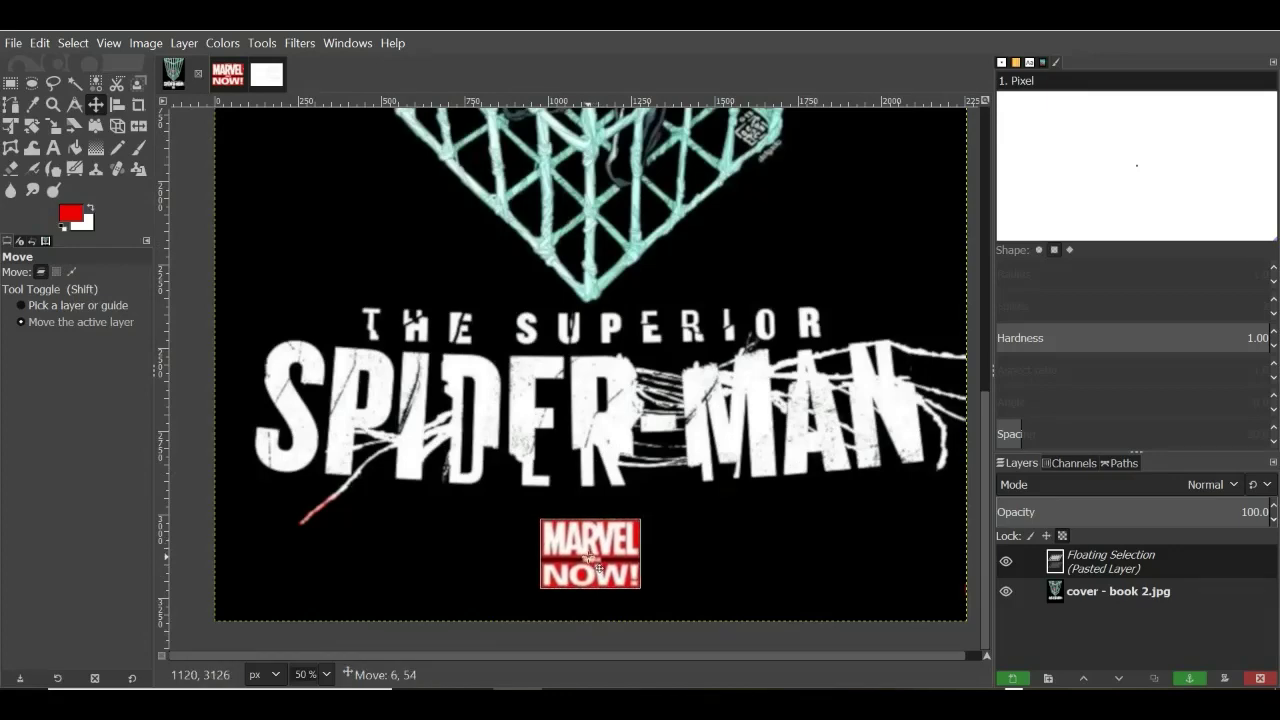
drag(590, 560, 591, 561)
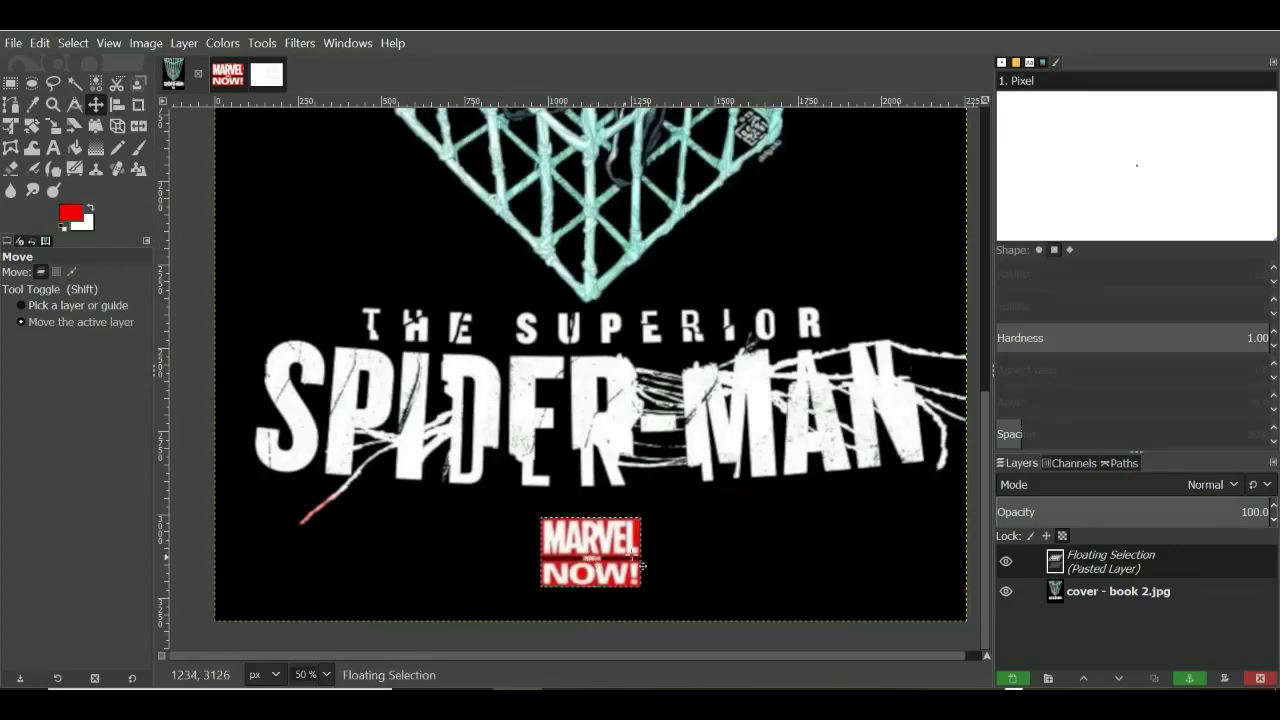
Step: Try to clear the selection around the pasted logo
click(72, 46)
click(75, 46)
click(76, 46)
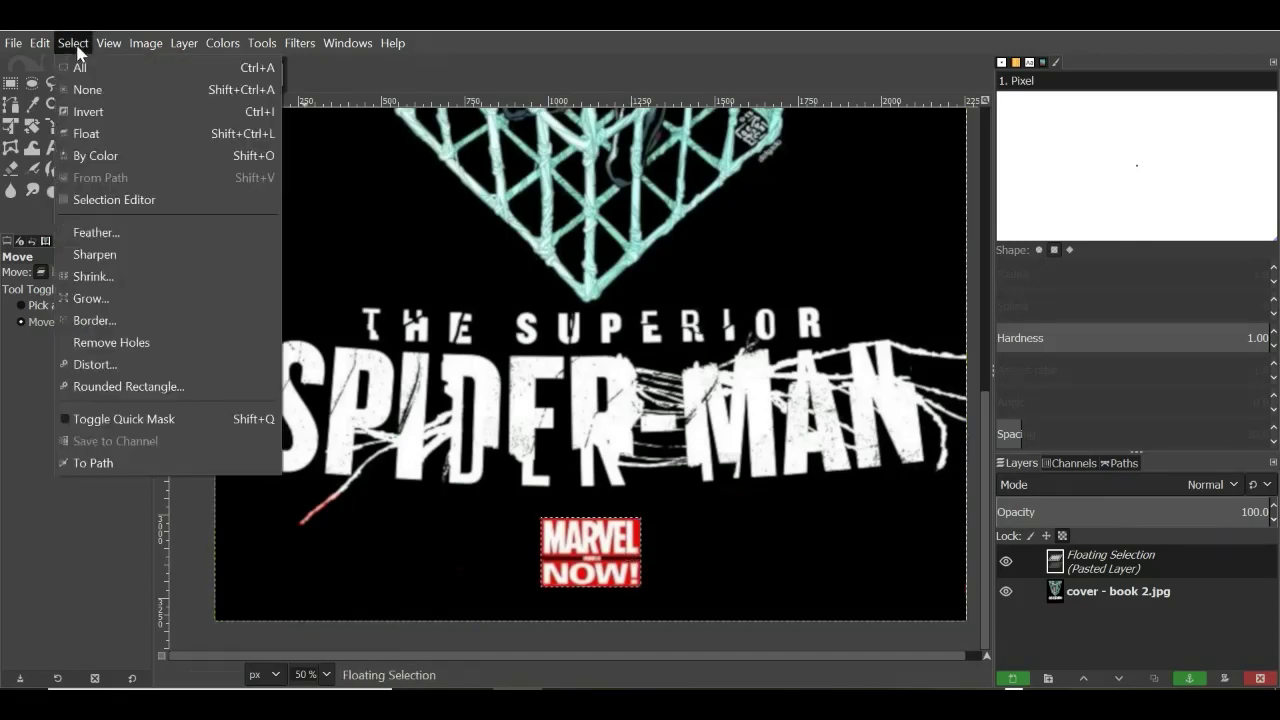
click(87, 92)
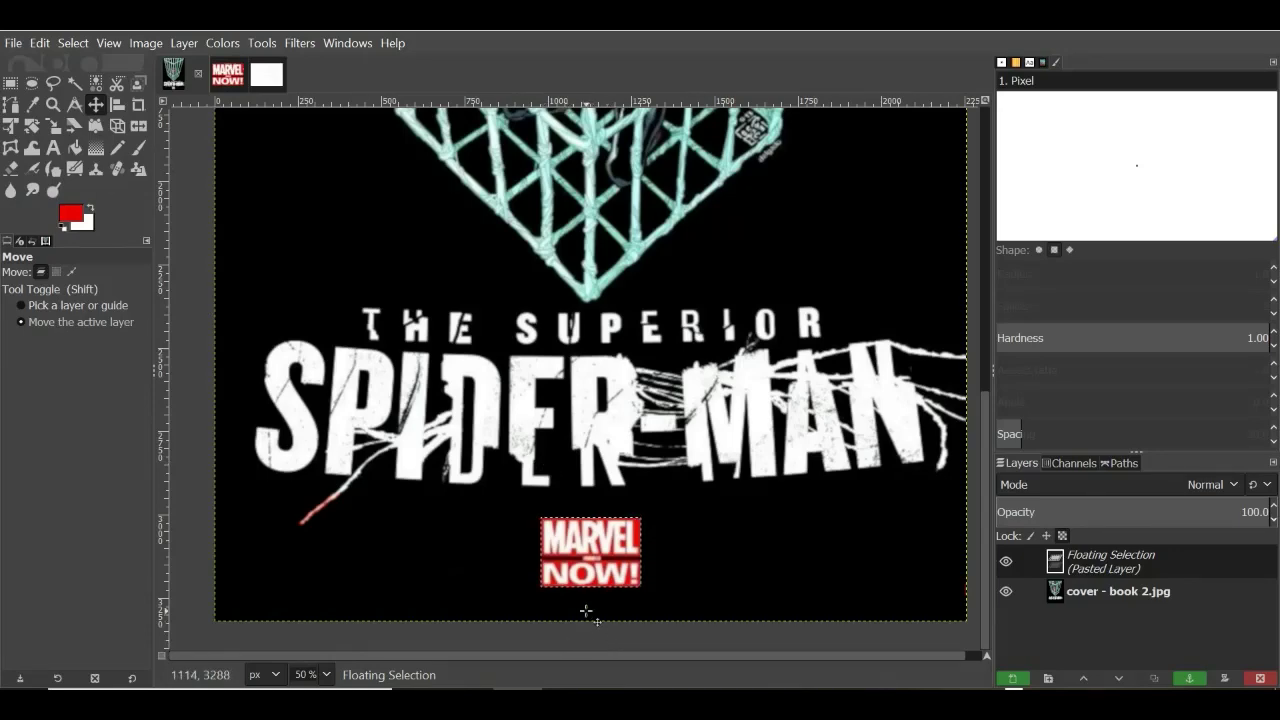
Step: Set the Clone brush size to 87 and sample the black background beside the pasted logo as the clone source
click(96, 172)
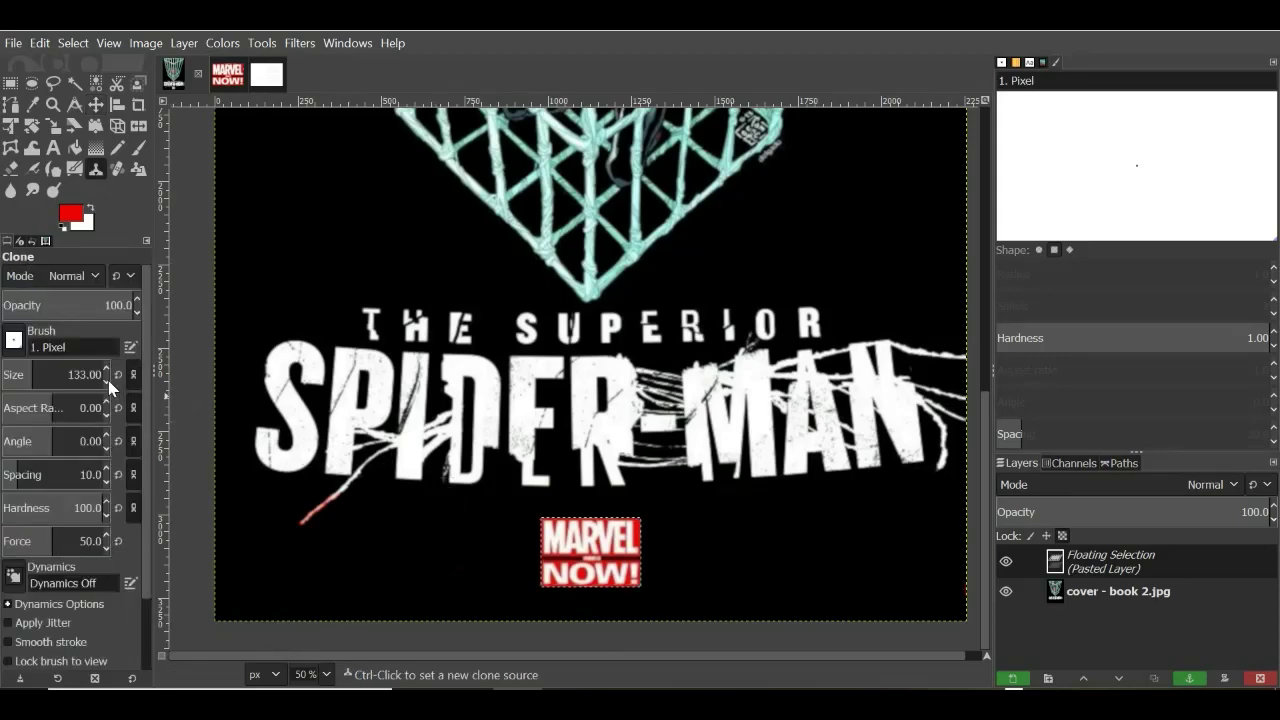
scroll(108, 382, down, 18)
scroll(108, 390, down, 4)
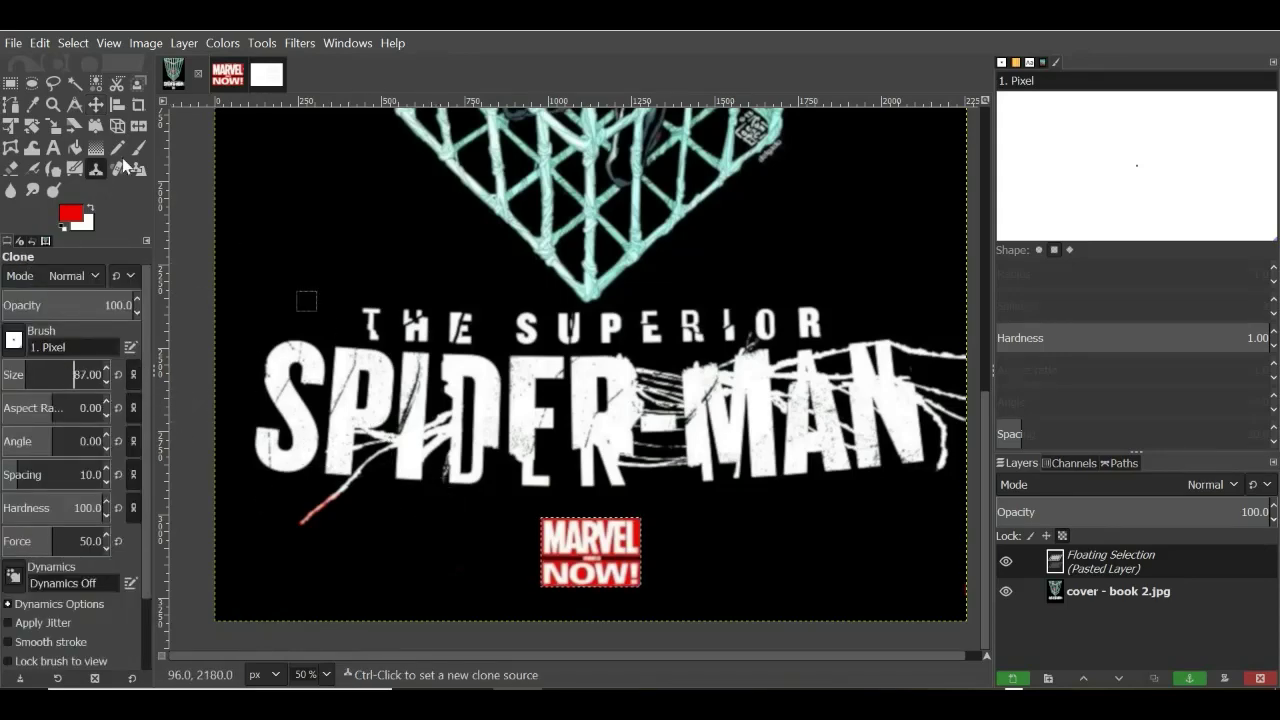
ctrl+click(428, 528)
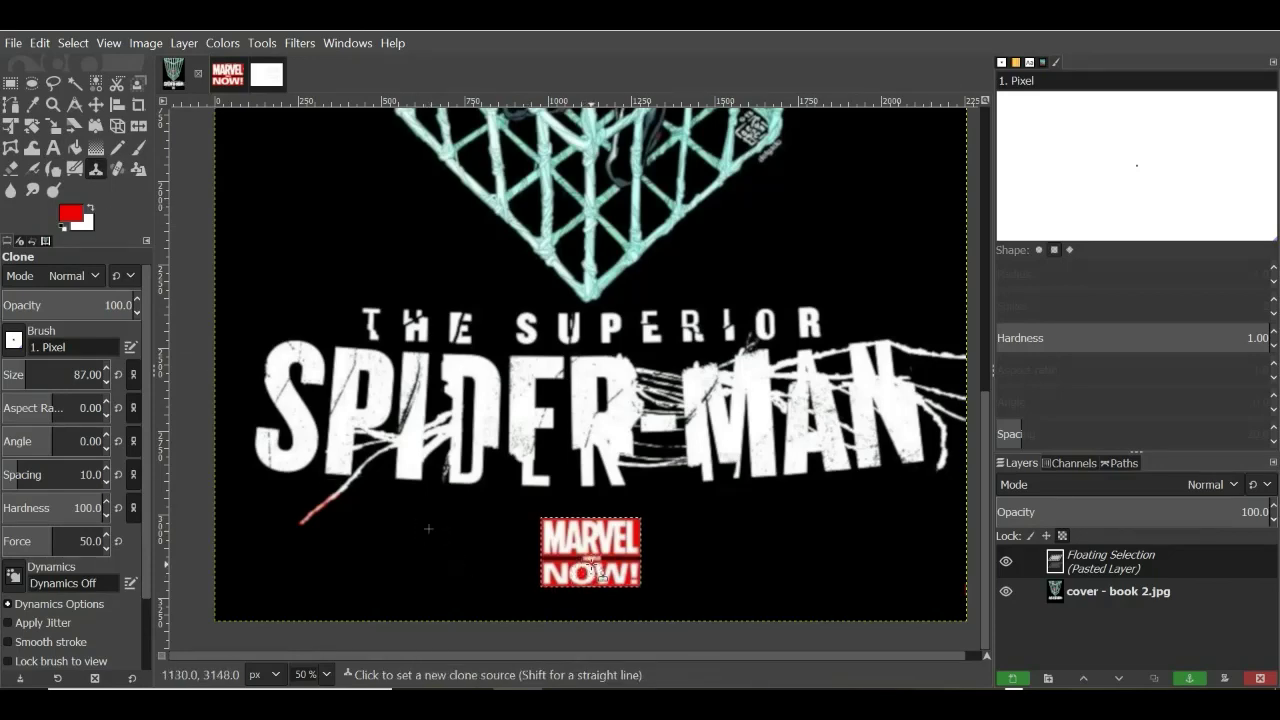
scroll(590, 570, up, 5)
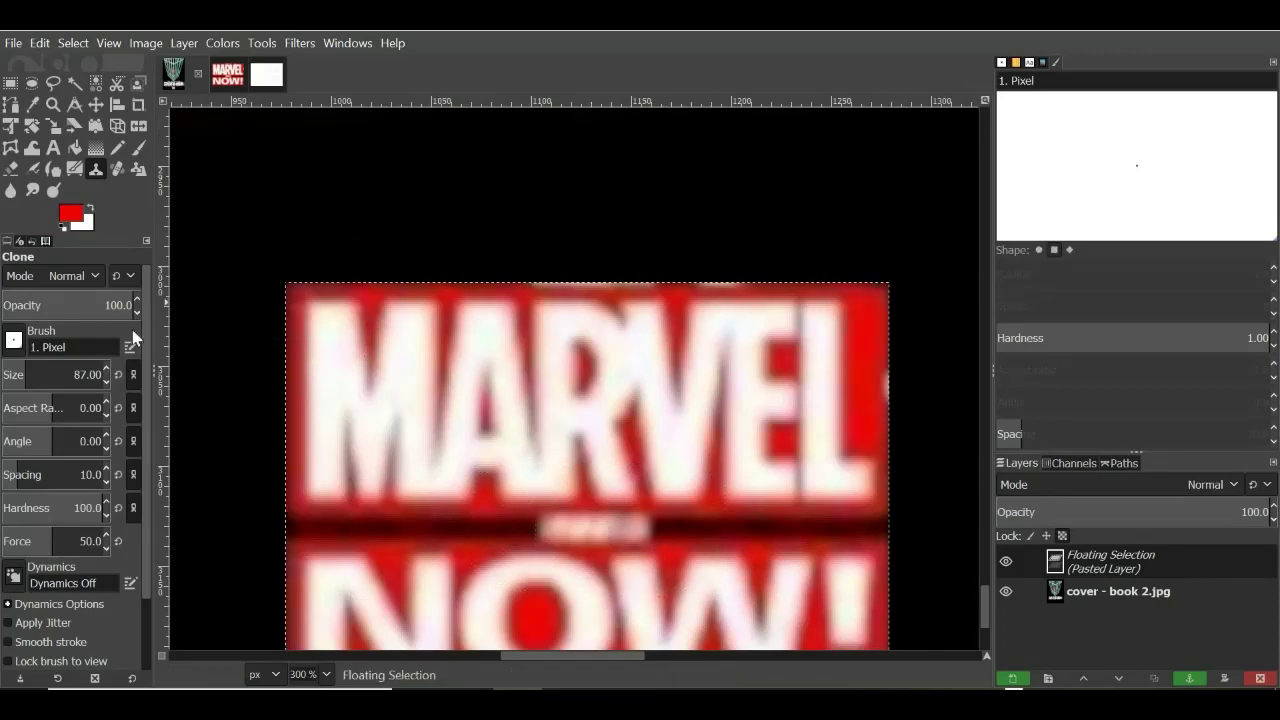
Step: Set the Clone brush size to 24 and clone the dark band over the tiny text between MARVEL and NOW!
click(106, 382)
click(106, 382)
click(106, 384)
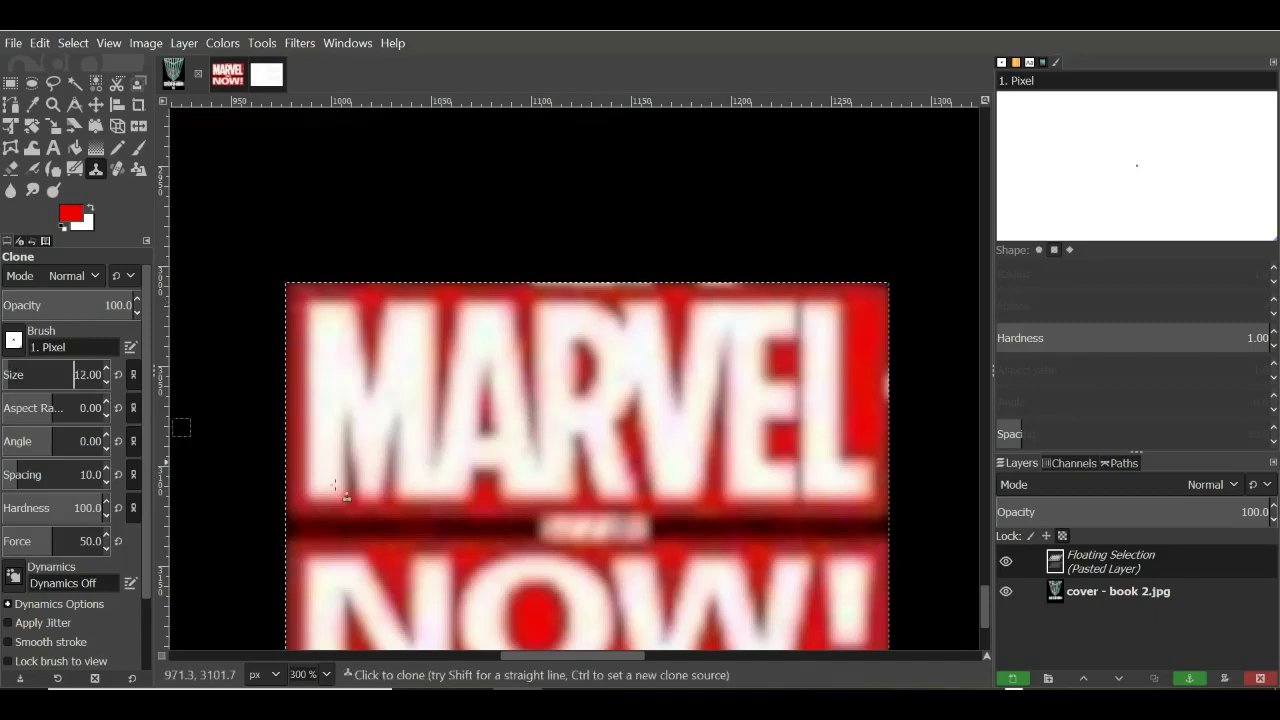
click(105, 368)
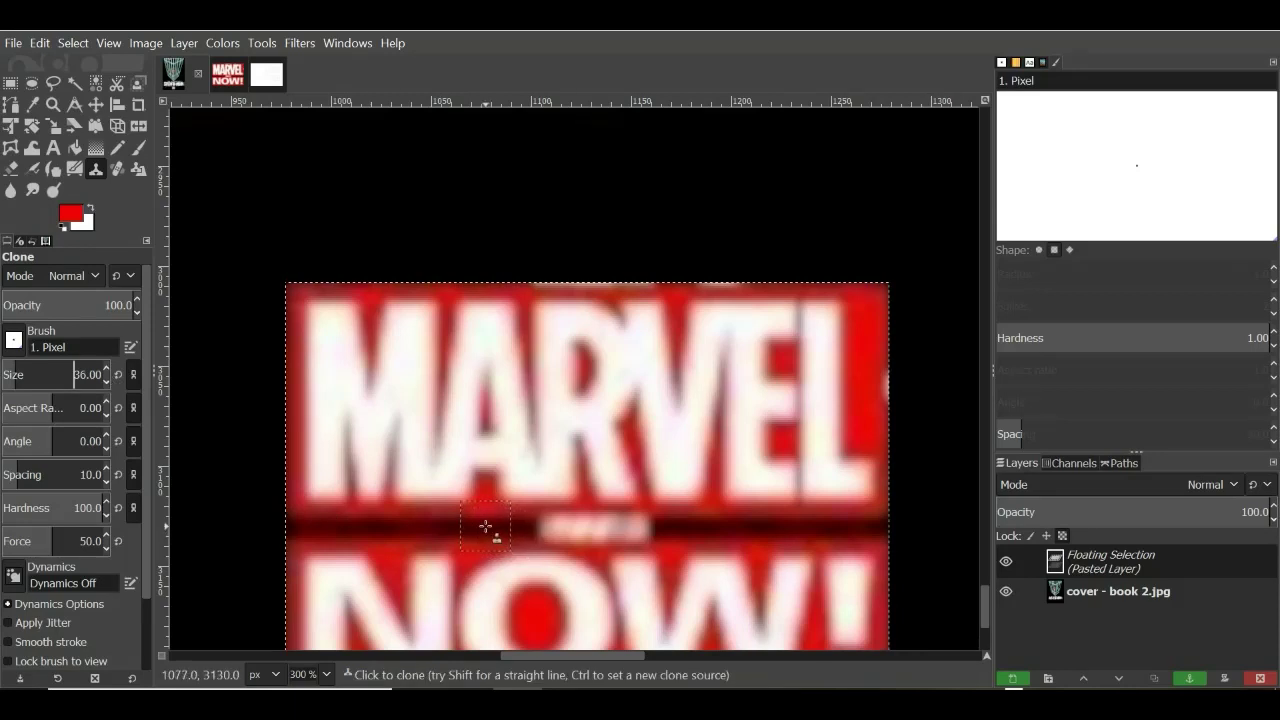
click(106, 381)
click(106, 381)
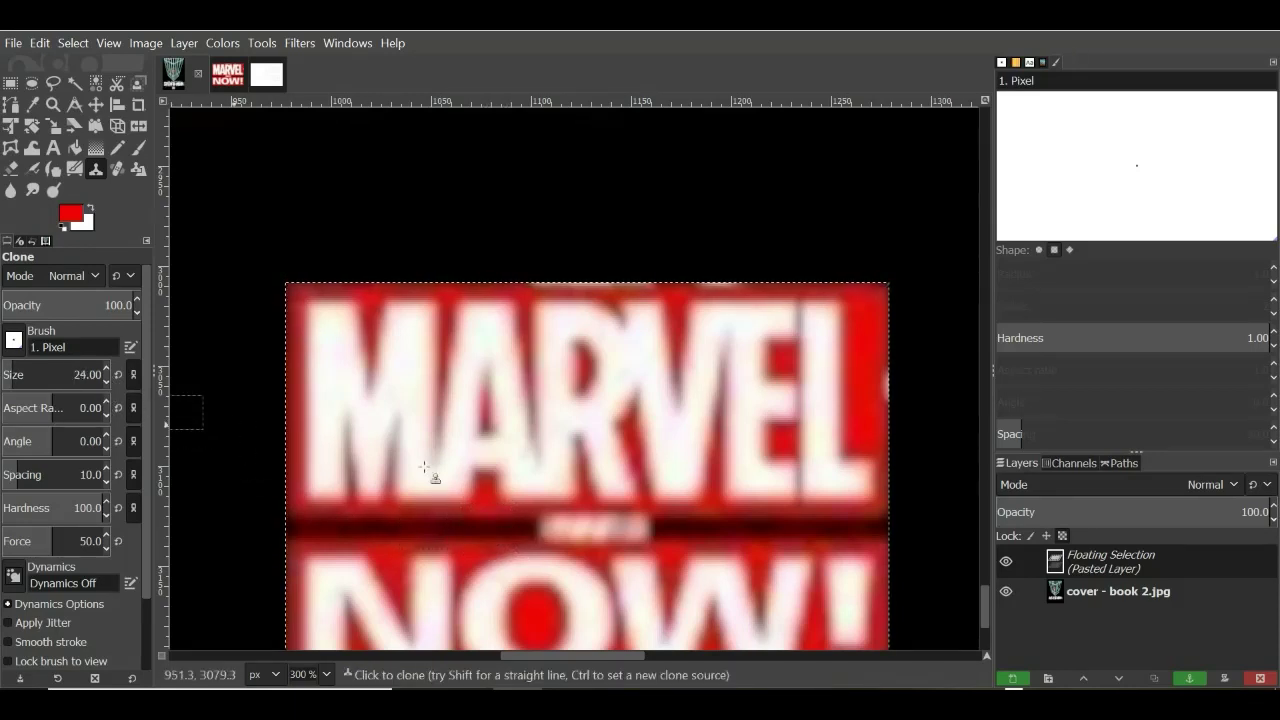
key(ctrl)
ctrl+click(510, 527)
scroll(510, 527, up, 2)
mouse_move(603, 534)
mouse_down()
mouse_move(565, 525)
mouse_move(833, 526)
mouse_move(800, 533)
mouse_move(835, 527)
mouse_up()
ctrl+click(835, 527)
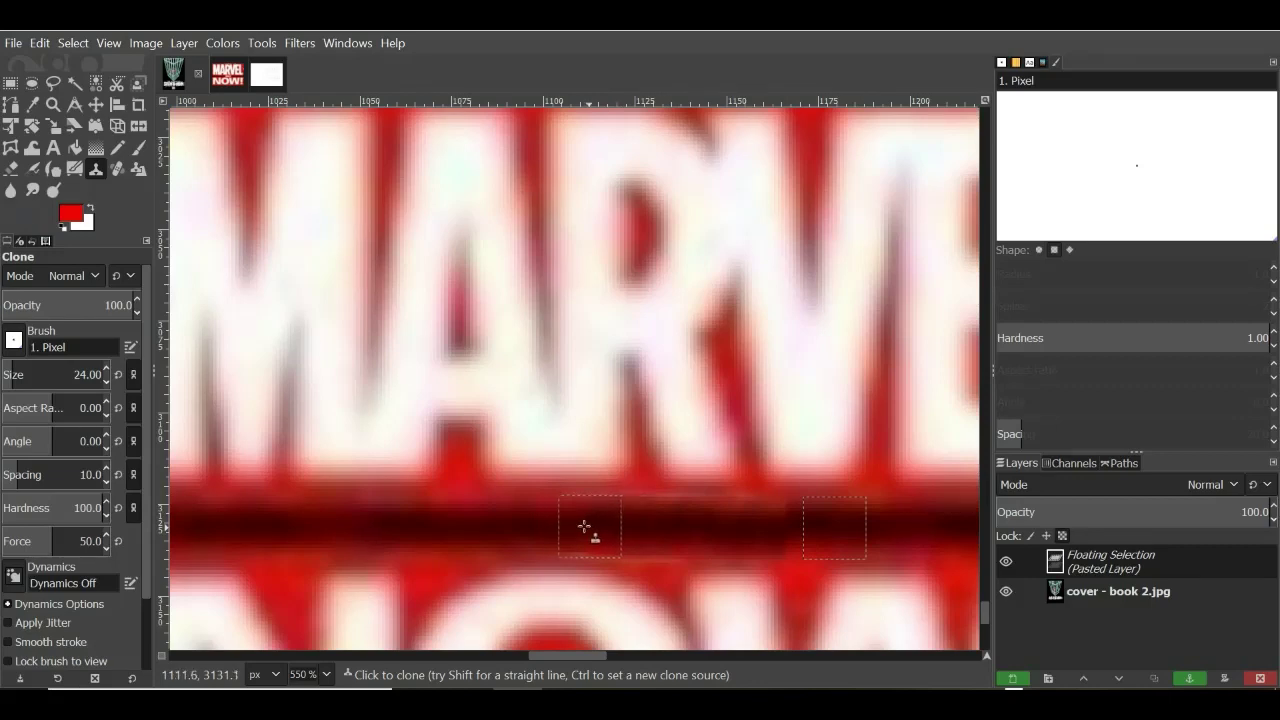
Step: Anchor the floating MARVEL NOW! logo to the cover using the Rectangle Select tool
ctrl+scroll(623, 513, down, 4)
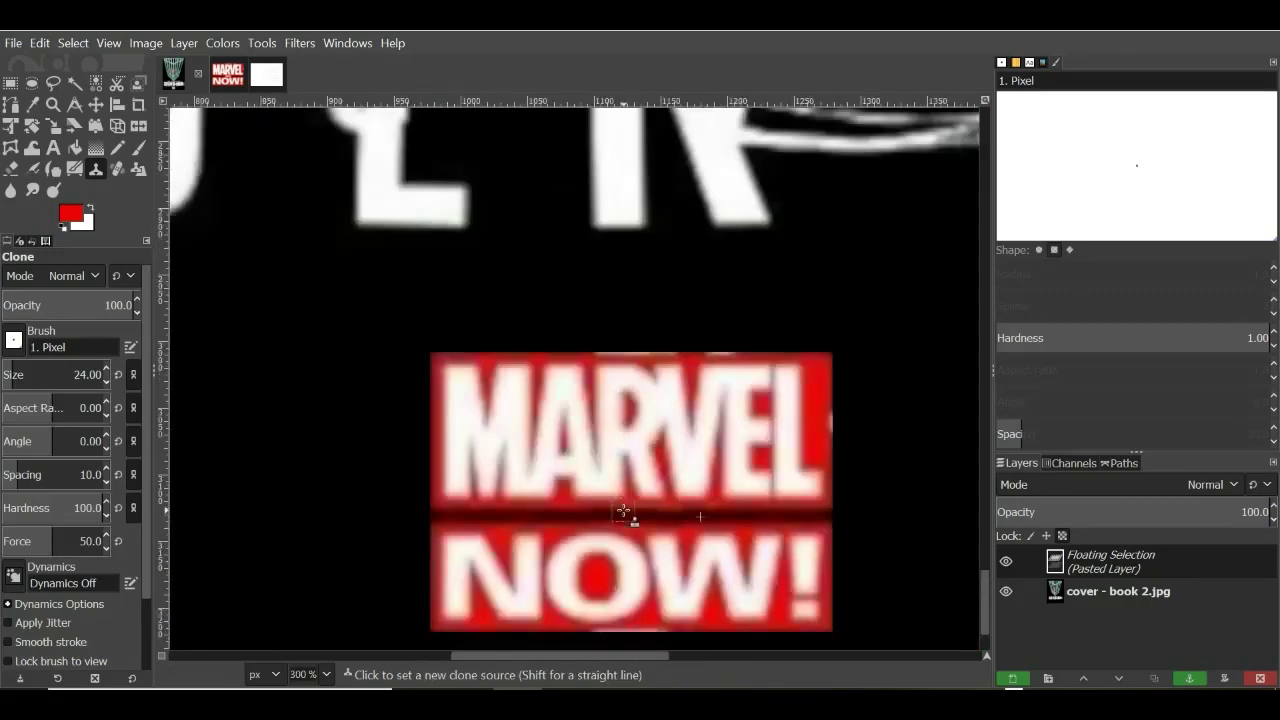
ctrl+scroll(623, 513, down, 3)
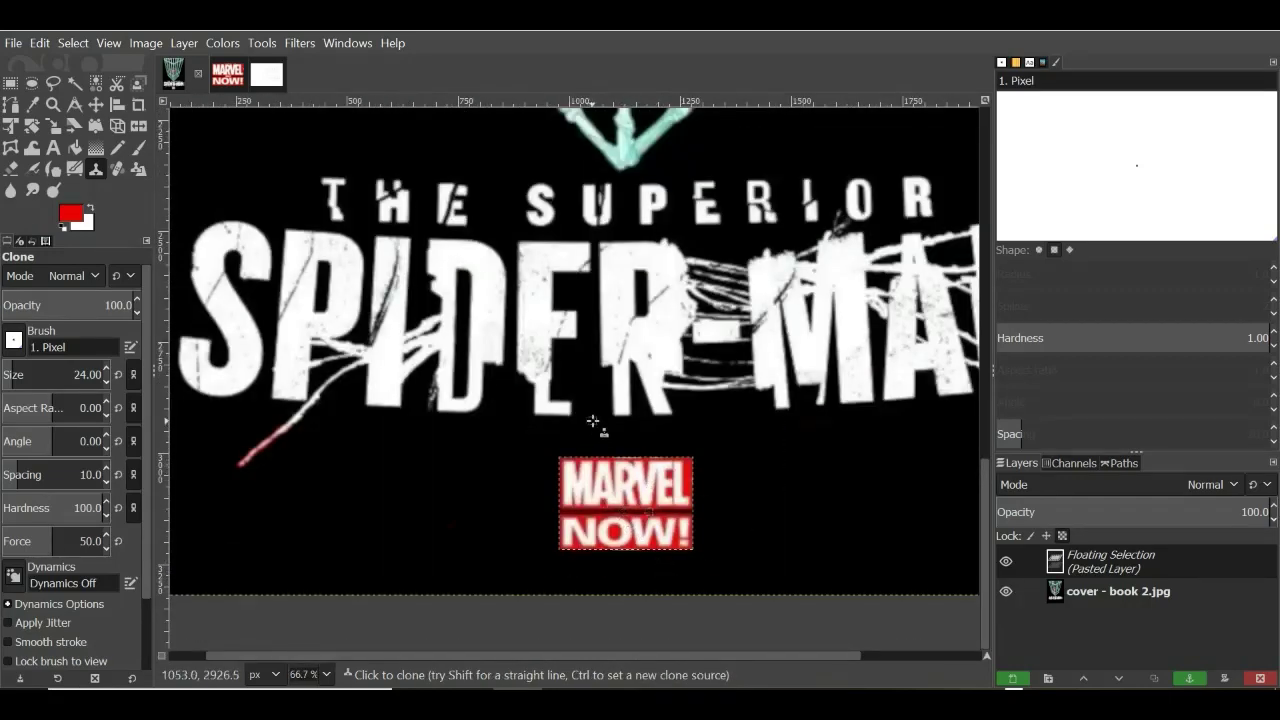
ctrl+scroll(700, 440, down, 3)
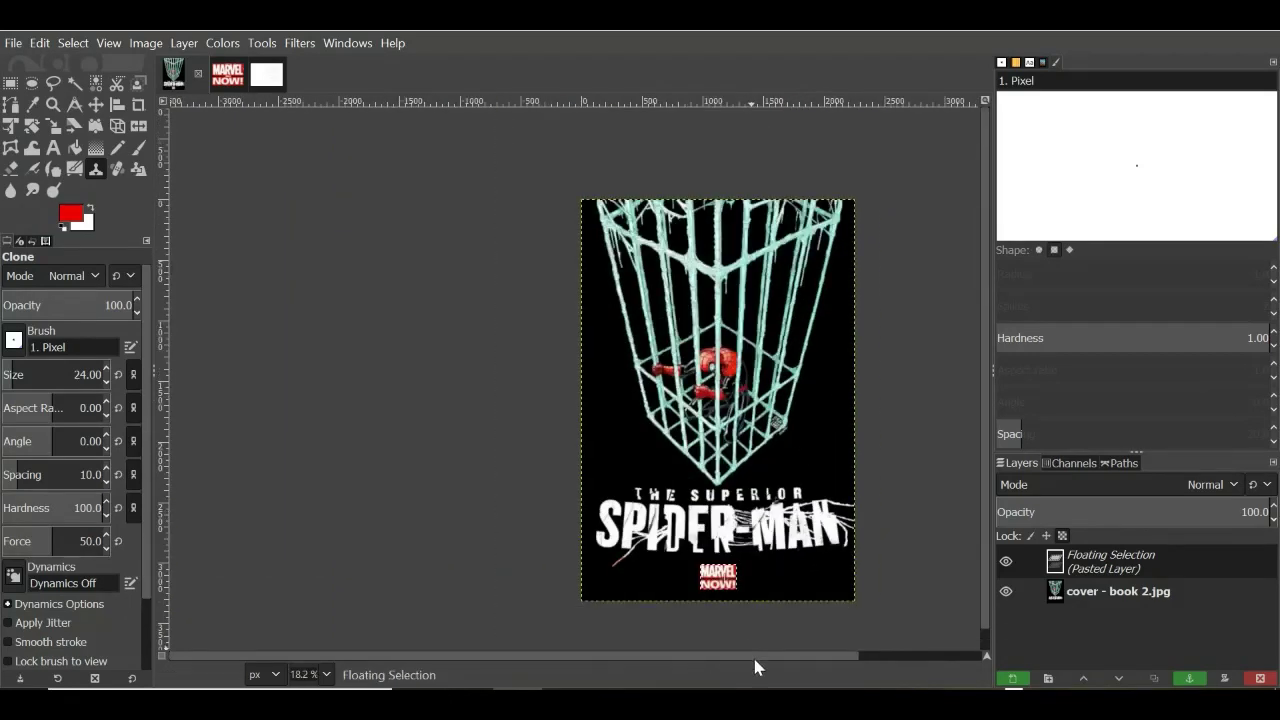
drag(752, 654, 944, 652)
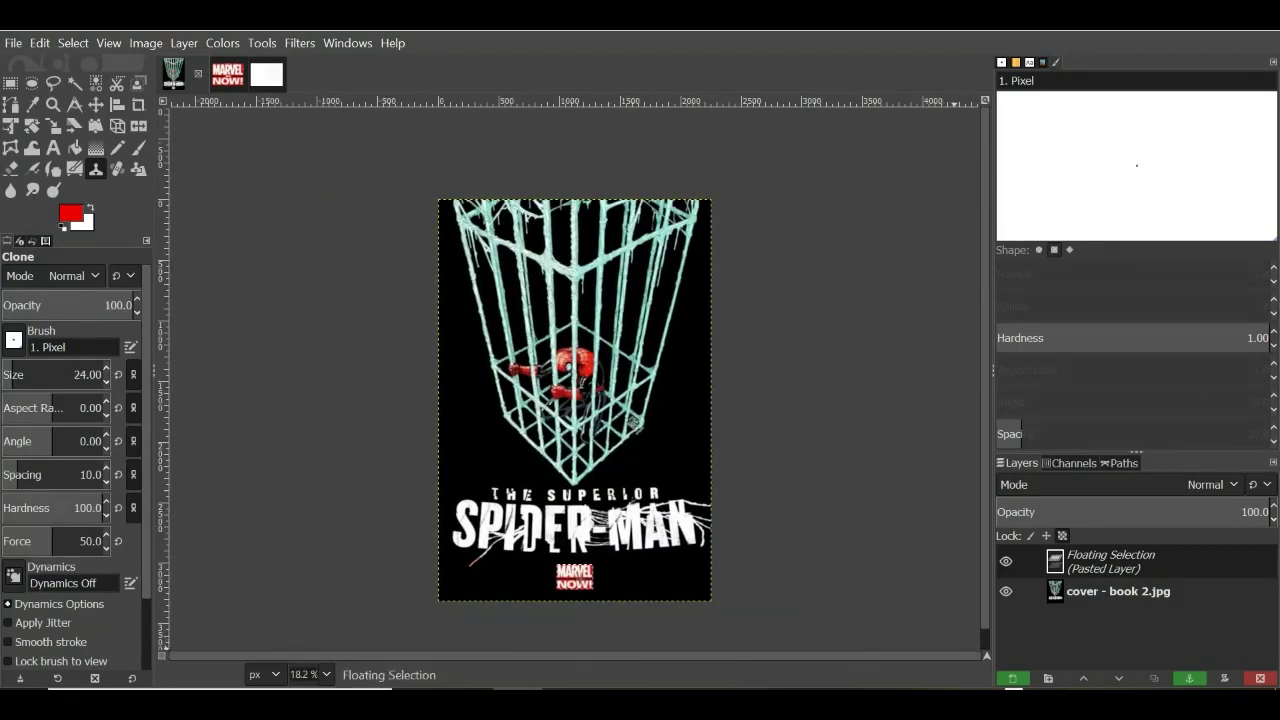
click(932, 686)
click(263, 44)
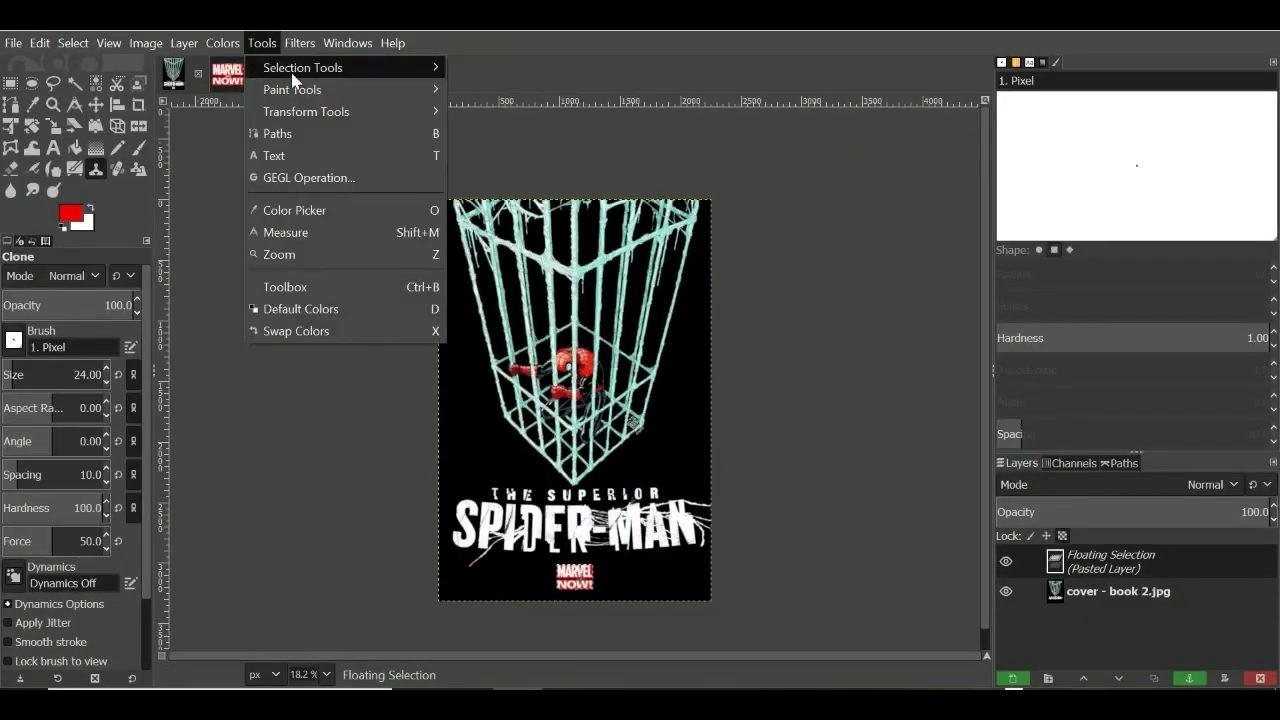
mouse_move(356, 64)
click(492, 68)
click(390, 238)
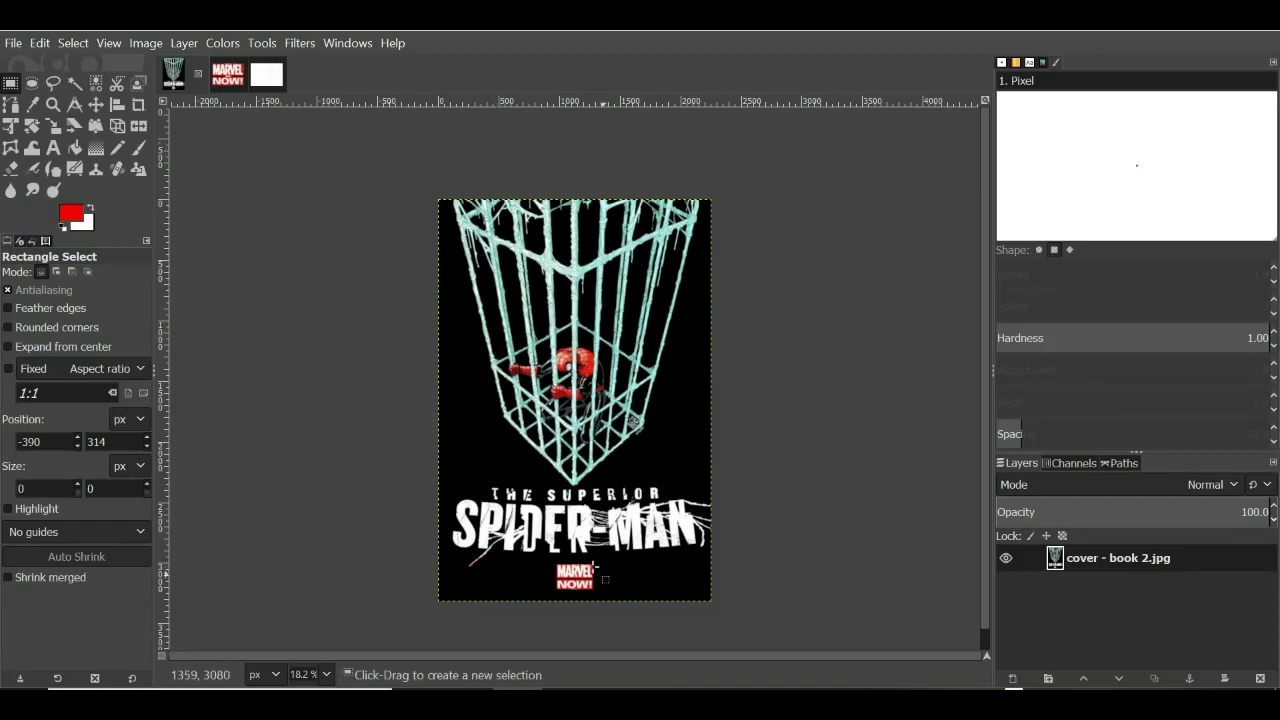
click(264, 45)
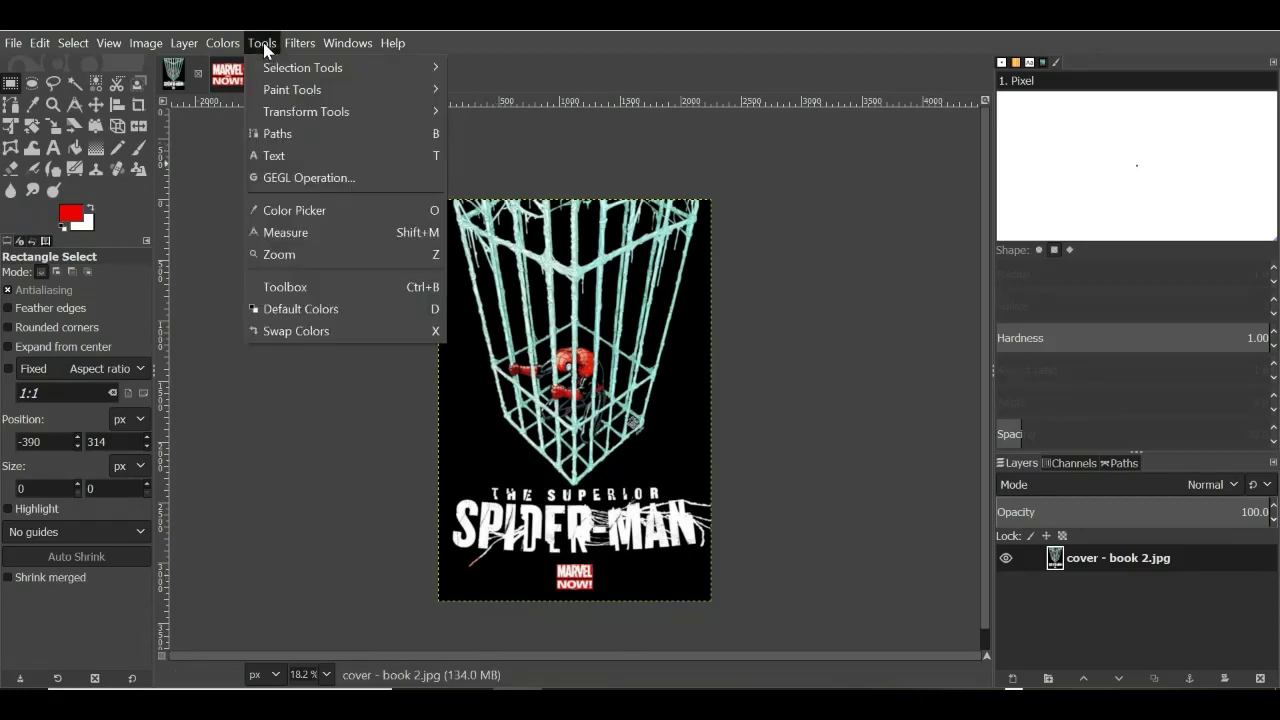
mouse_move(280, 67)
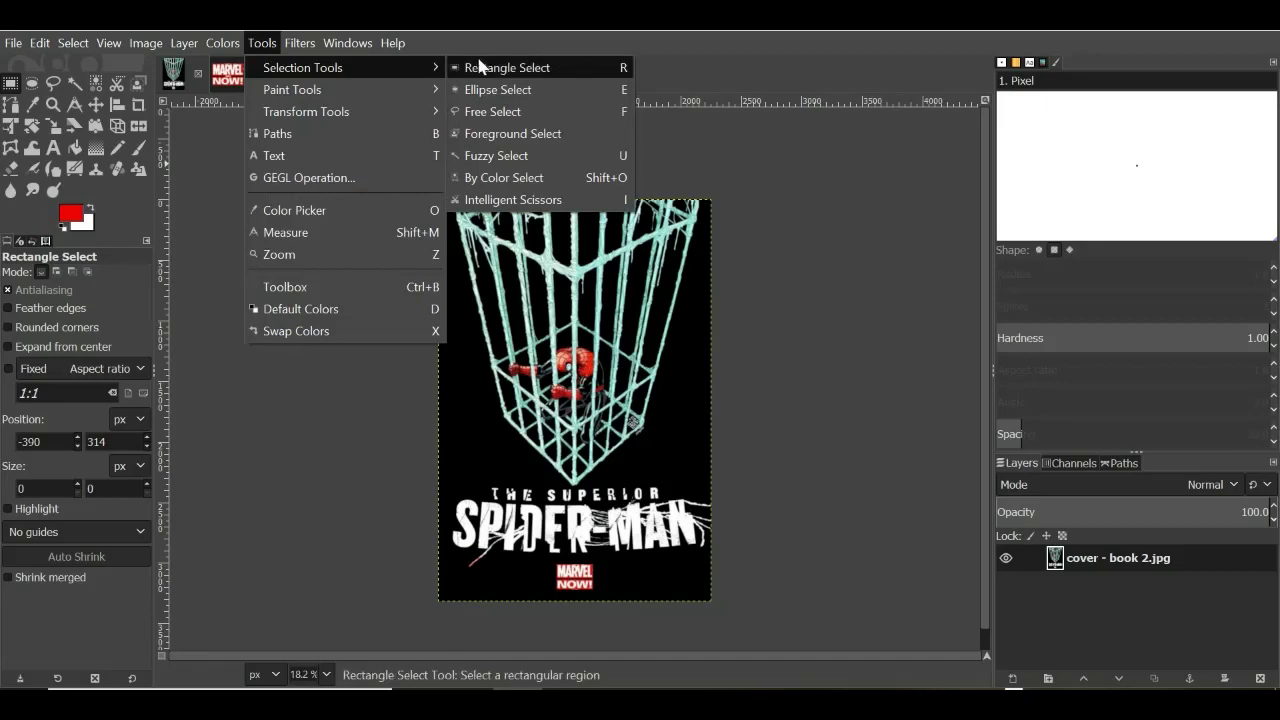
click(736, 65)
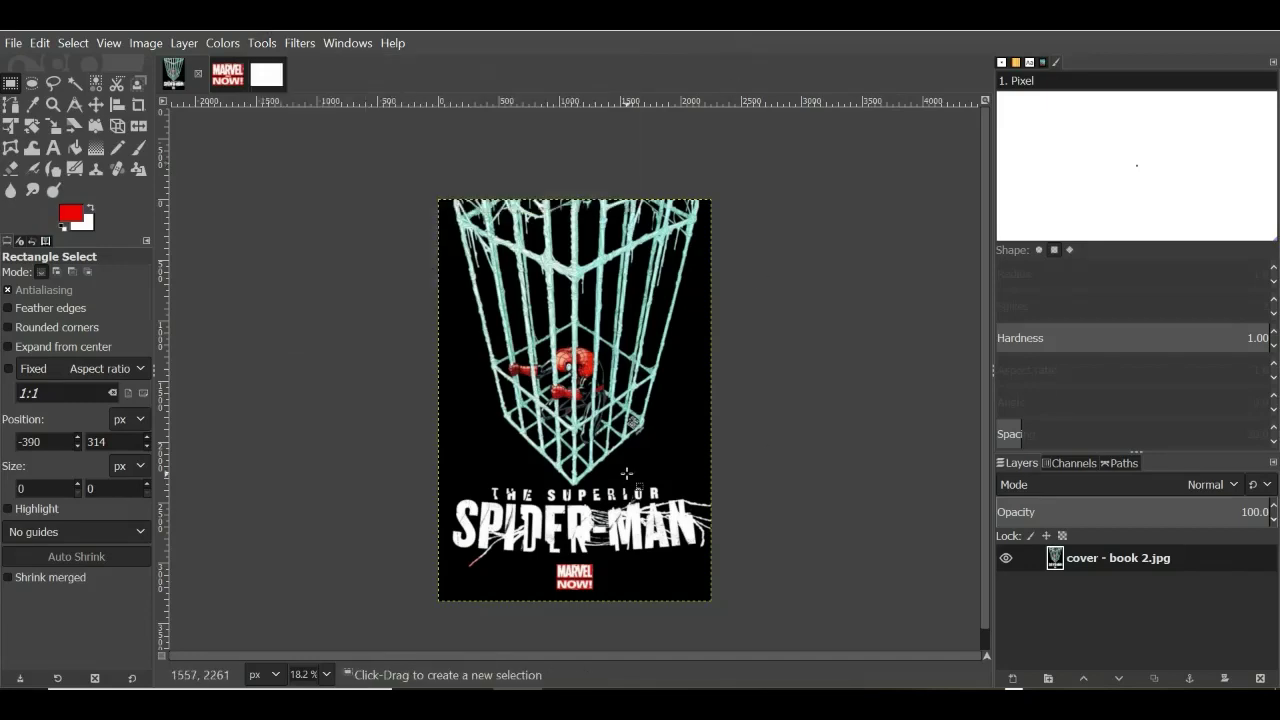
scroll(626, 473, down, 1)
scroll(626, 473, up, 2)
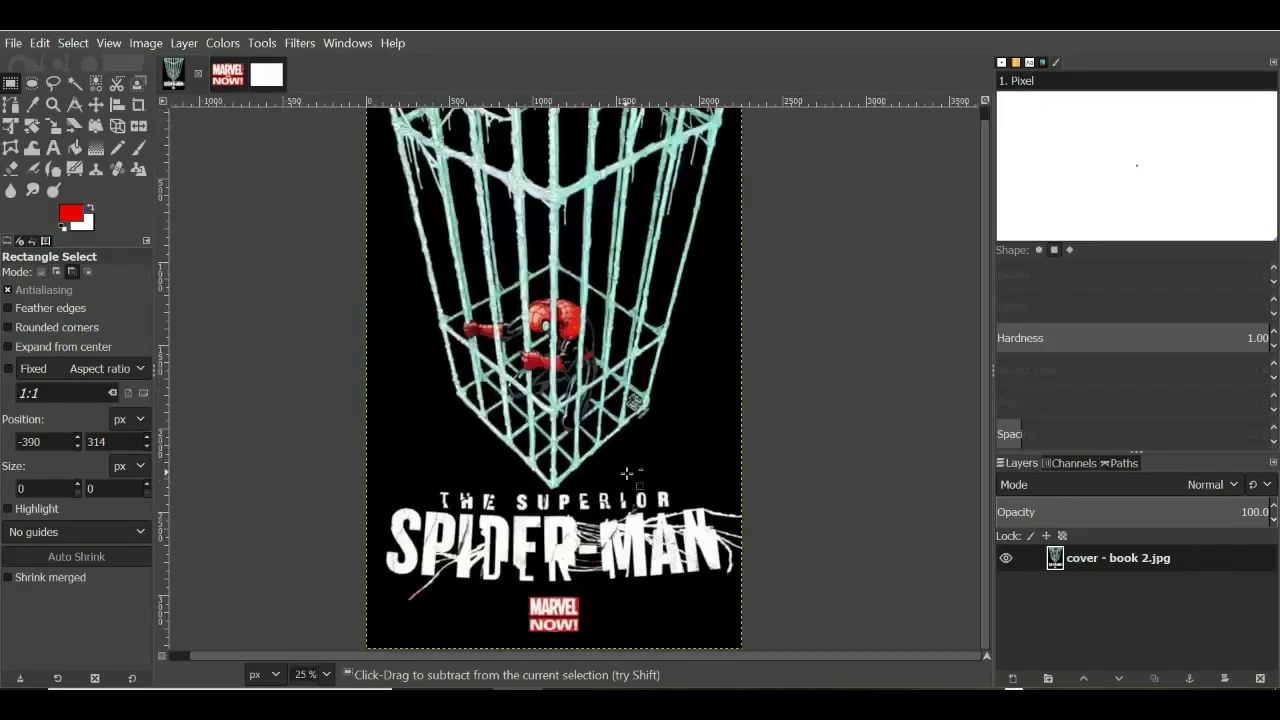
scroll(626, 473, up, 1)
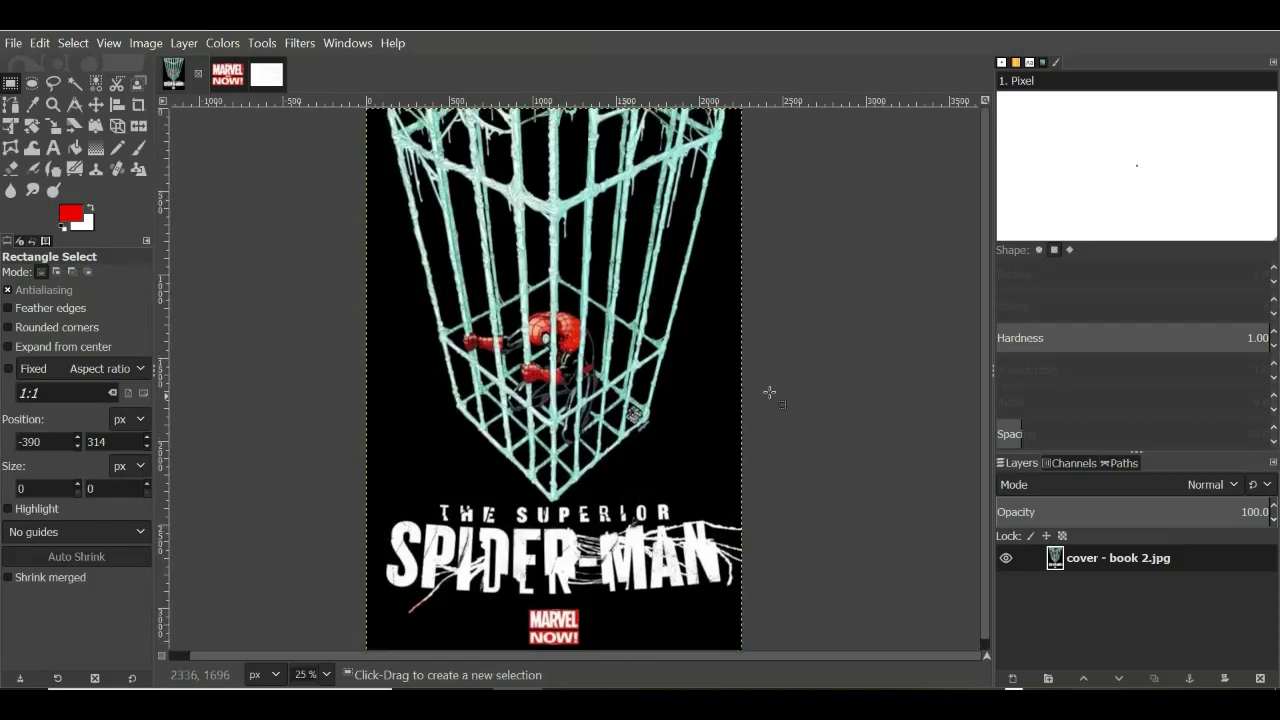
scroll(960, 452, down, 1)
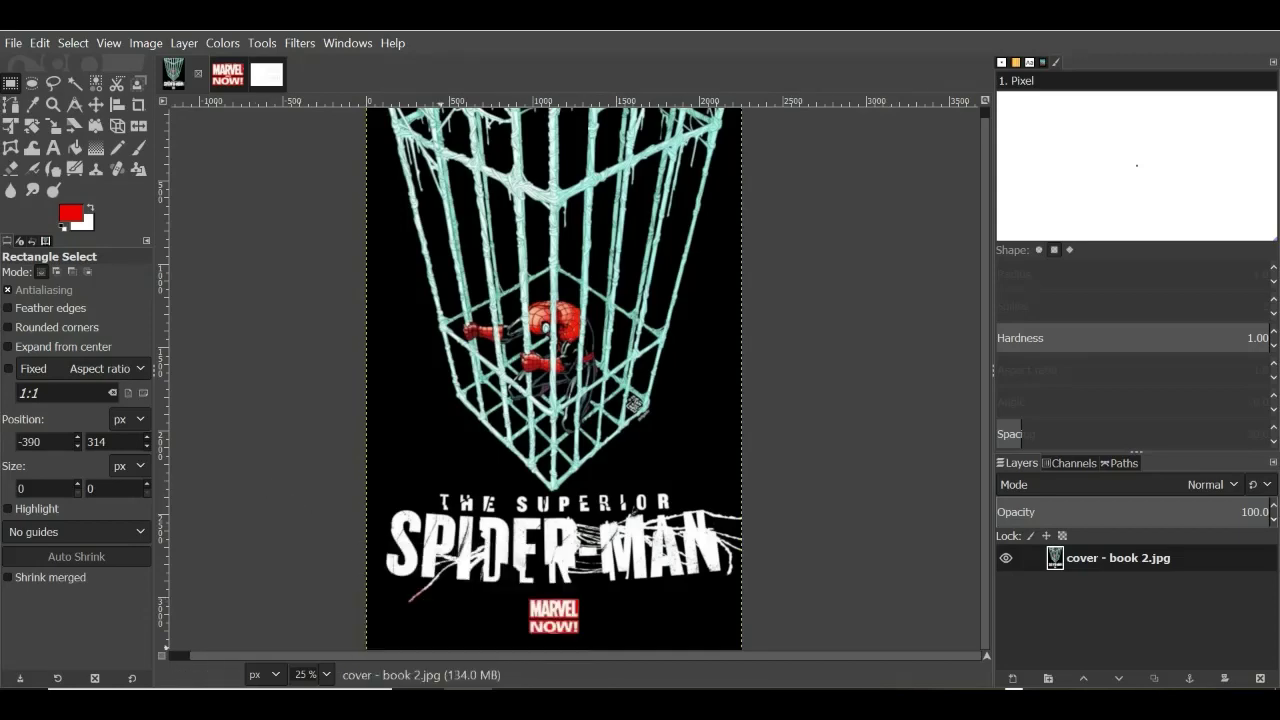
Step: Switch to the blank Word document, set its page orientation to landscape and fit the whole page in view
click(468, 615)
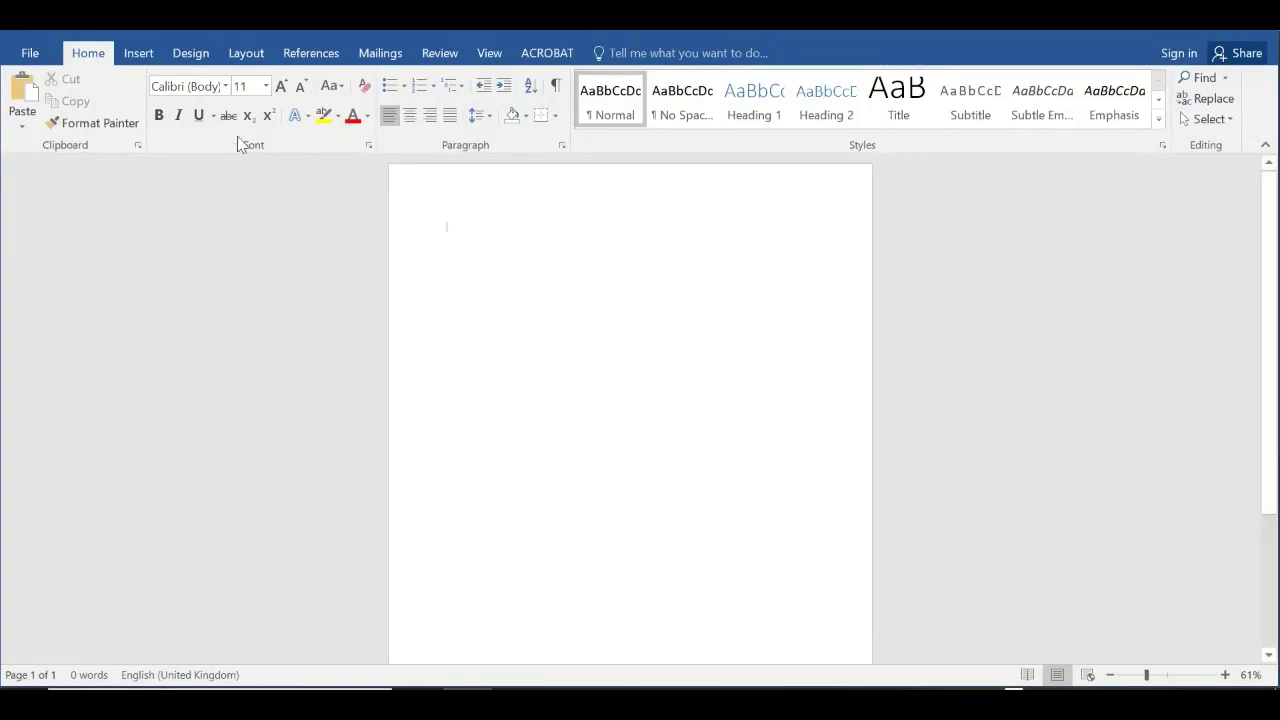
click(489, 53)
click(440, 79)
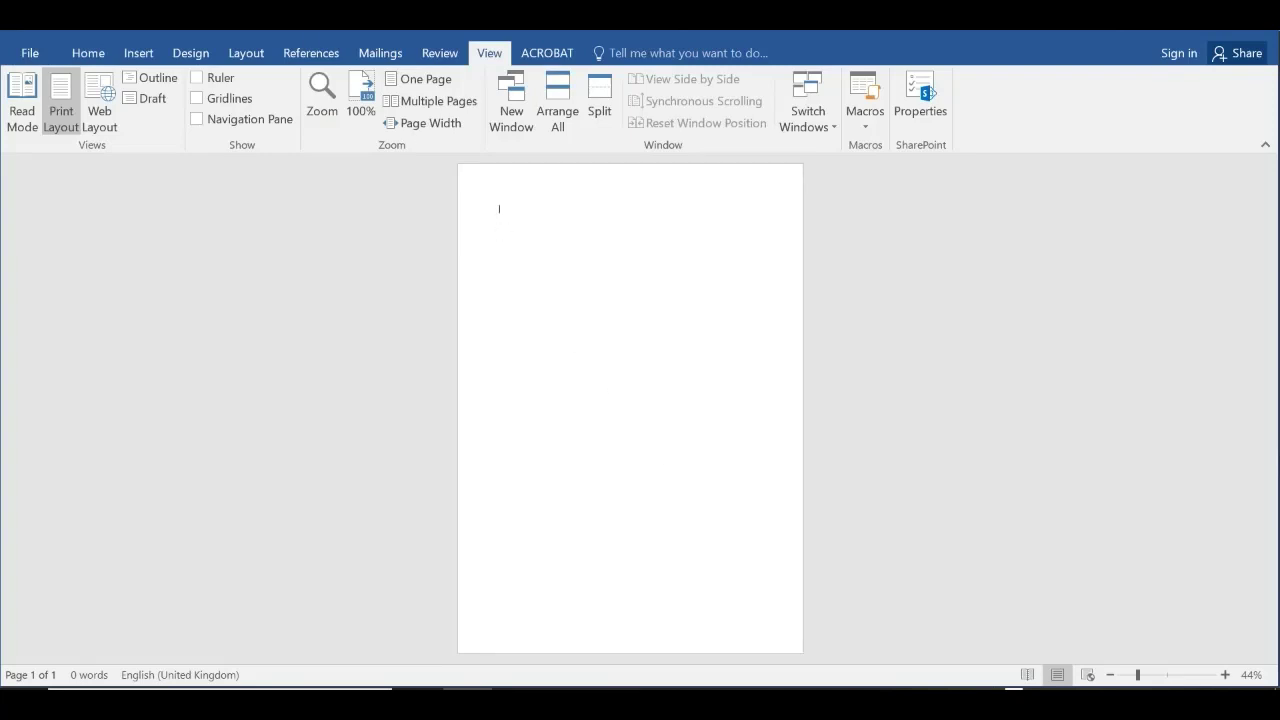
click(255, 55)
click(95, 137)
click(116, 199)
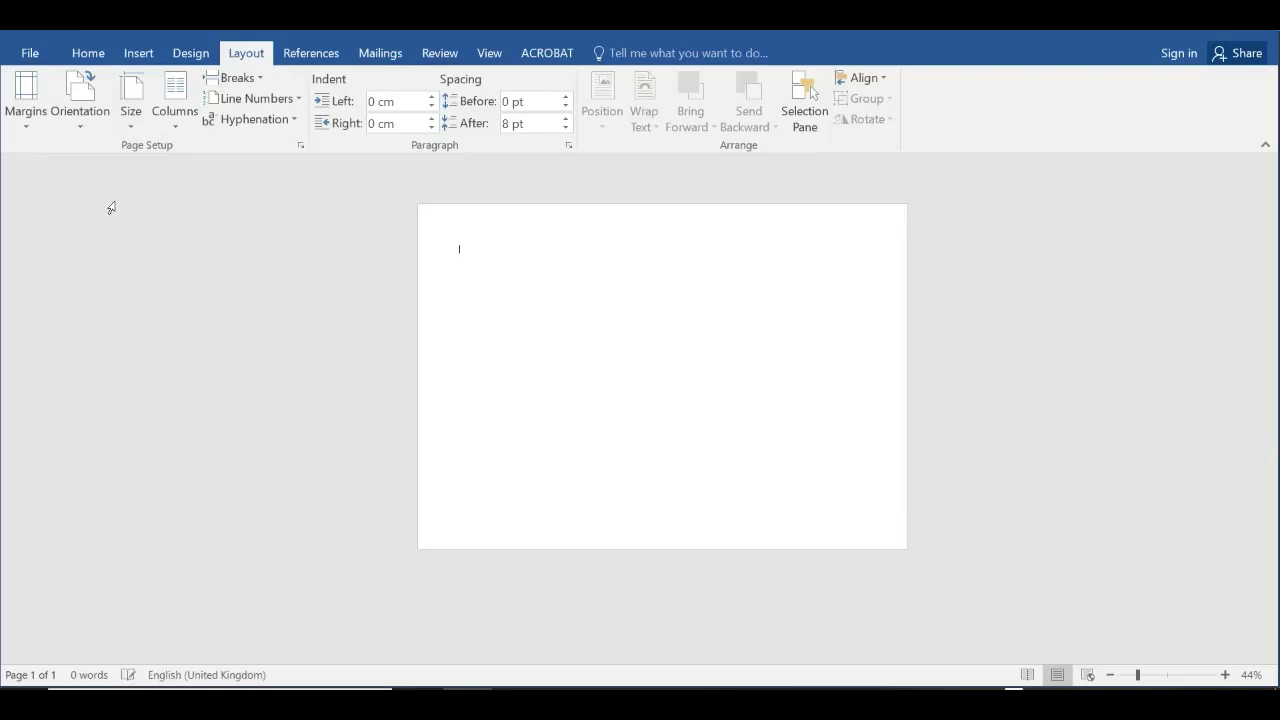
click(488, 55)
click(443, 80)
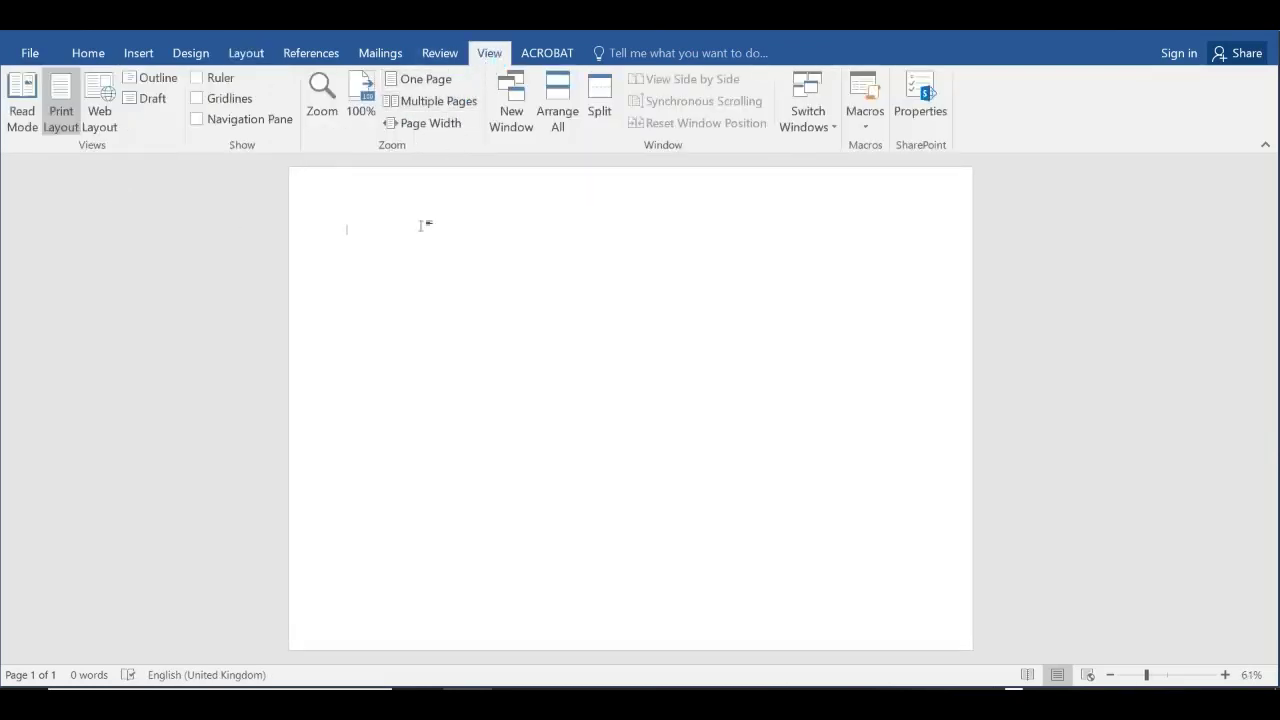
Step: Check the author credits on the book jacket photo, then enter SLOTT and GAGE on separate lines in the Word document
click(90, 47)
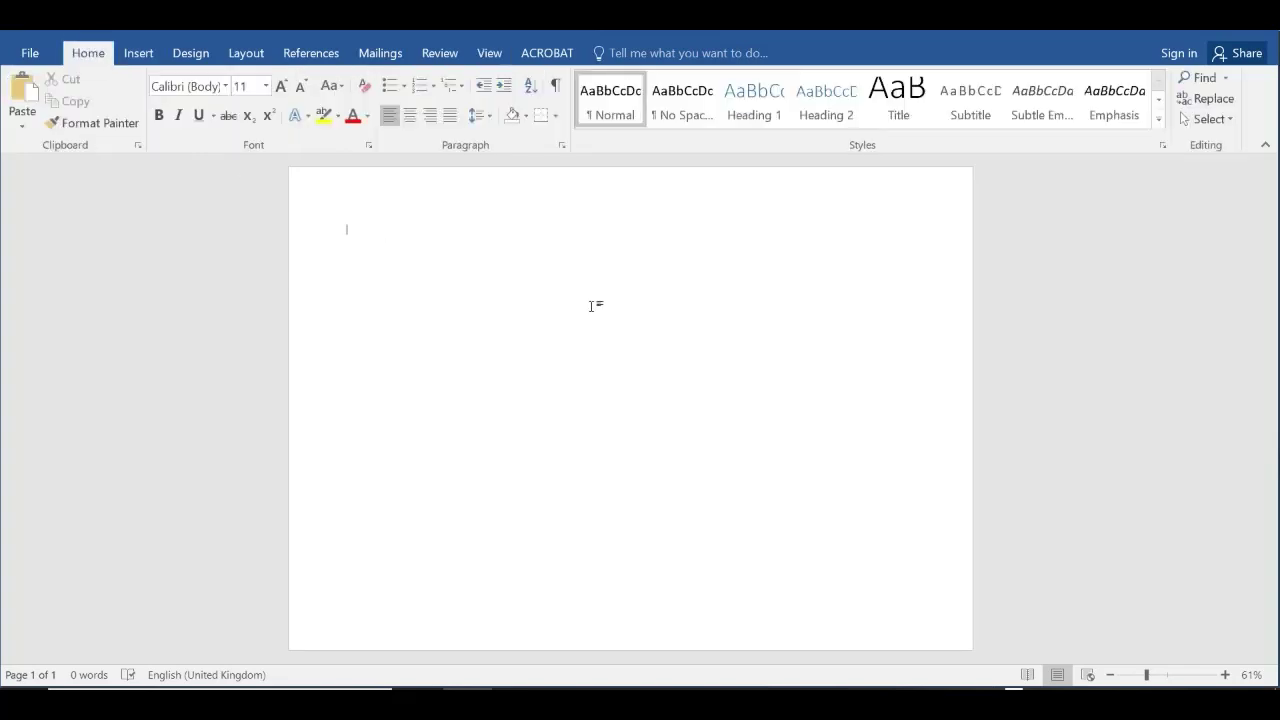
click(982, 700)
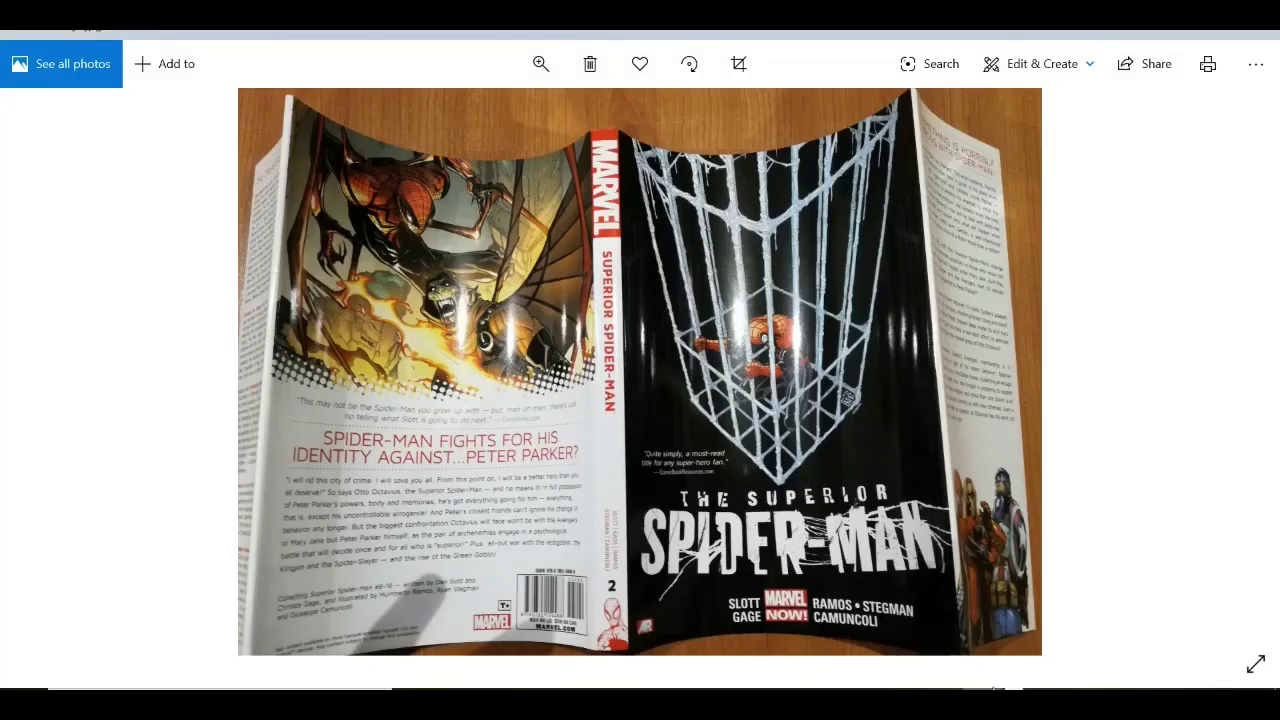
key(alt+Tab)
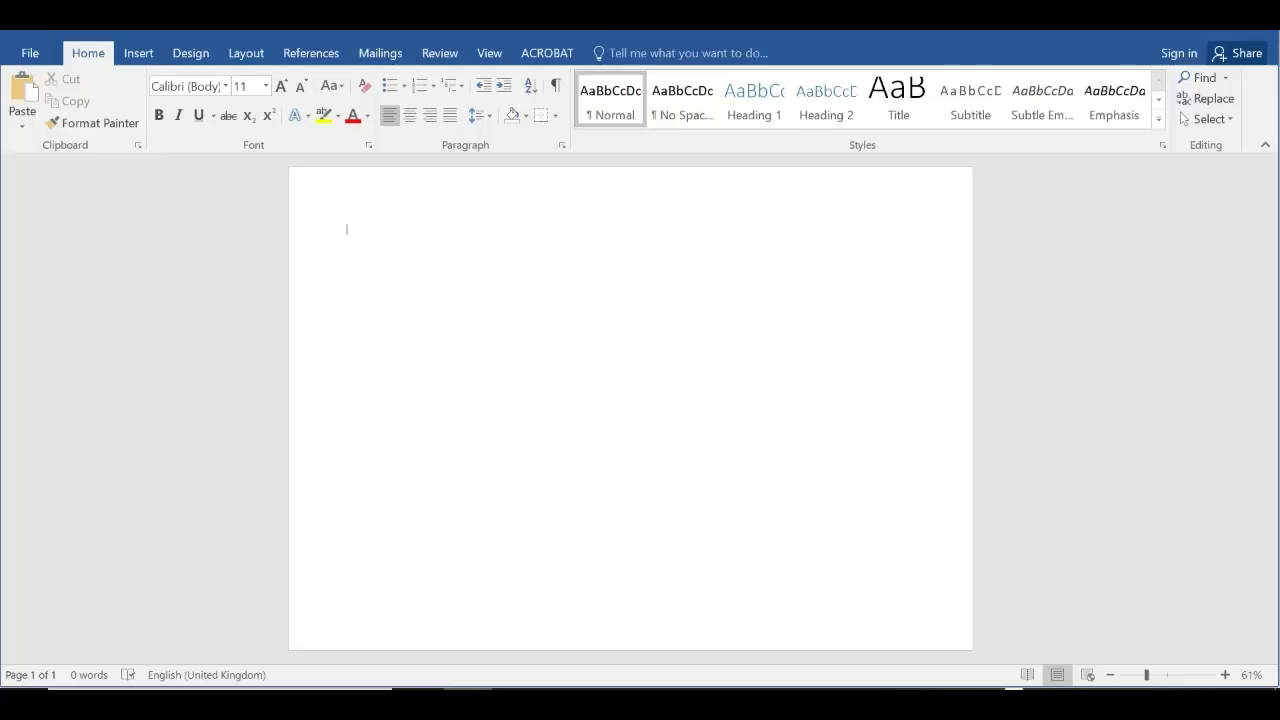
text(sLOTT GAGE)
key(Return)
Step: Make both lines, SLOTT and GAGE, bold and enlarge them to 160 pt
drag(358, 238, 286, 189)
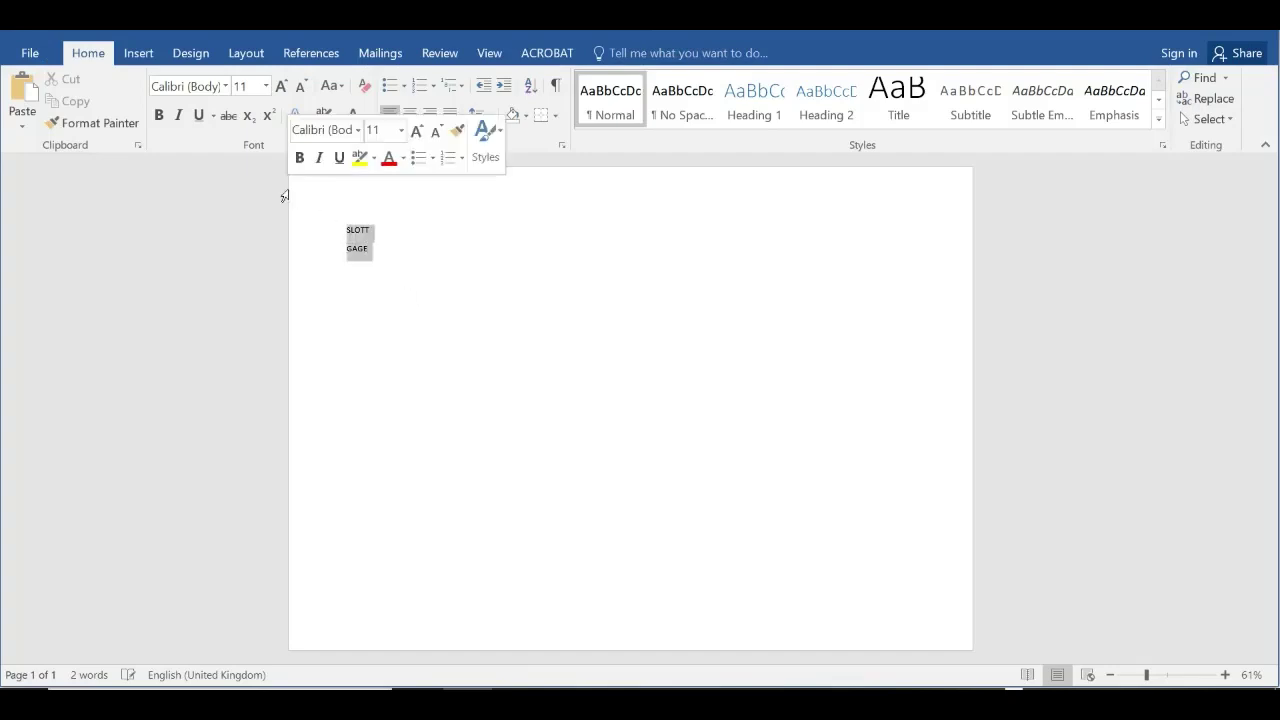
click(160, 116)
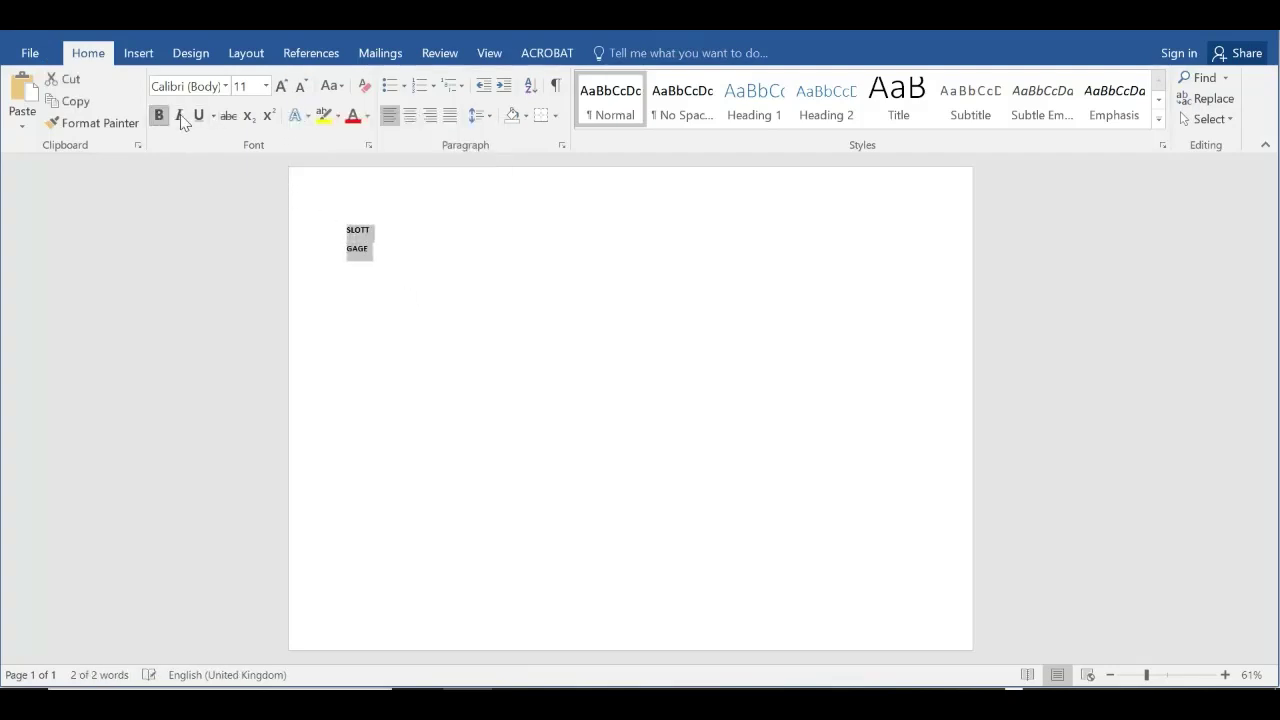
click(282, 87)
click(282, 87)
click(282, 87)
double_click(282, 87)
double_click(282, 87)
double_click(282, 87)
triple_click(282, 87)
double_click(282, 87)
triple_click(282, 87)
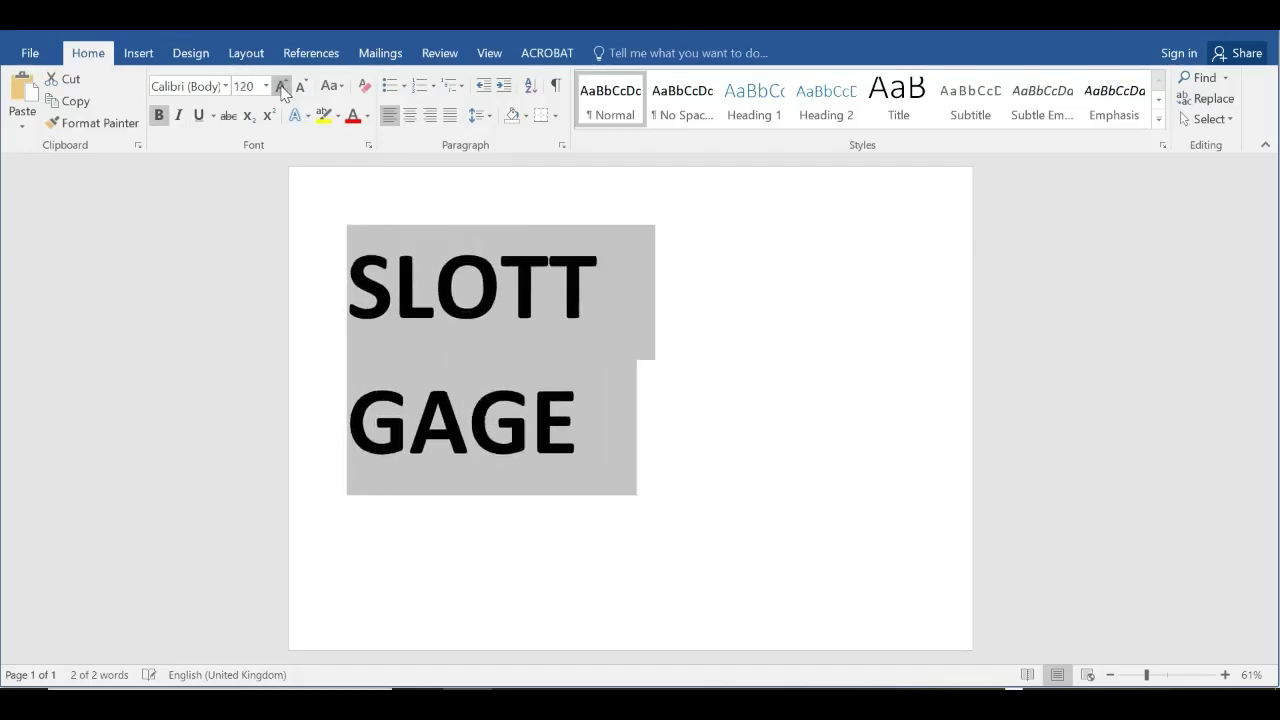
click(282, 87)
double_click(282, 87)
click(282, 87)
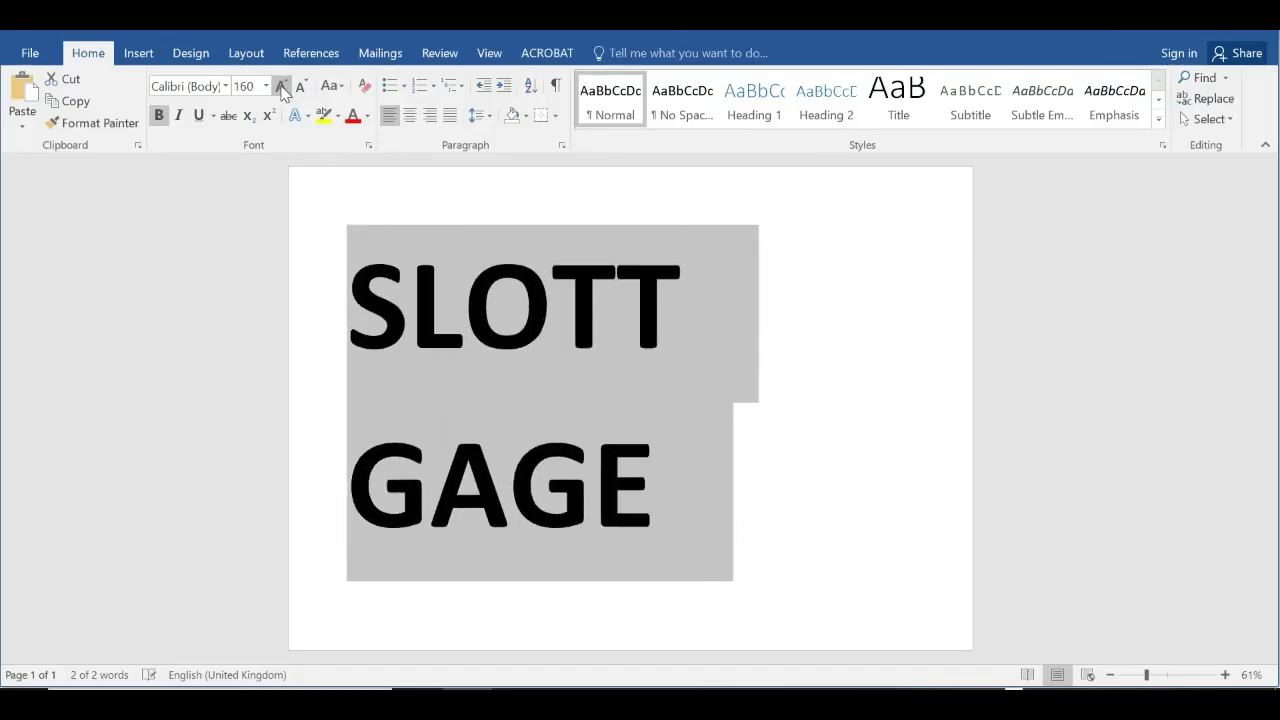
Step: Right-align the SLOTT and GAGE lines and compare them with the credits on the book jacket photo
click(430, 116)
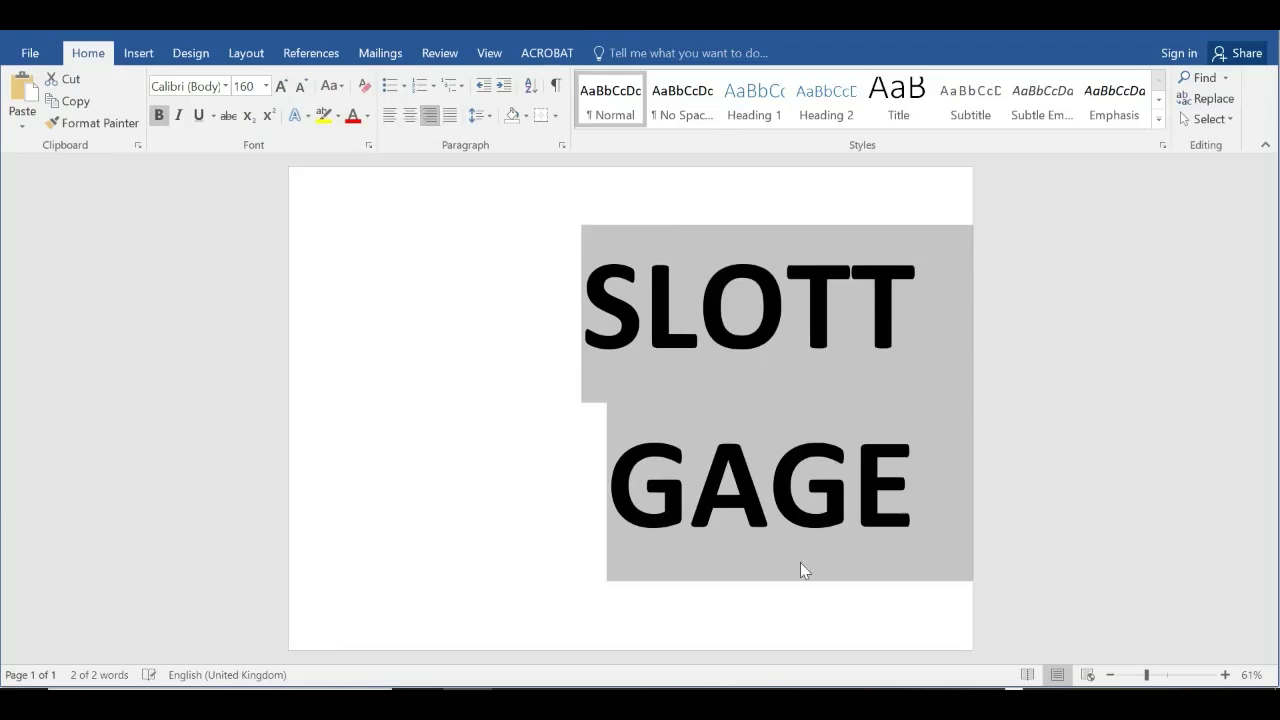
click(860, 557)
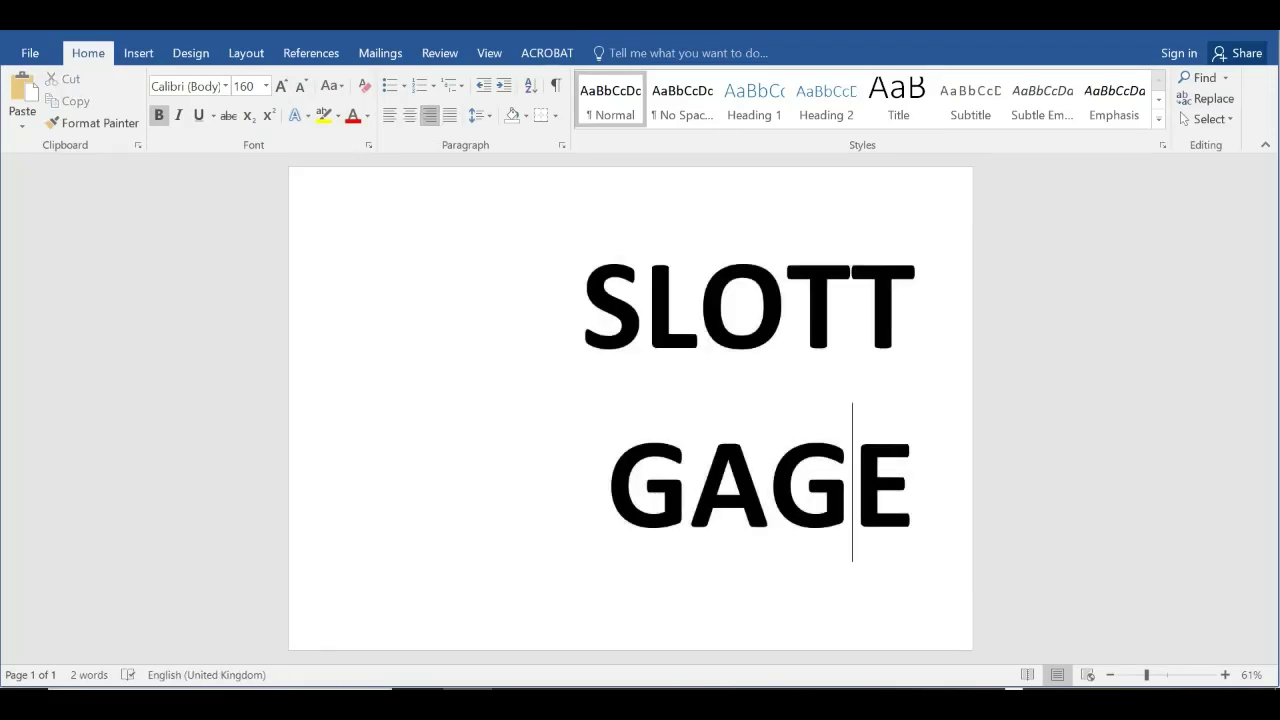
key(alt+Tab)
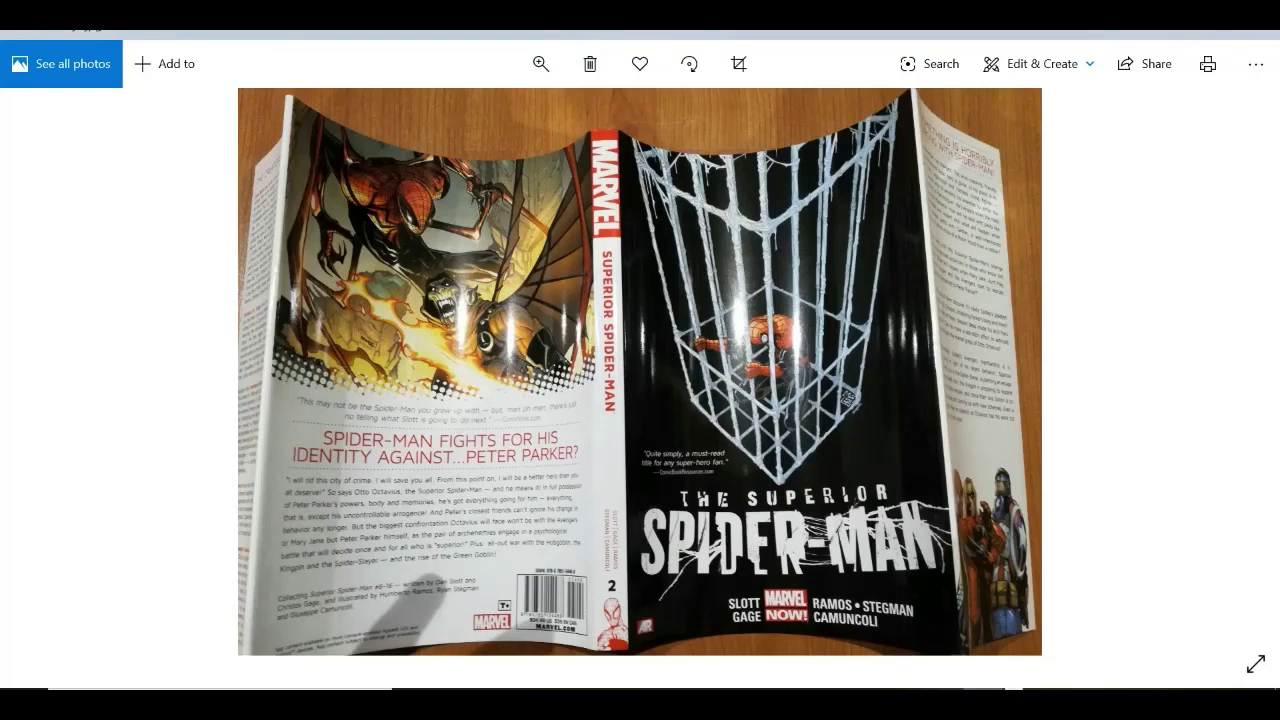
key(alt+Tab)
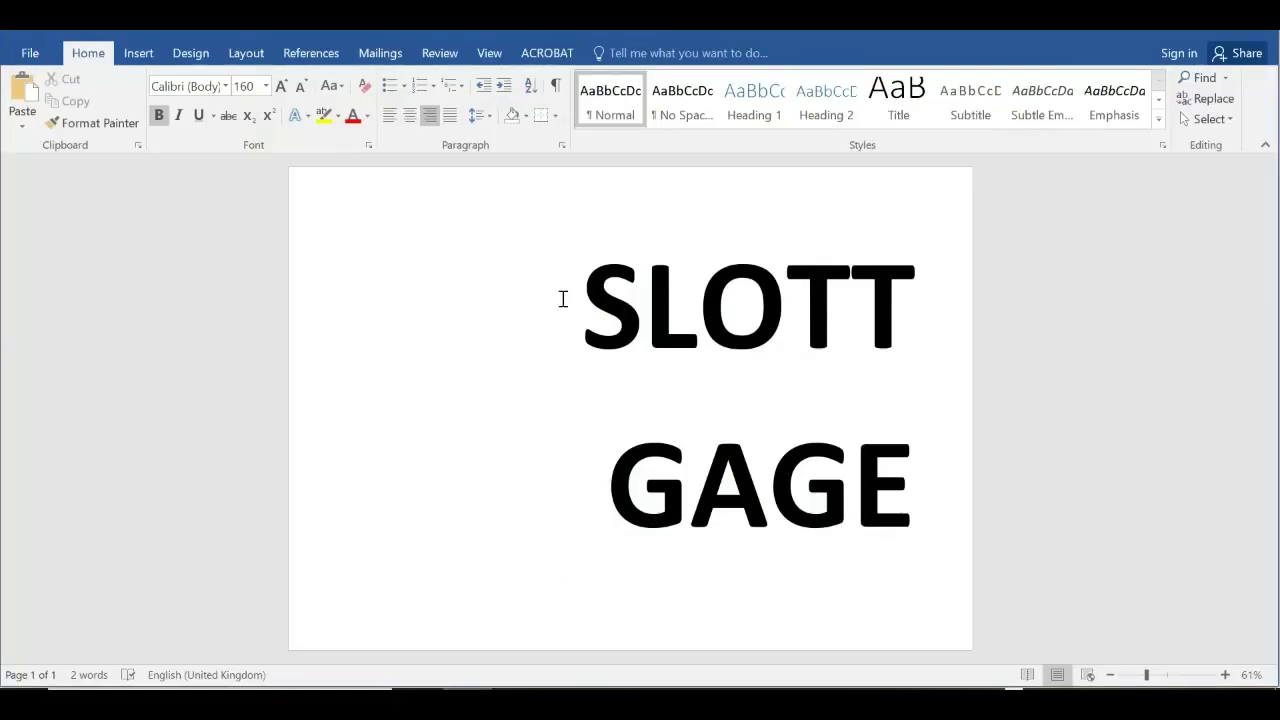
Step: Change the font of the SLOTT and GAGE lines to Impact
drag(910, 488, 520, 280)
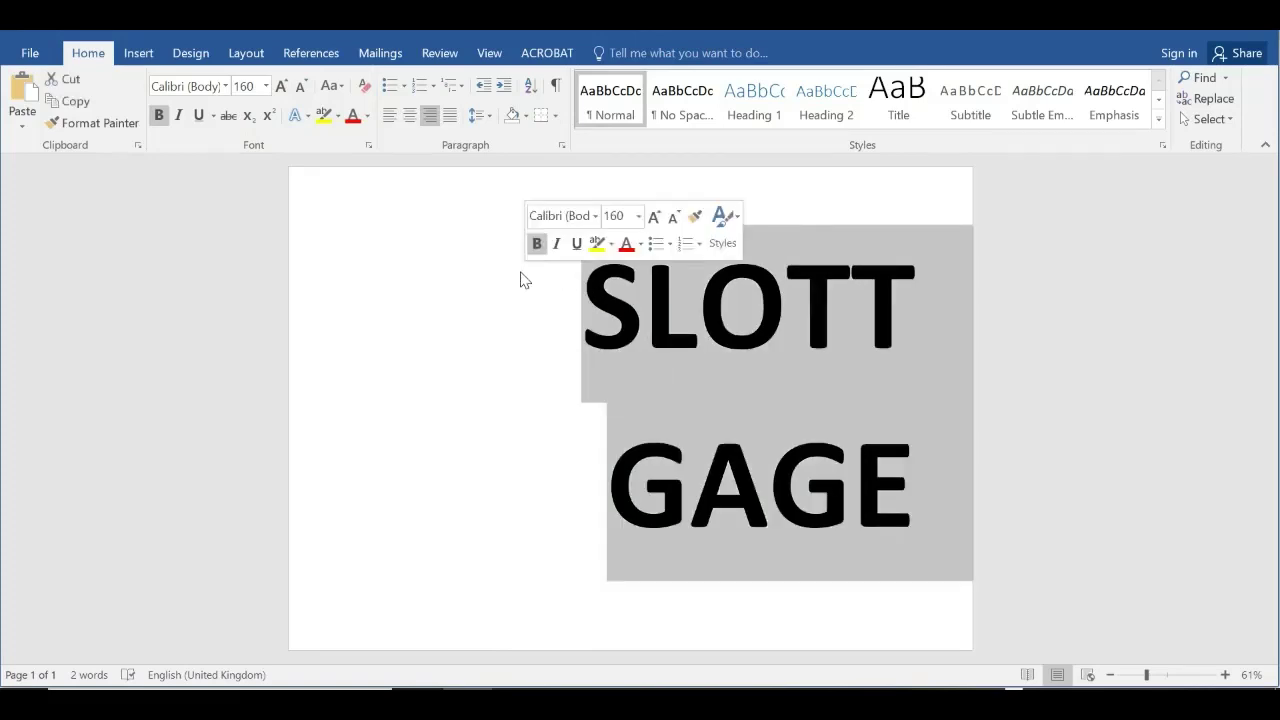
click(225, 86)
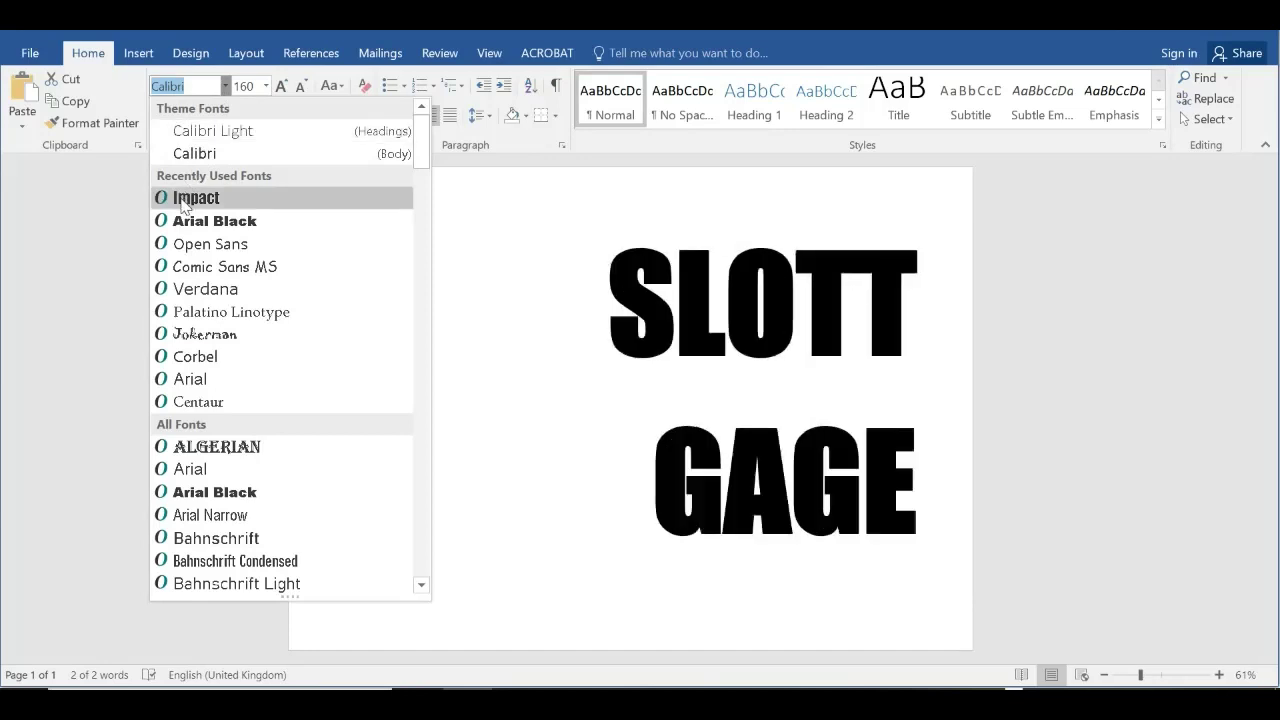
click(190, 198)
click(608, 426)
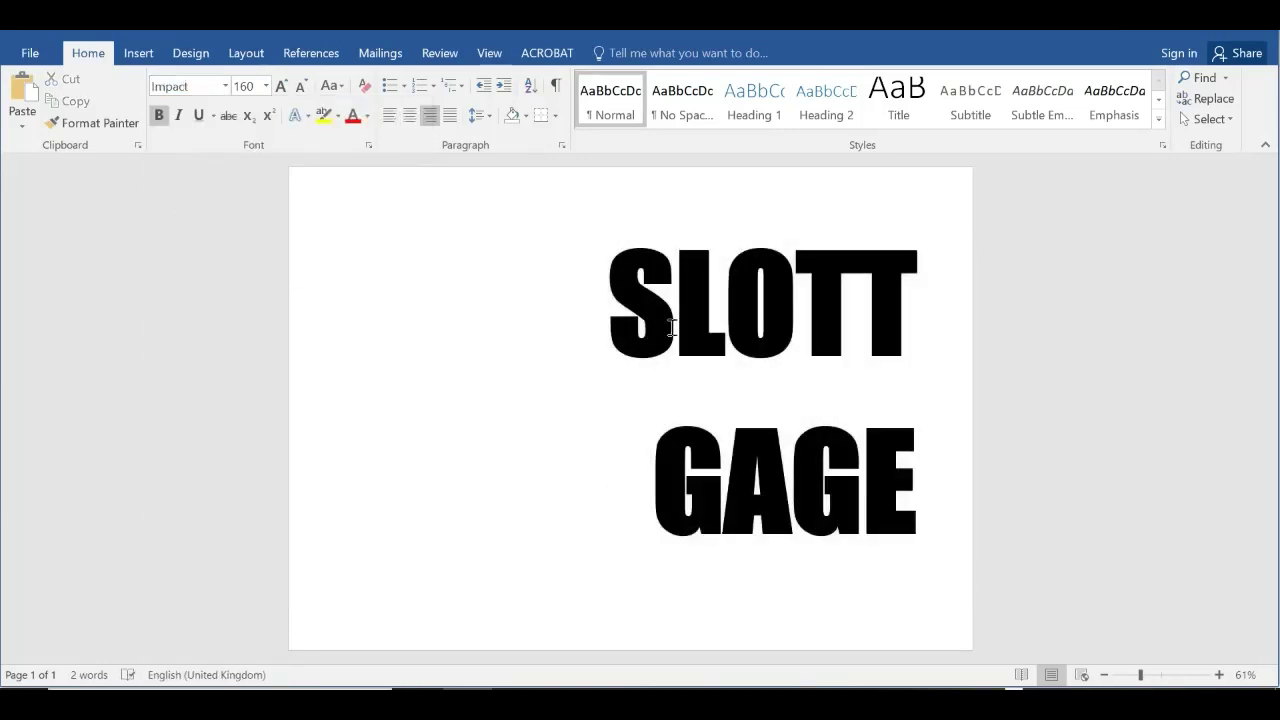
click(226, 87)
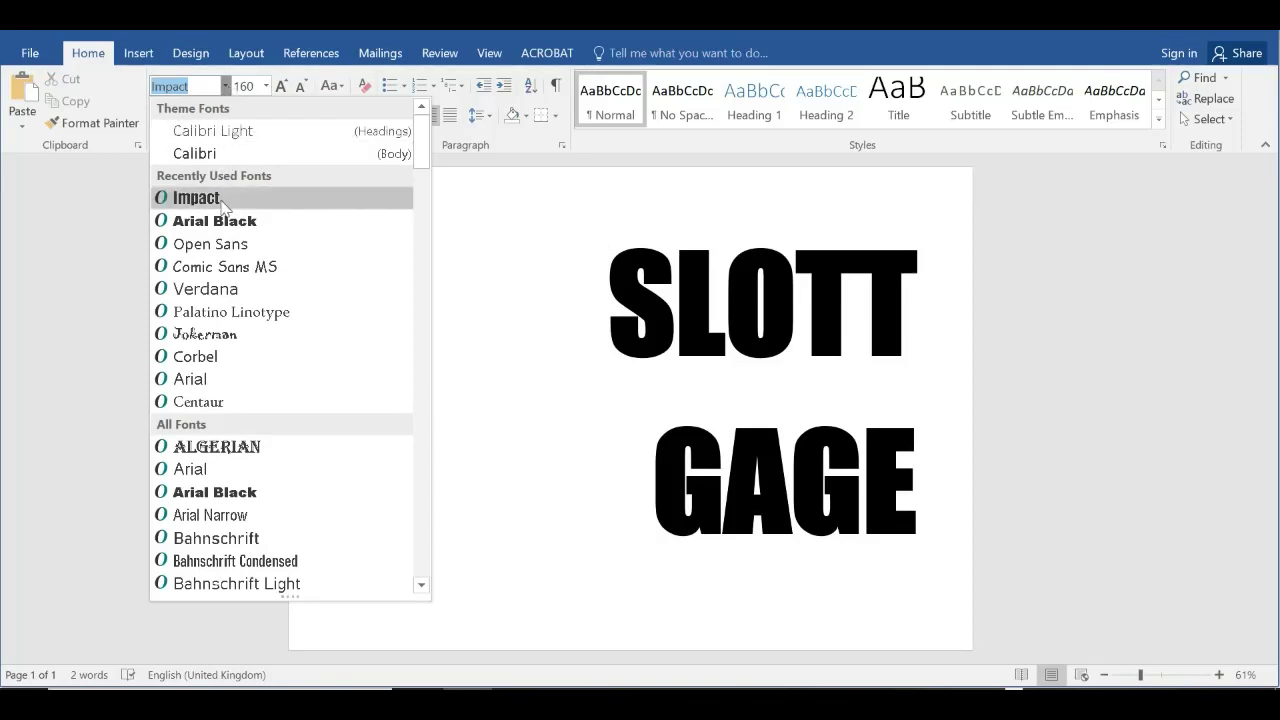
click(545, 364)
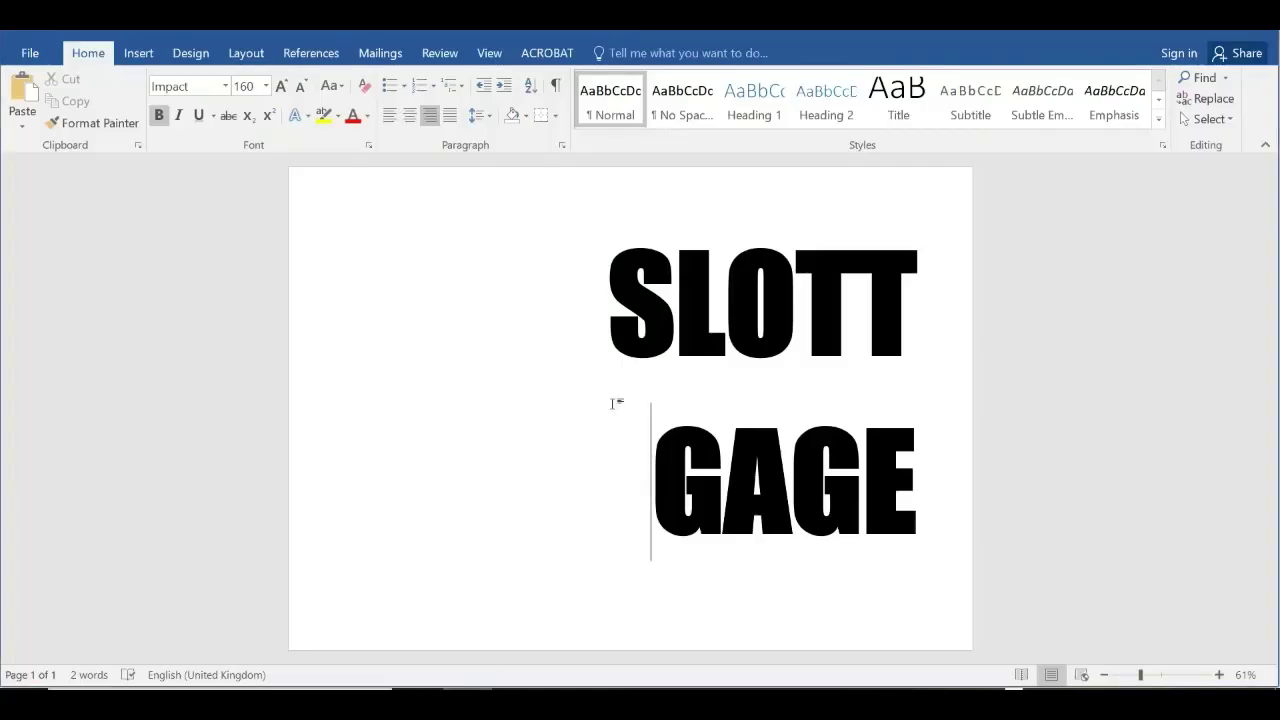
Step: Give the SLOTT and GAGE lettering a black outline and a white font color
drag(586, 286, 938, 529)
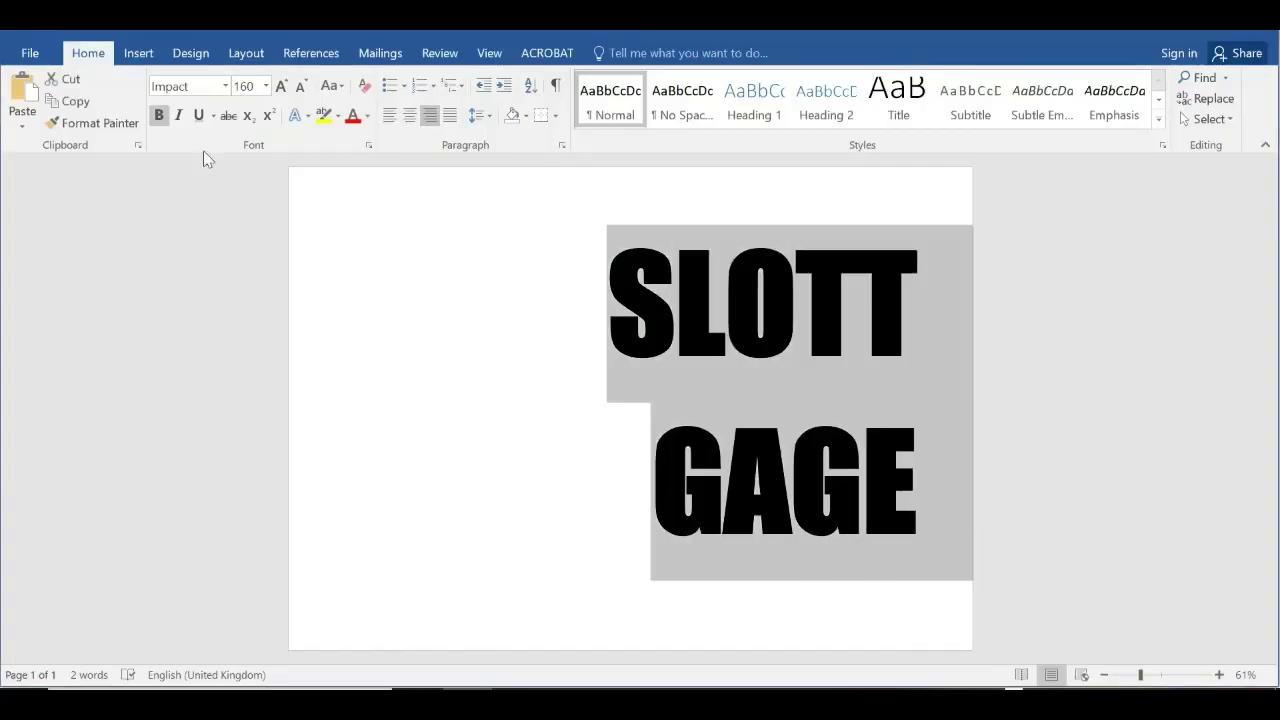
click(307, 117)
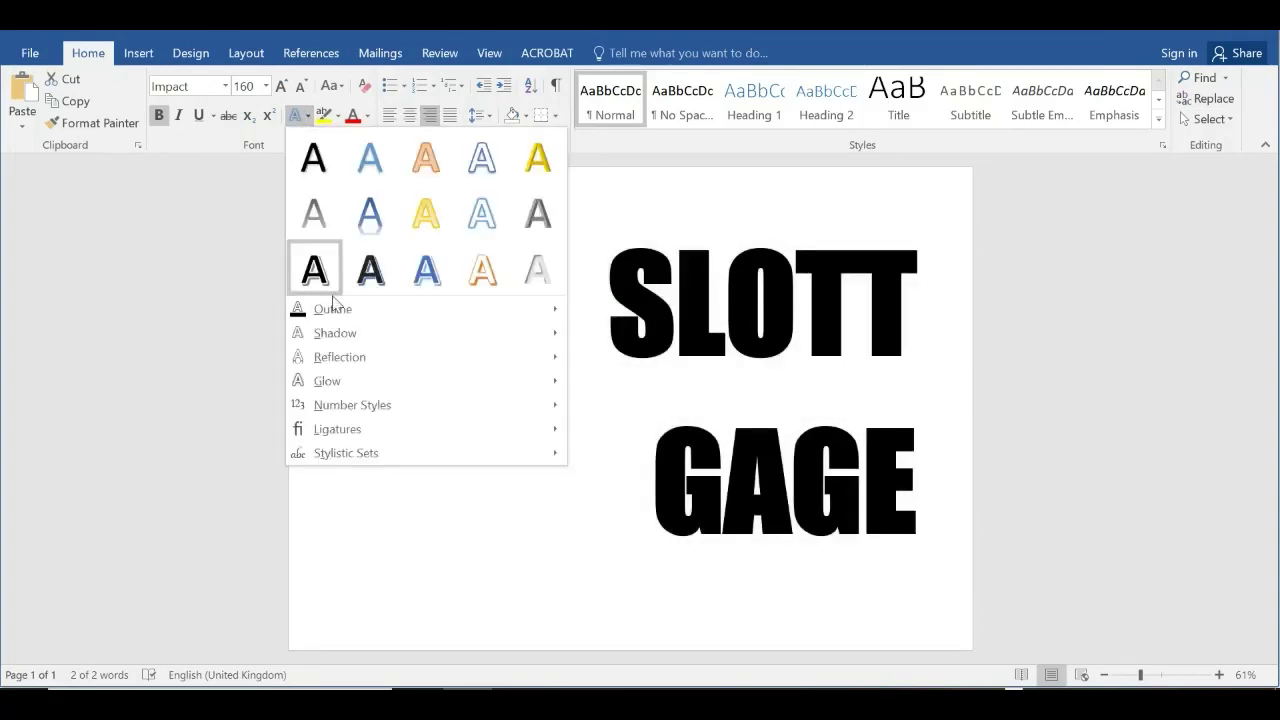
mouse_move(350, 314)
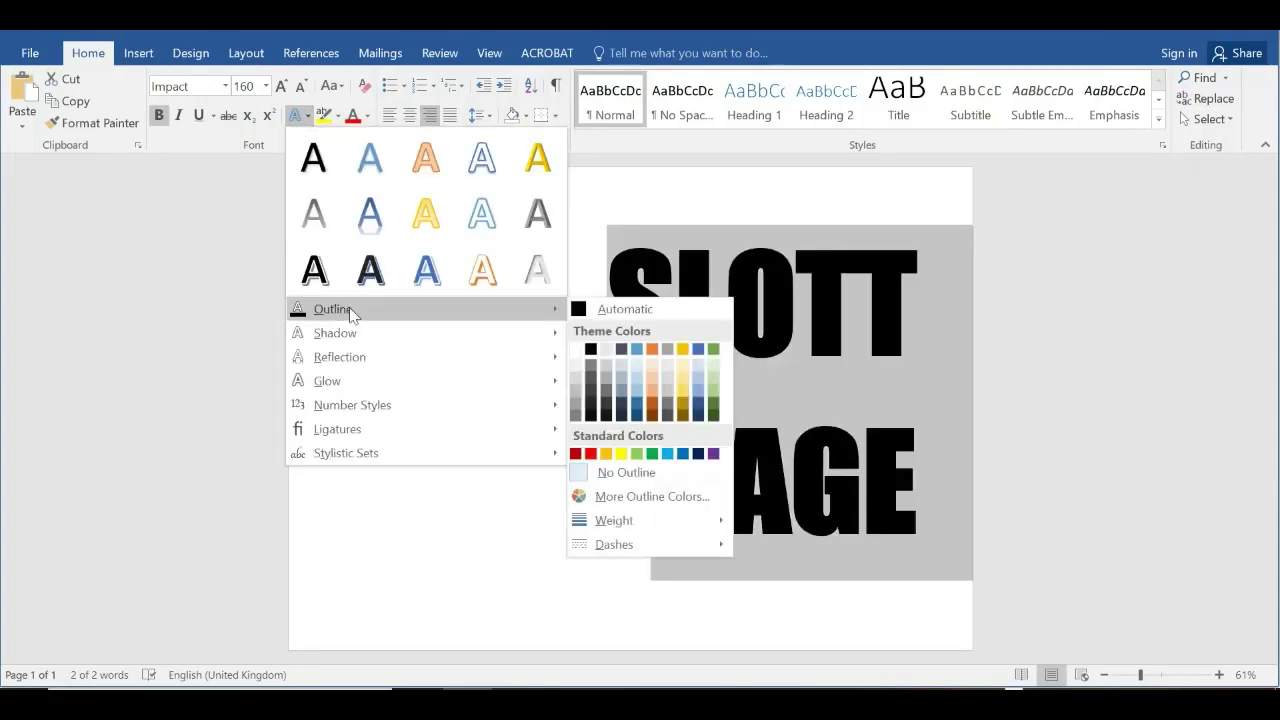
click(592, 350)
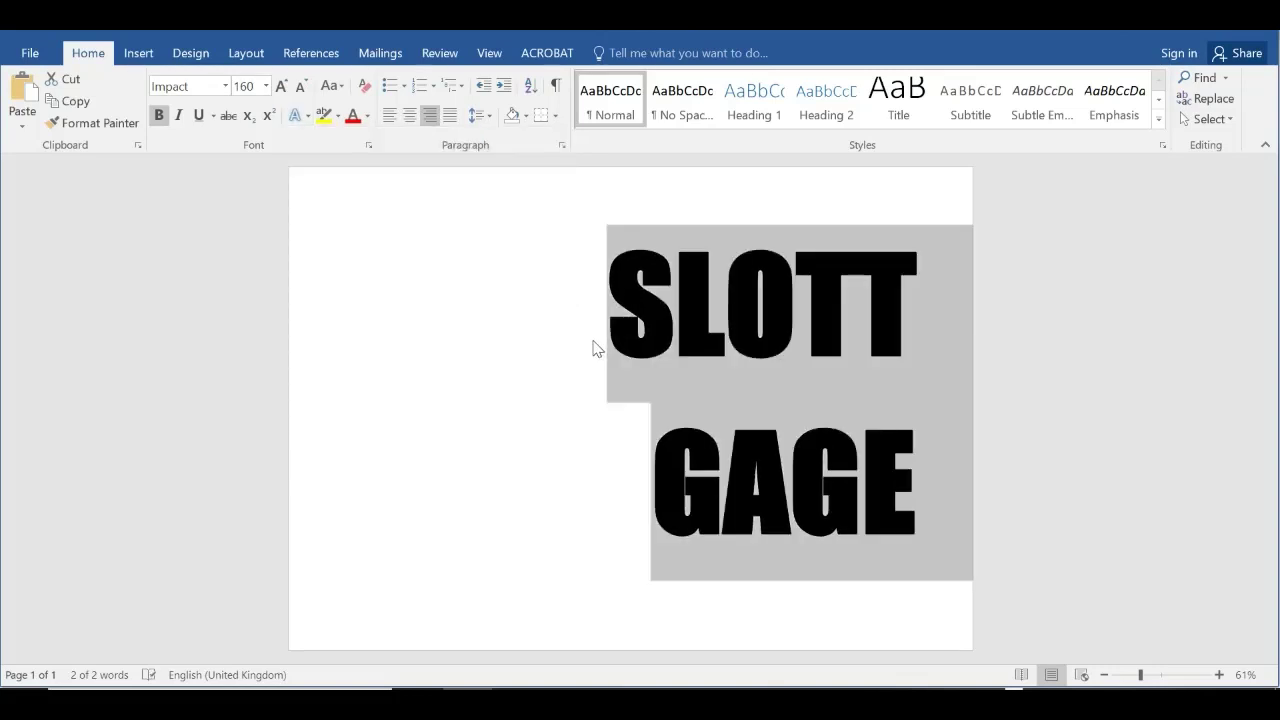
click(368, 117)
click(353, 179)
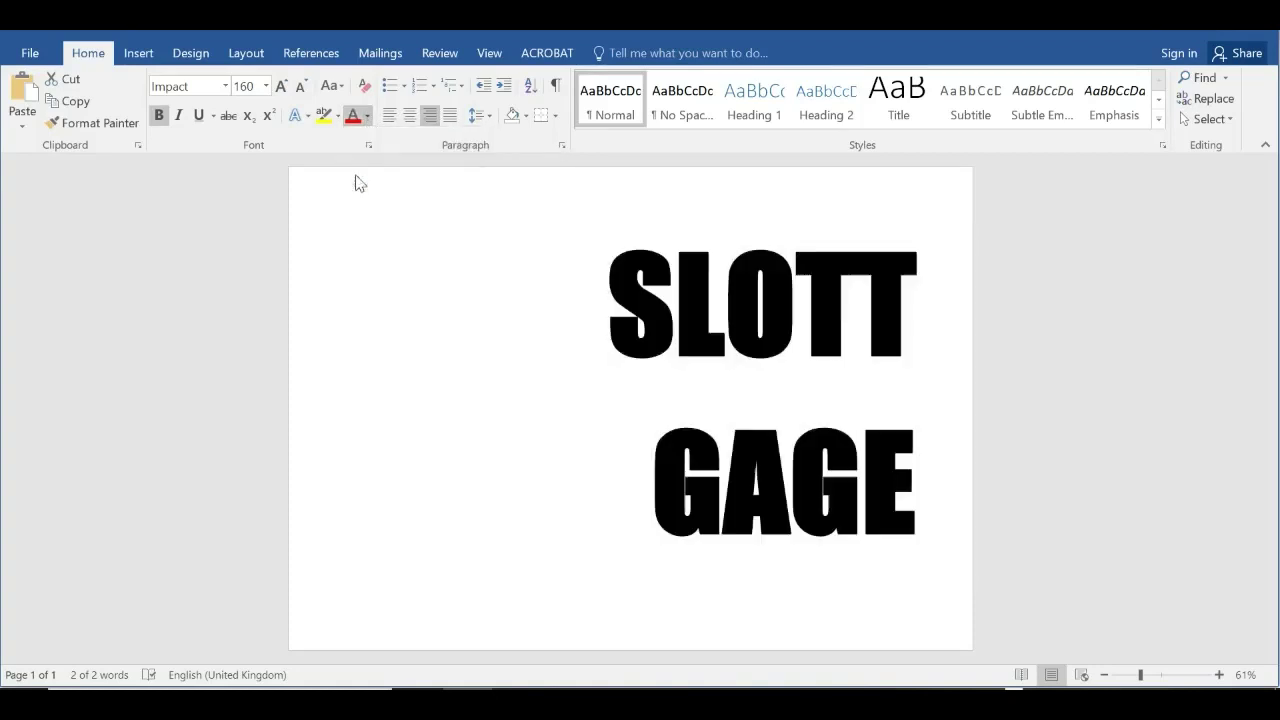
click(922, 372)
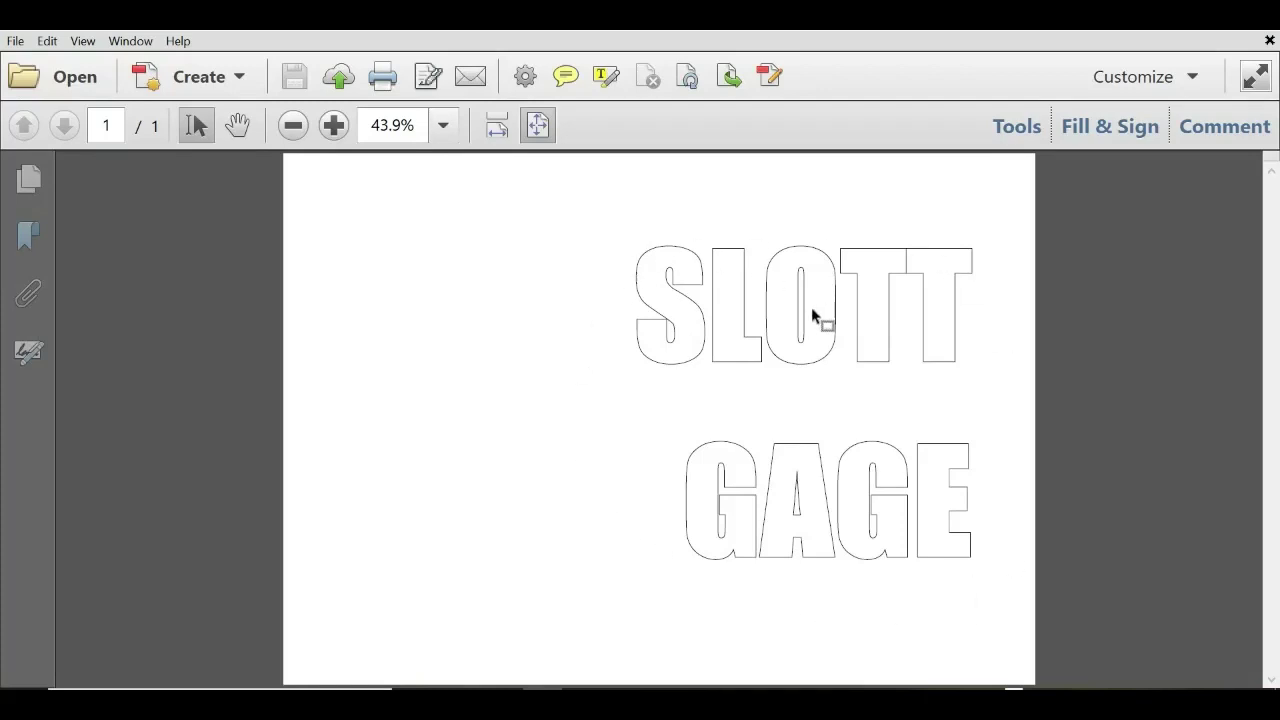
Step: Export the SLOTT PDF with the author lettering as a JPEG image
click(15, 42)
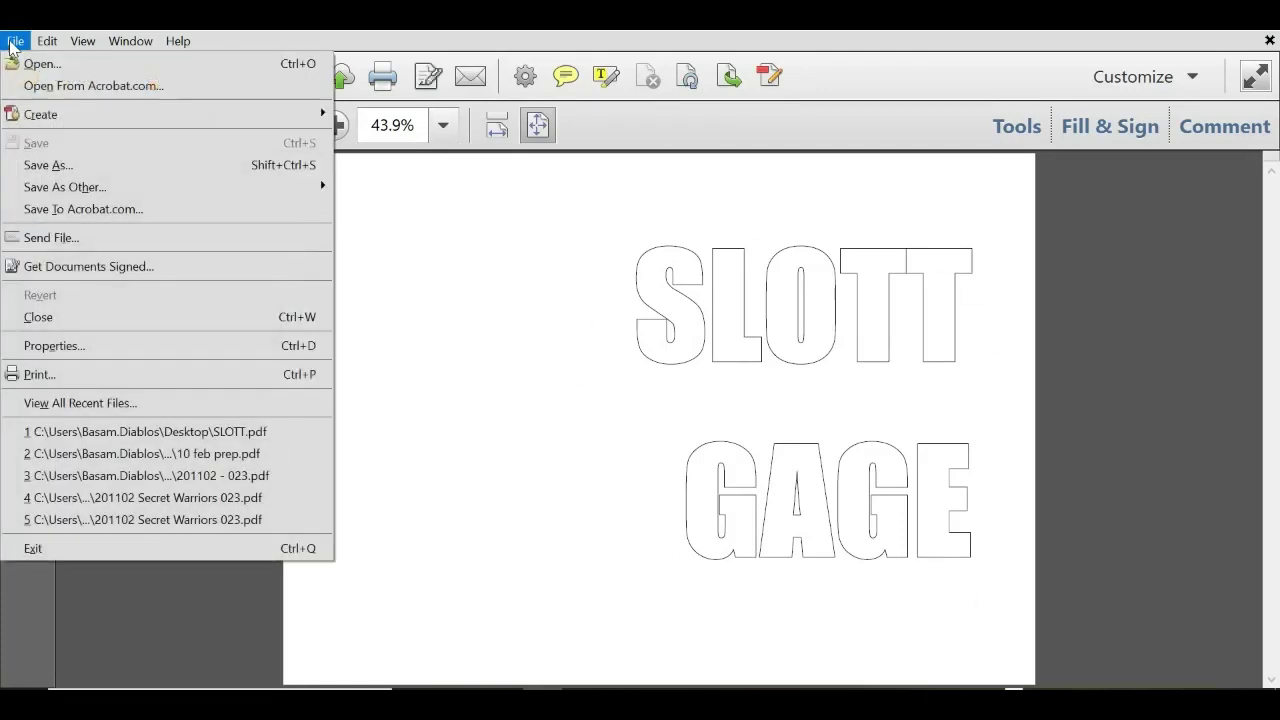
mouse_move(83, 188)
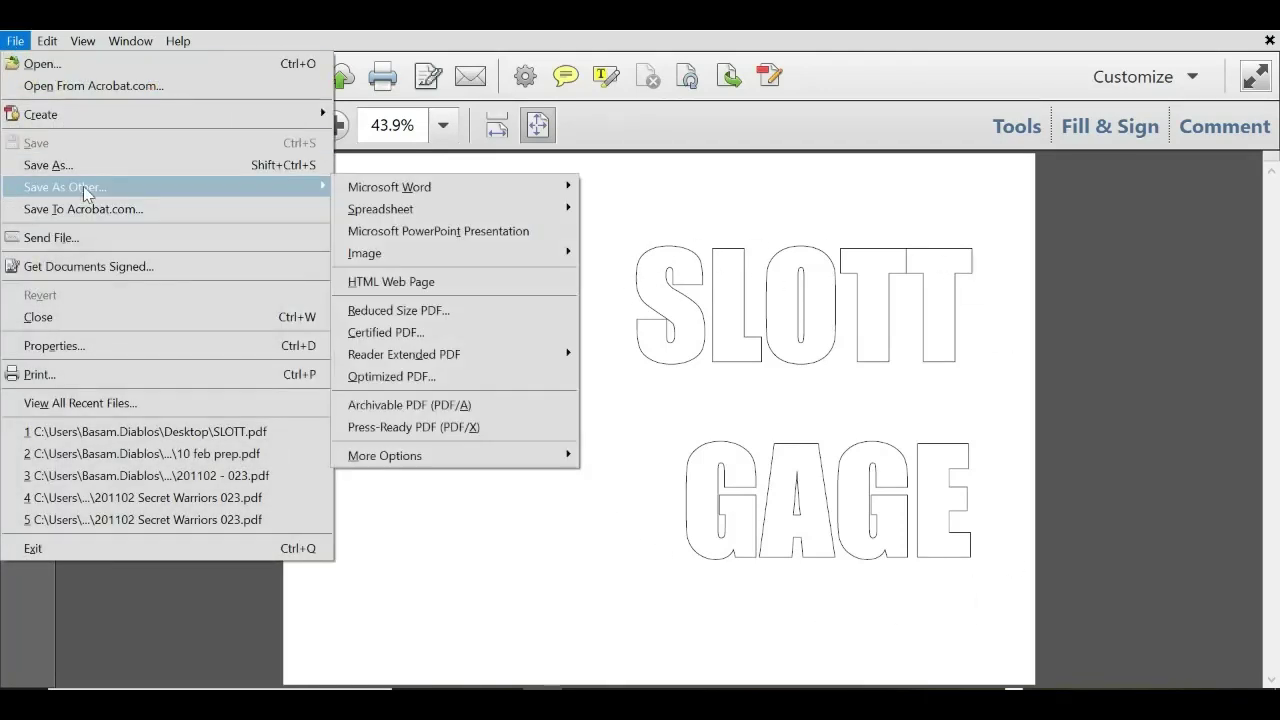
mouse_move(488, 252)
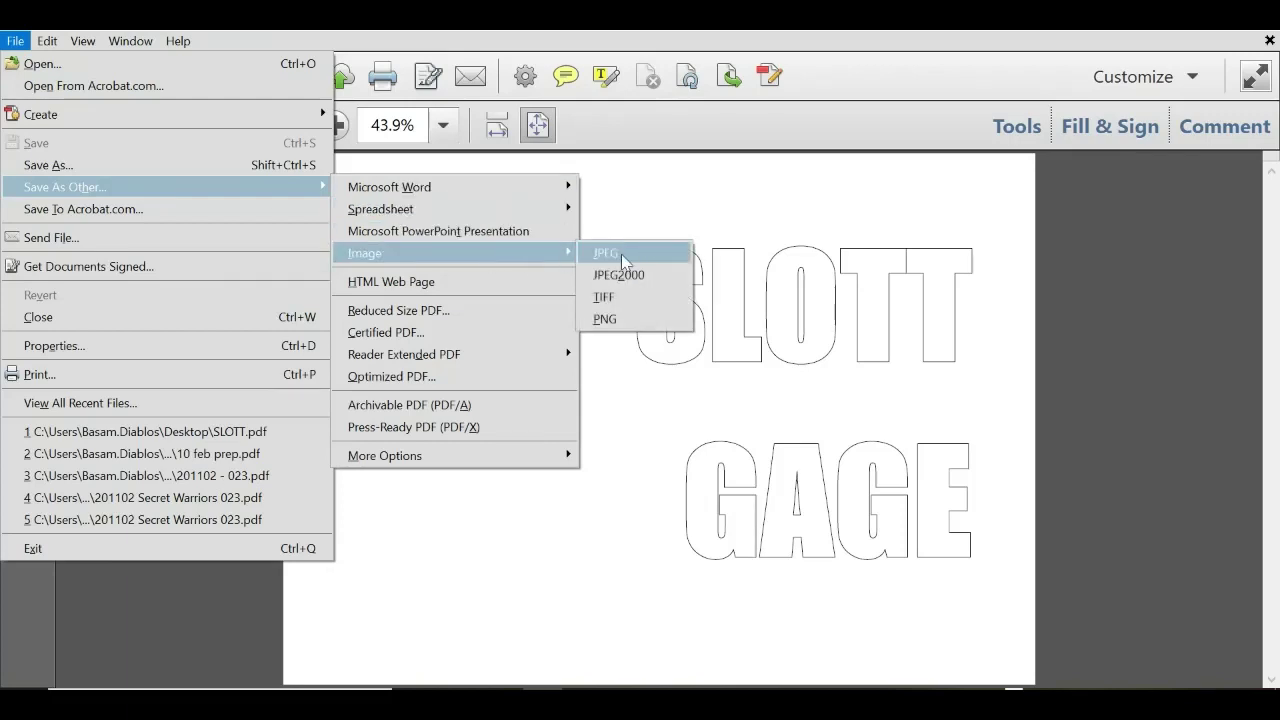
click(842, 334)
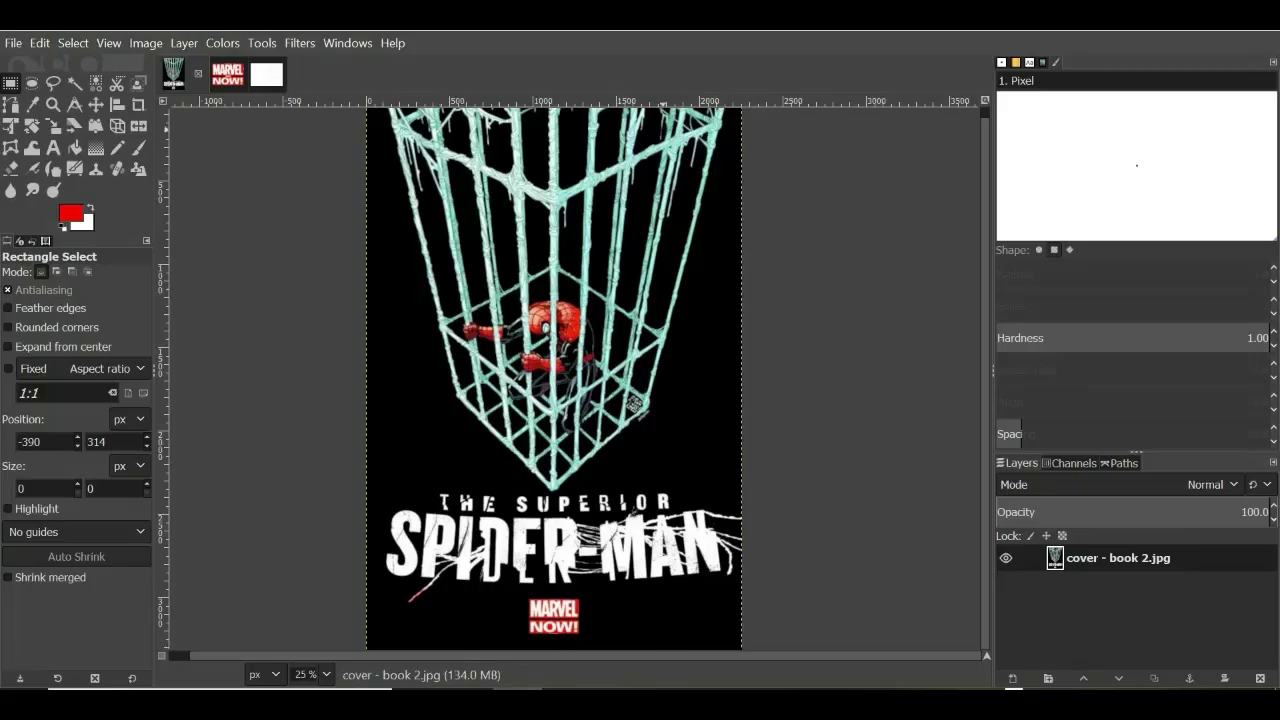
Step: In GIMP, crop SLOTT.jpg to a rectangle of about 1287 × 1194 px around the SLOTT and GAGE lettering
click(262, 82)
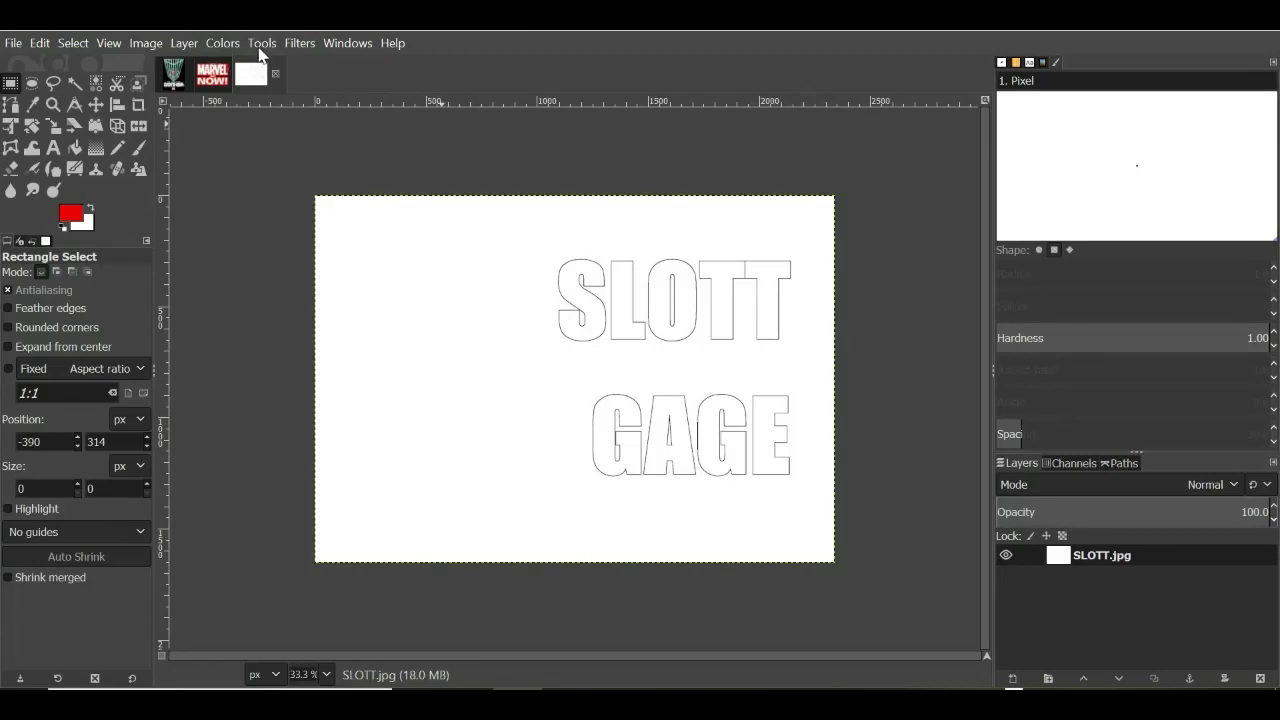
click(261, 45)
mouse_move(272, 66)
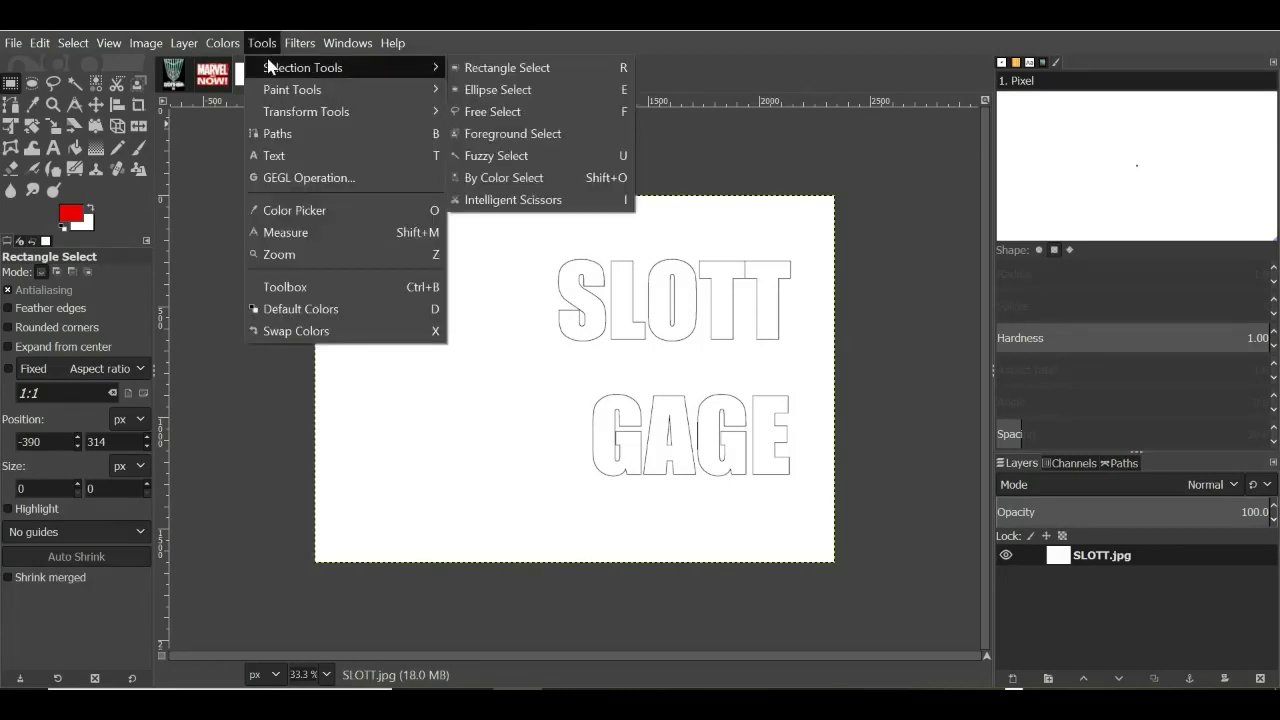
click(521, 68)
drag(532, 236, 818, 500)
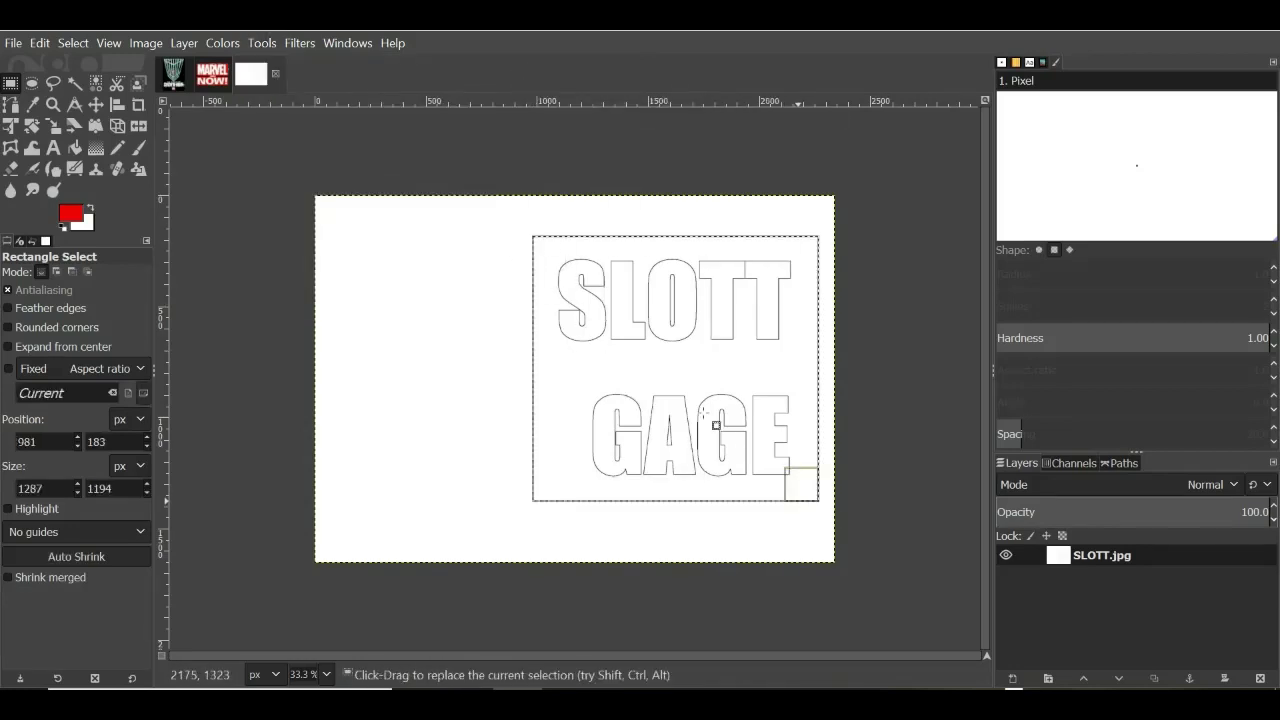
click(145, 43)
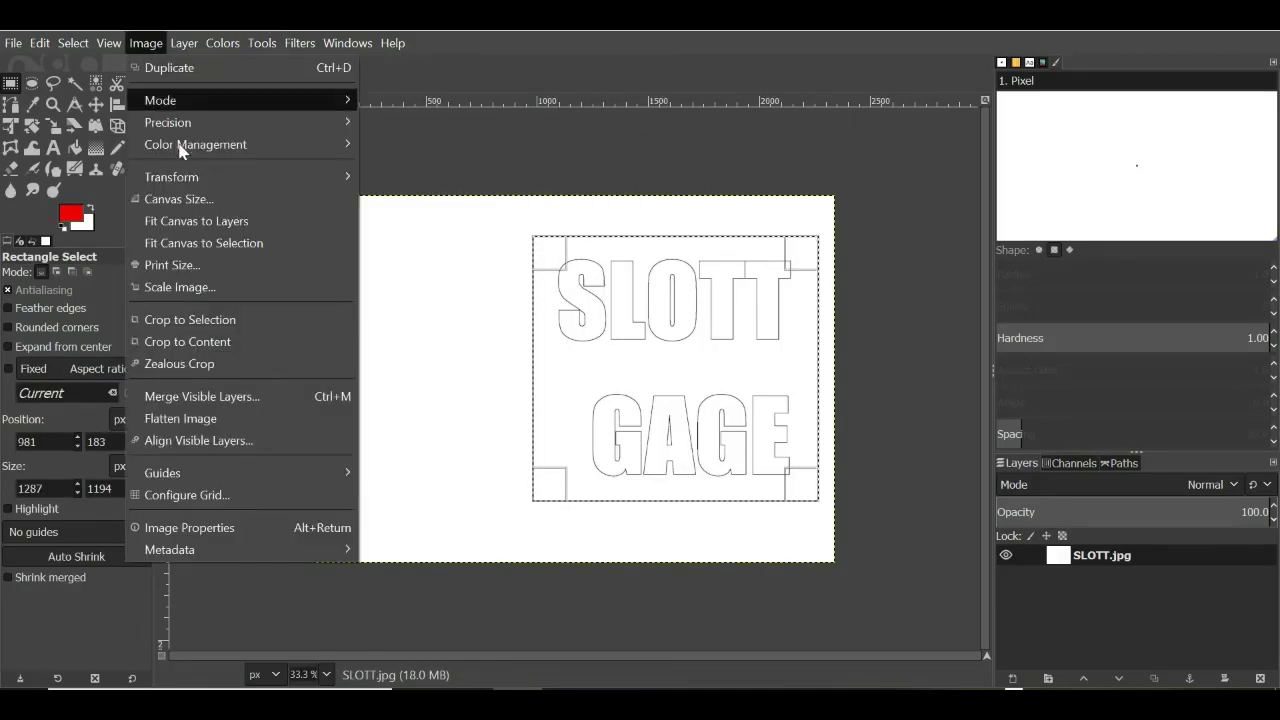
click(224, 318)
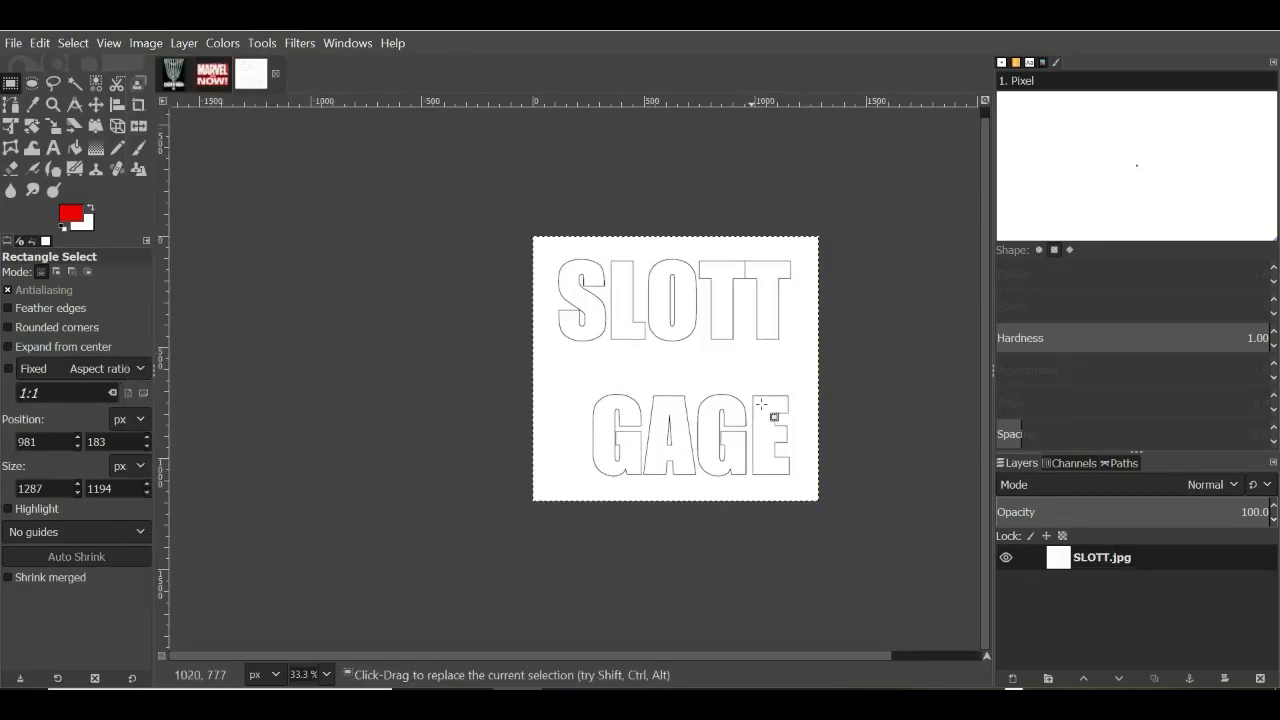
Step: Add an alpha channel to the SLOTT.jpg layer and delete the white background around the letters with Fuzzy Select
scroll(800, 395, up, 1)
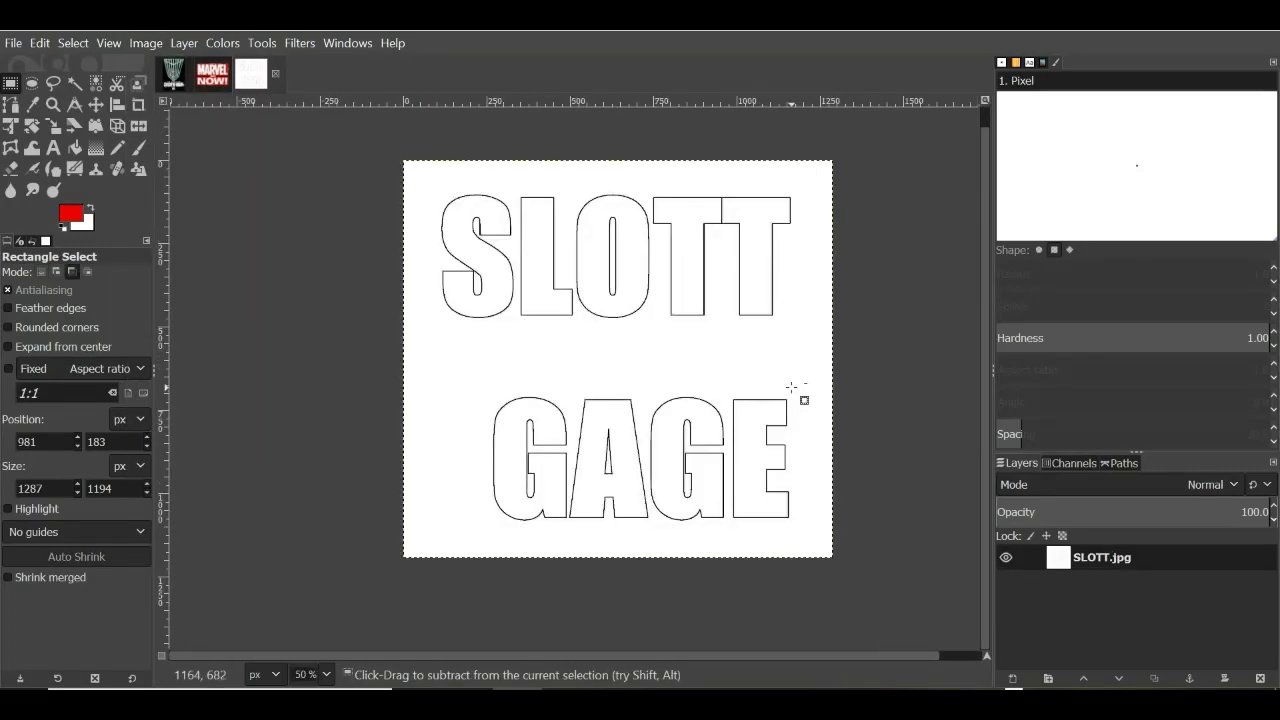
drag(859, 653, 932, 656)
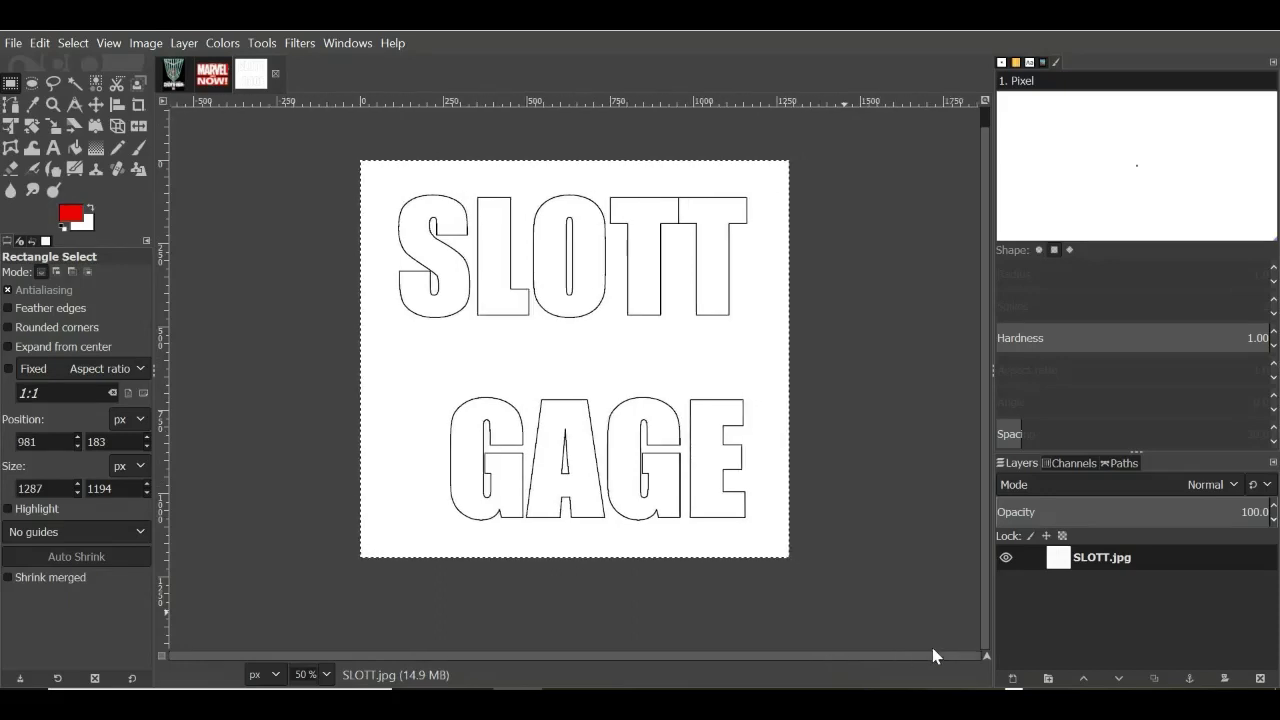
scroll(984, 478, up, 1)
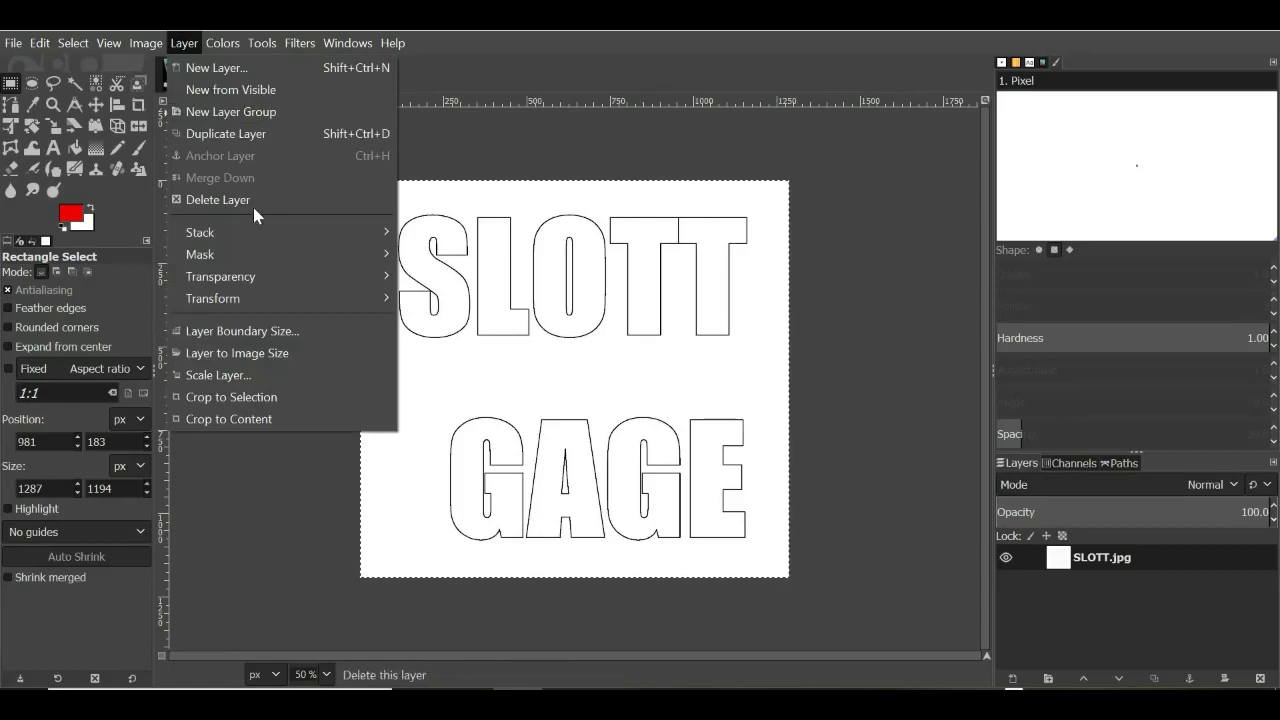
click(430, 276)
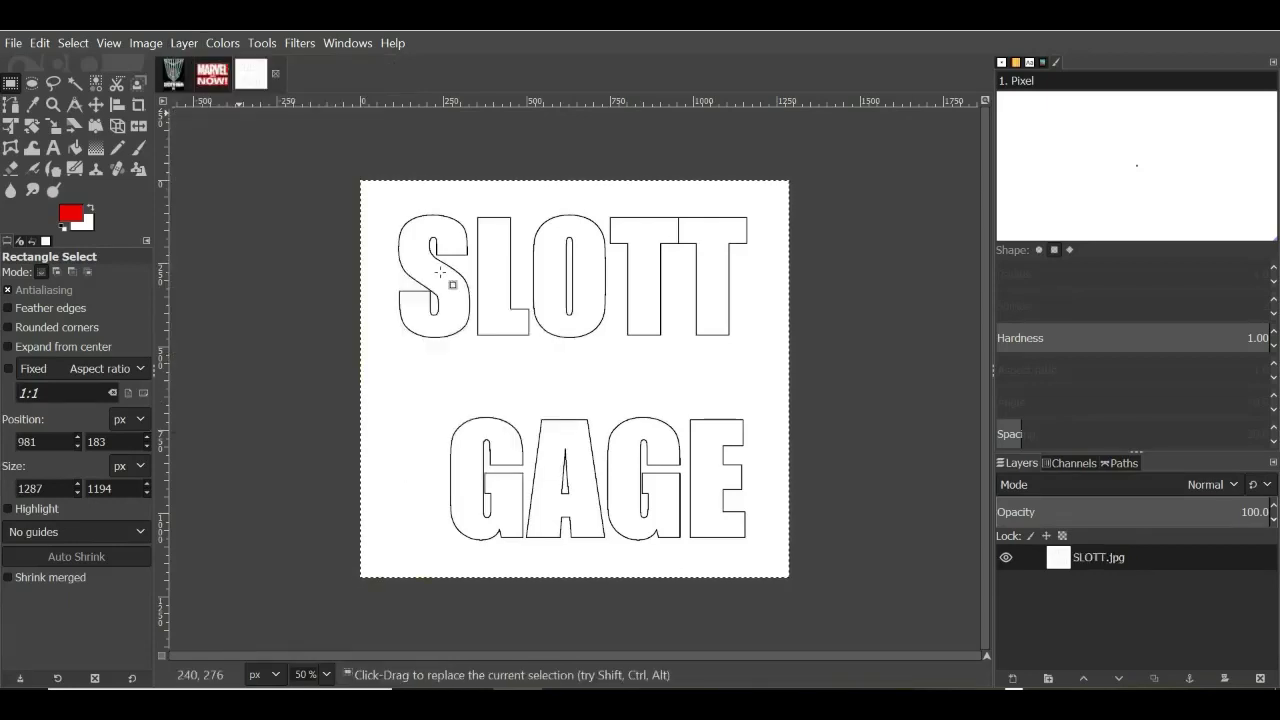
click(74, 90)
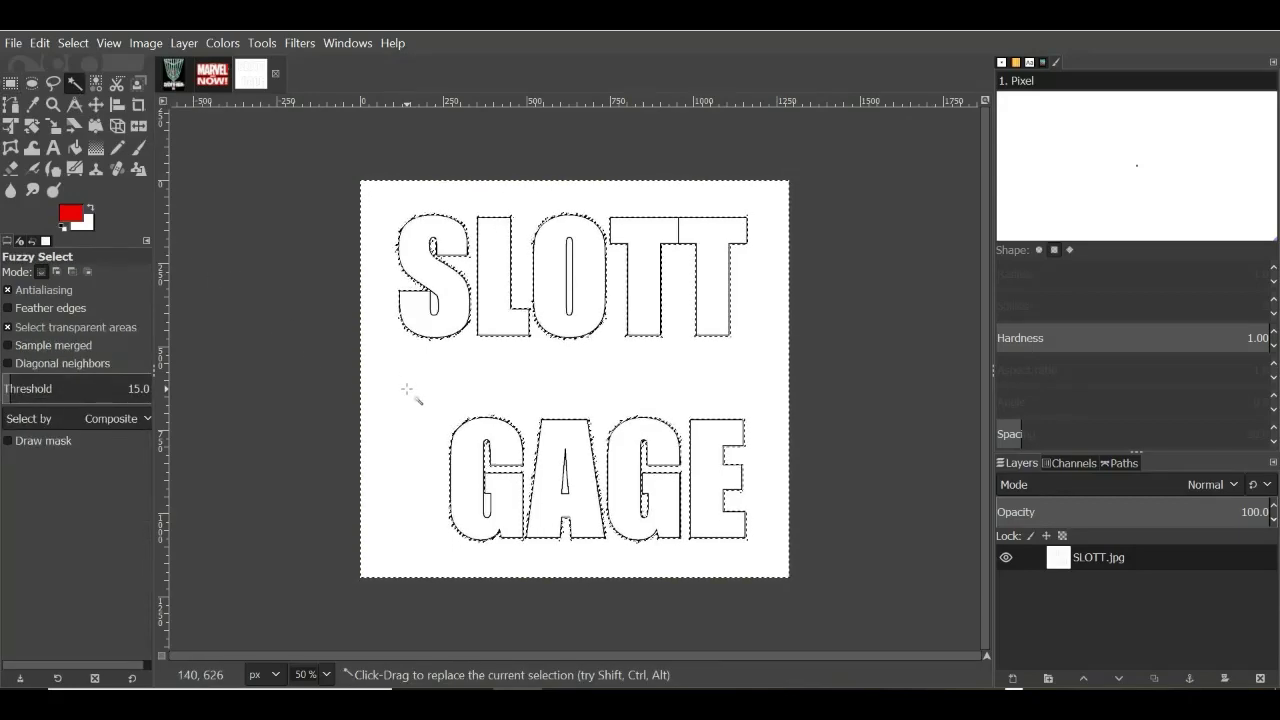
key(Delete)
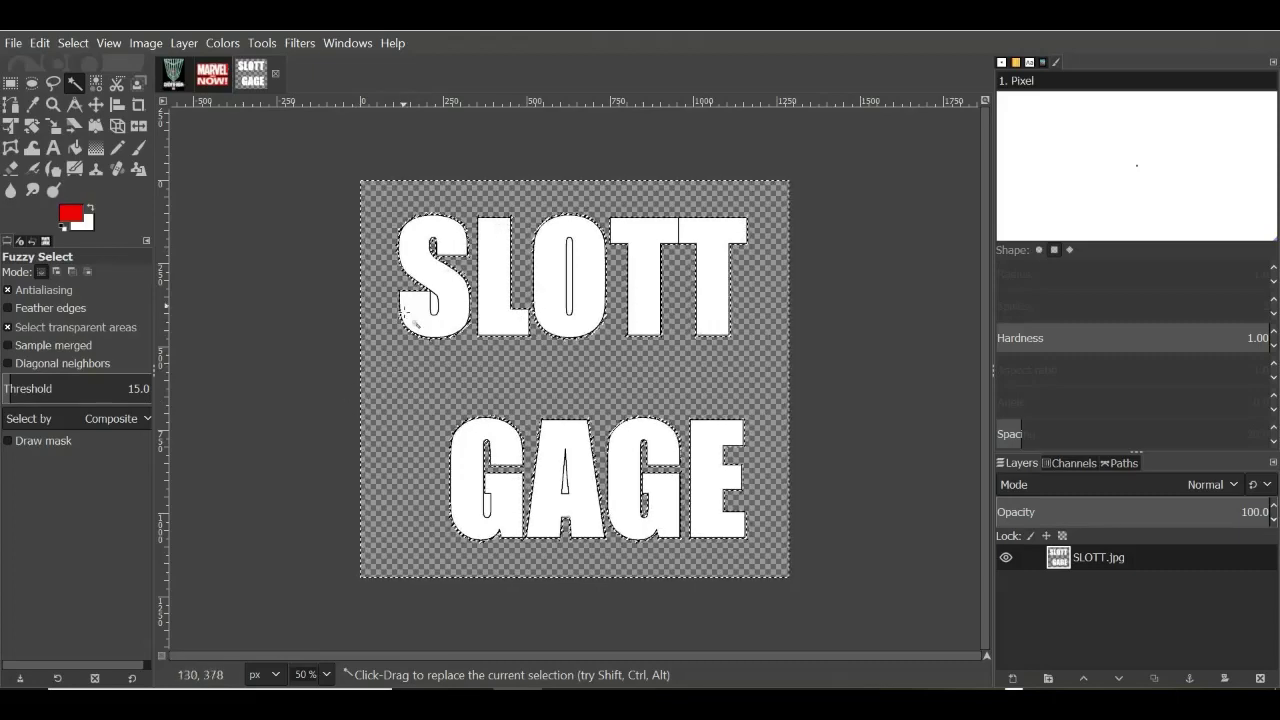
Step: Clear the remaining white areas inside the openings of the S, O, G and A letters to transparency
ctrl+scroll(420, 318, up, 1)
ctrl+scroll(420, 318, up, 2)
click(459, 285)
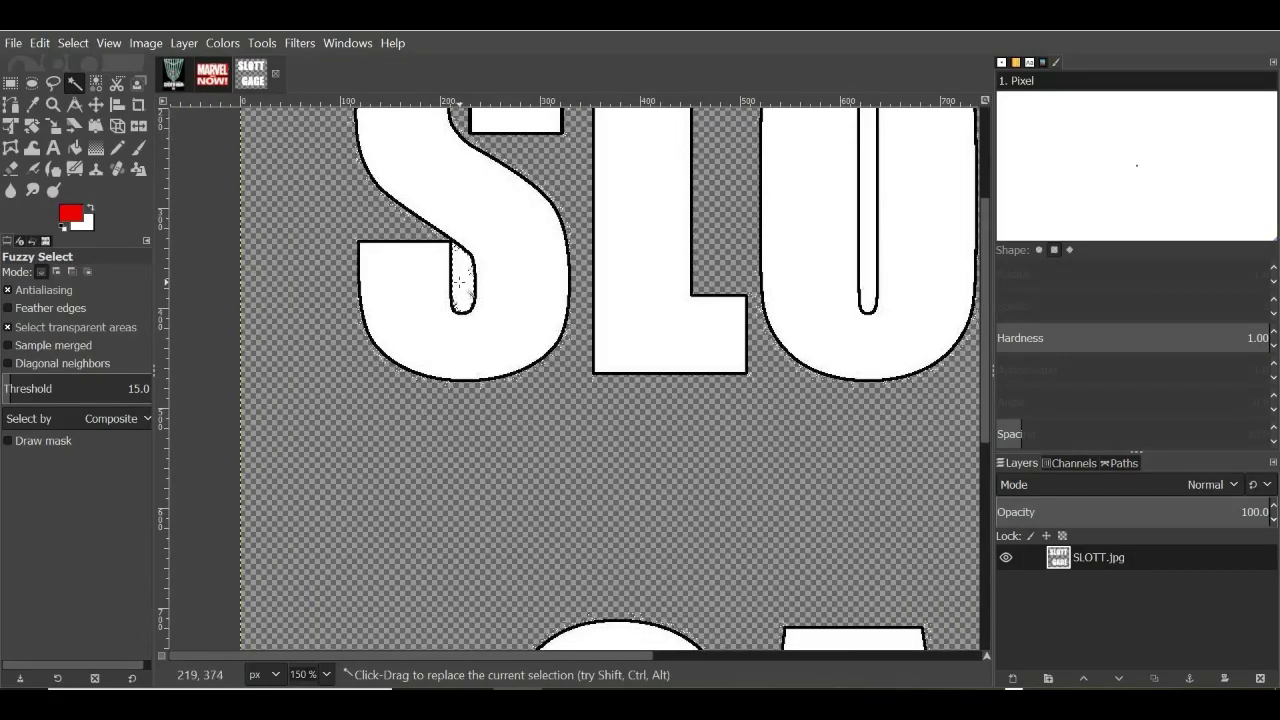
ctrl+scroll(594, 409, down, 1)
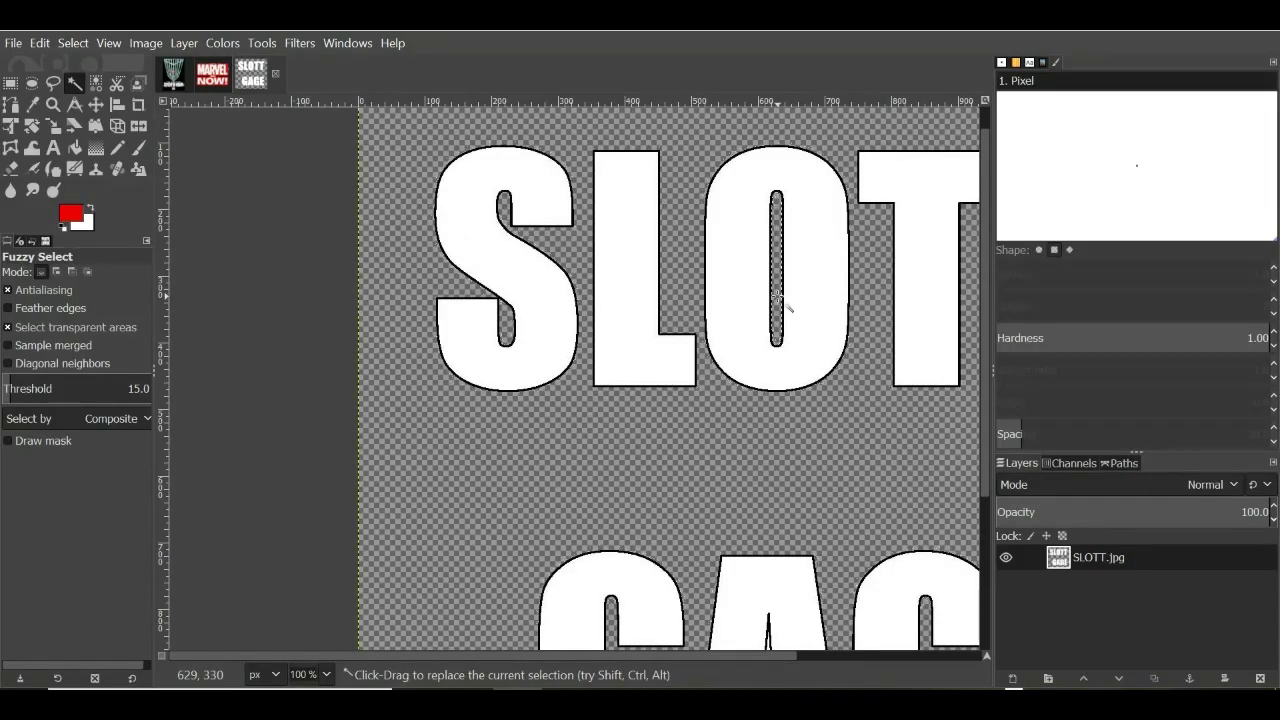
scroll(700, 380, down, 5)
click(613, 497)
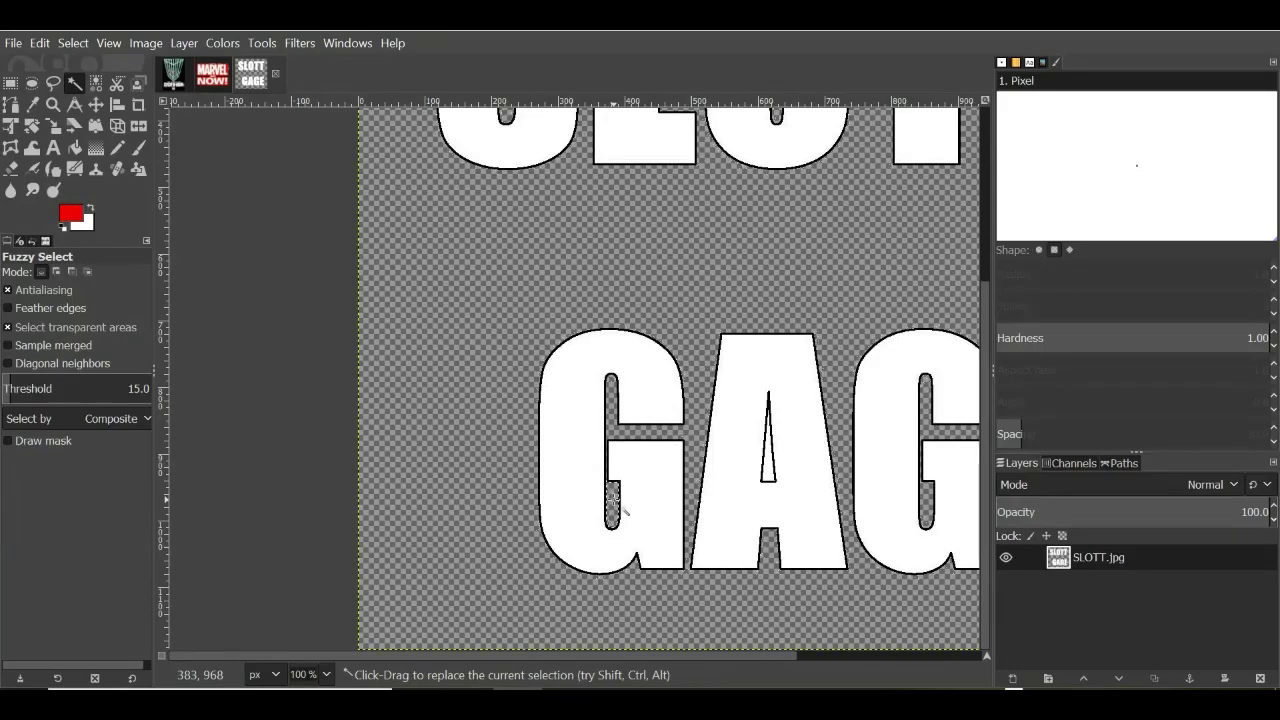
click(769, 466)
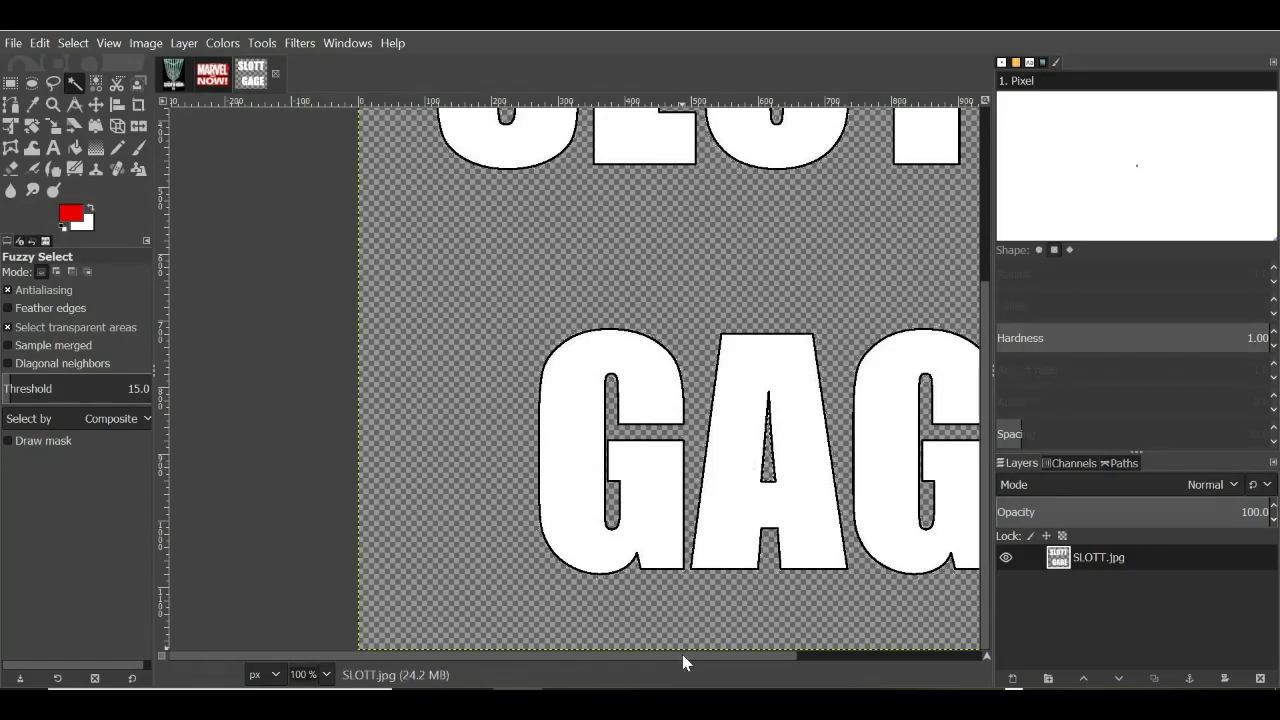
scroll(684, 658, right, 5)
scroll(837, 524, up, 5)
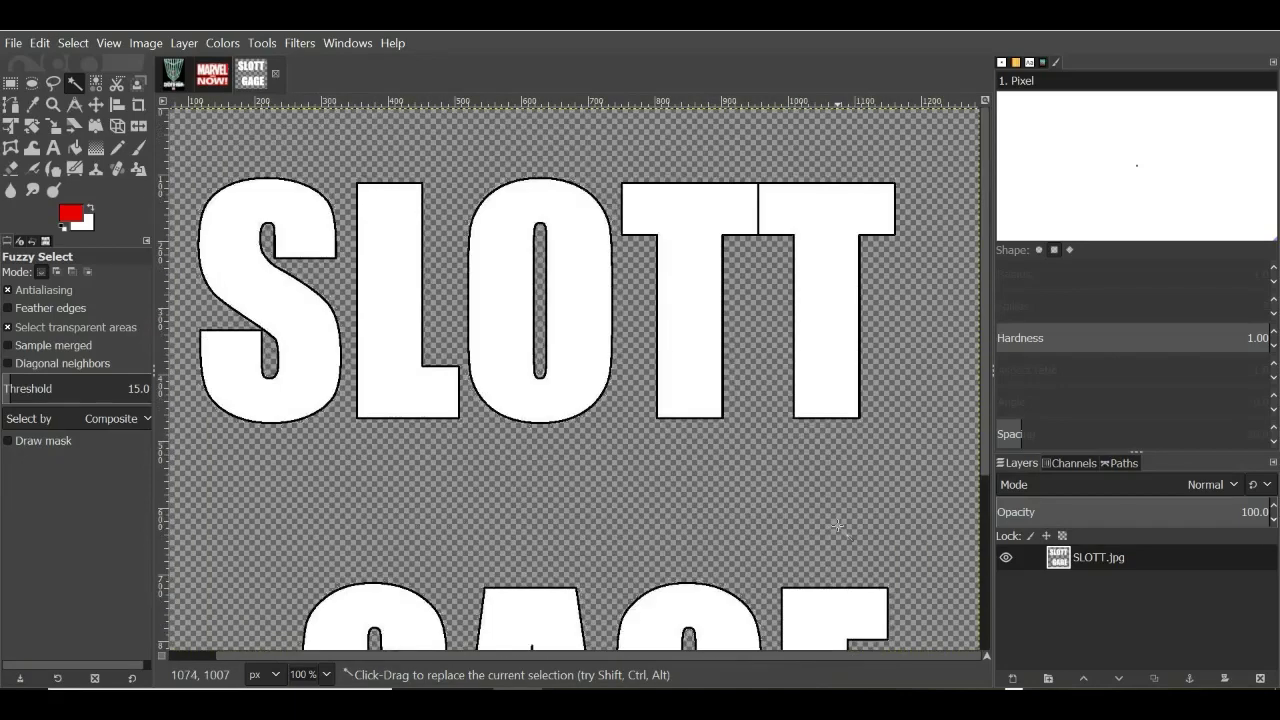
scroll(837, 524, down, 1)
scroll(830, 520, down, 1)
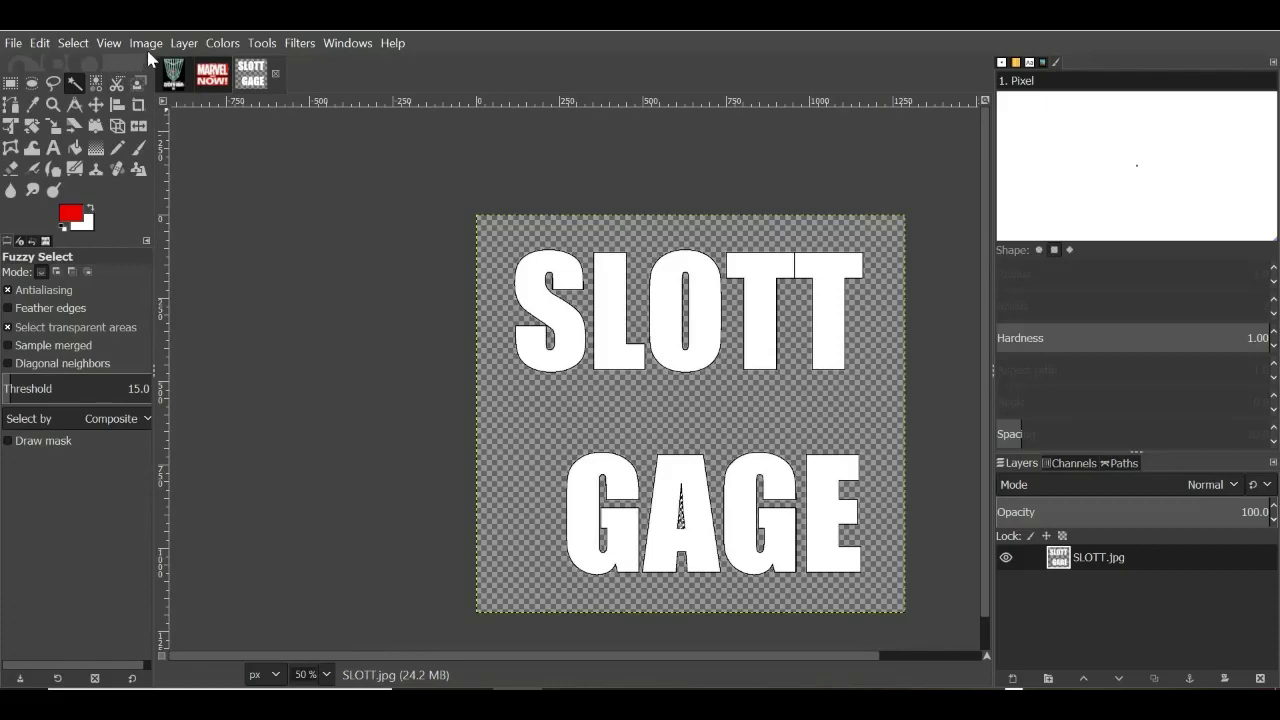
Step: Copy the entire transparent SLOTT and GAGE lettering image and paste it into cover - book 2.jpg
click(86, 47)
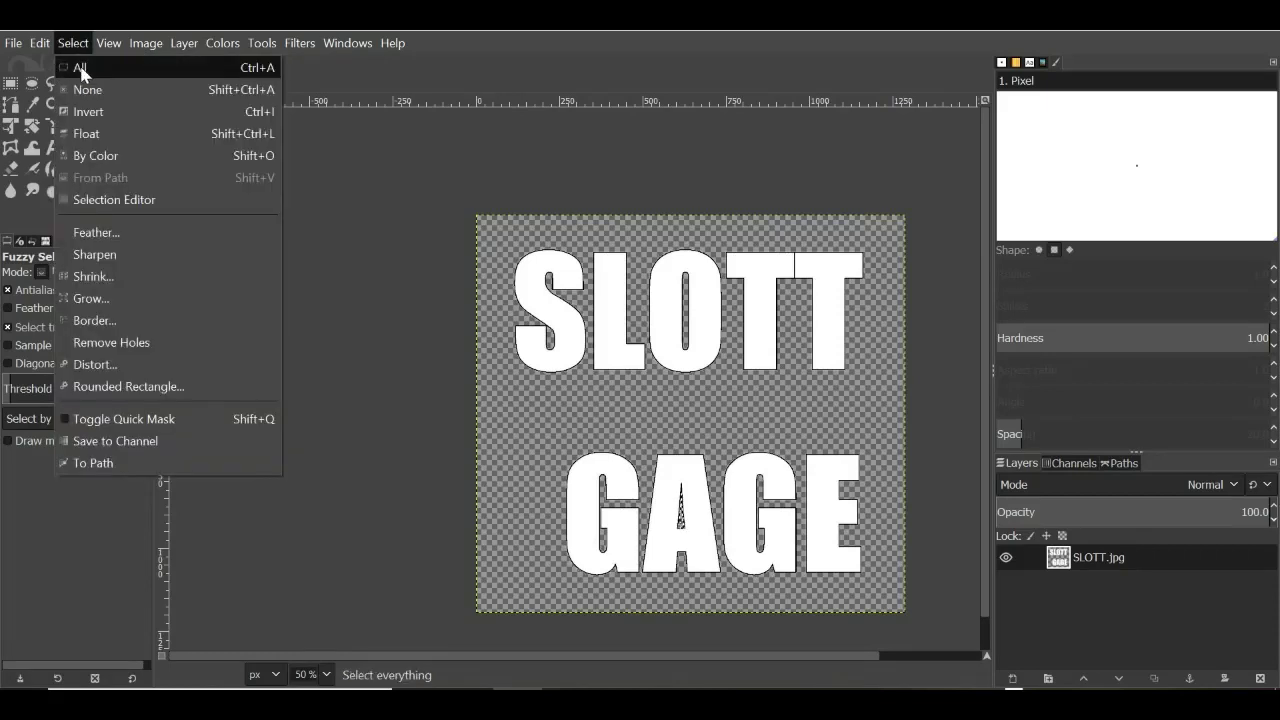
click(86, 63)
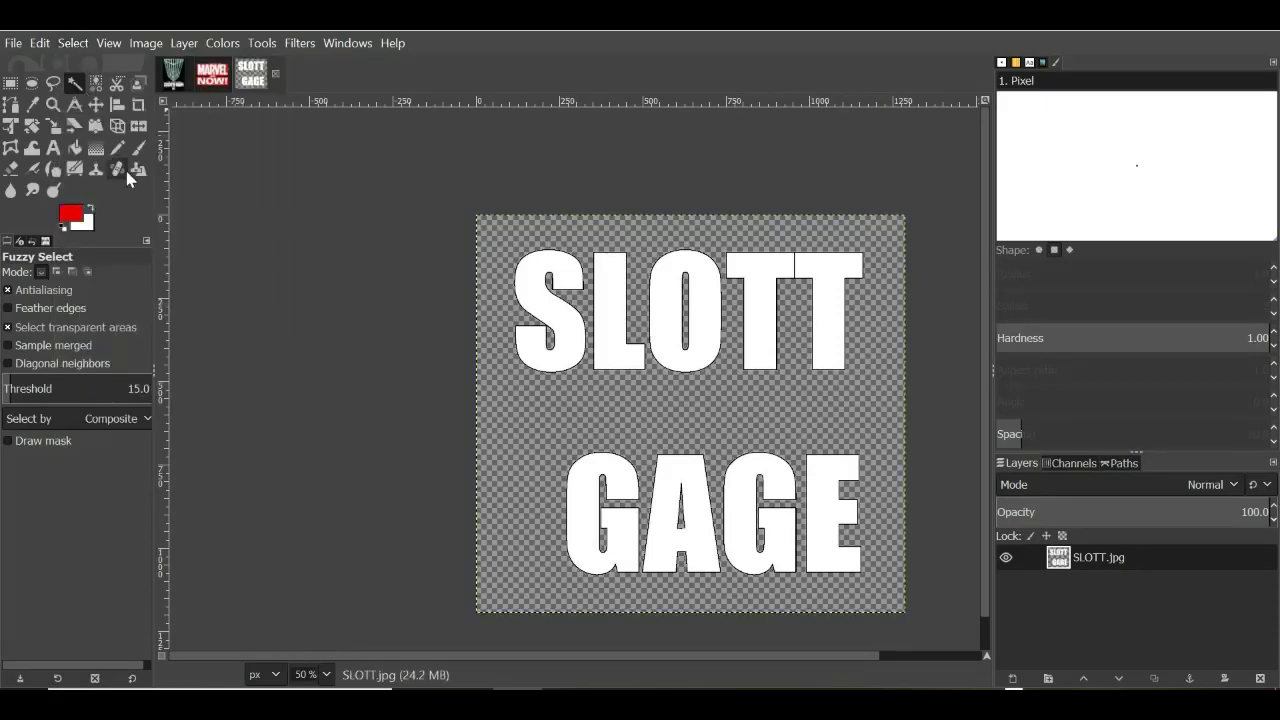
click(40, 43)
click(77, 188)
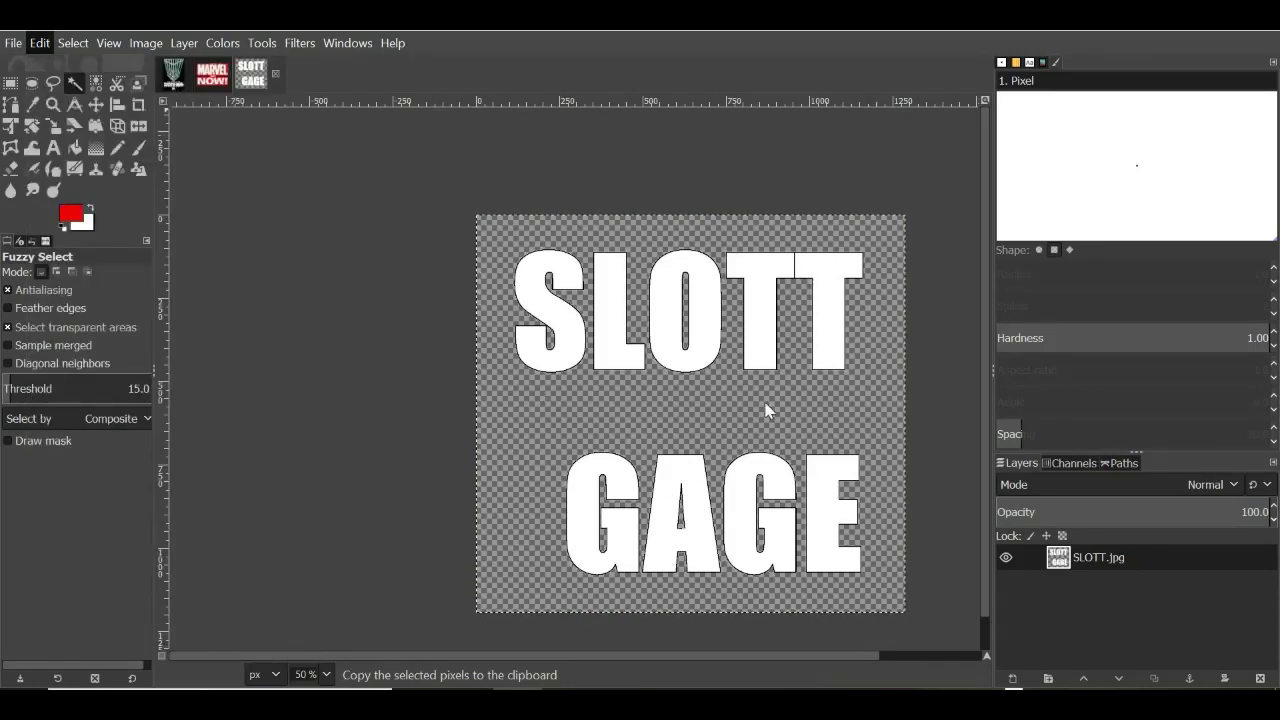
click(174, 73)
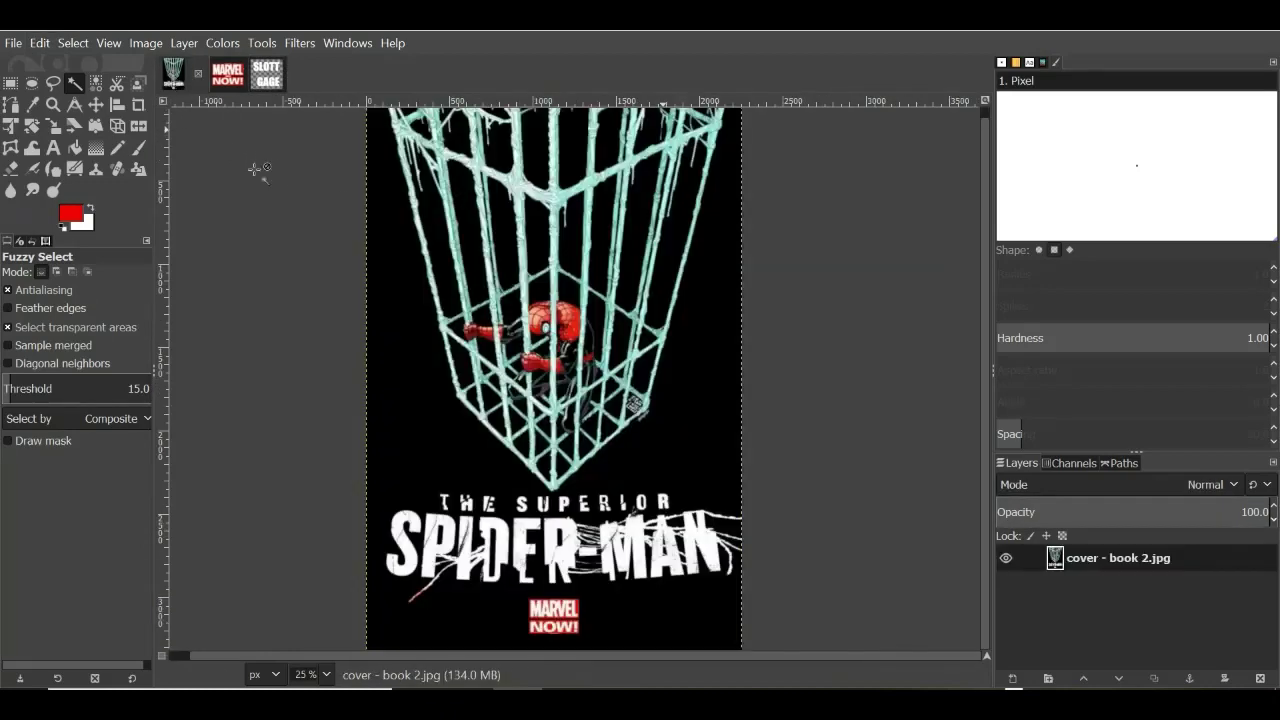
click(39, 44)
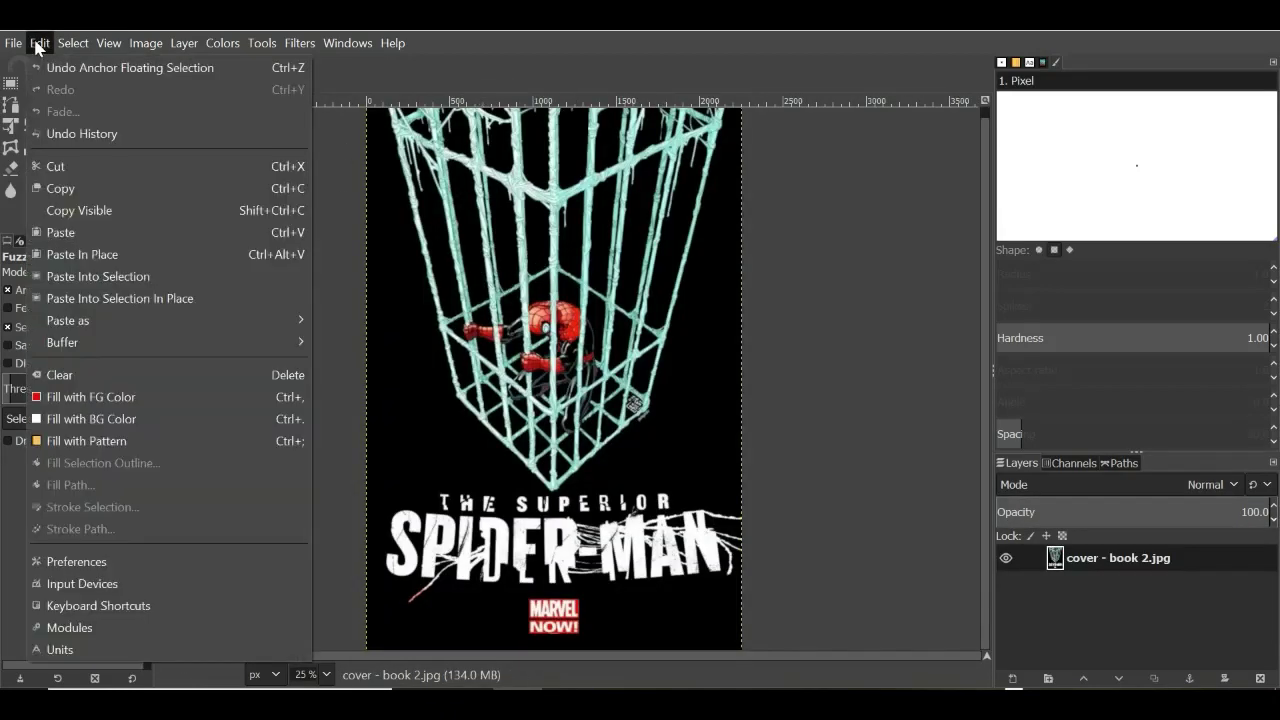
click(81, 231)
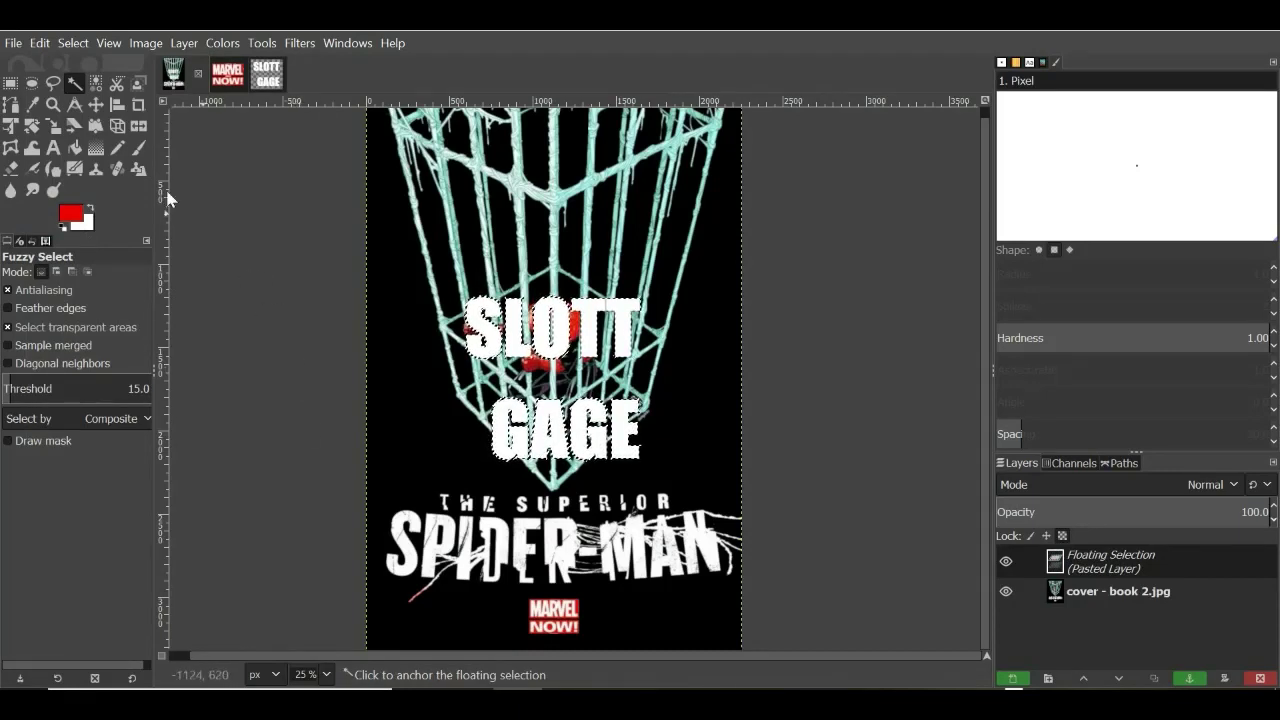
Step: Scale the pasted SLOTT and GAGE lettering down to 323 × 300 px, keeping its aspect ratio
click(53, 127)
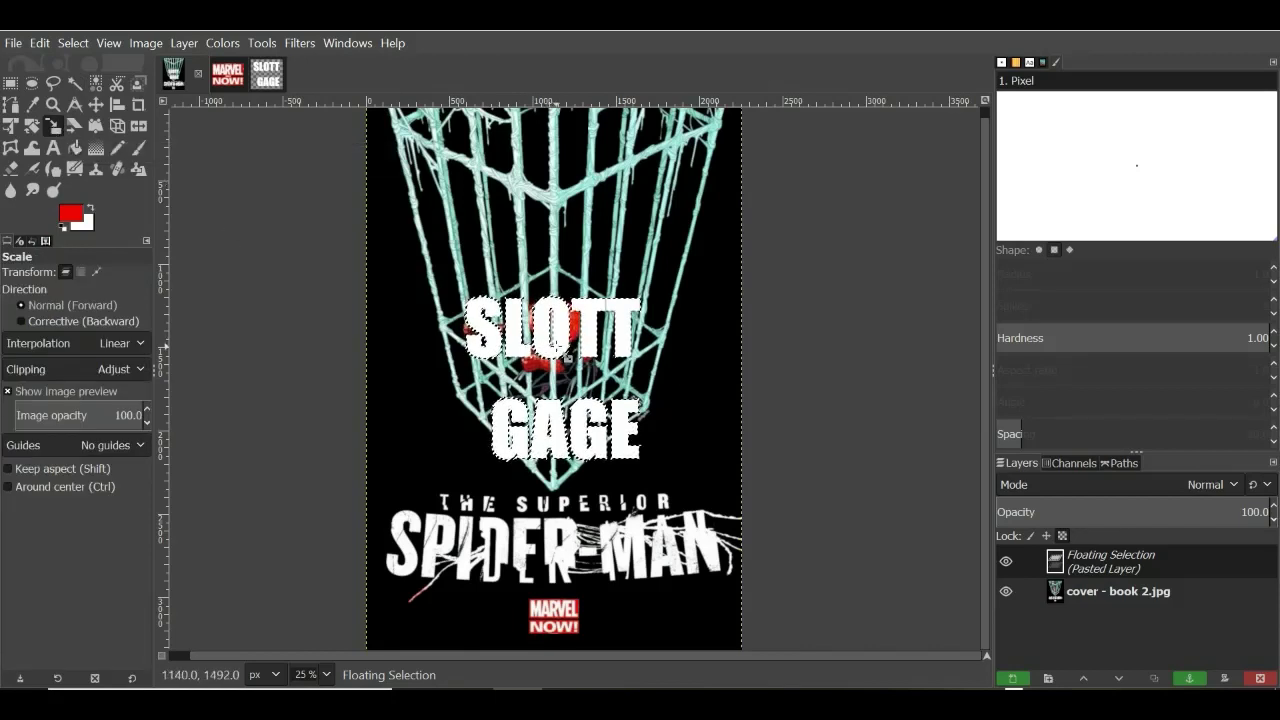
click(565, 356)
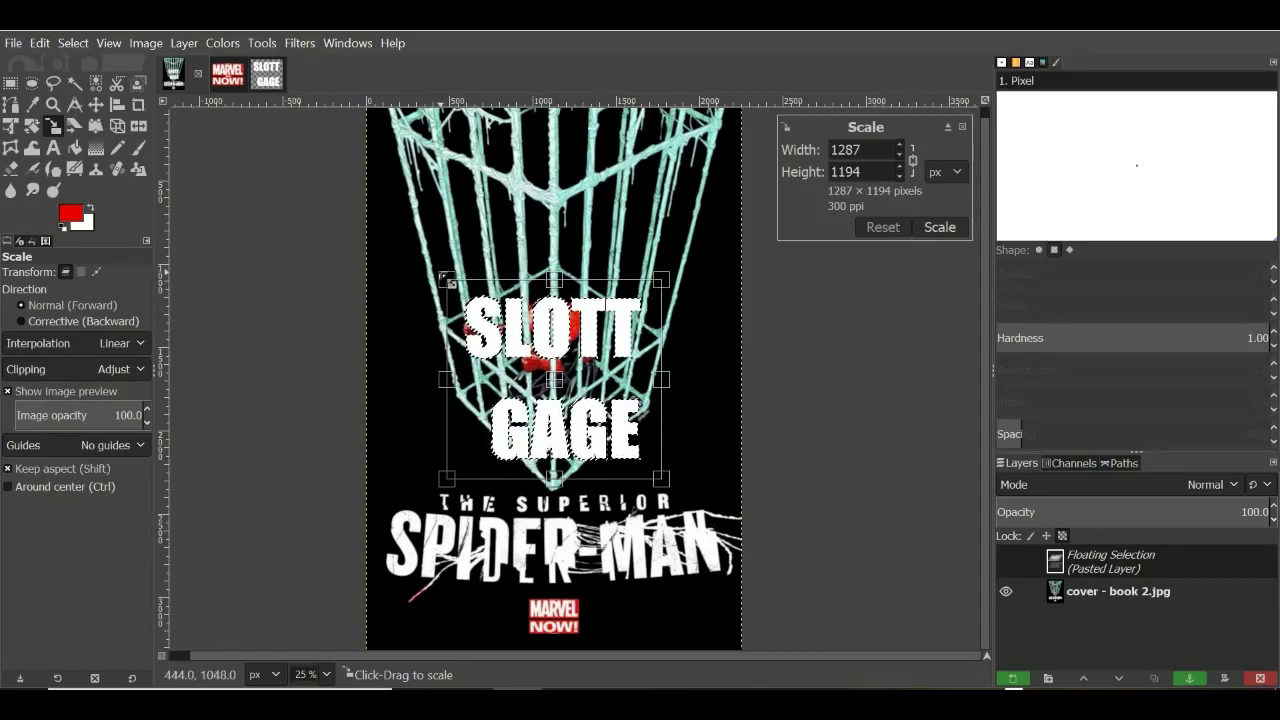
drag(448, 287, 592, 445)
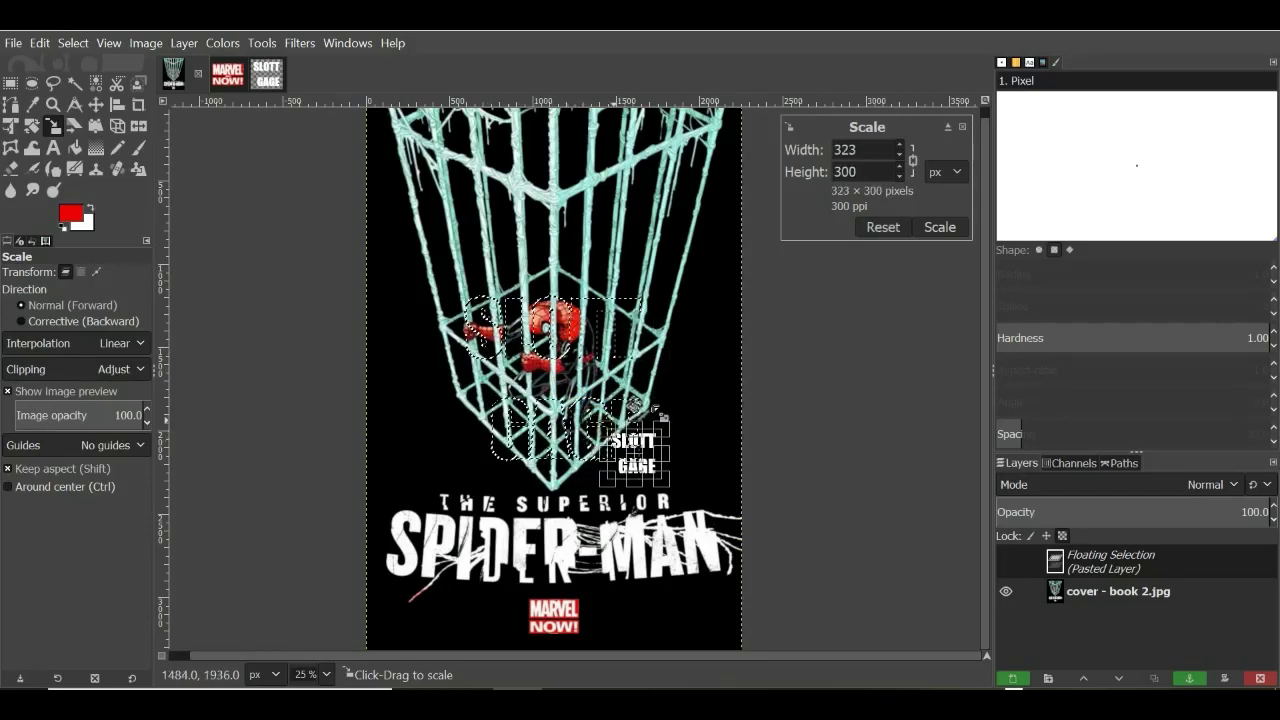
click(939, 228)
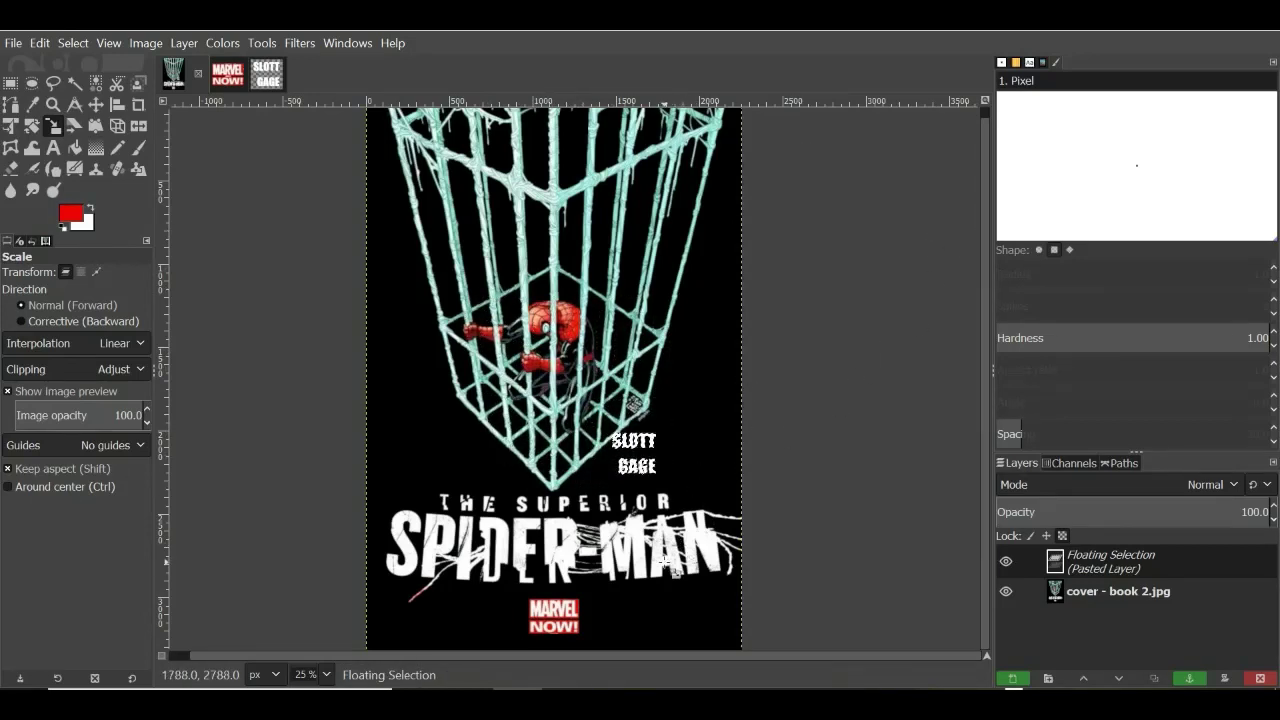
Step: Move the scaled SLOTT and GAGE lettering below the Spider-Man title, just left of the MARVEL NOW! logo
scroll(676, 573, up, 1)
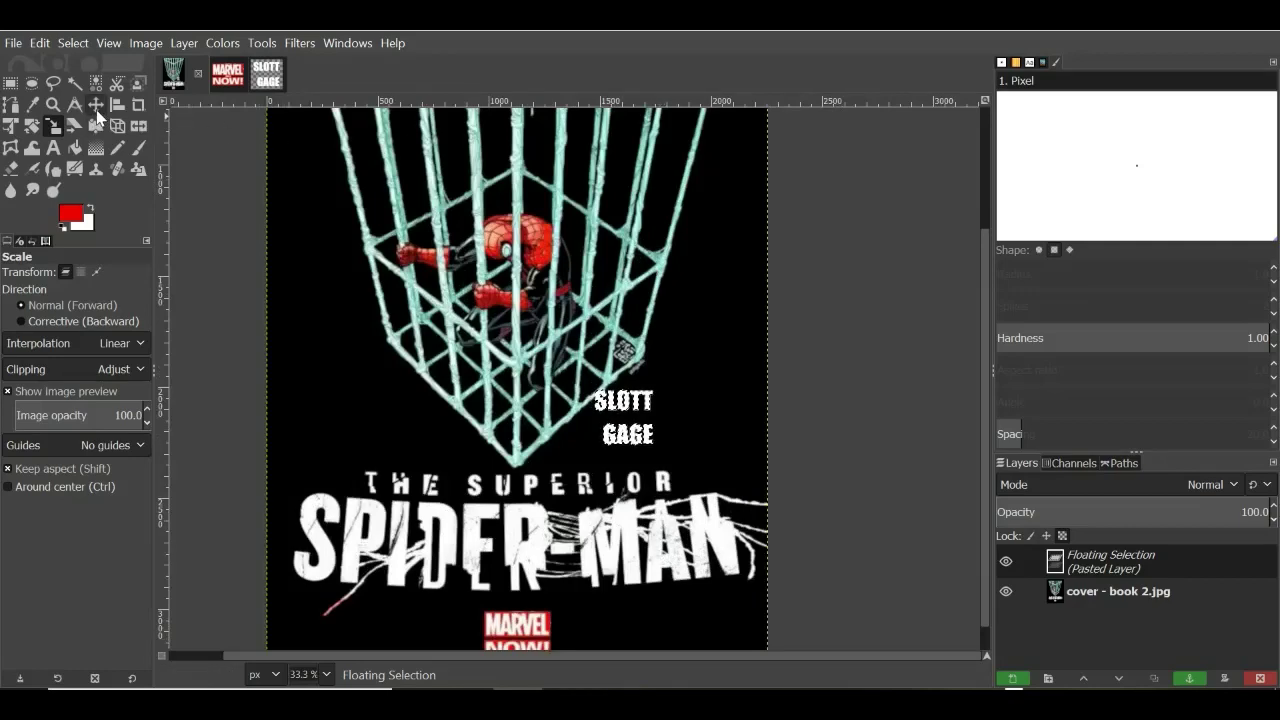
click(96, 105)
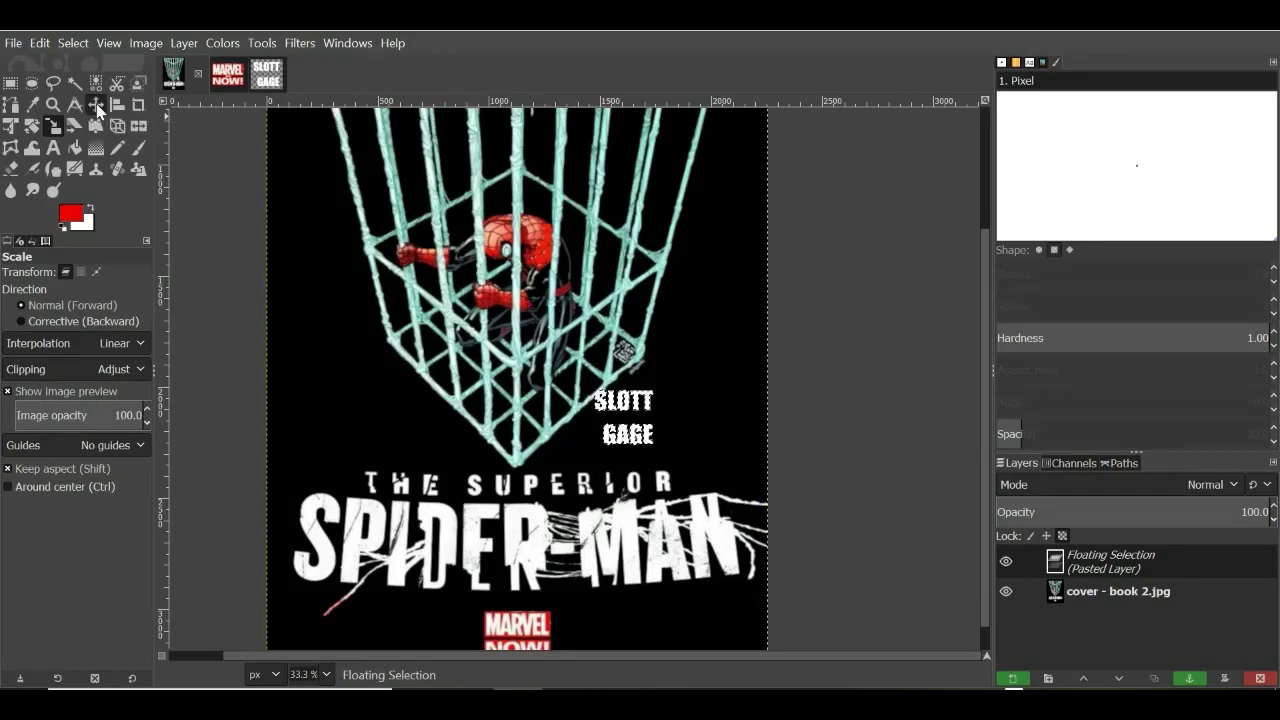
drag(635, 445, 458, 630)
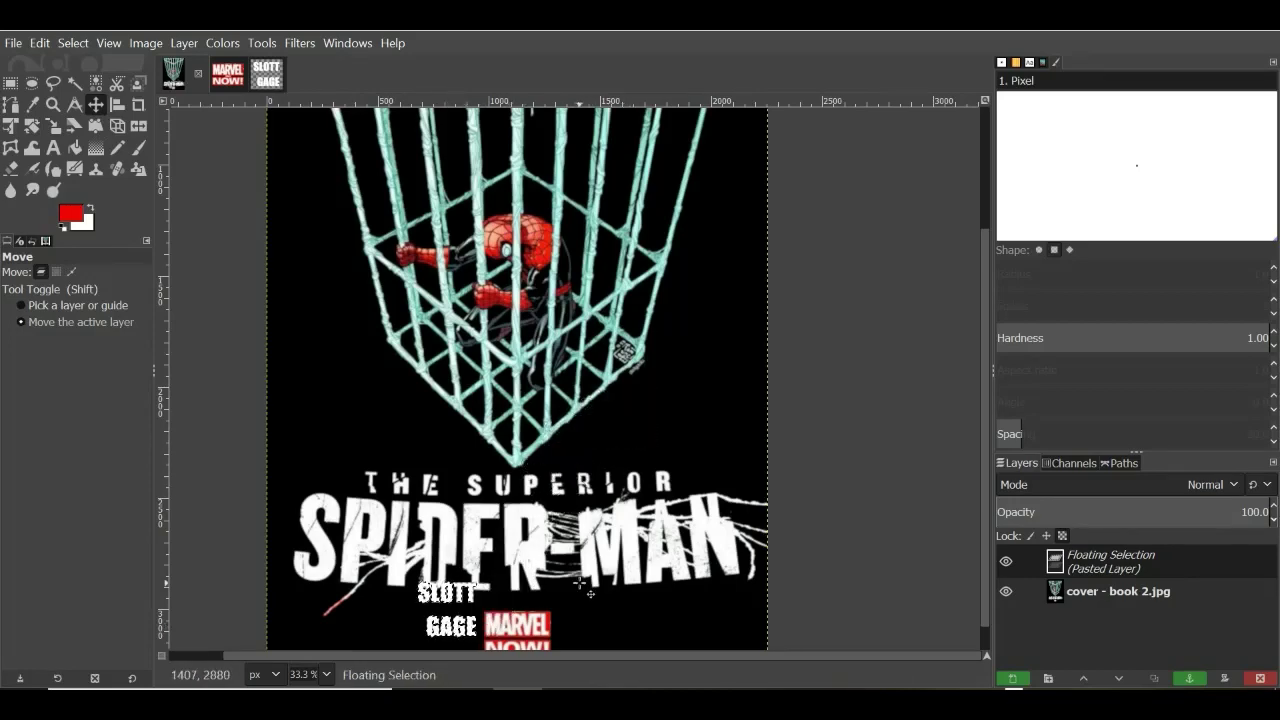
scroll(458, 630, down, 1)
ctrl+scroll(500, 630, down, 2)
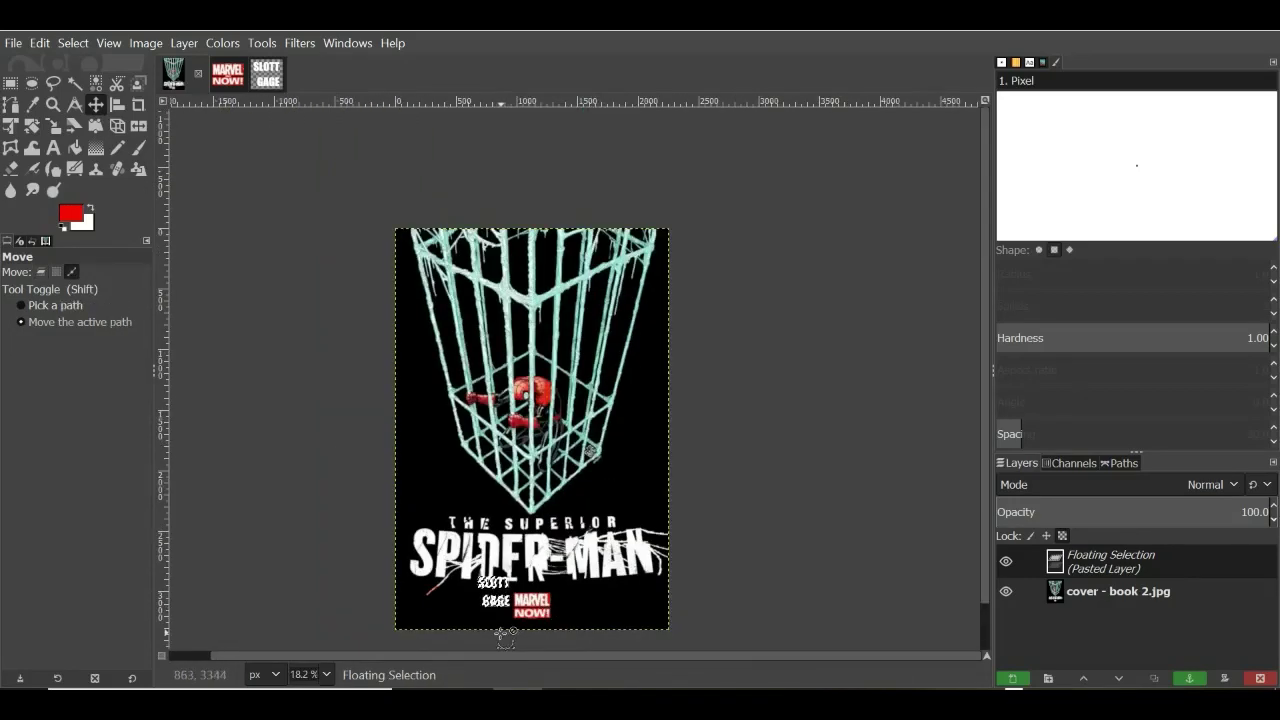
Step: Move the floating SLOTT and GAGE lettering down until it clears the Spider-Man title and sits beside the MARVEL NOW! logo
ctrl+scroll(505, 633, up, 3)
ctrl+scroll(501, 633, up, 1)
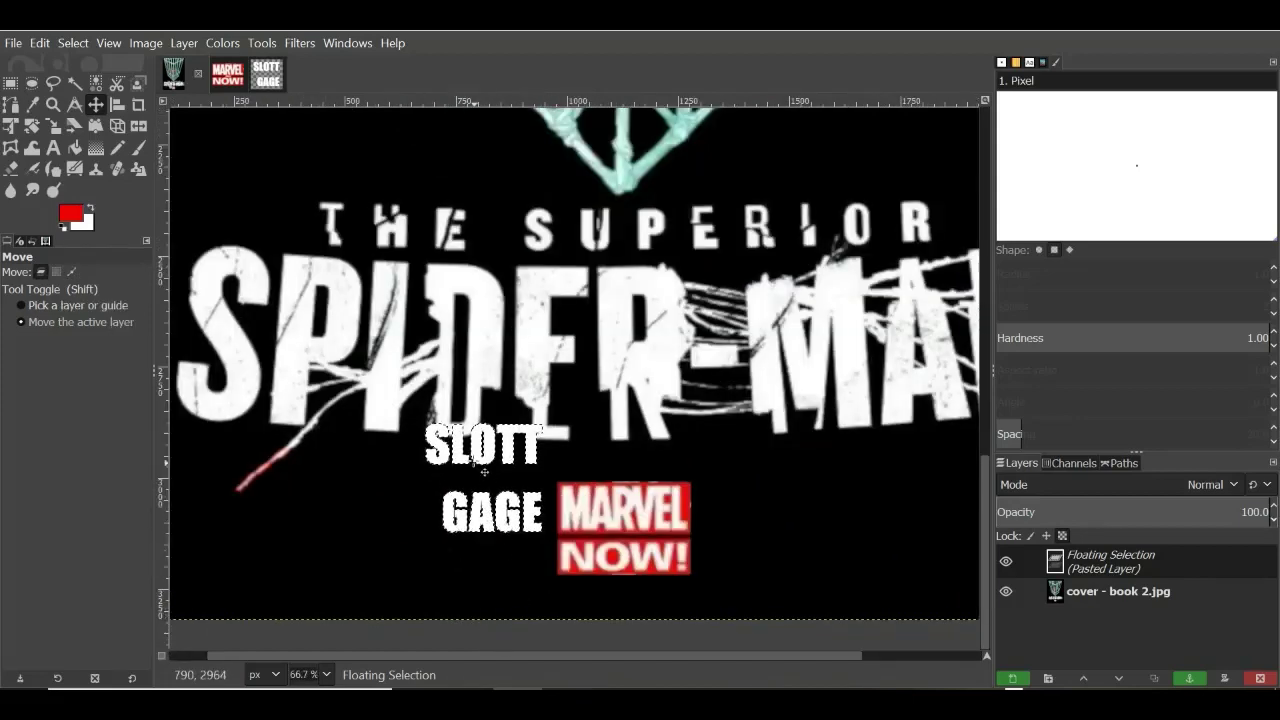
drag(487, 466, 487, 480)
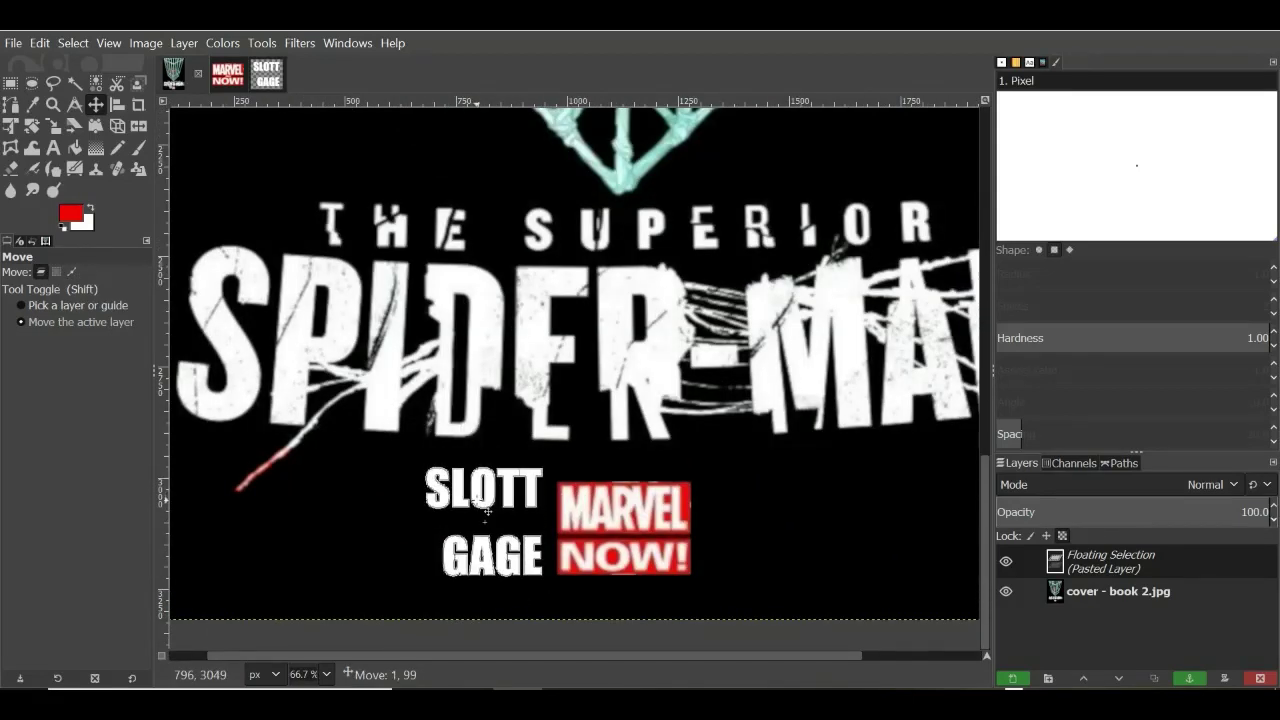
drag(487, 497, 488, 500)
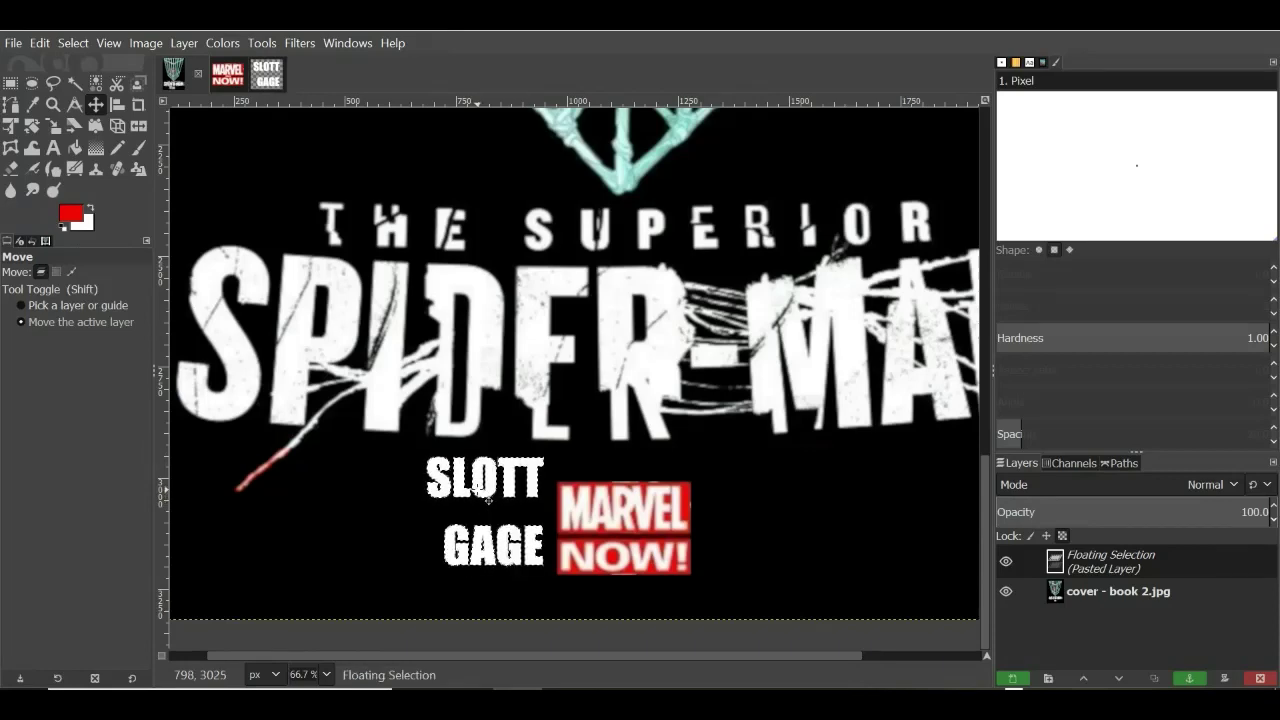
Step: Scale the floating SLOTT and GAGE lettering down to 197 × 183 px, keeping its aspect ratio
click(55, 128)
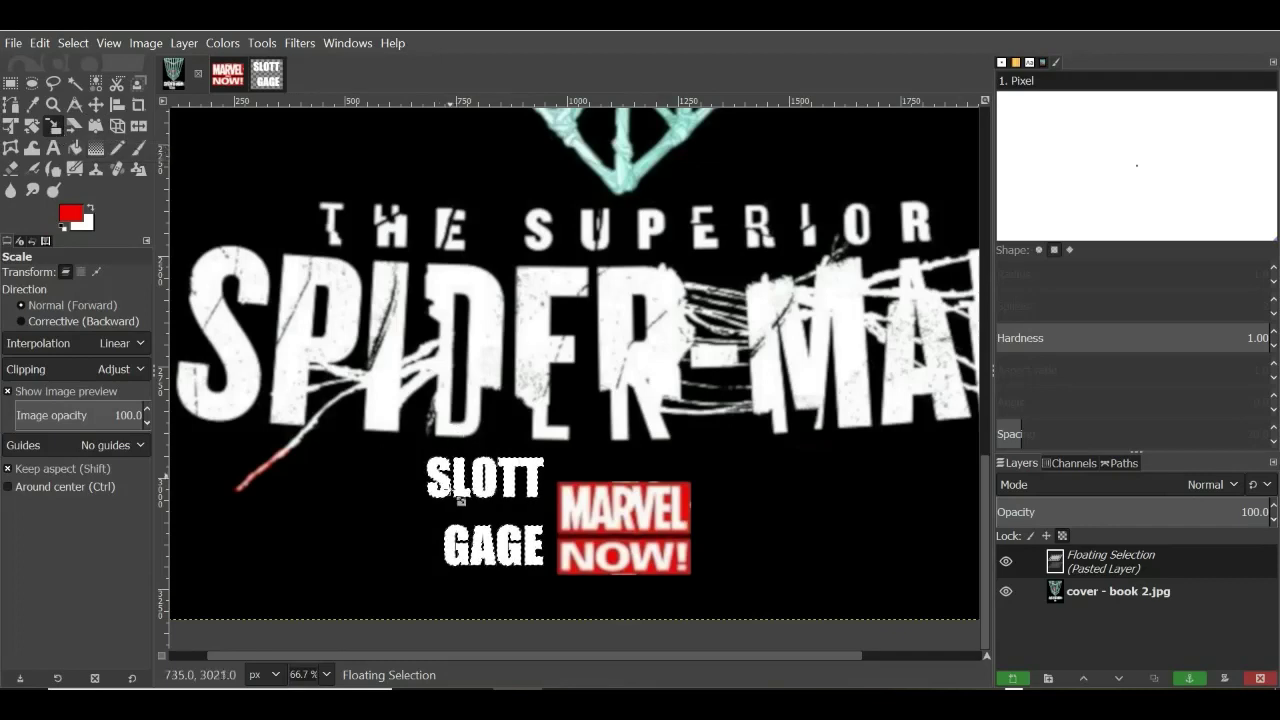
click(467, 492)
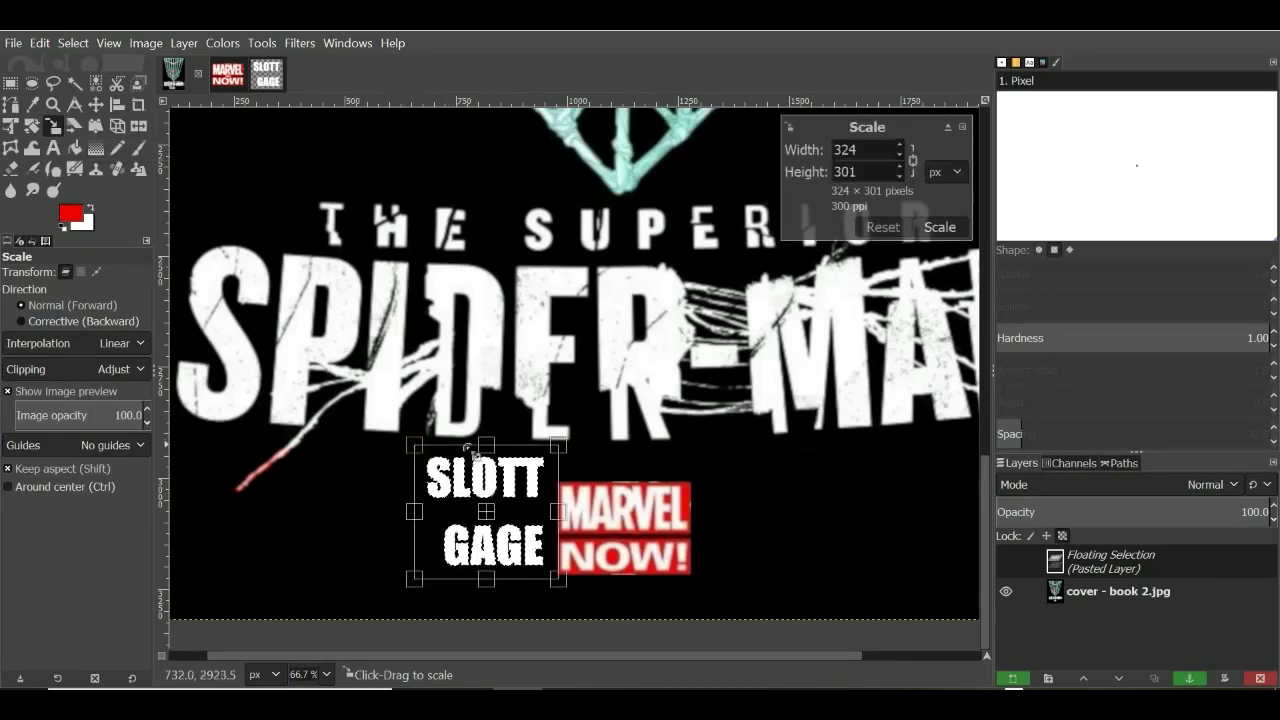
drag(415, 441, 457, 511)
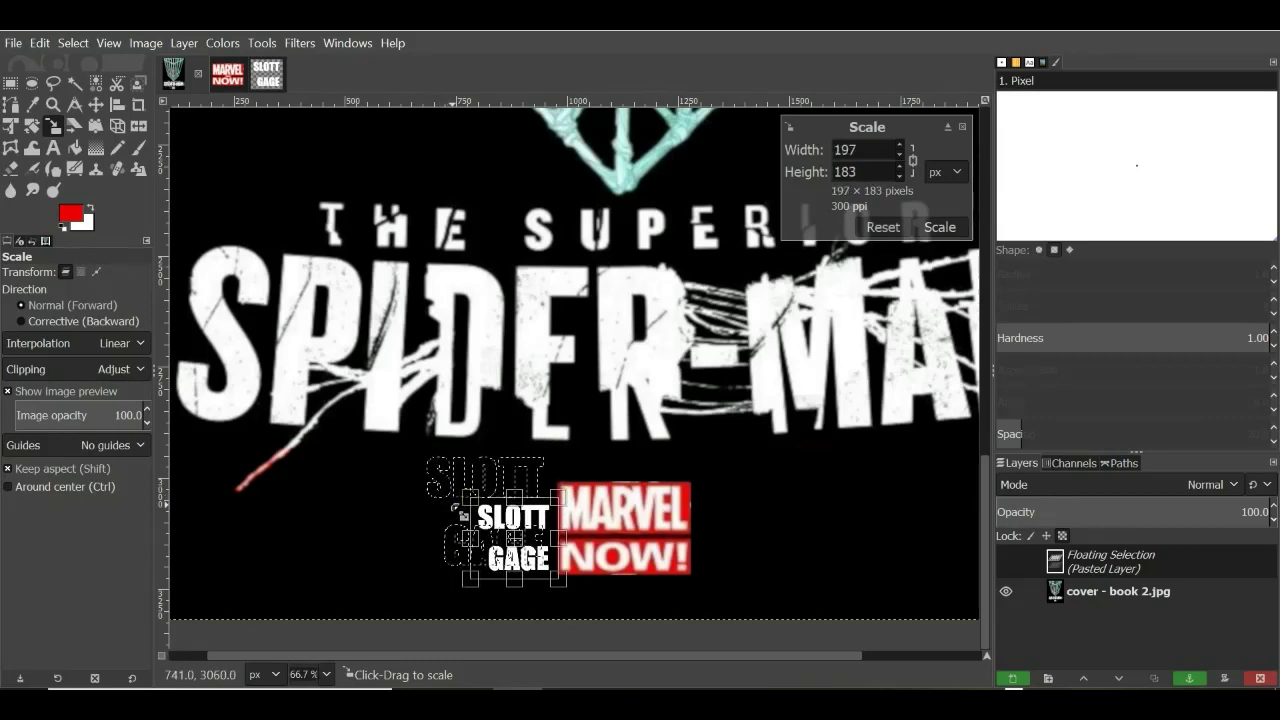
click(940, 227)
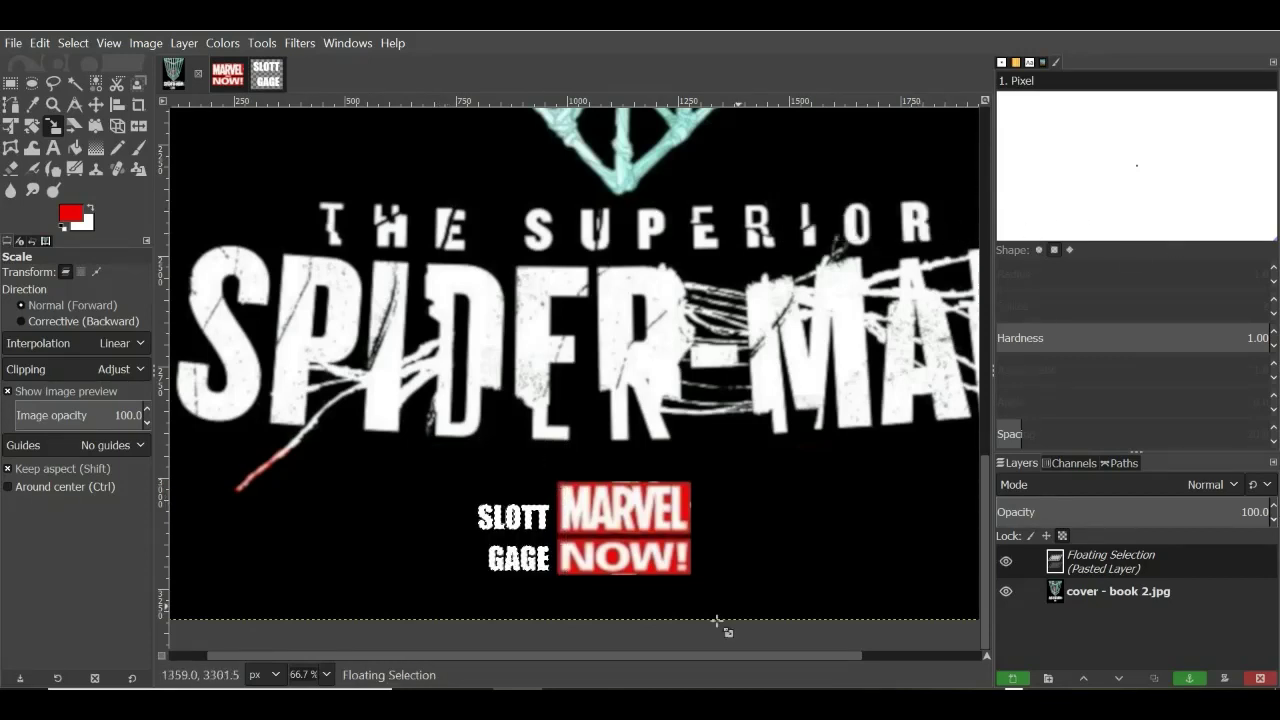
Step: Position the reduced SLOTT and GAGE lettering just beside the MARVEL NOW! logo, checking the placement against the jacket photo
click(97, 105)
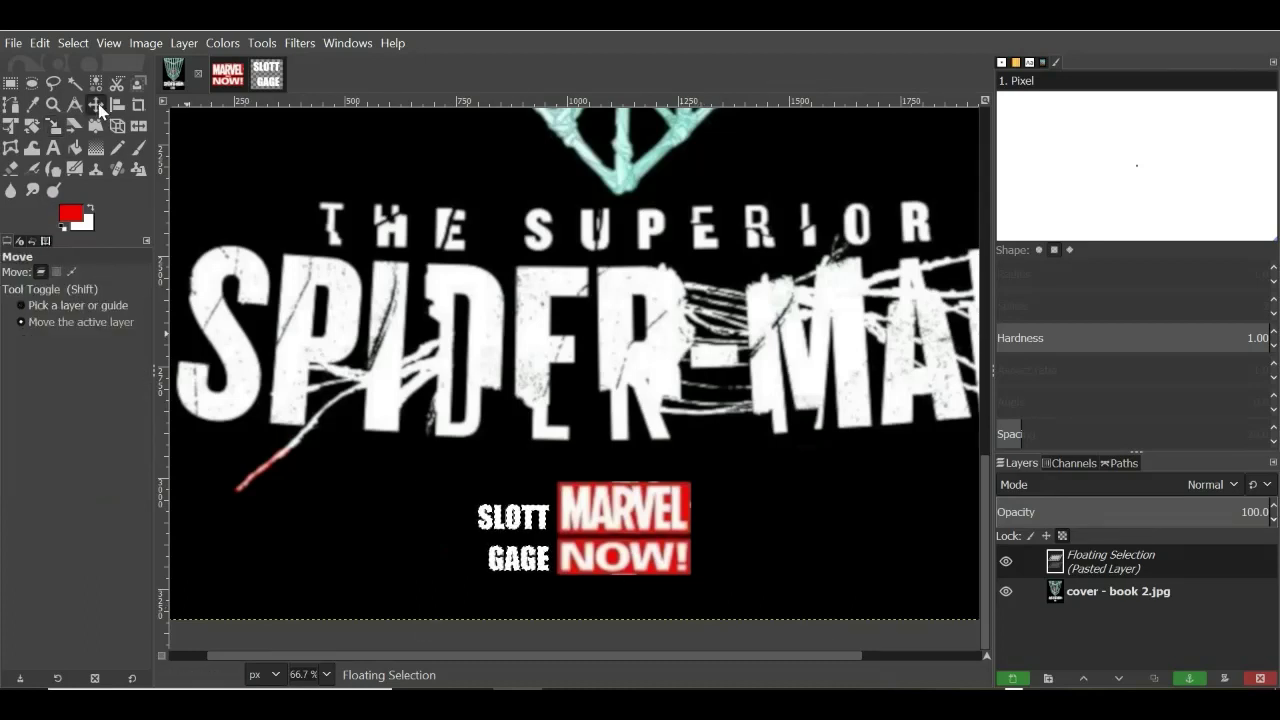
drag(529, 527, 527, 517)
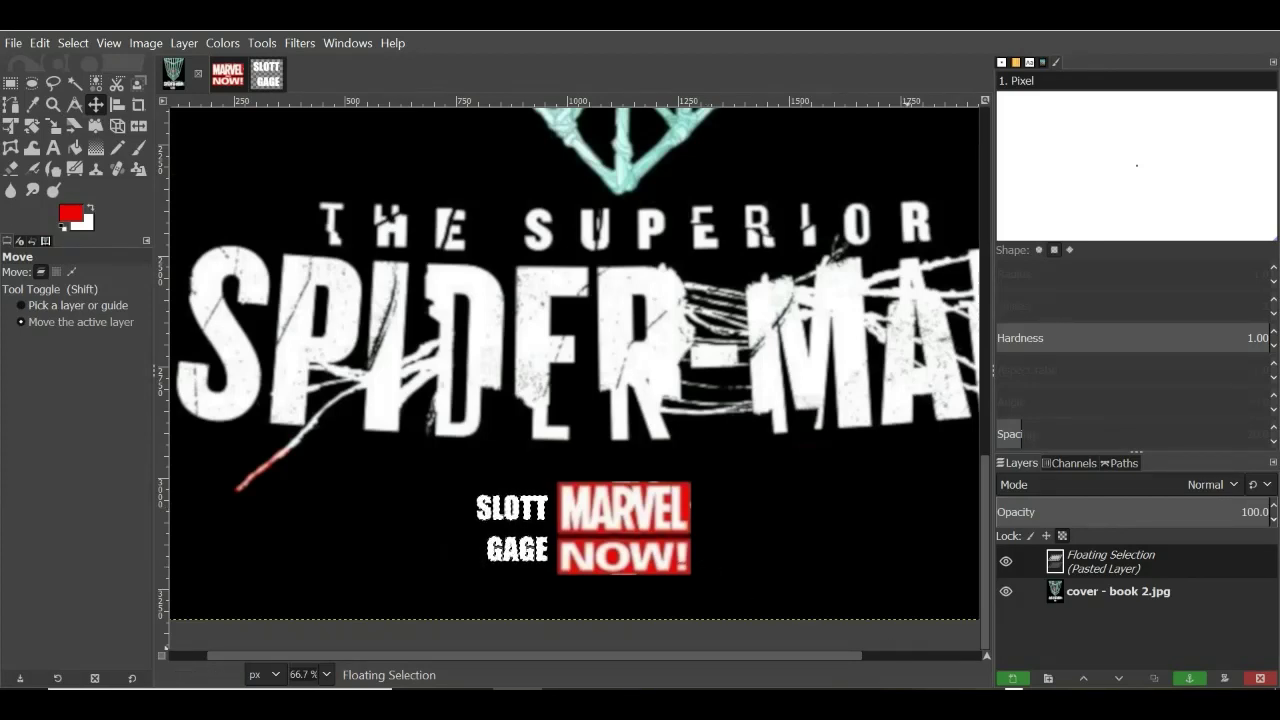
key(alt+Tab)
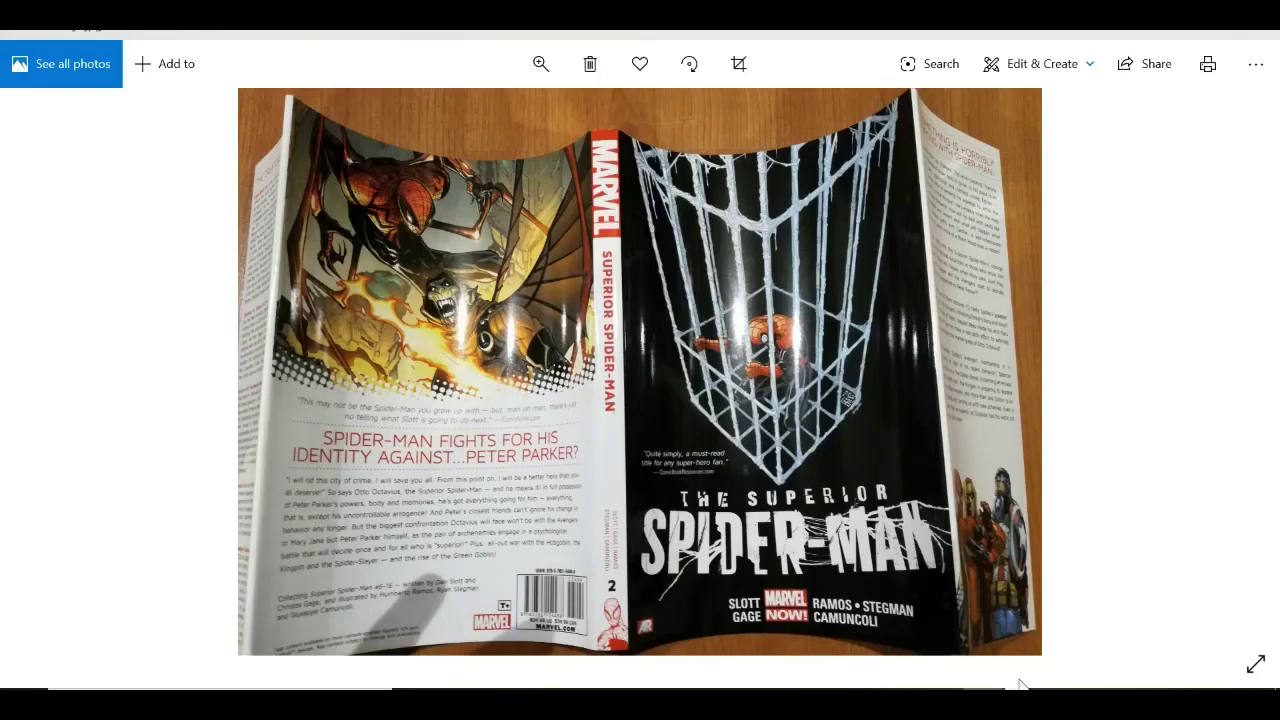
key(alt+Tab)
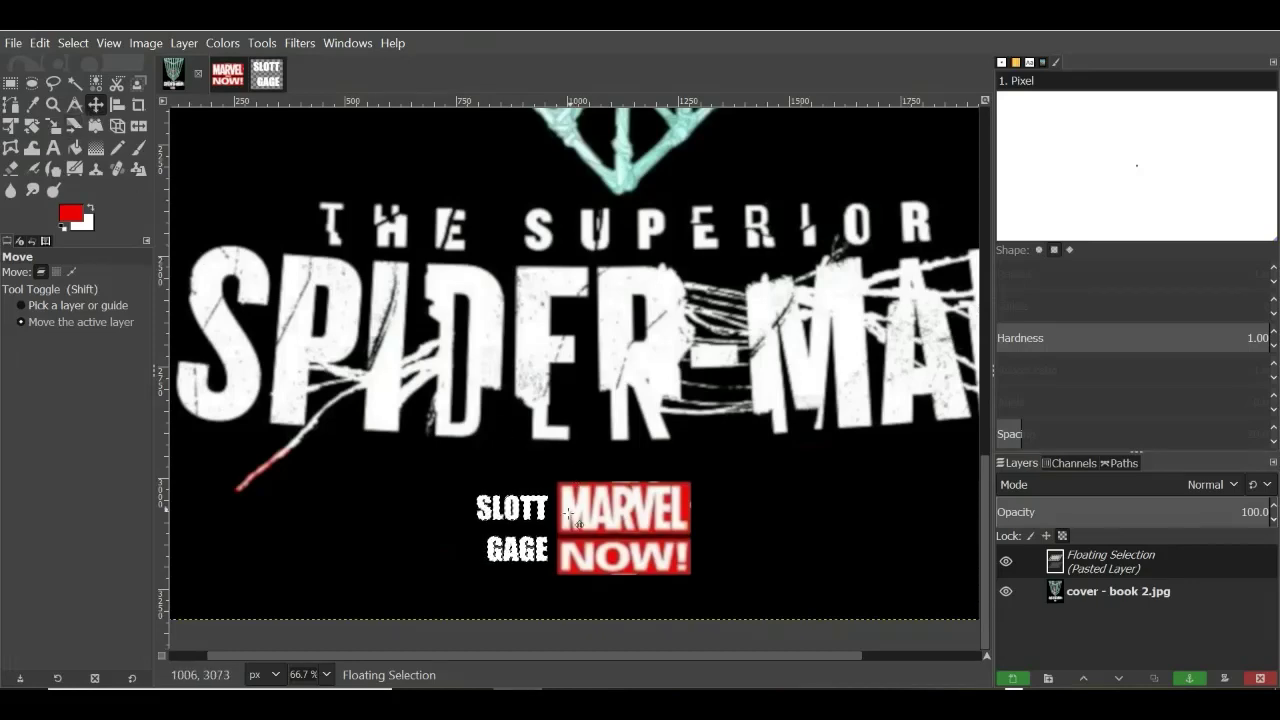
drag(518, 548, 531, 560)
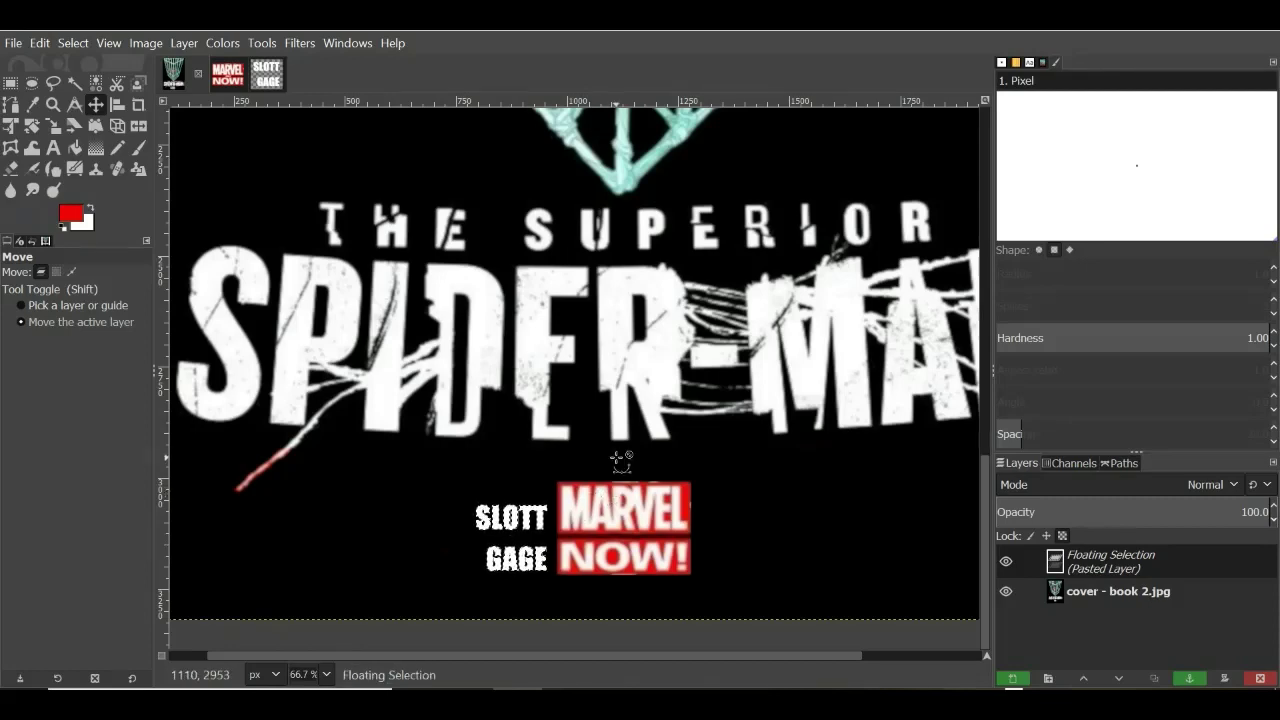
Step: Anchor the floating SLOTT and GAGE lettering onto the cover - book 2.jpg layer using the Rectangle Select tool
scroll(614, 457, down, 2)
scroll(620, 457, down, 1)
scroll(866, 463, up, 3)
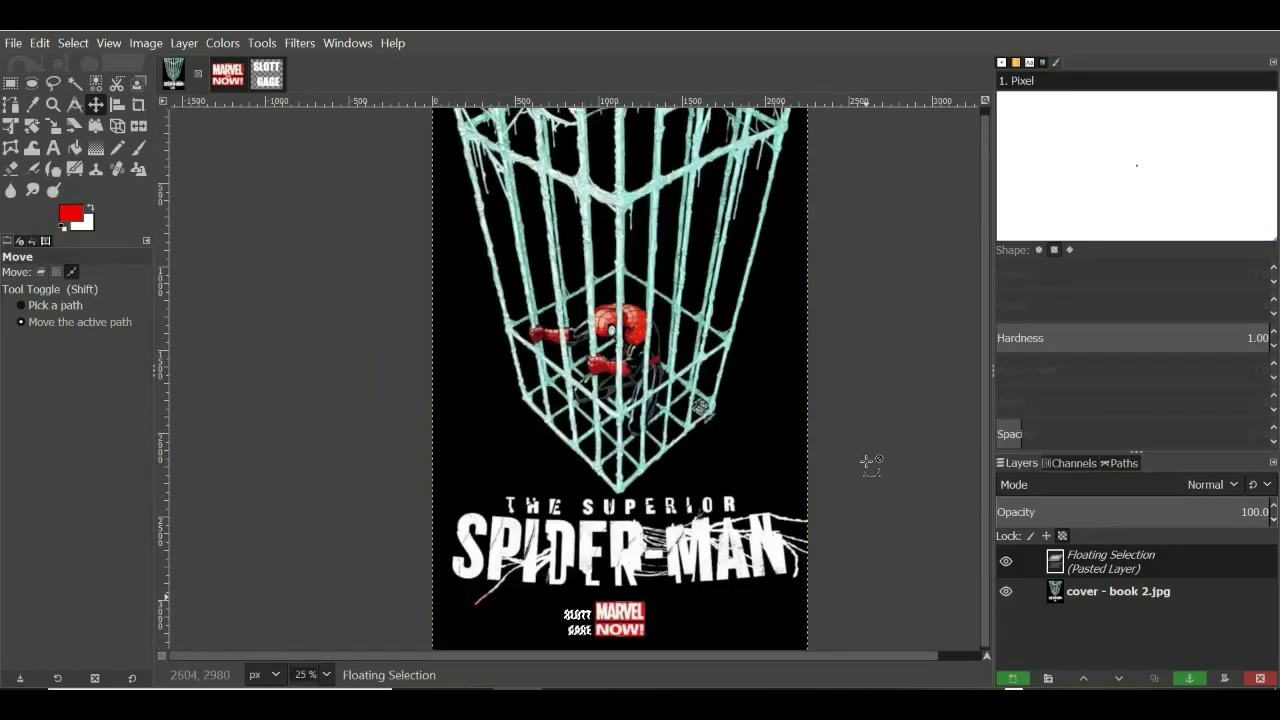
scroll(869, 460, down, 1)
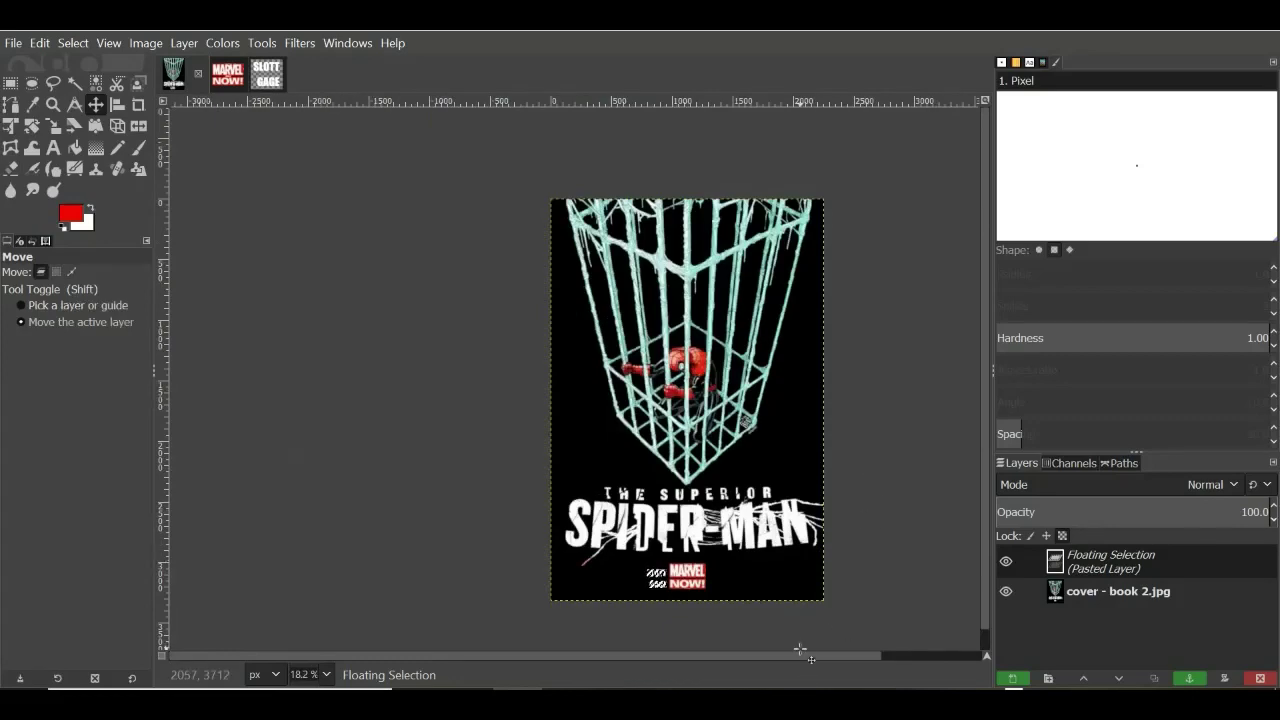
scroll(808, 665, down, 2)
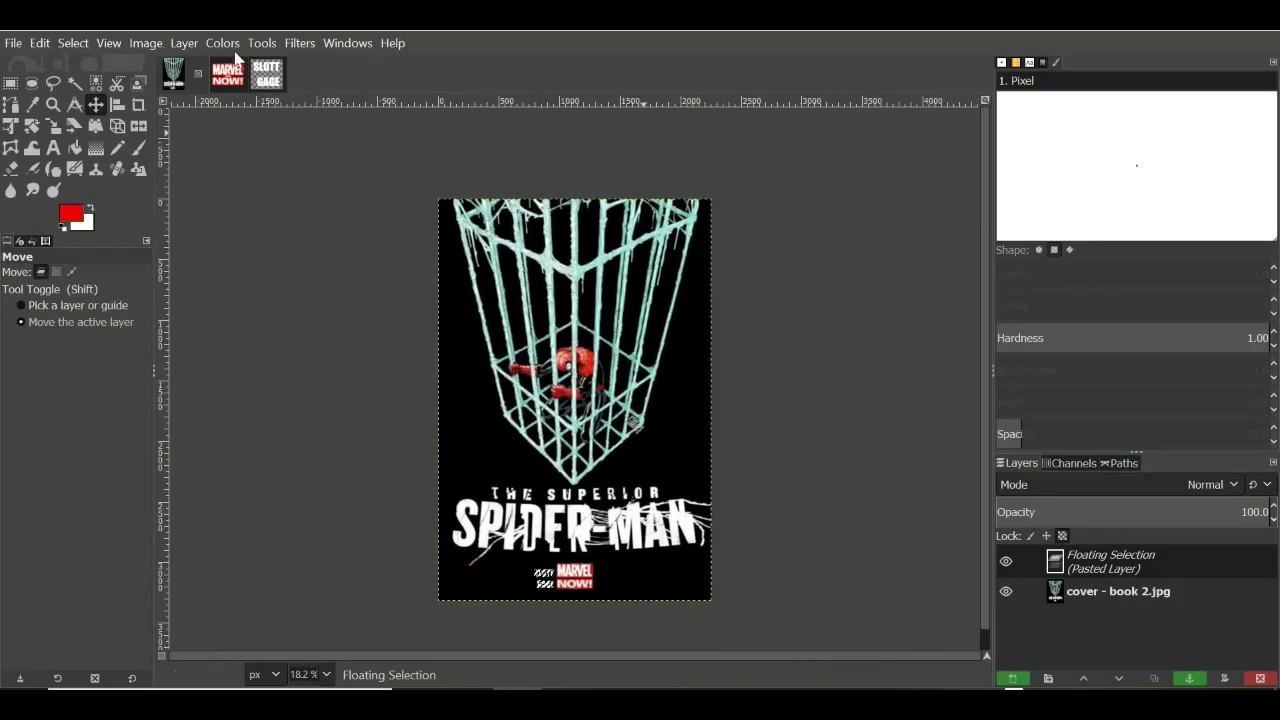
click(270, 44)
mouse_move(431, 68)
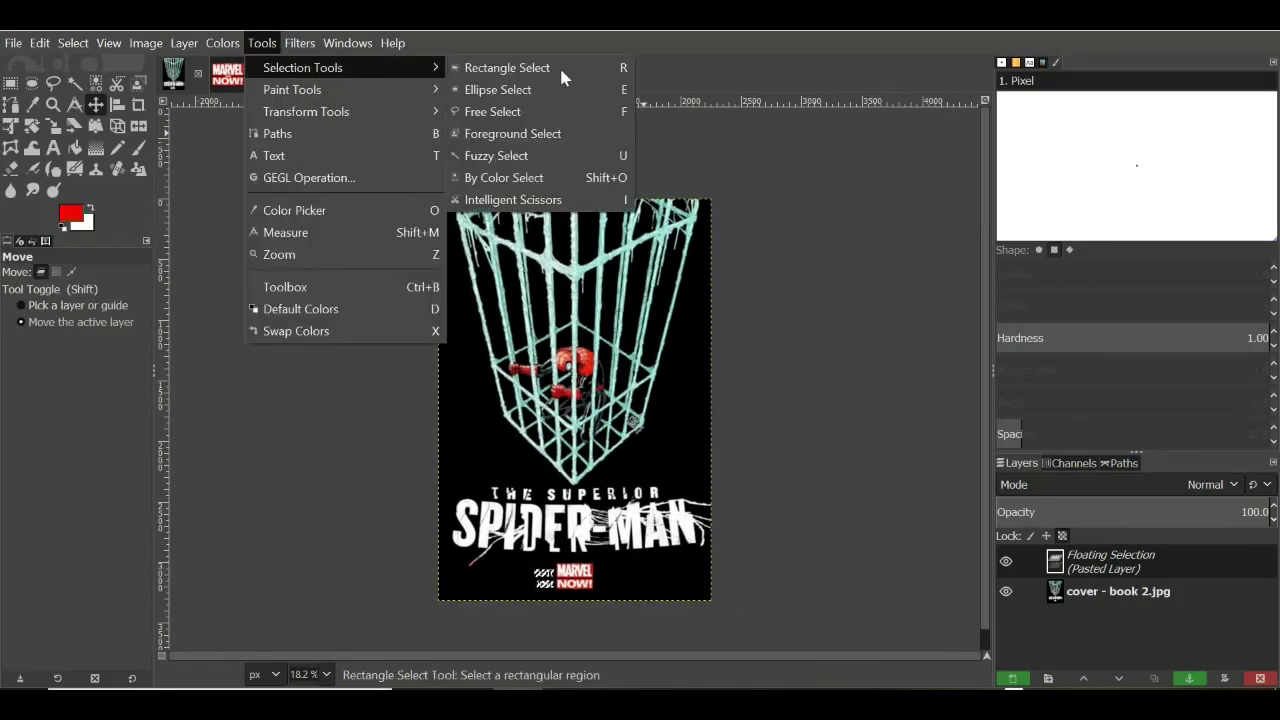
click(605, 70)
click(828, 232)
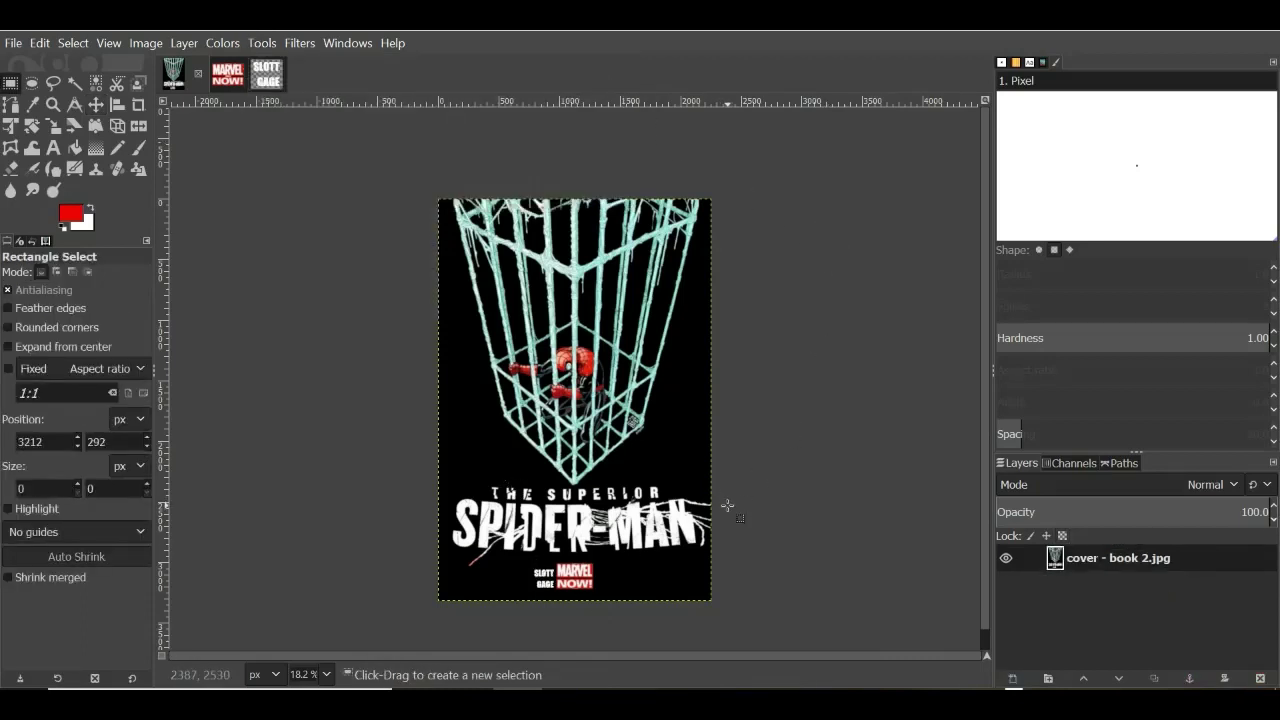
Step: Switch to the Photos app and look through the book jacket photos and comic cover reference images
scroll(741, 505, up, 1)
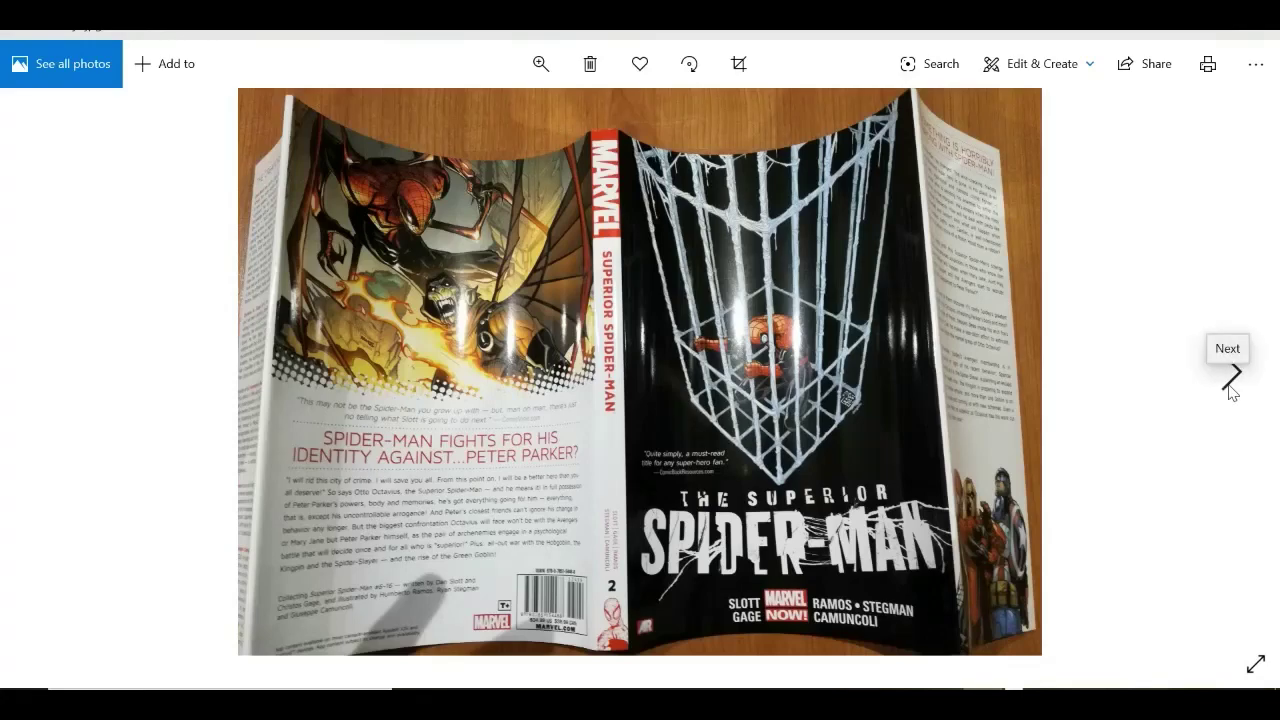
click(1232, 385)
click(1231, 385)
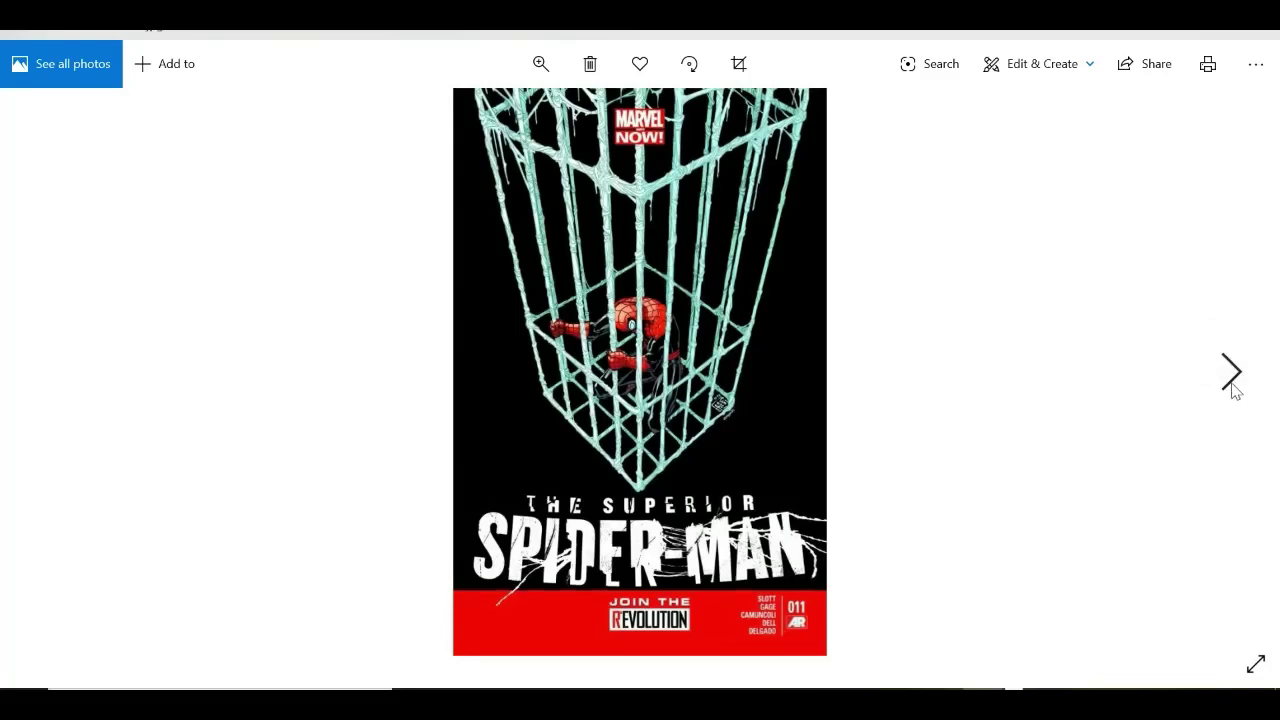
click(1231, 385)
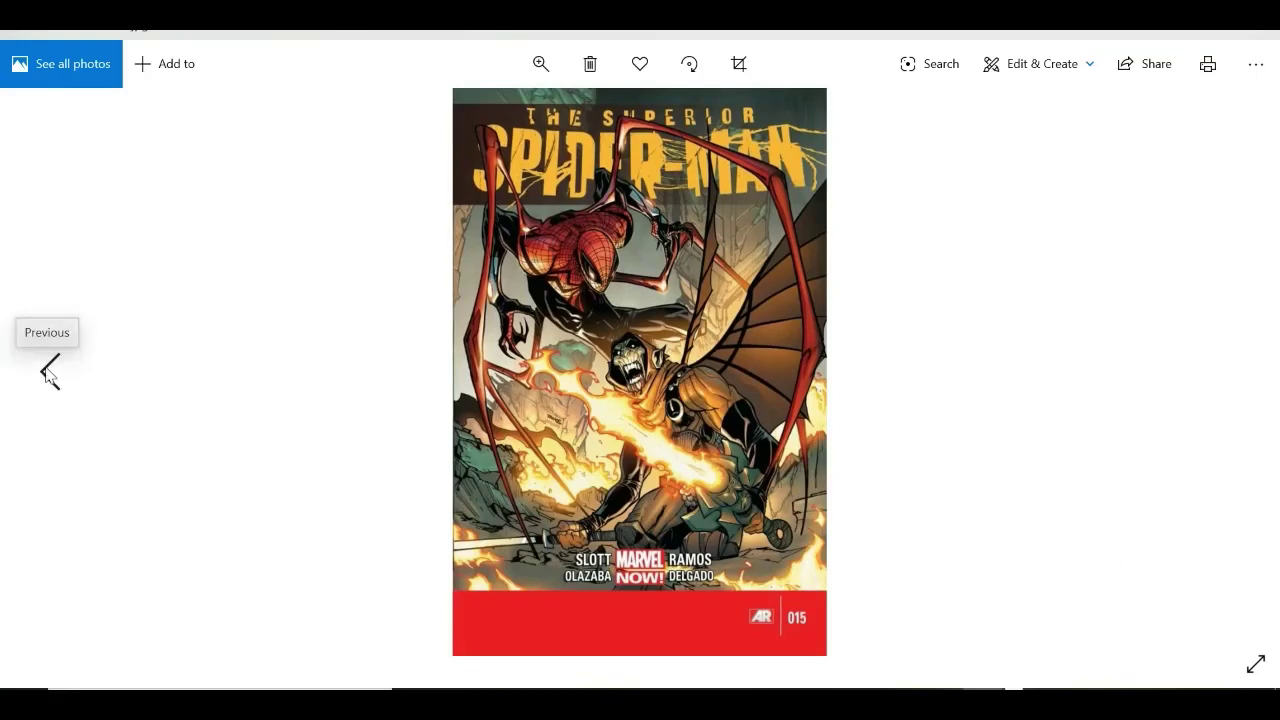
click(48, 372)
click(49, 372)
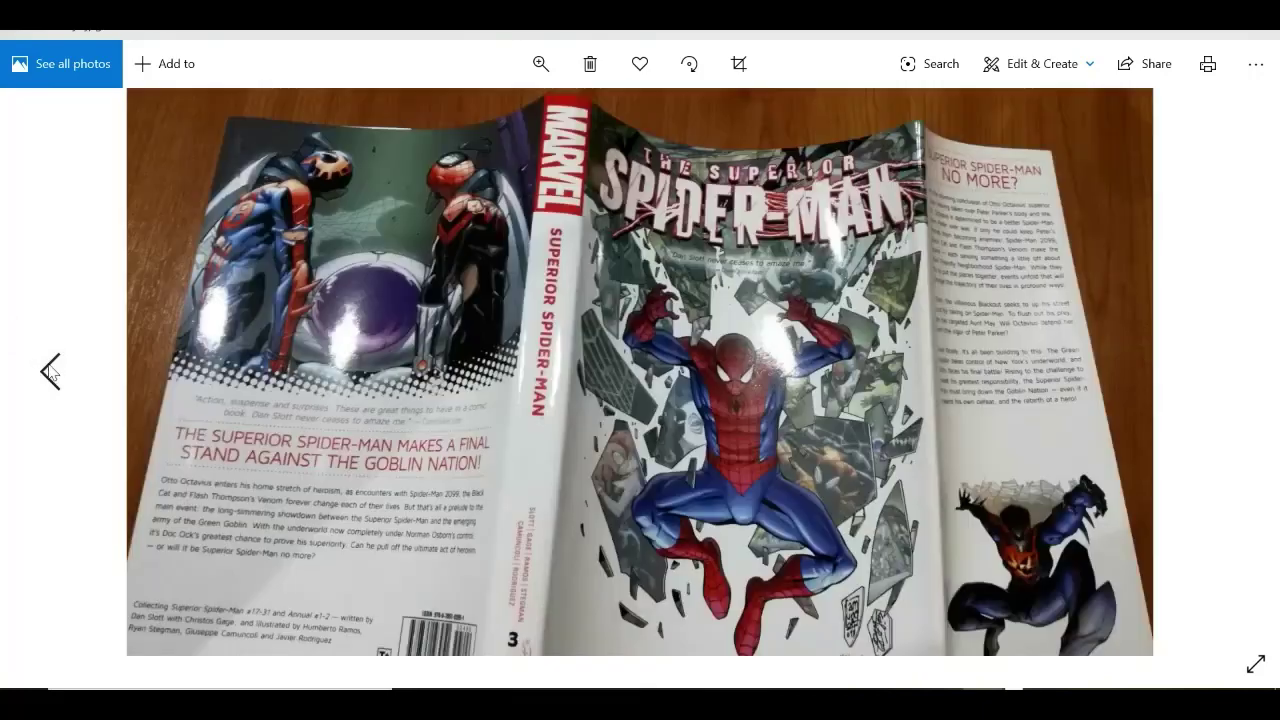
click(50, 372)
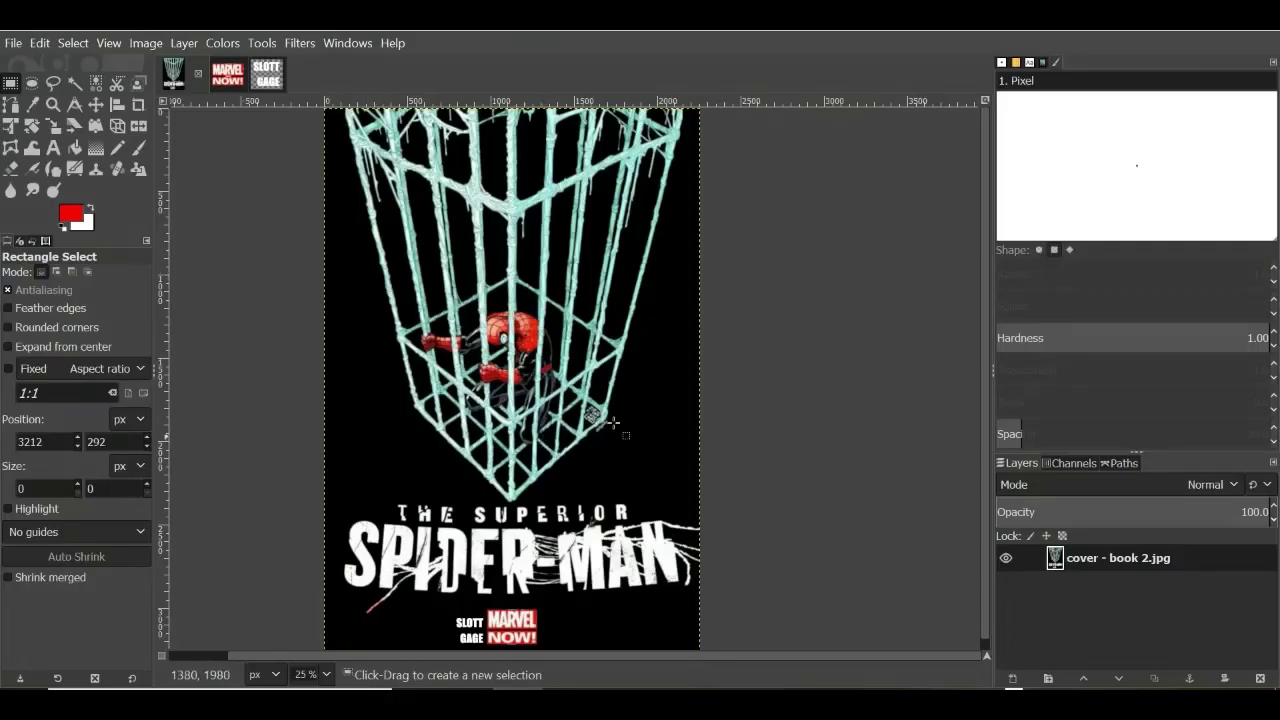
key(ctrl)
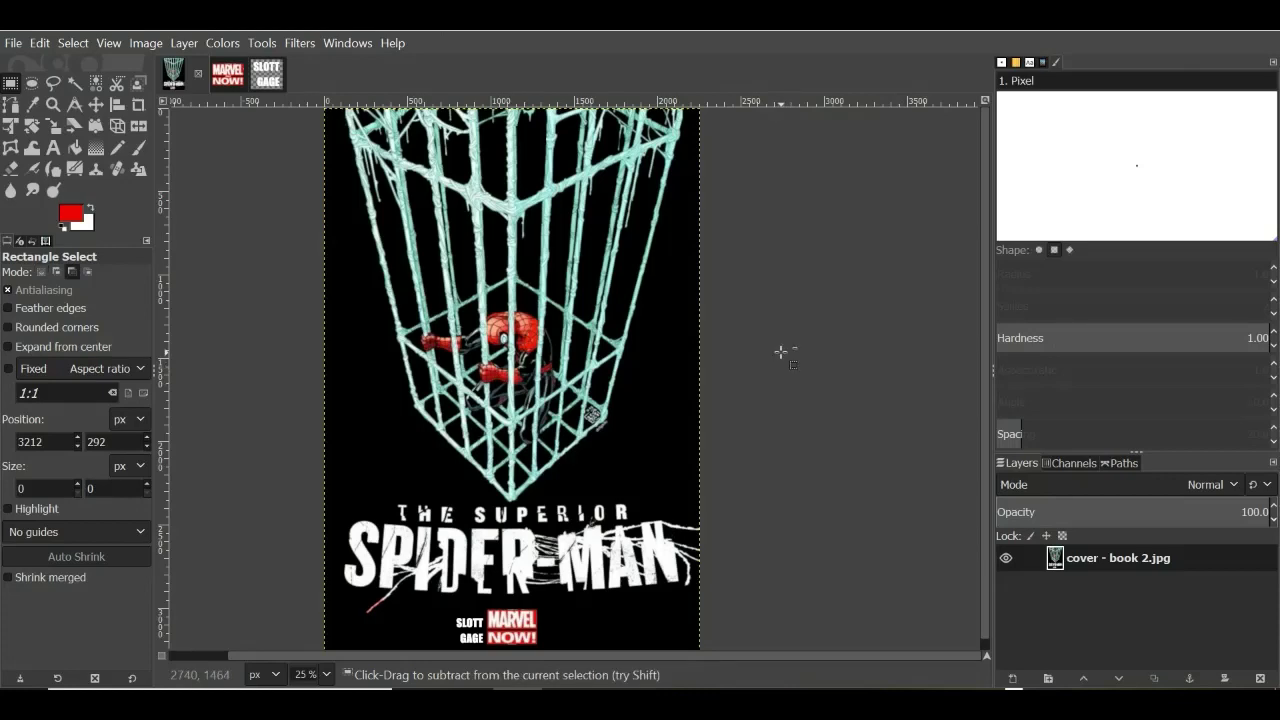
scroll(780, 352, down, 1)
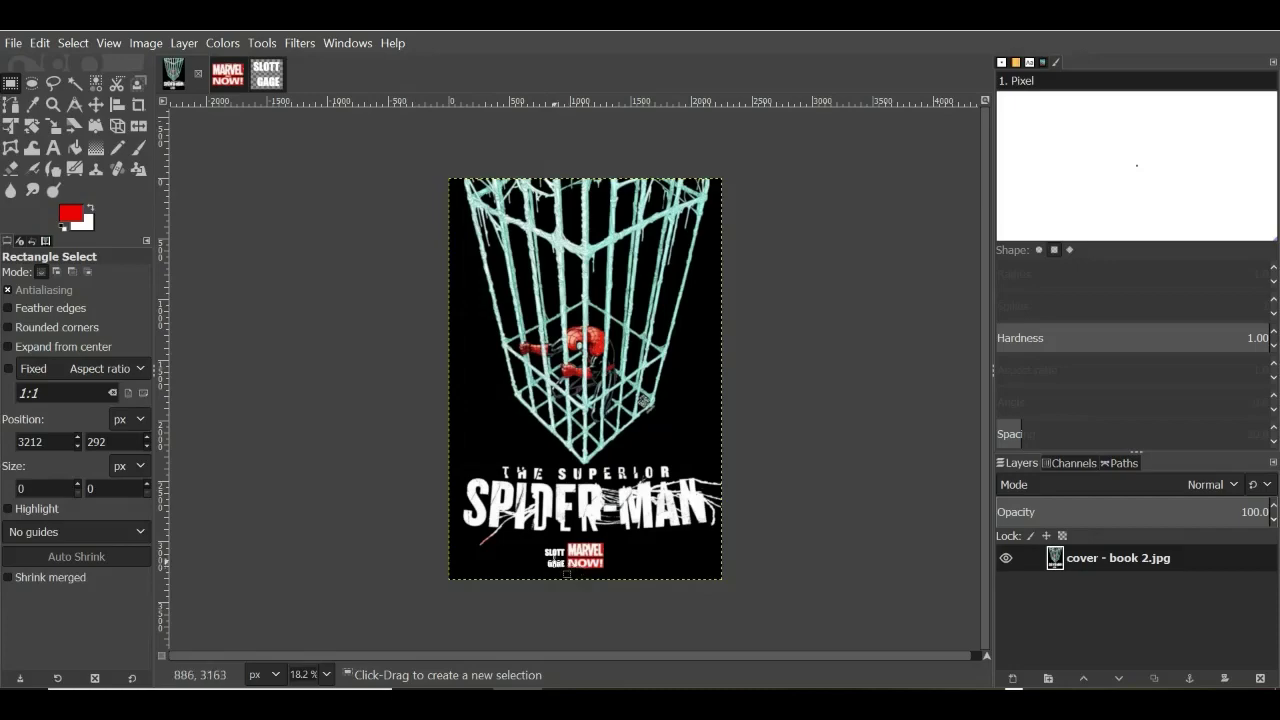
scroll(586, 577, up, 2)
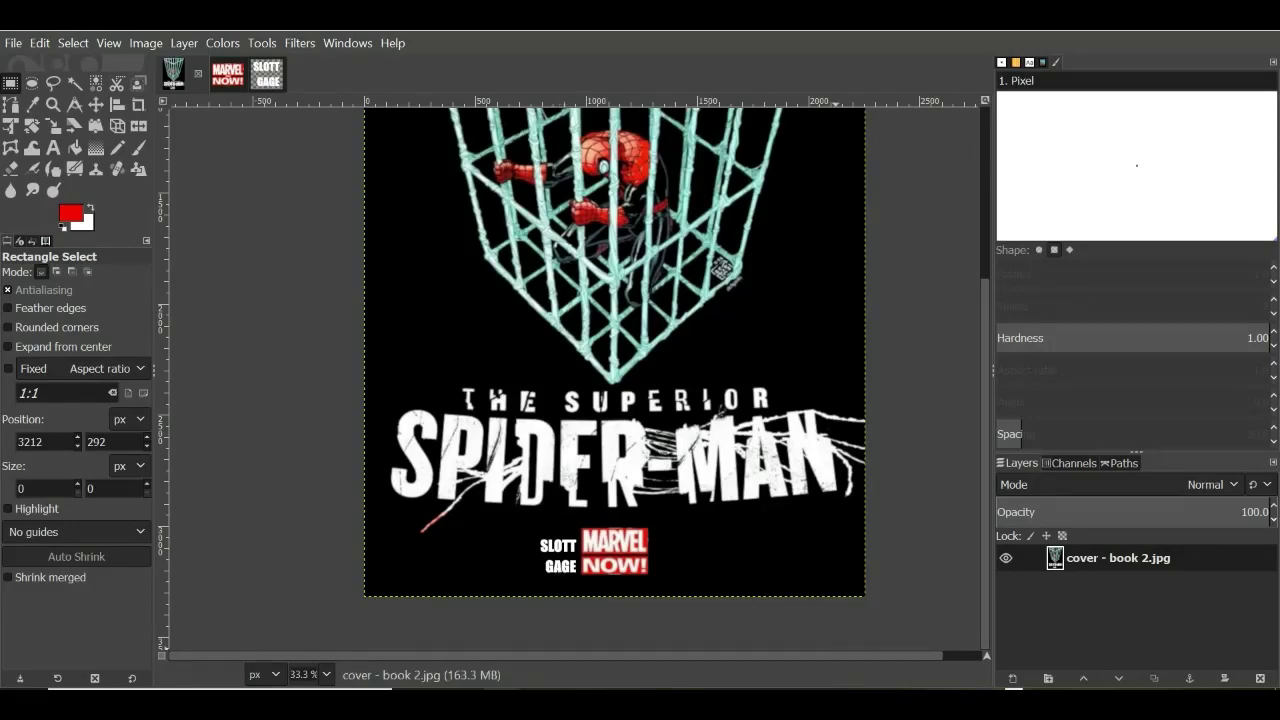
Step: Switch to the web browser and examine the WhatTheFont image upload page on MyFonts
click(460, 674)
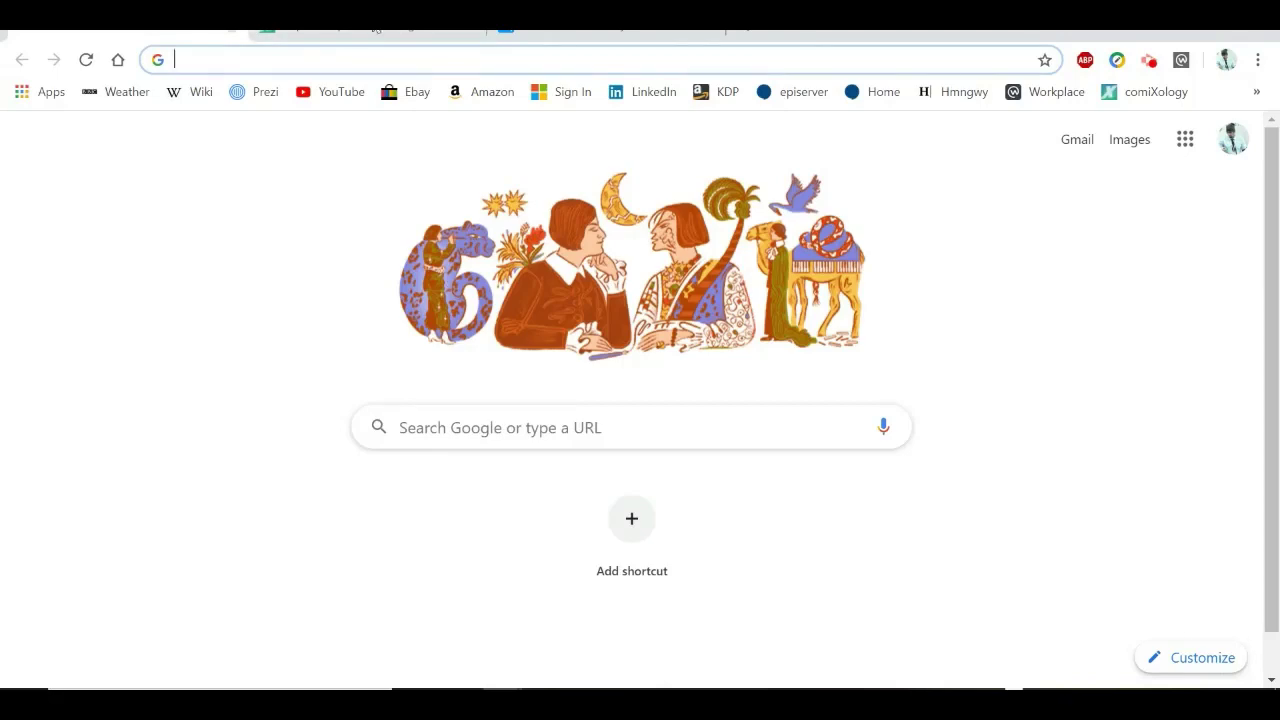
click(575, 36)
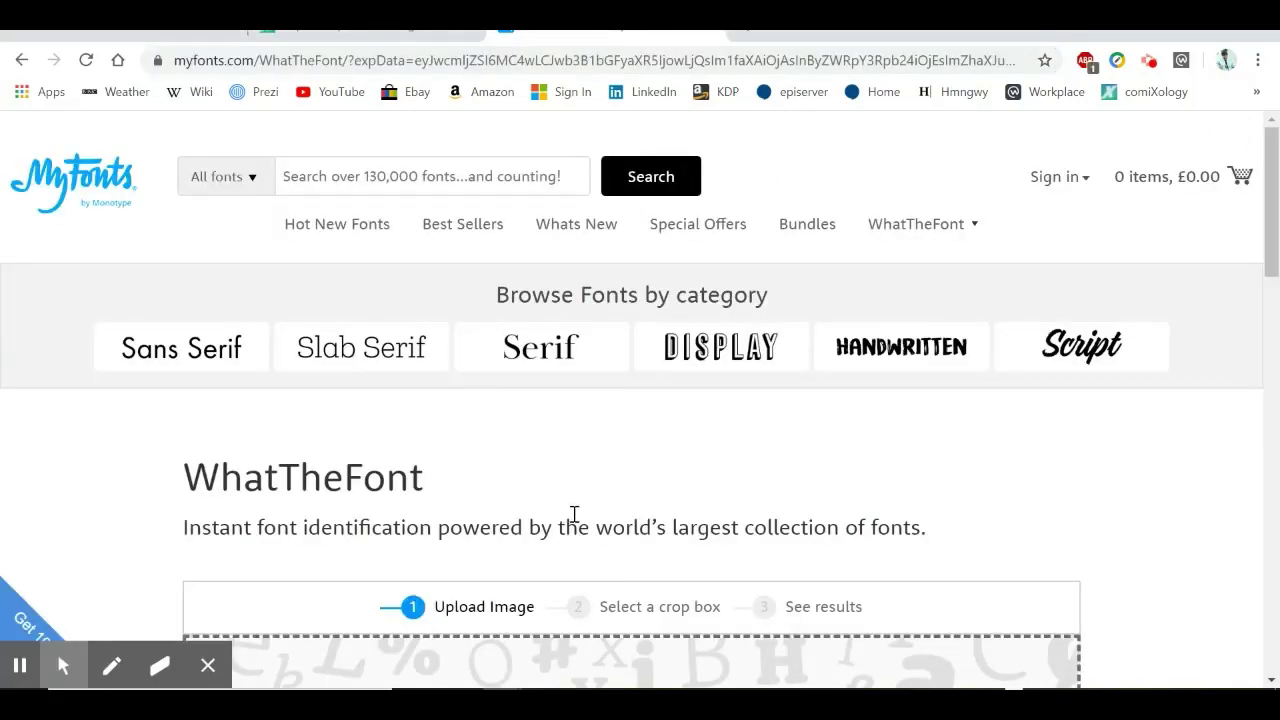
scroll(634, 486, down, 3)
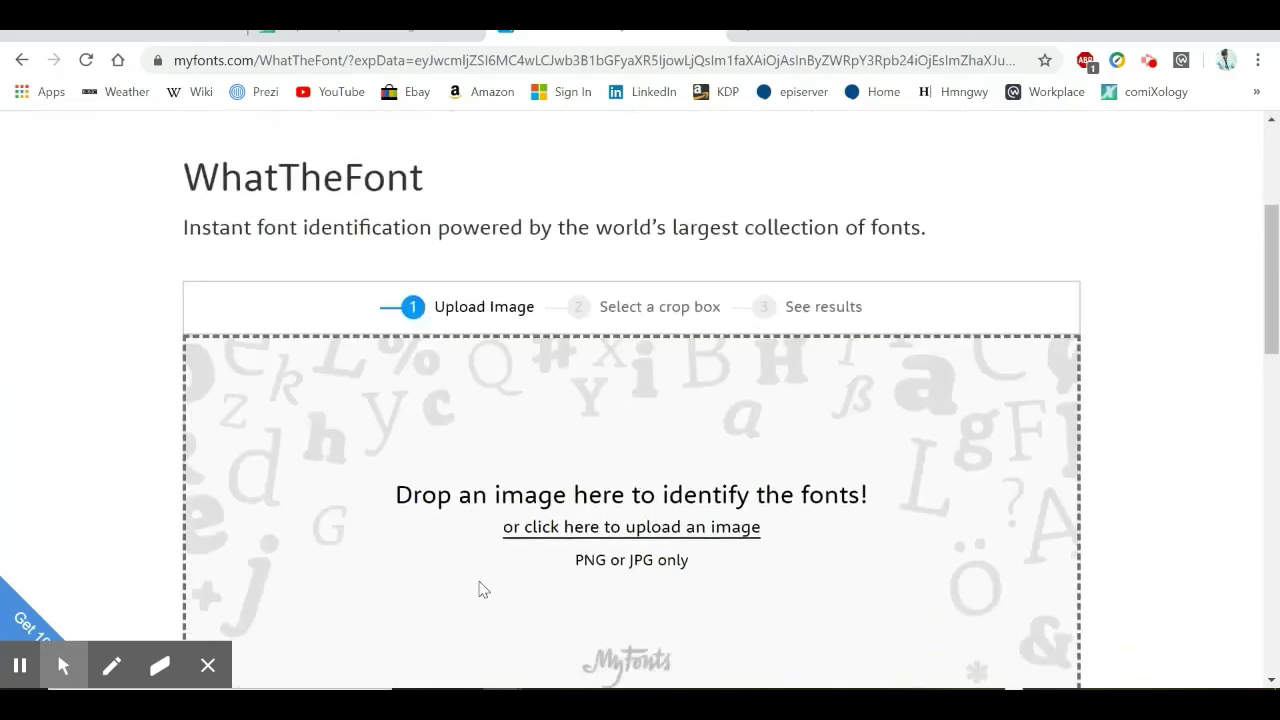
scroll(611, 489, down, 2)
scroll(654, 423, up, 2)
scroll(652, 463, up, 3)
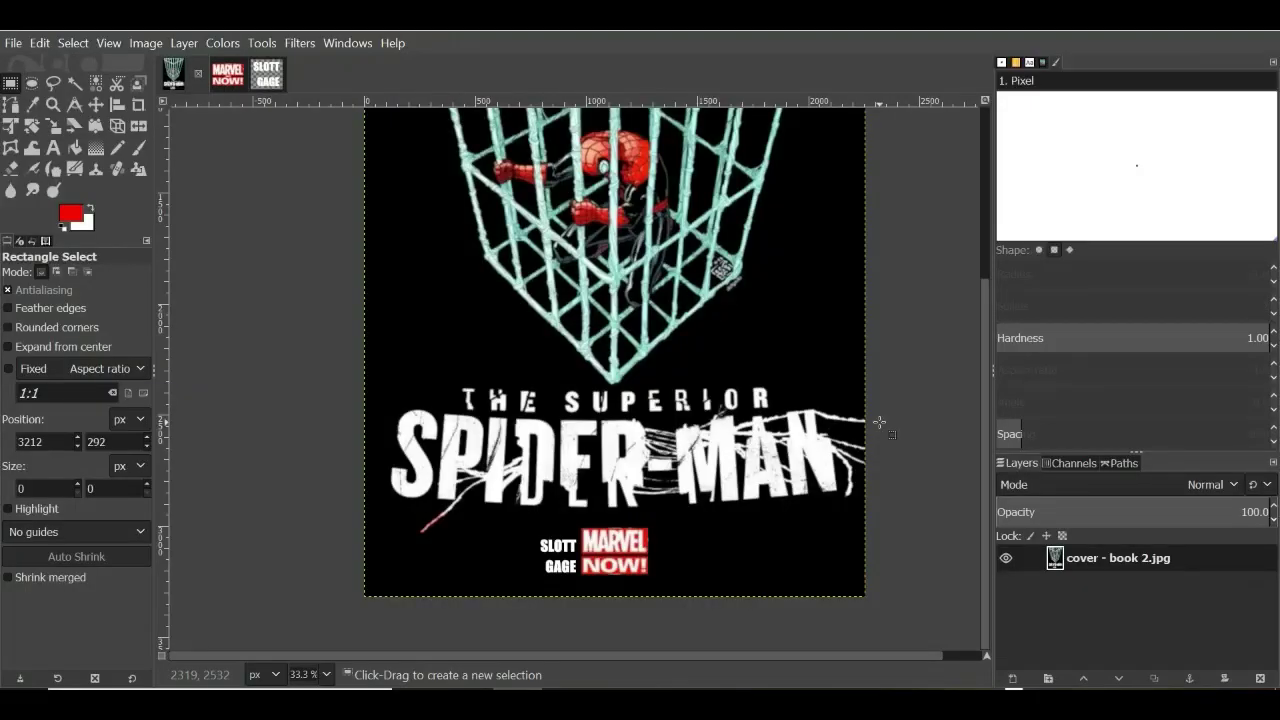
ctrl+scroll(879, 423, down, 3)
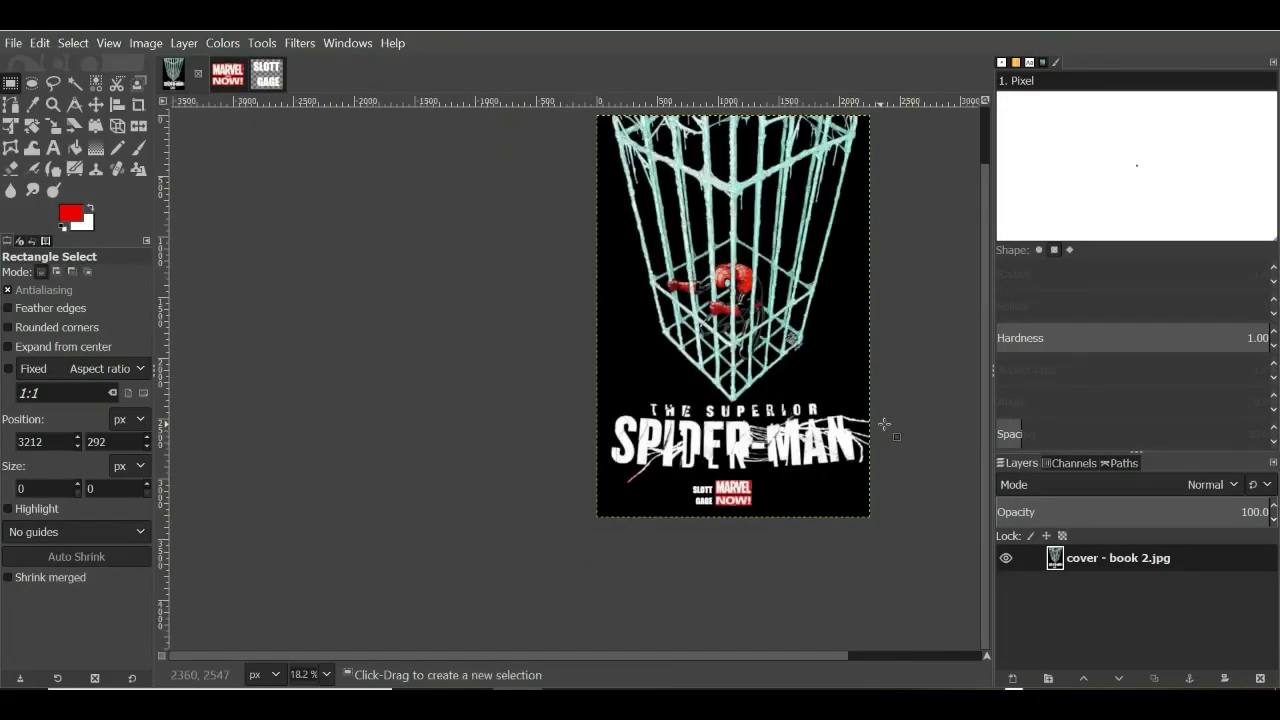
drag(766, 657, 880, 655)
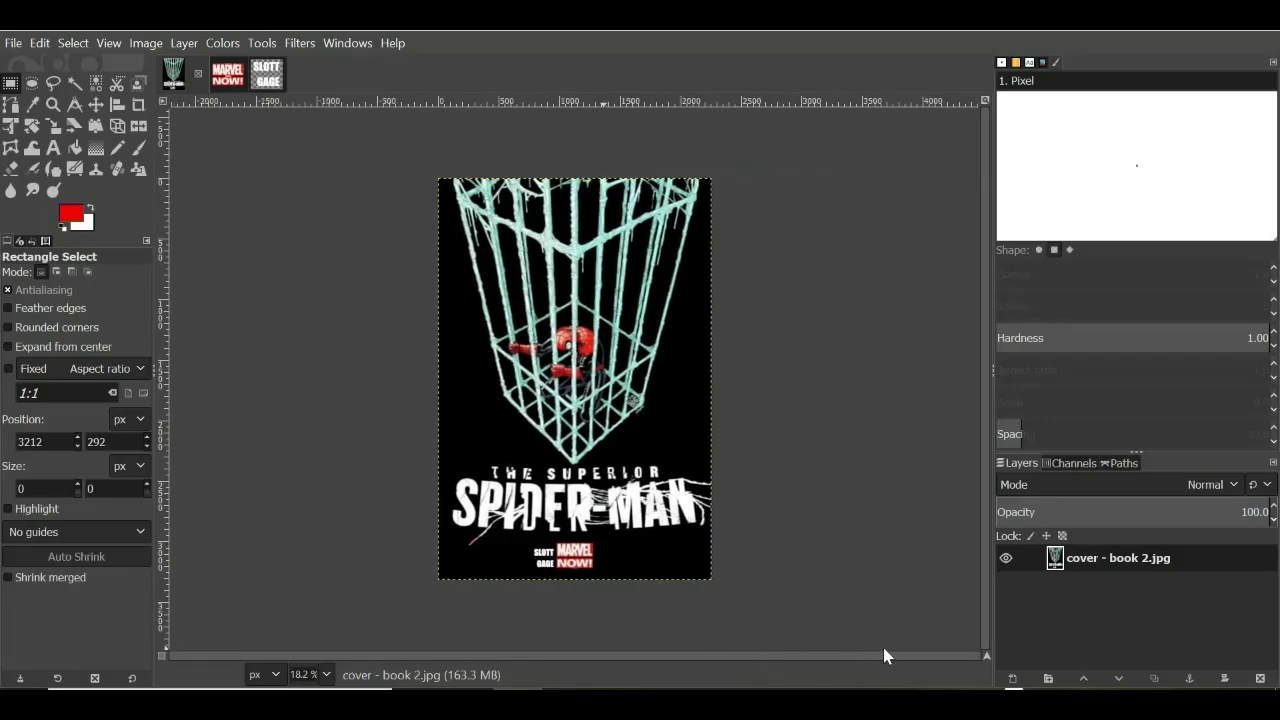